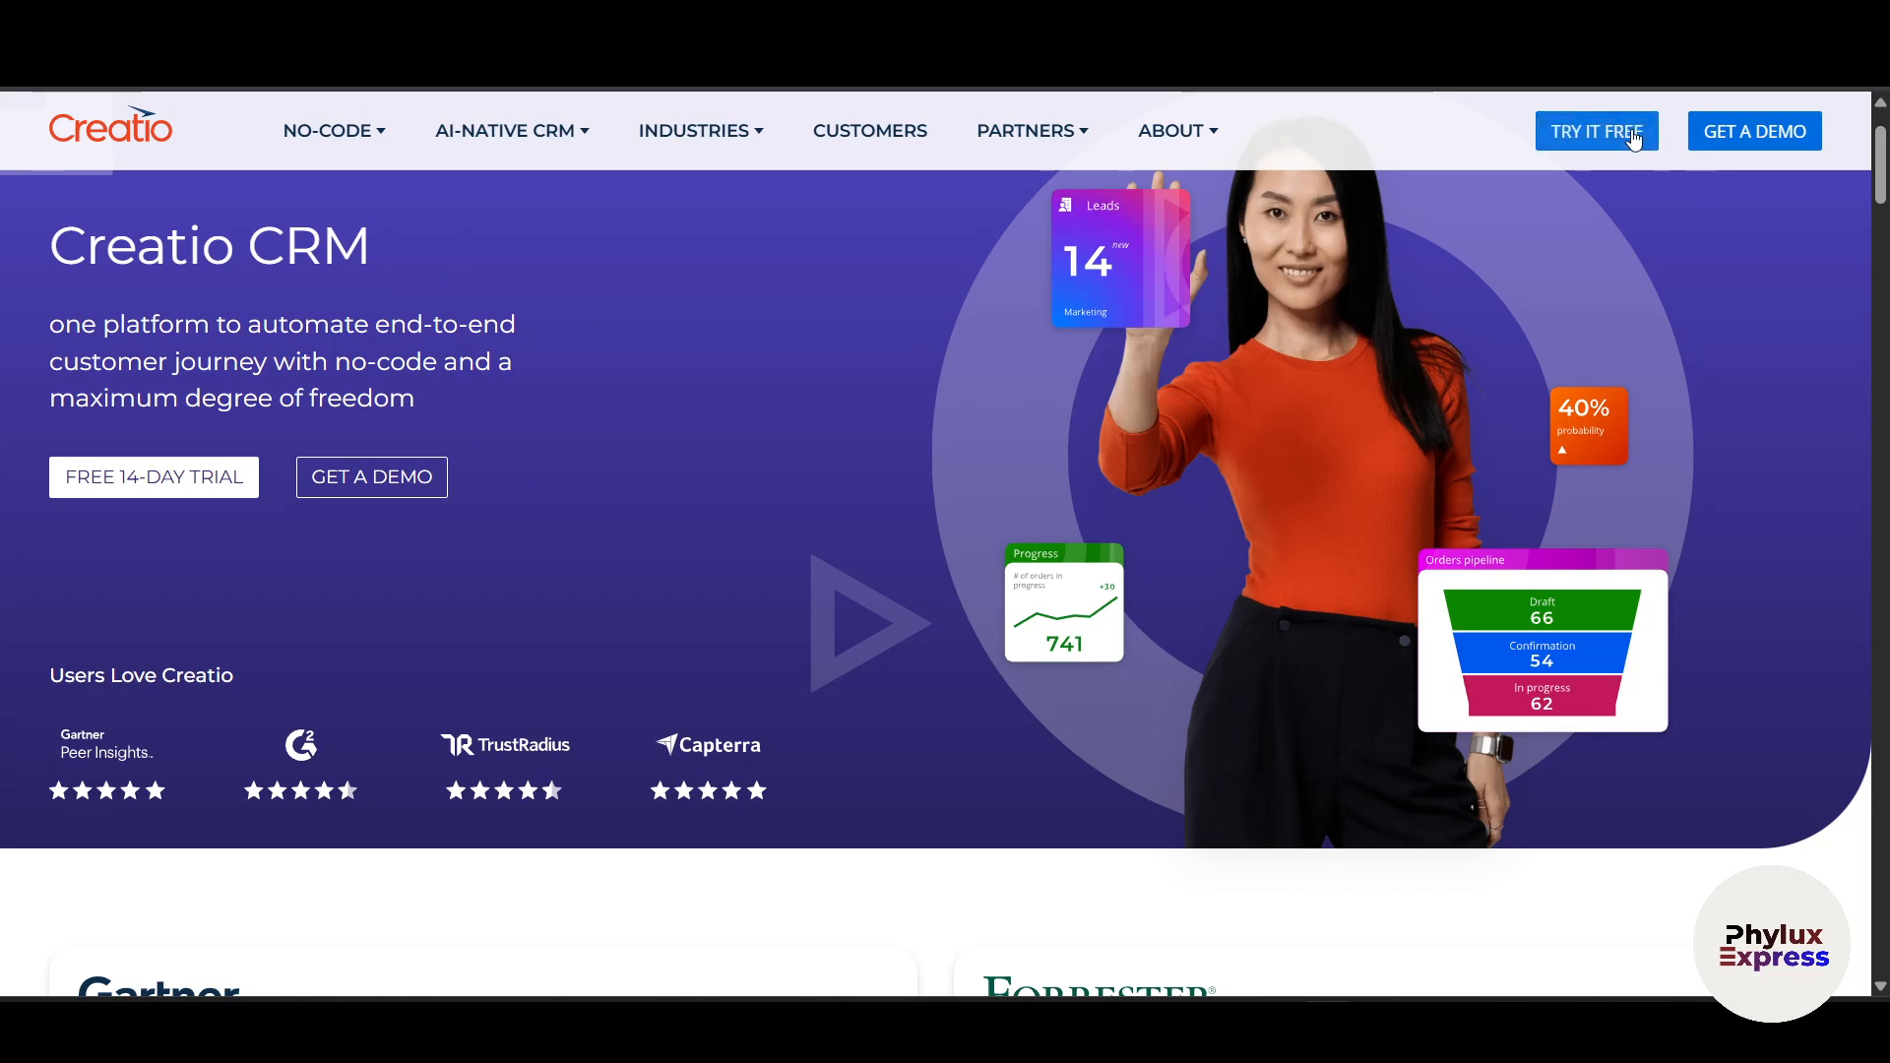
- Start the free trial of the CRM product suite and continue the sign-up form to its second page
{"action": "left_click", "coordinate": [202, 479]}
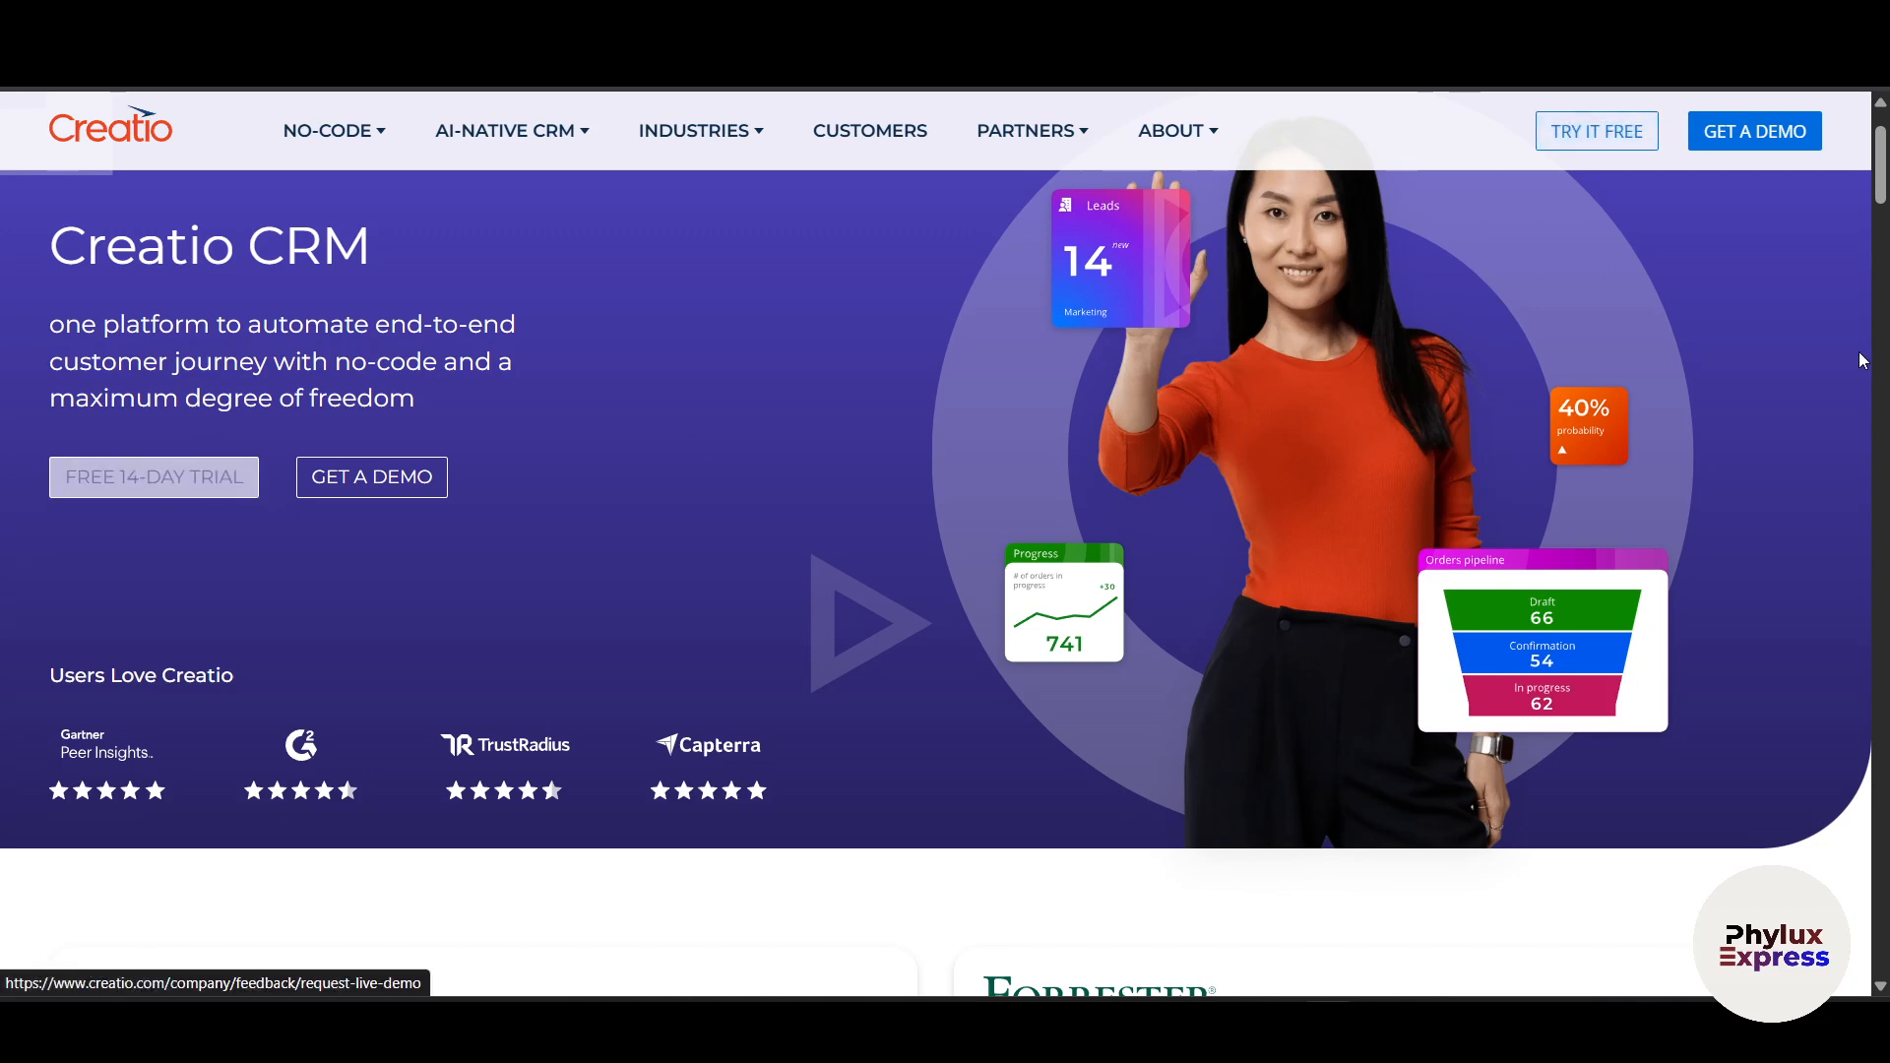
{"action": "left_click", "coordinate": [1619, 138]}
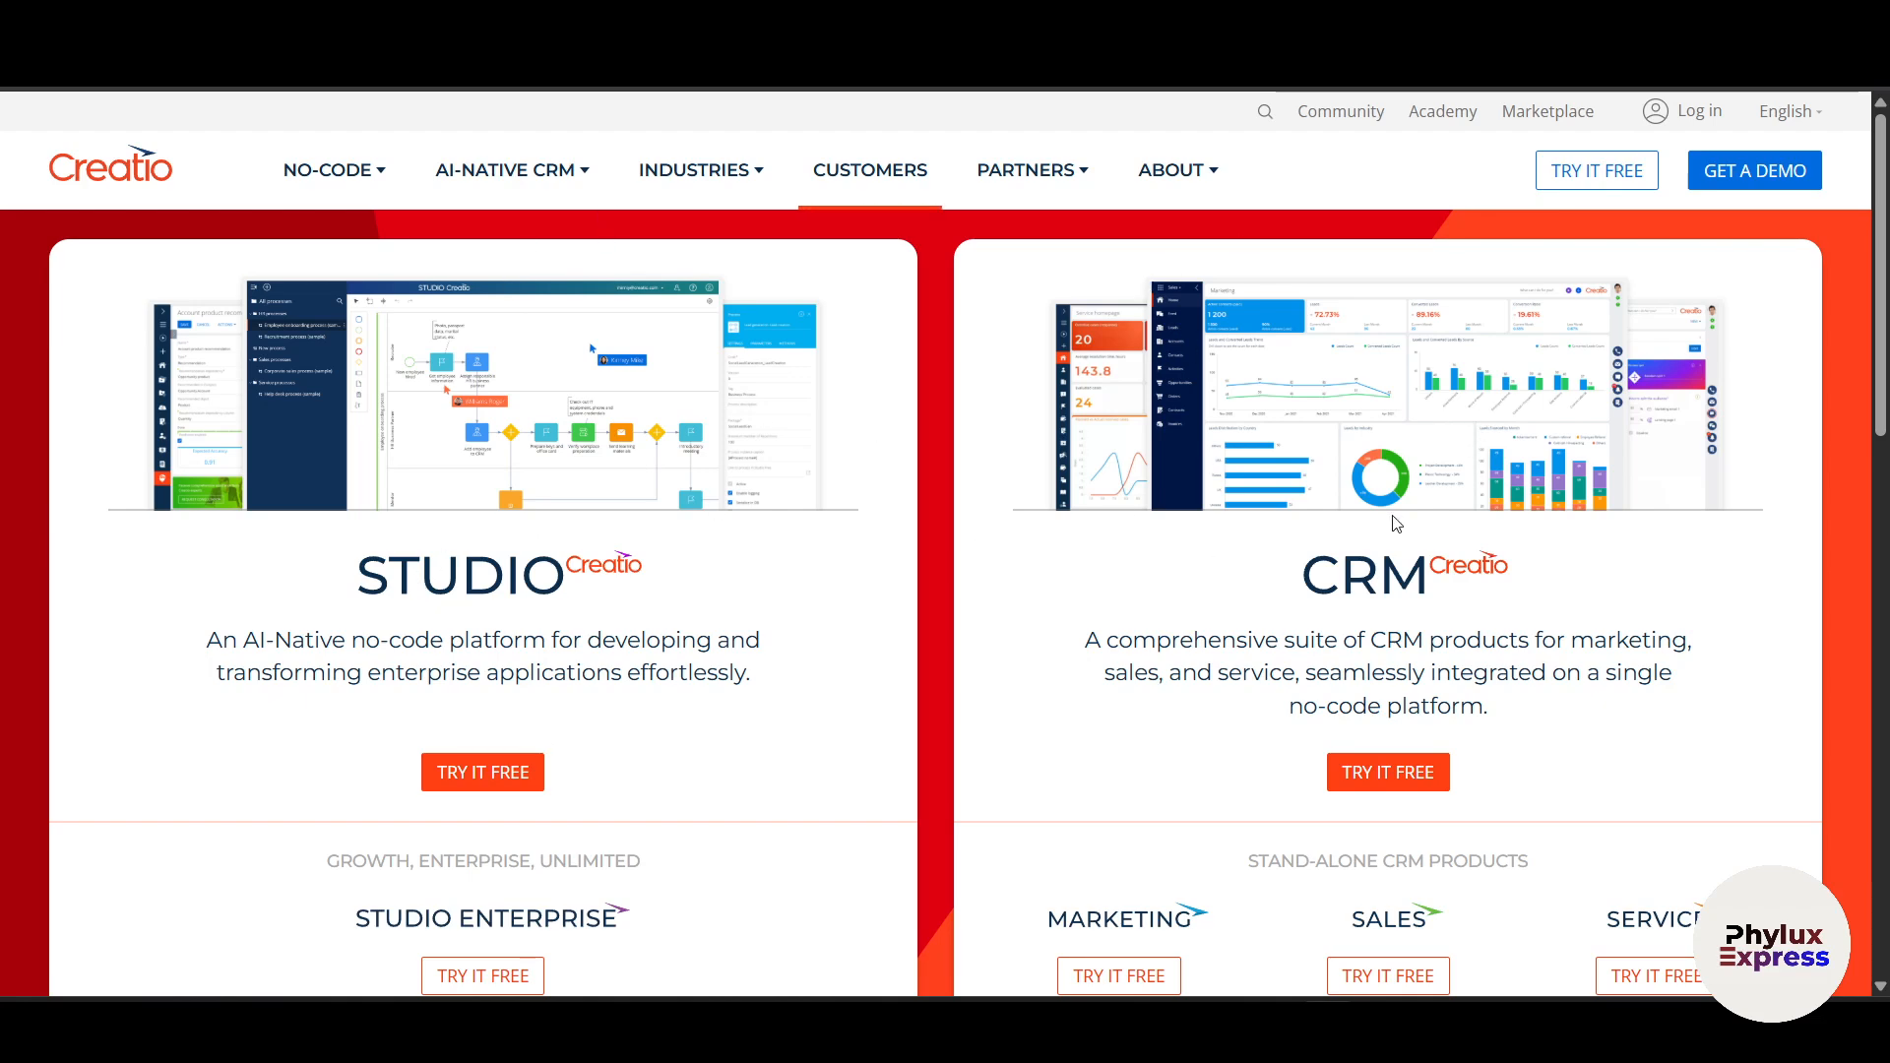
{"action": "scroll", "coordinate": [1437, 624], "scroll_direction": "down", "scroll_amount": 2}
{"action": "scroll", "coordinate": [1436, 622], "scroll_direction": "up", "scroll_amount": 1}
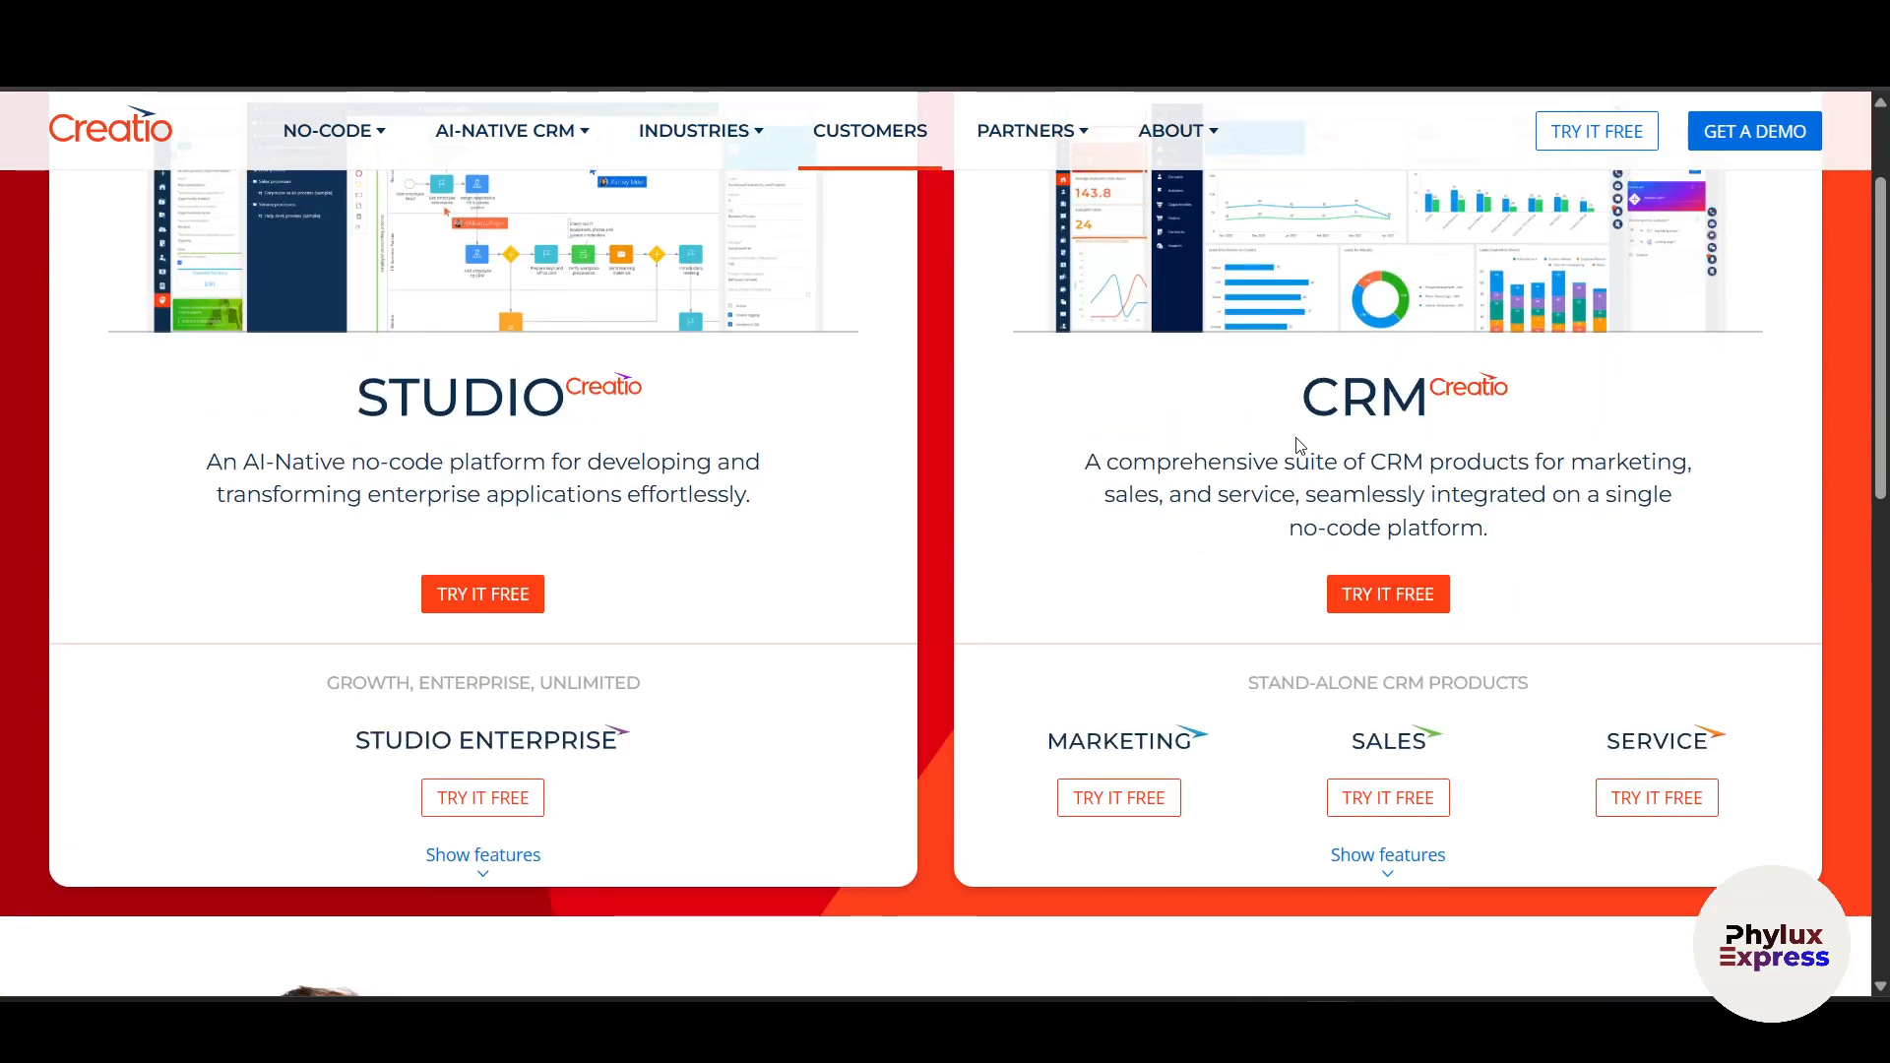
{"action": "left_click_drag", "start_coordinate": [1296, 453], "coordinate": [1398, 392]}
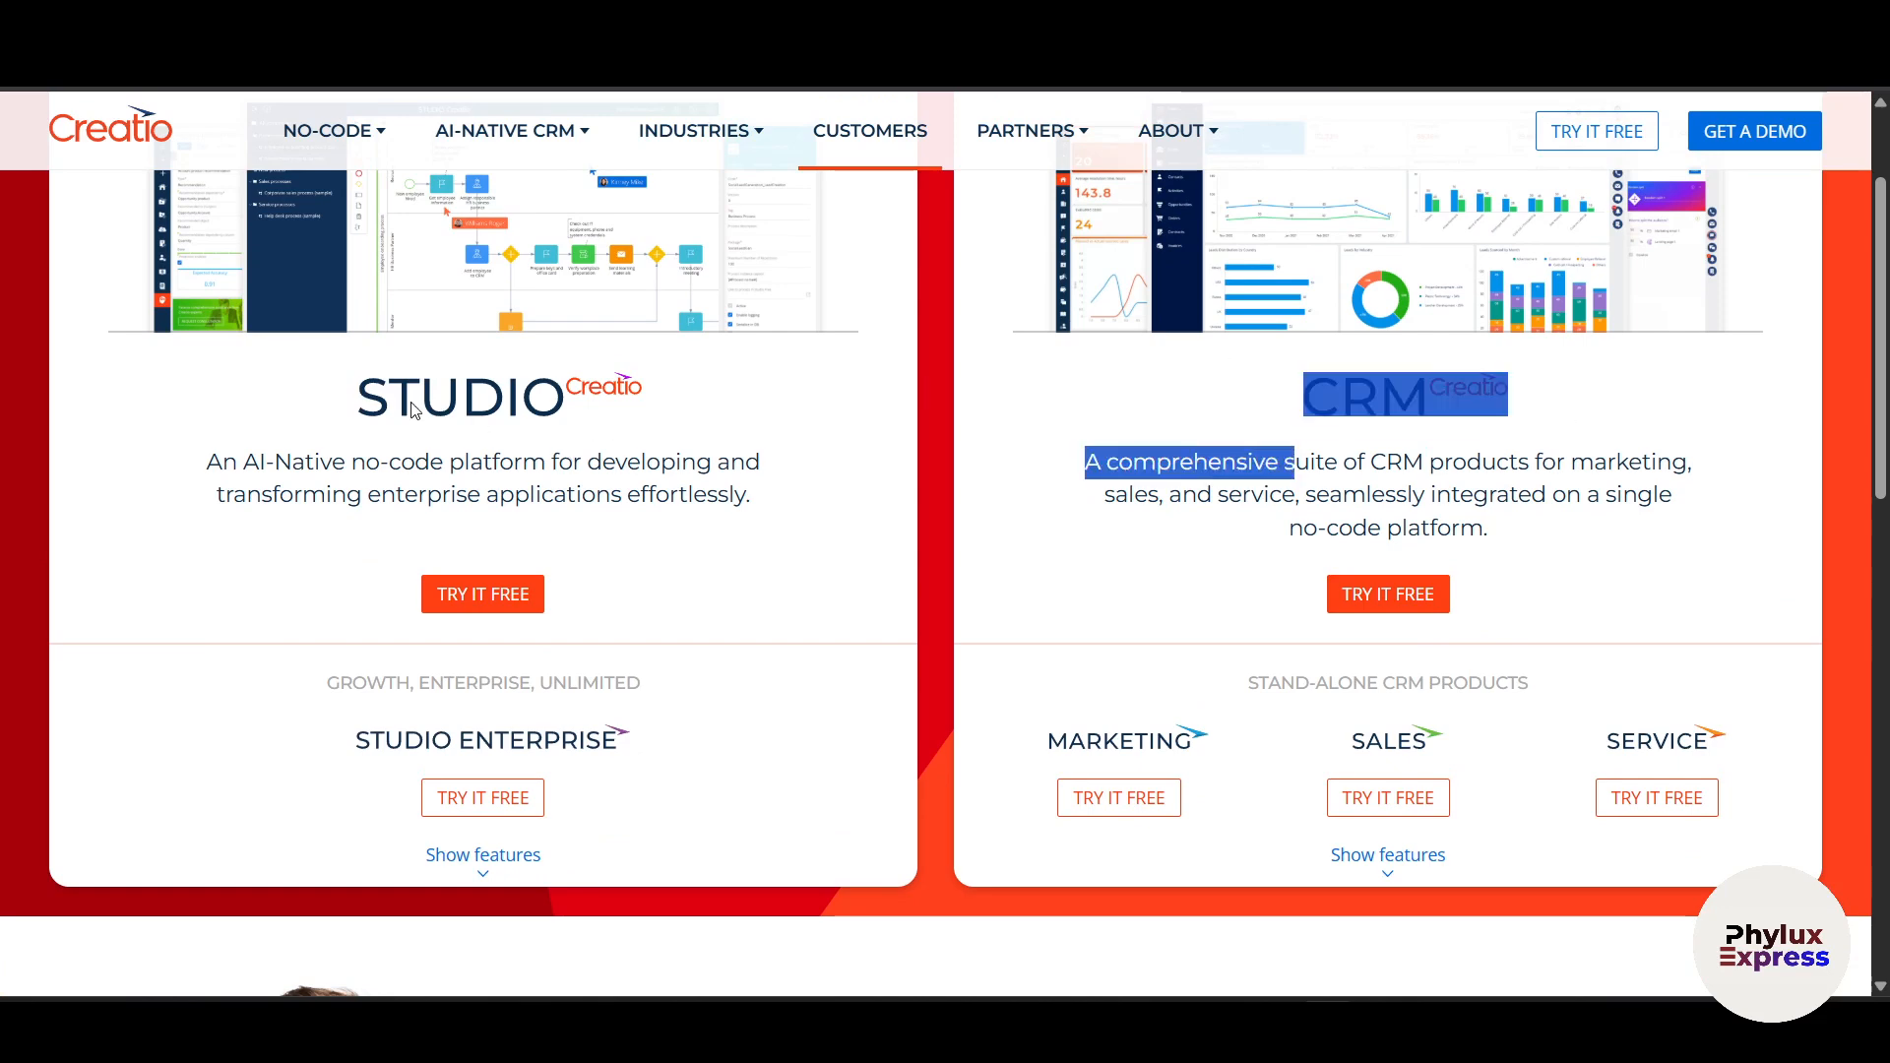
{"action": "left_click", "coordinate": [1380, 597]}
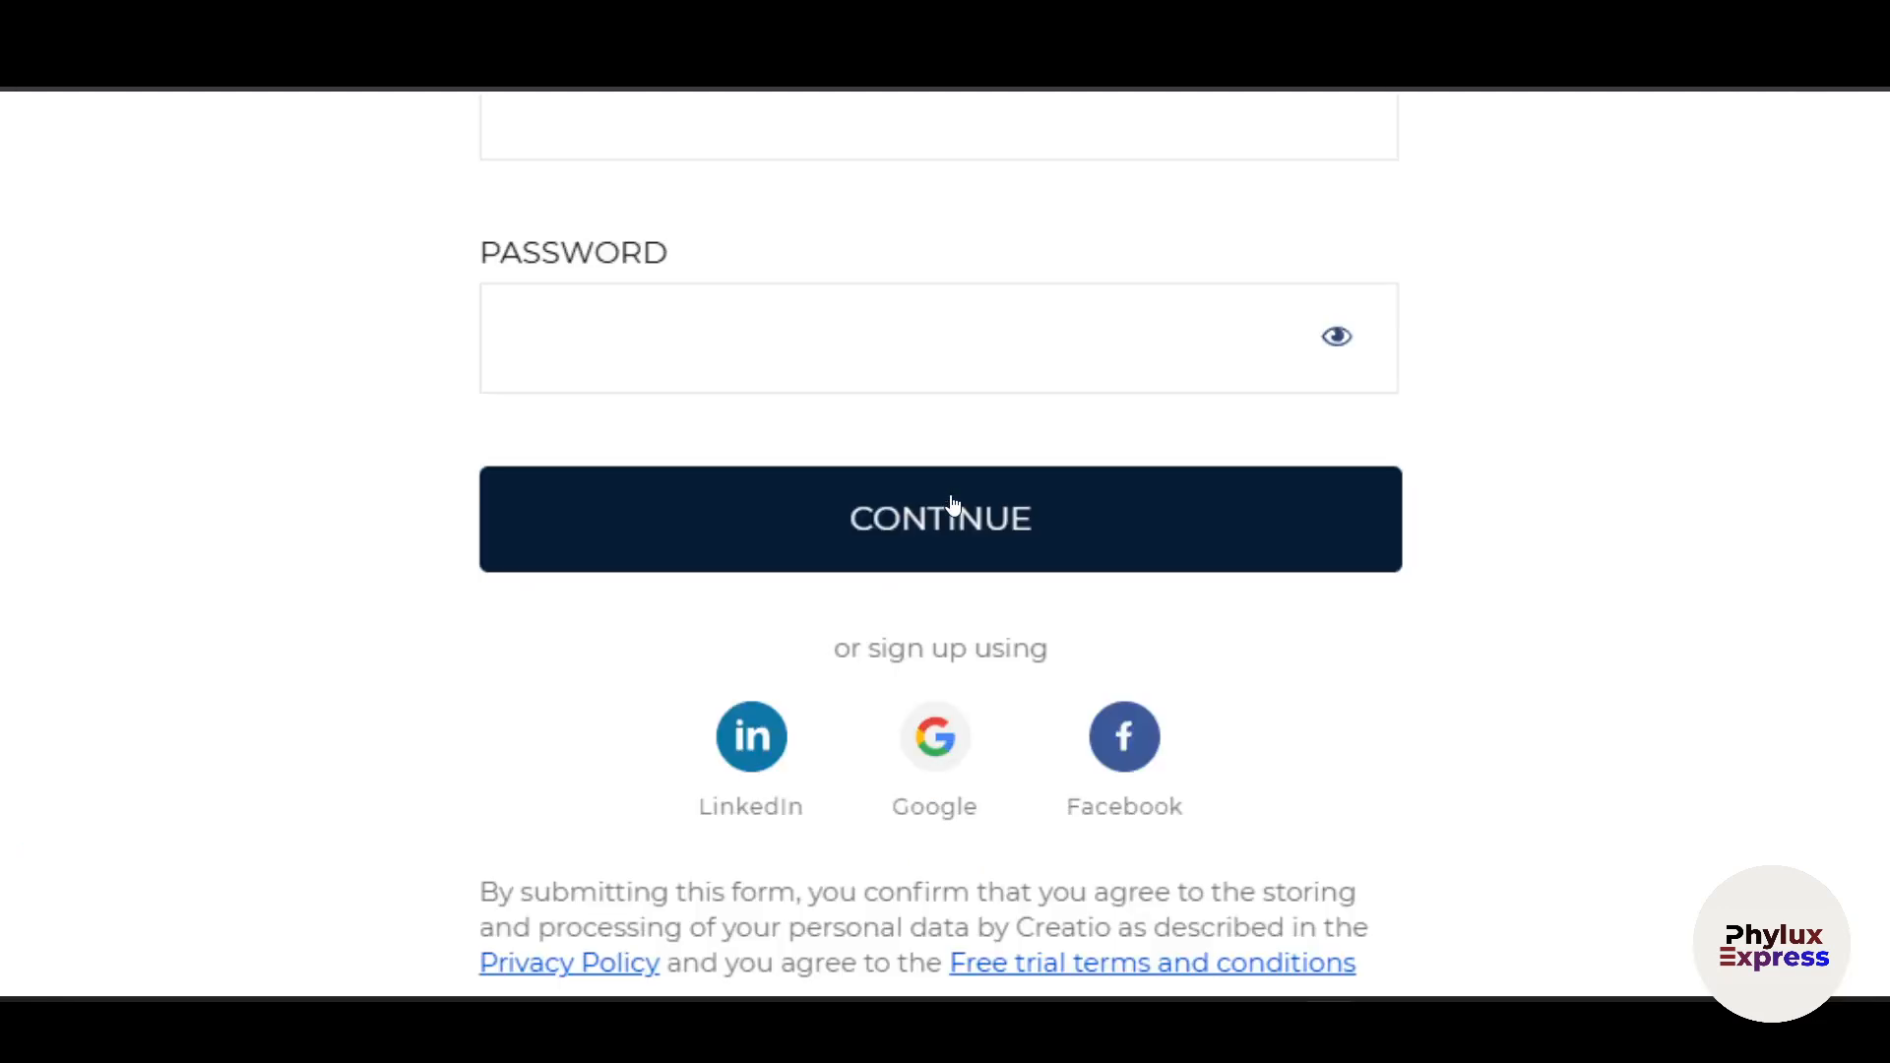
{"action": "left_click", "coordinate": [951, 506]}
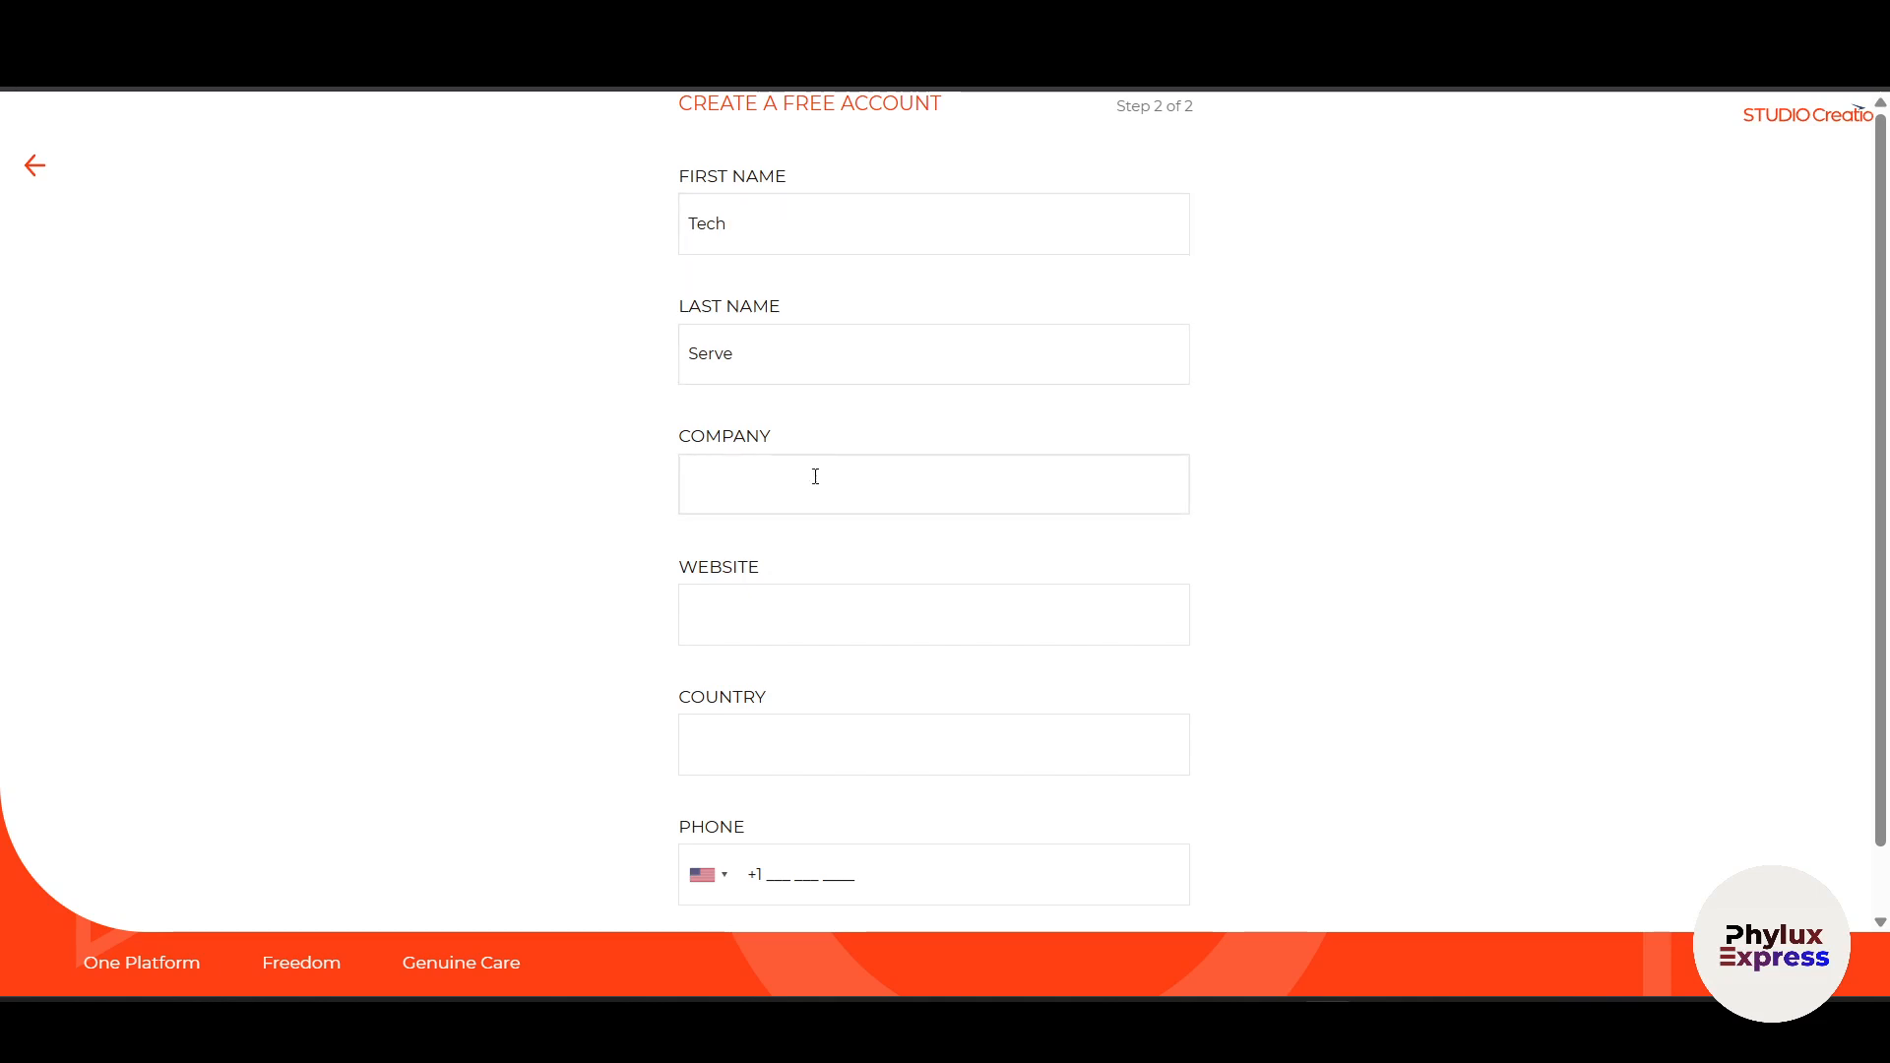
{"action": "scroll", "coordinate": [769, 609], "scroll_direction": "down", "scroll_amount": 1}
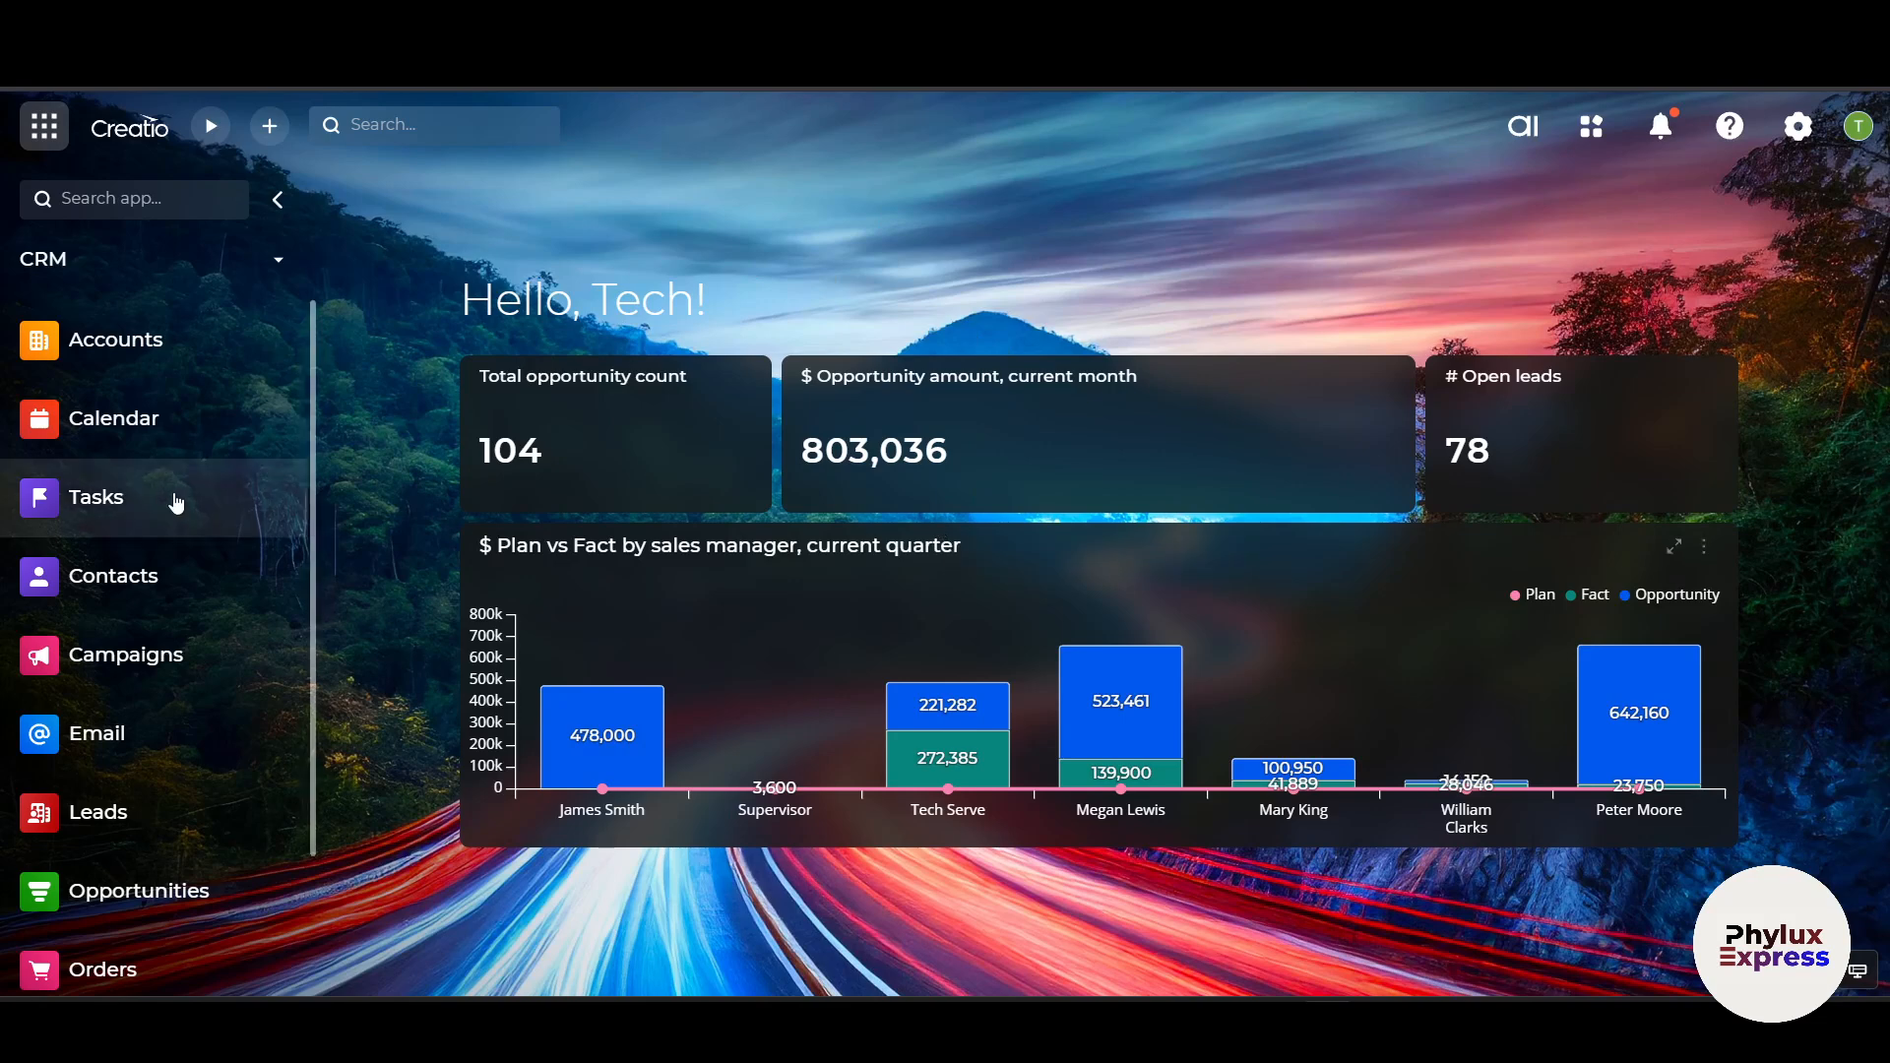
- Look through the CRM app list and the record types offered for quick creation, including the landing page forms
{"action": "scroll", "coordinate": [176, 500], "scroll_direction": "down", "scroll_amount": 2}
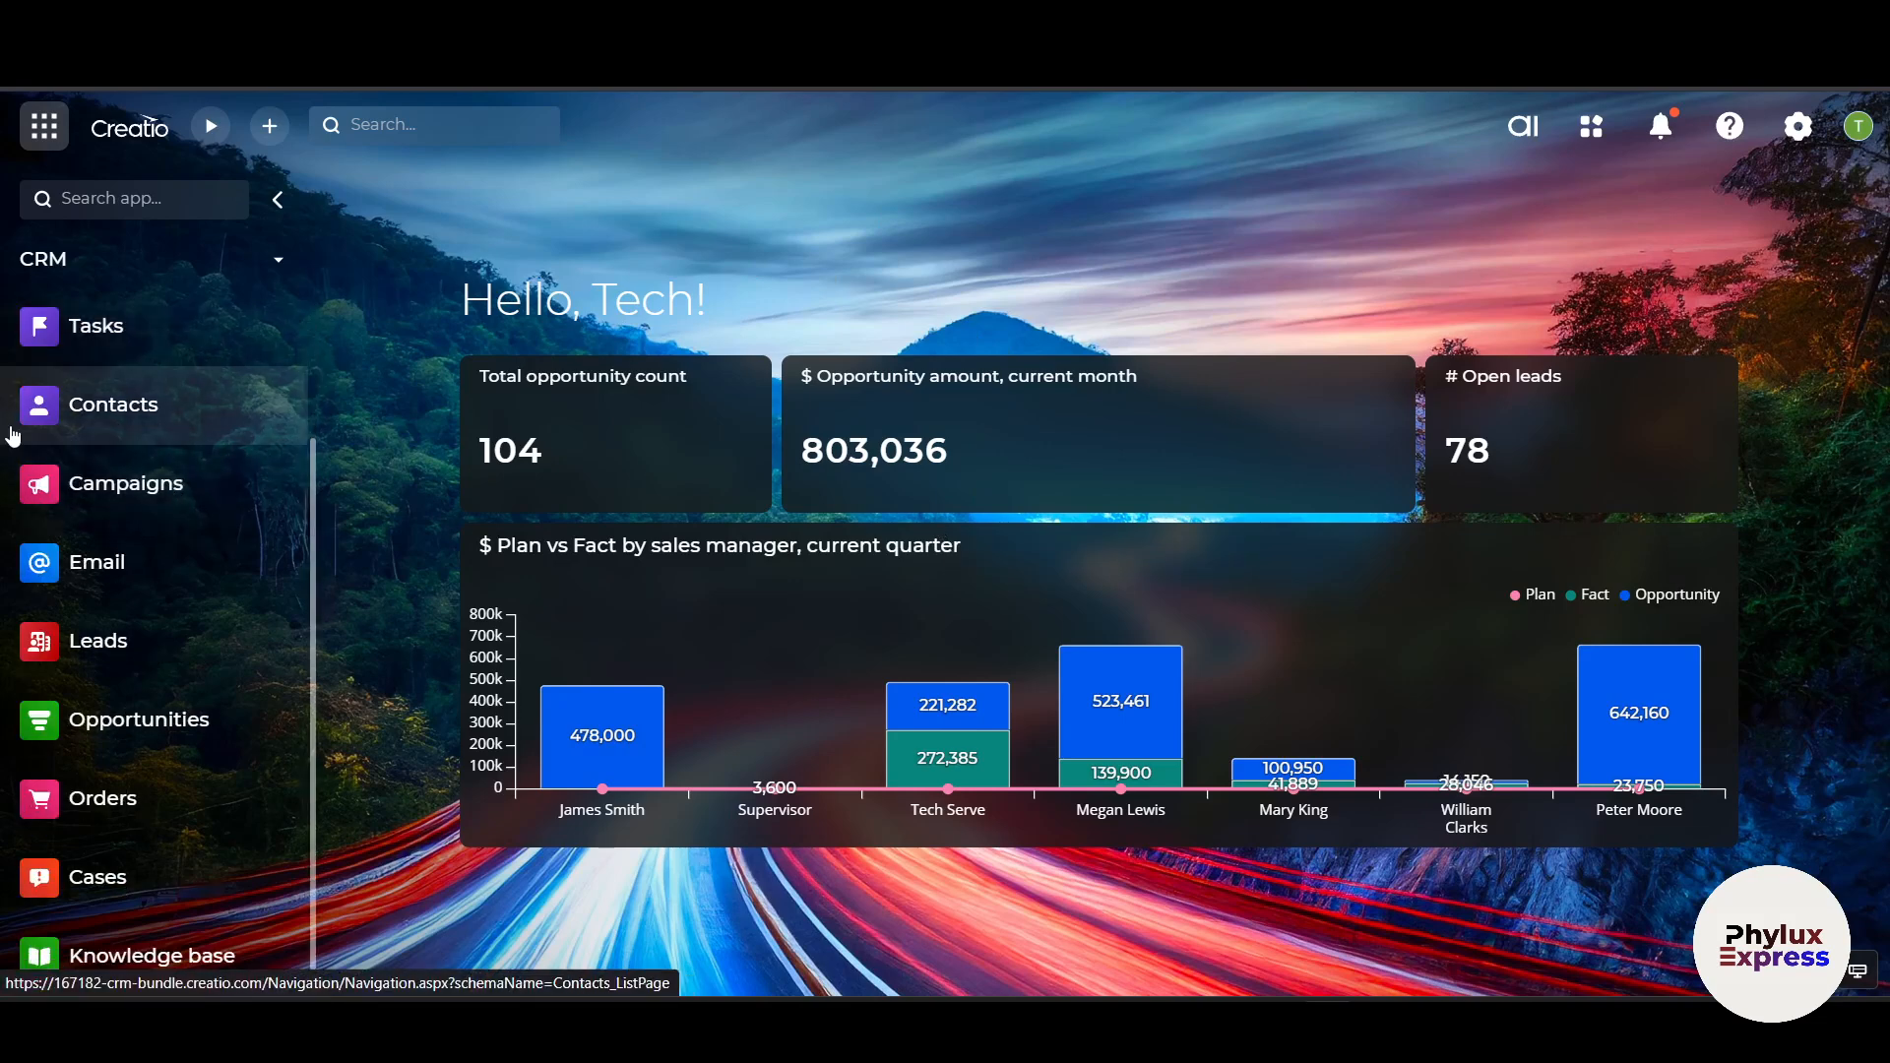
{"action": "scroll", "coordinate": [152, 423], "scroll_direction": "up", "scroll_amount": 2}
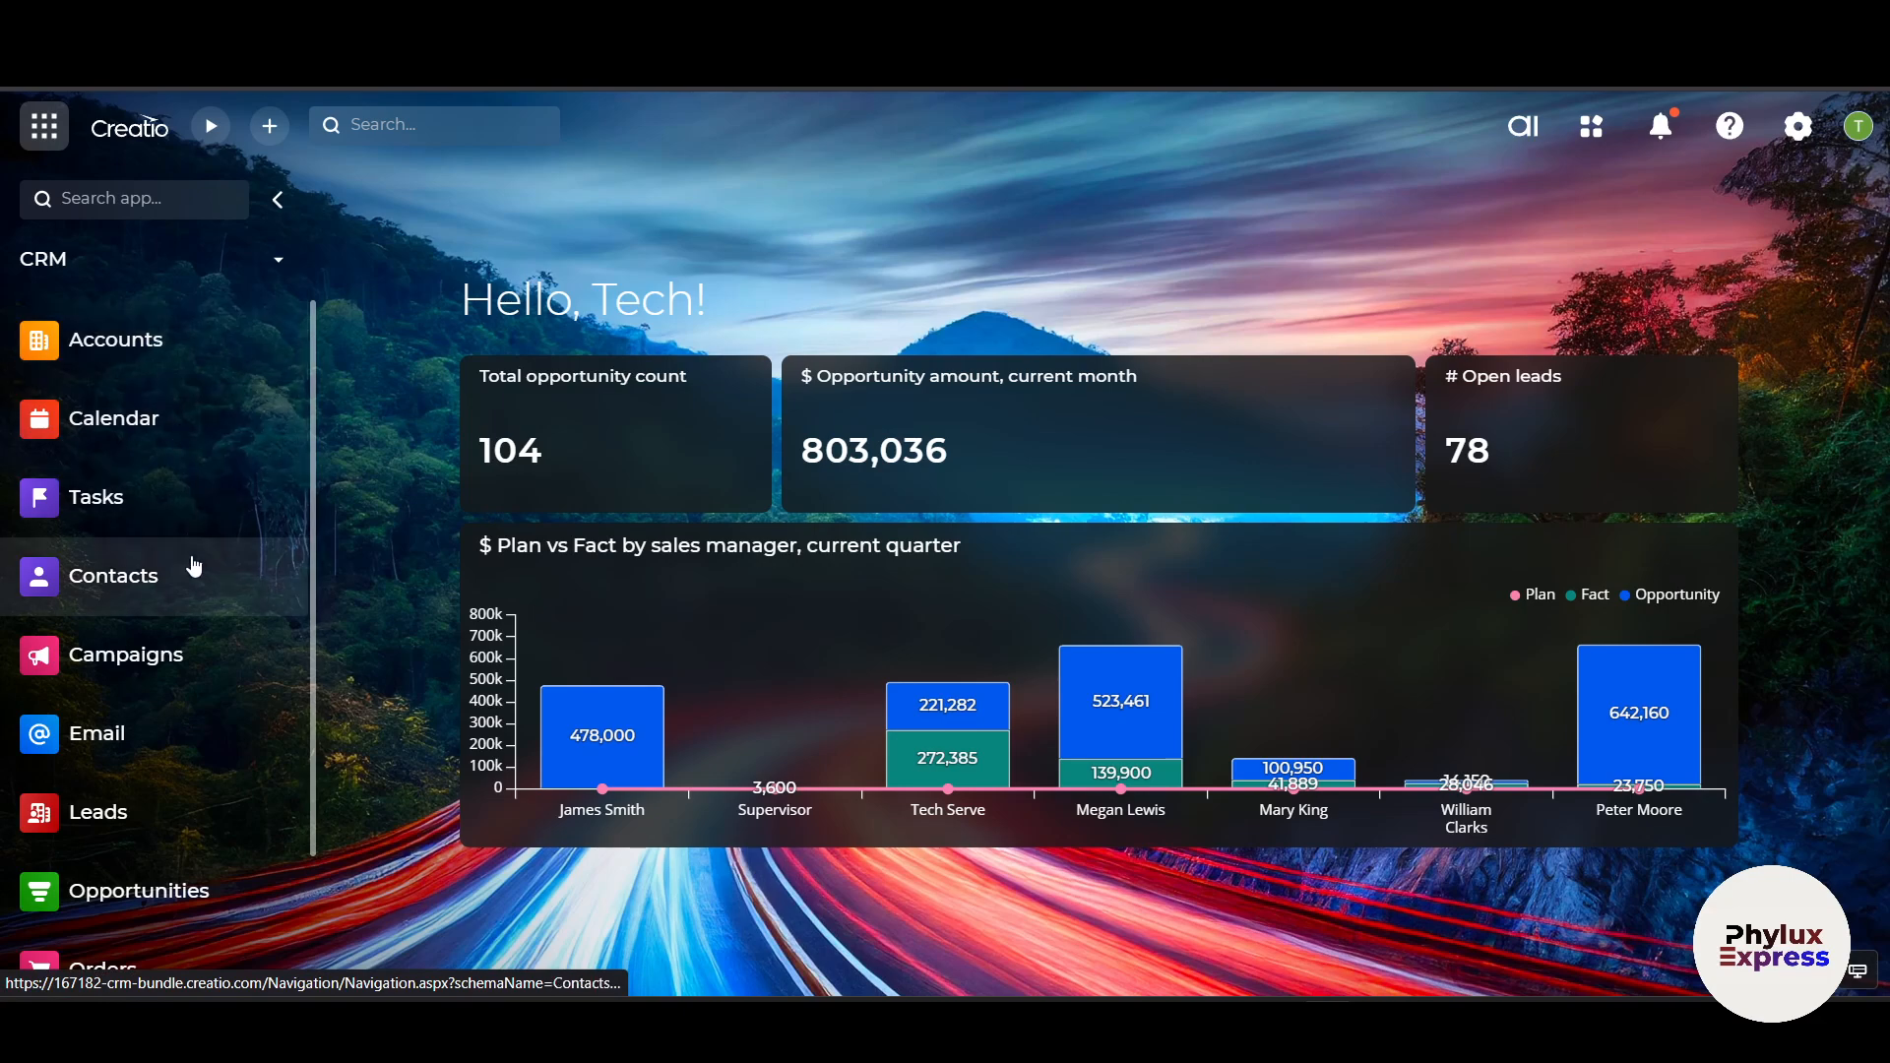
{"action": "scroll", "coordinate": [194, 716], "scroll_direction": "down", "scroll_amount": 2}
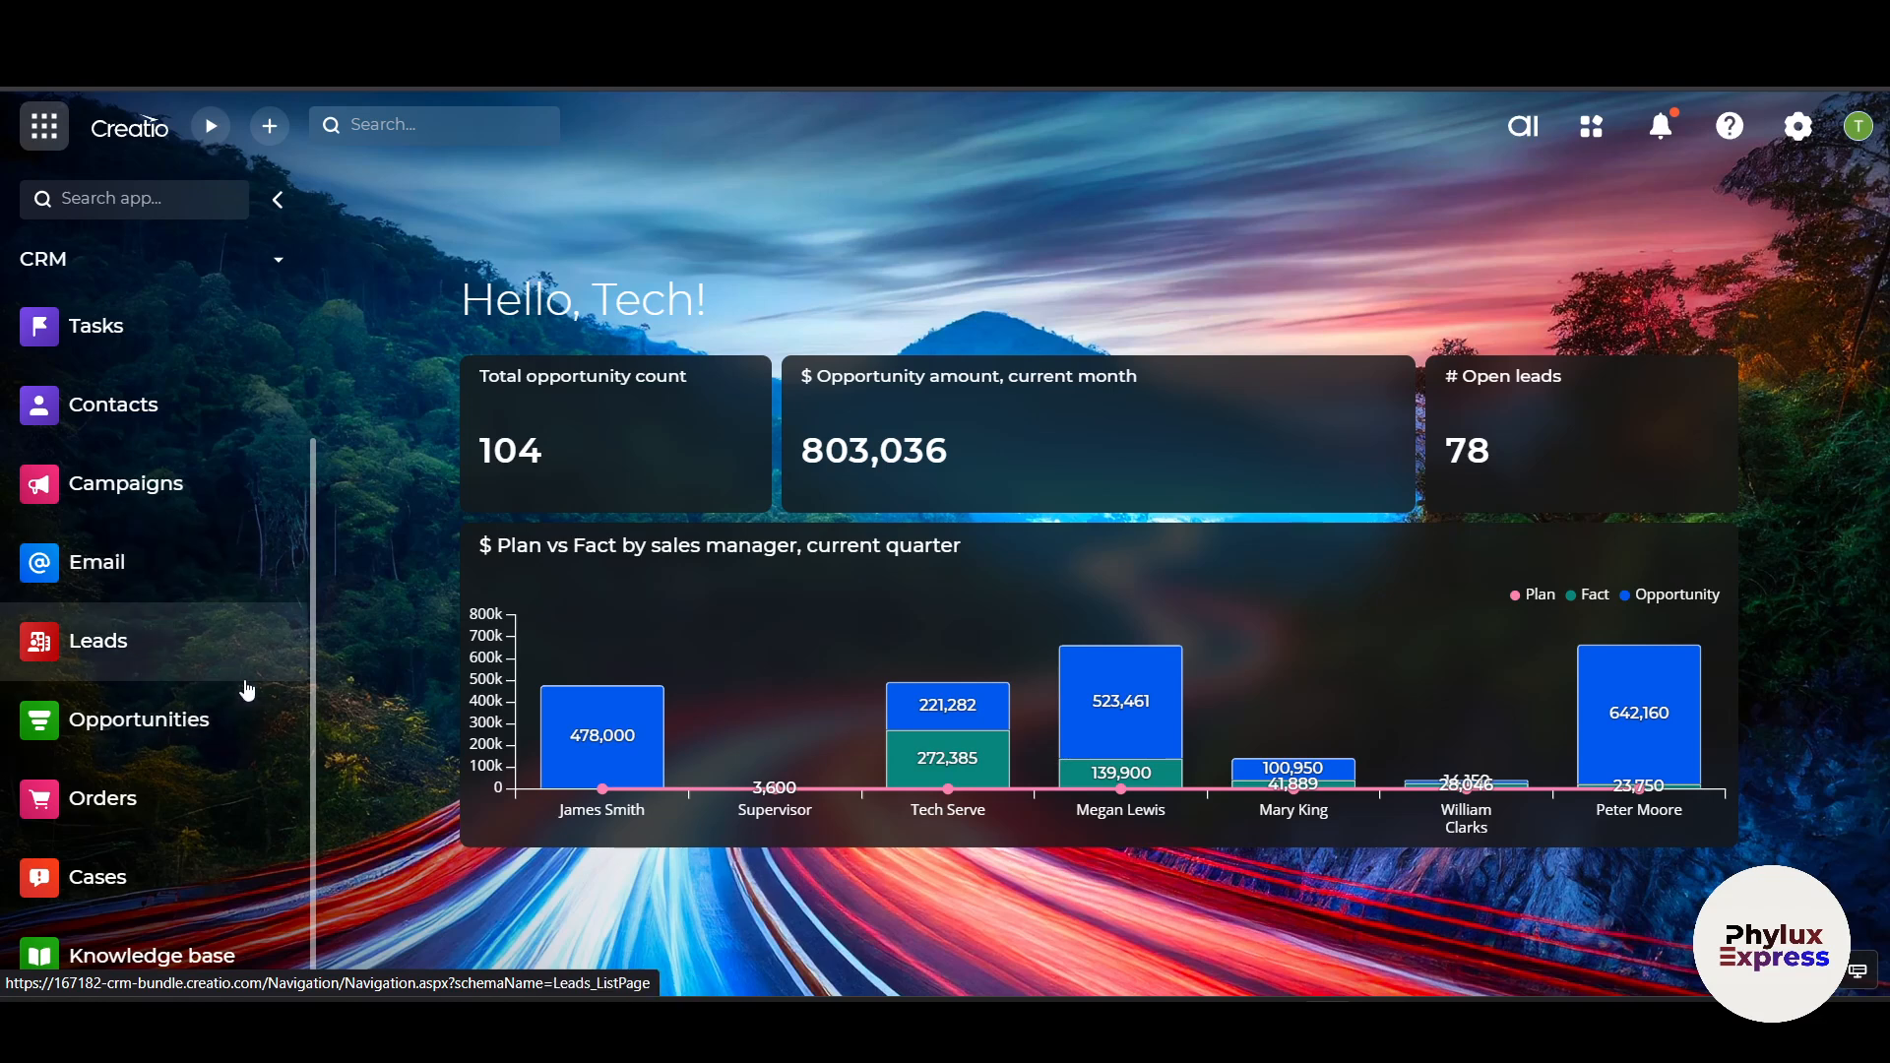
{"action": "left_click", "coordinate": [267, 129]}
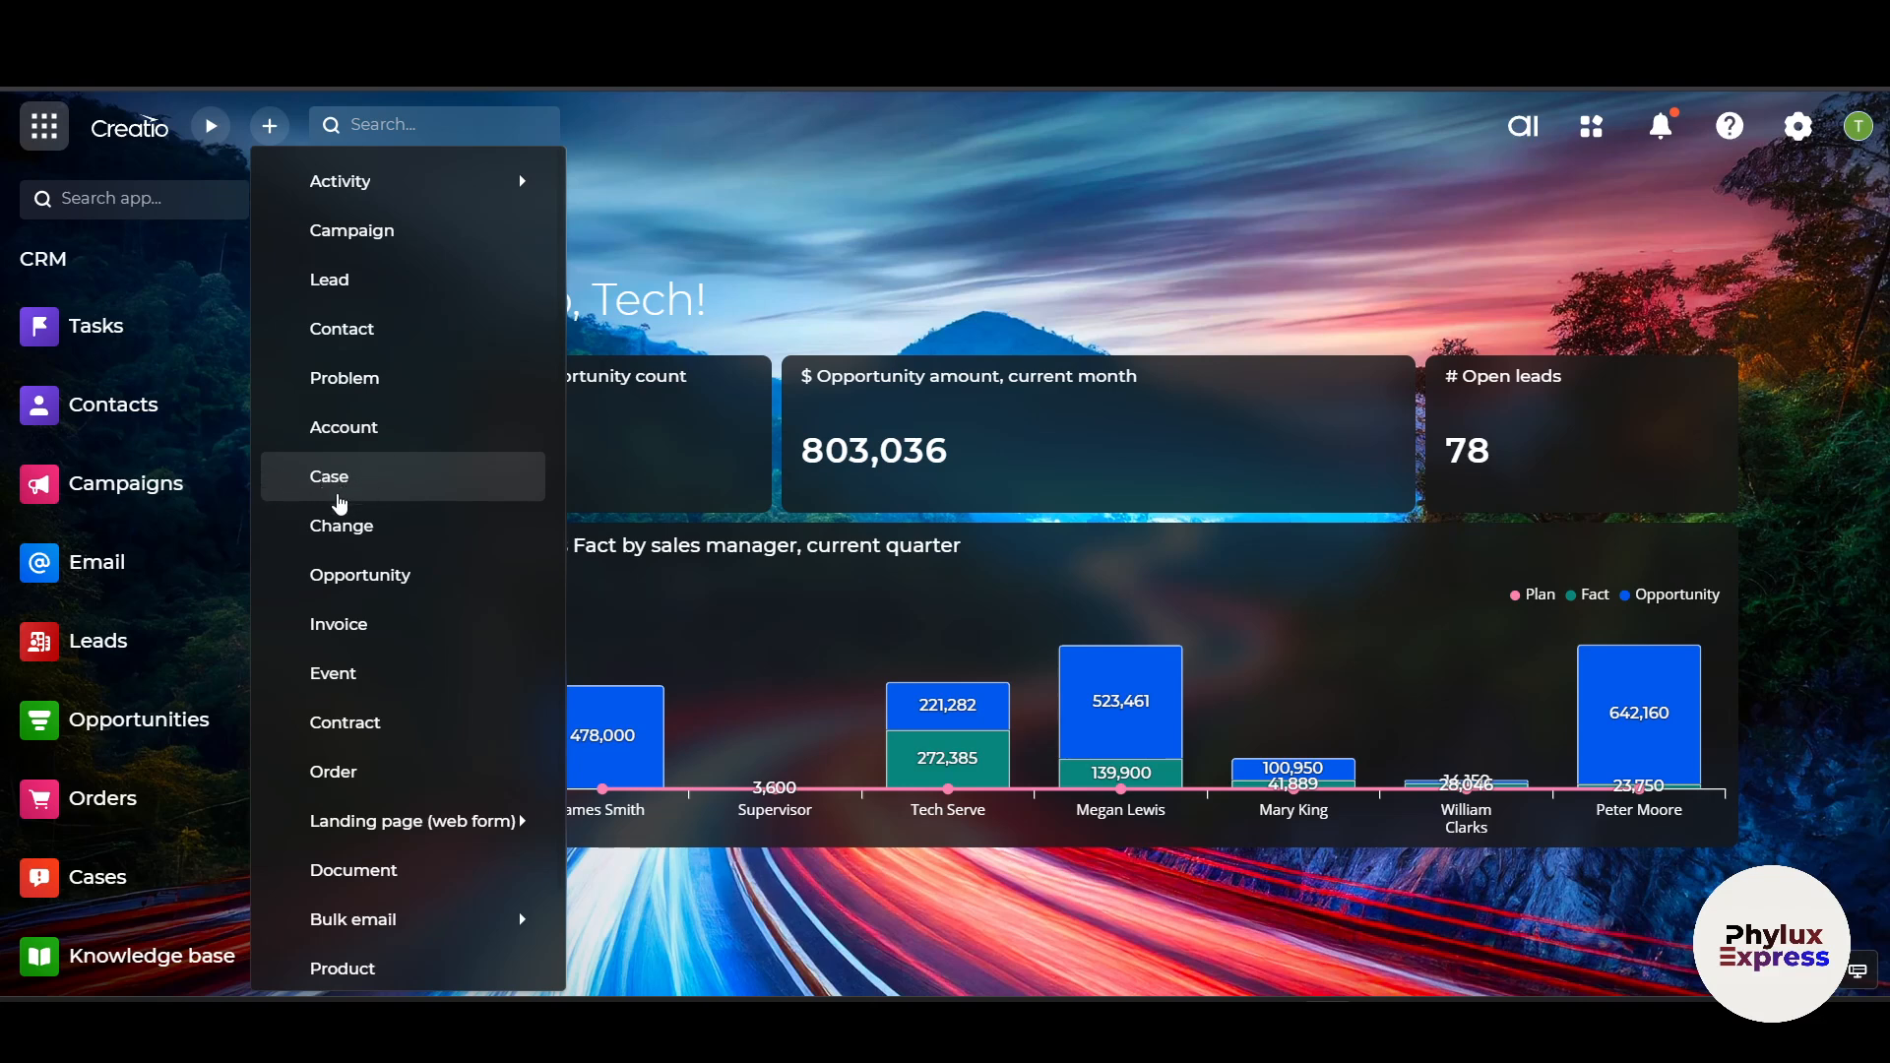
{"action": "mouse_move", "coordinate": [399, 793]}
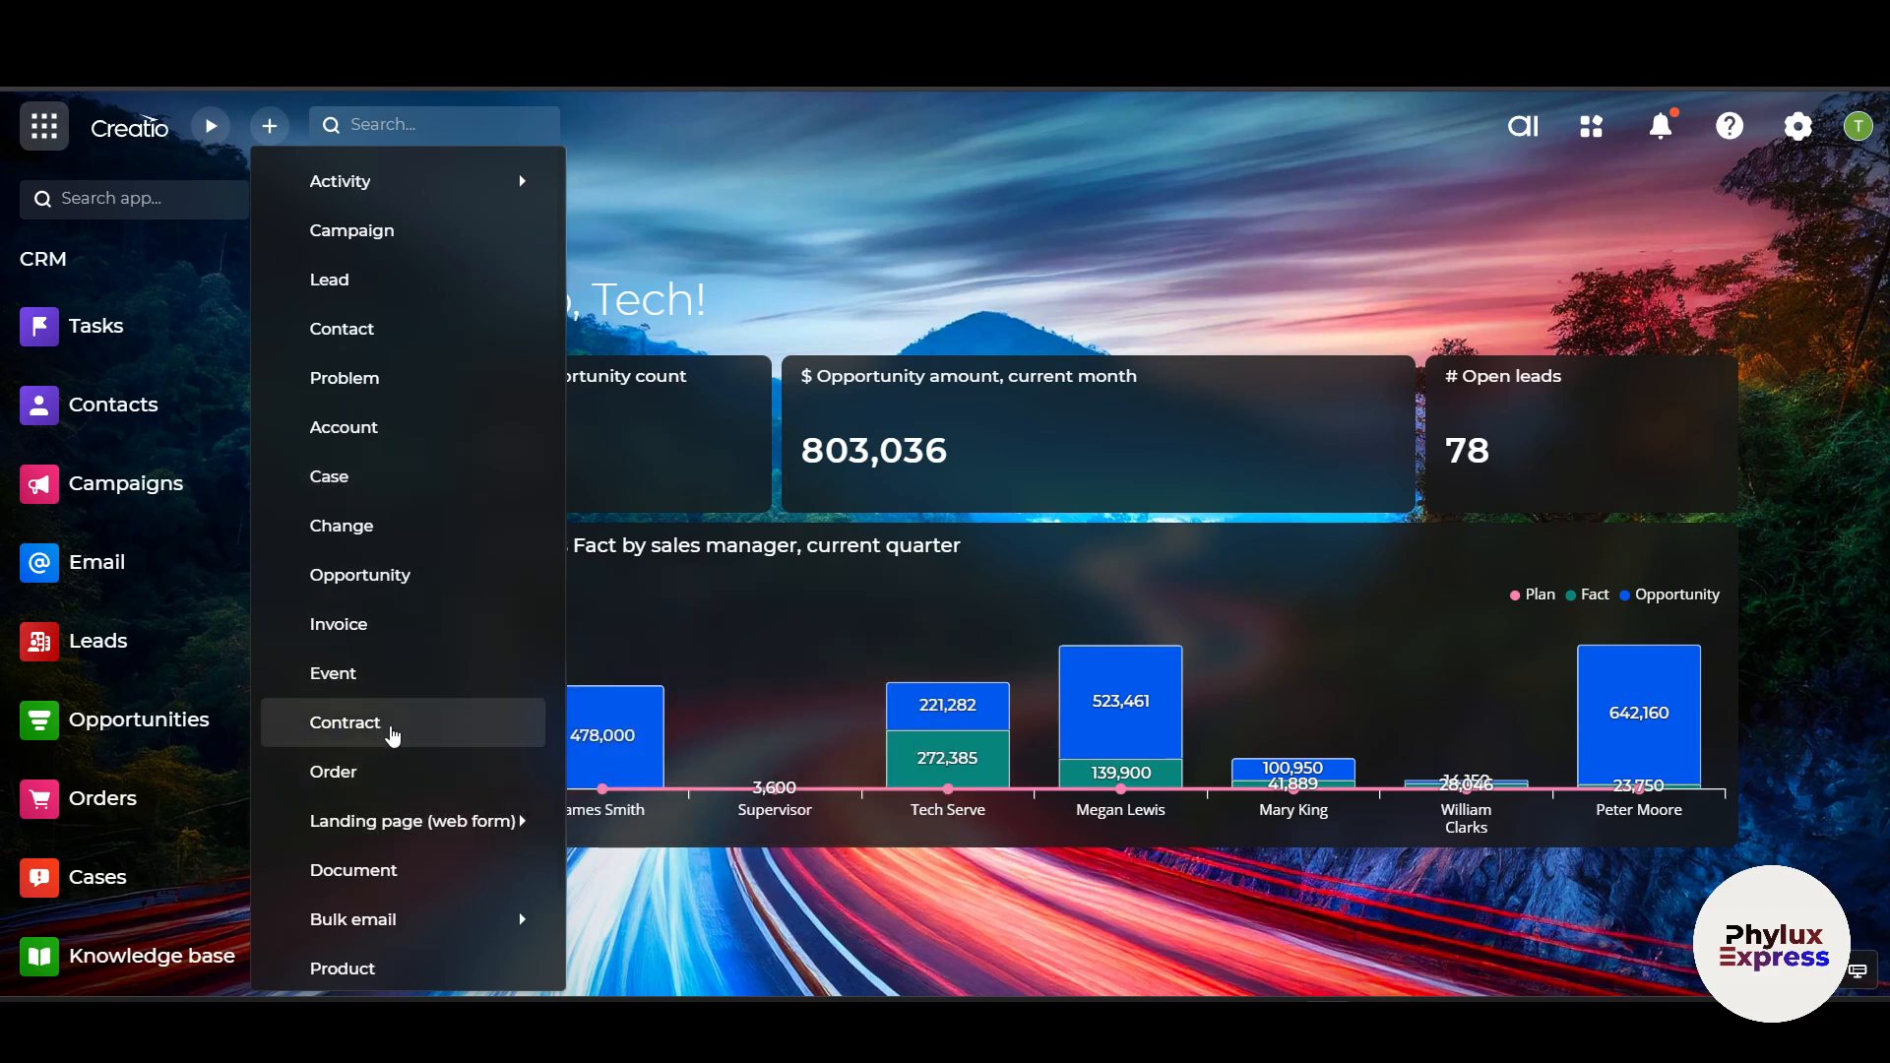
{"action": "mouse_move", "coordinate": [385, 827]}
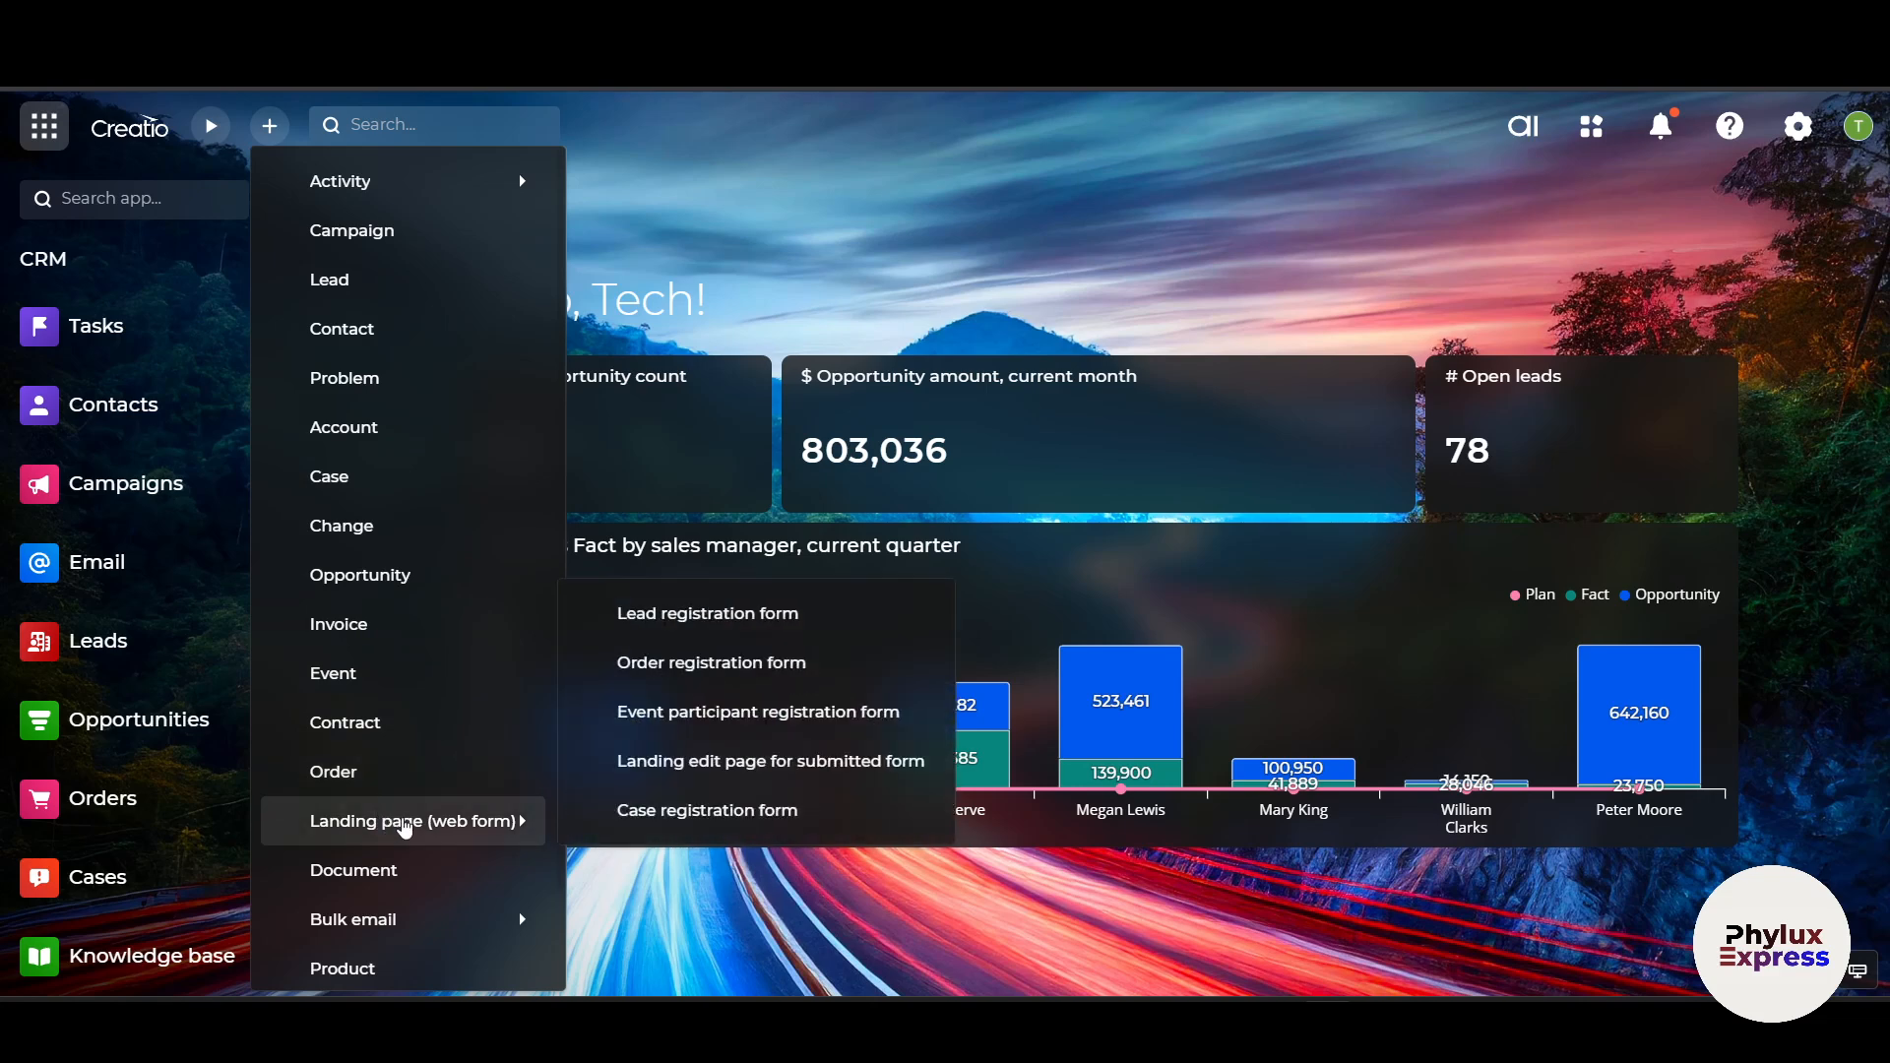
{"action": "left_click", "coordinate": [741, 216]}
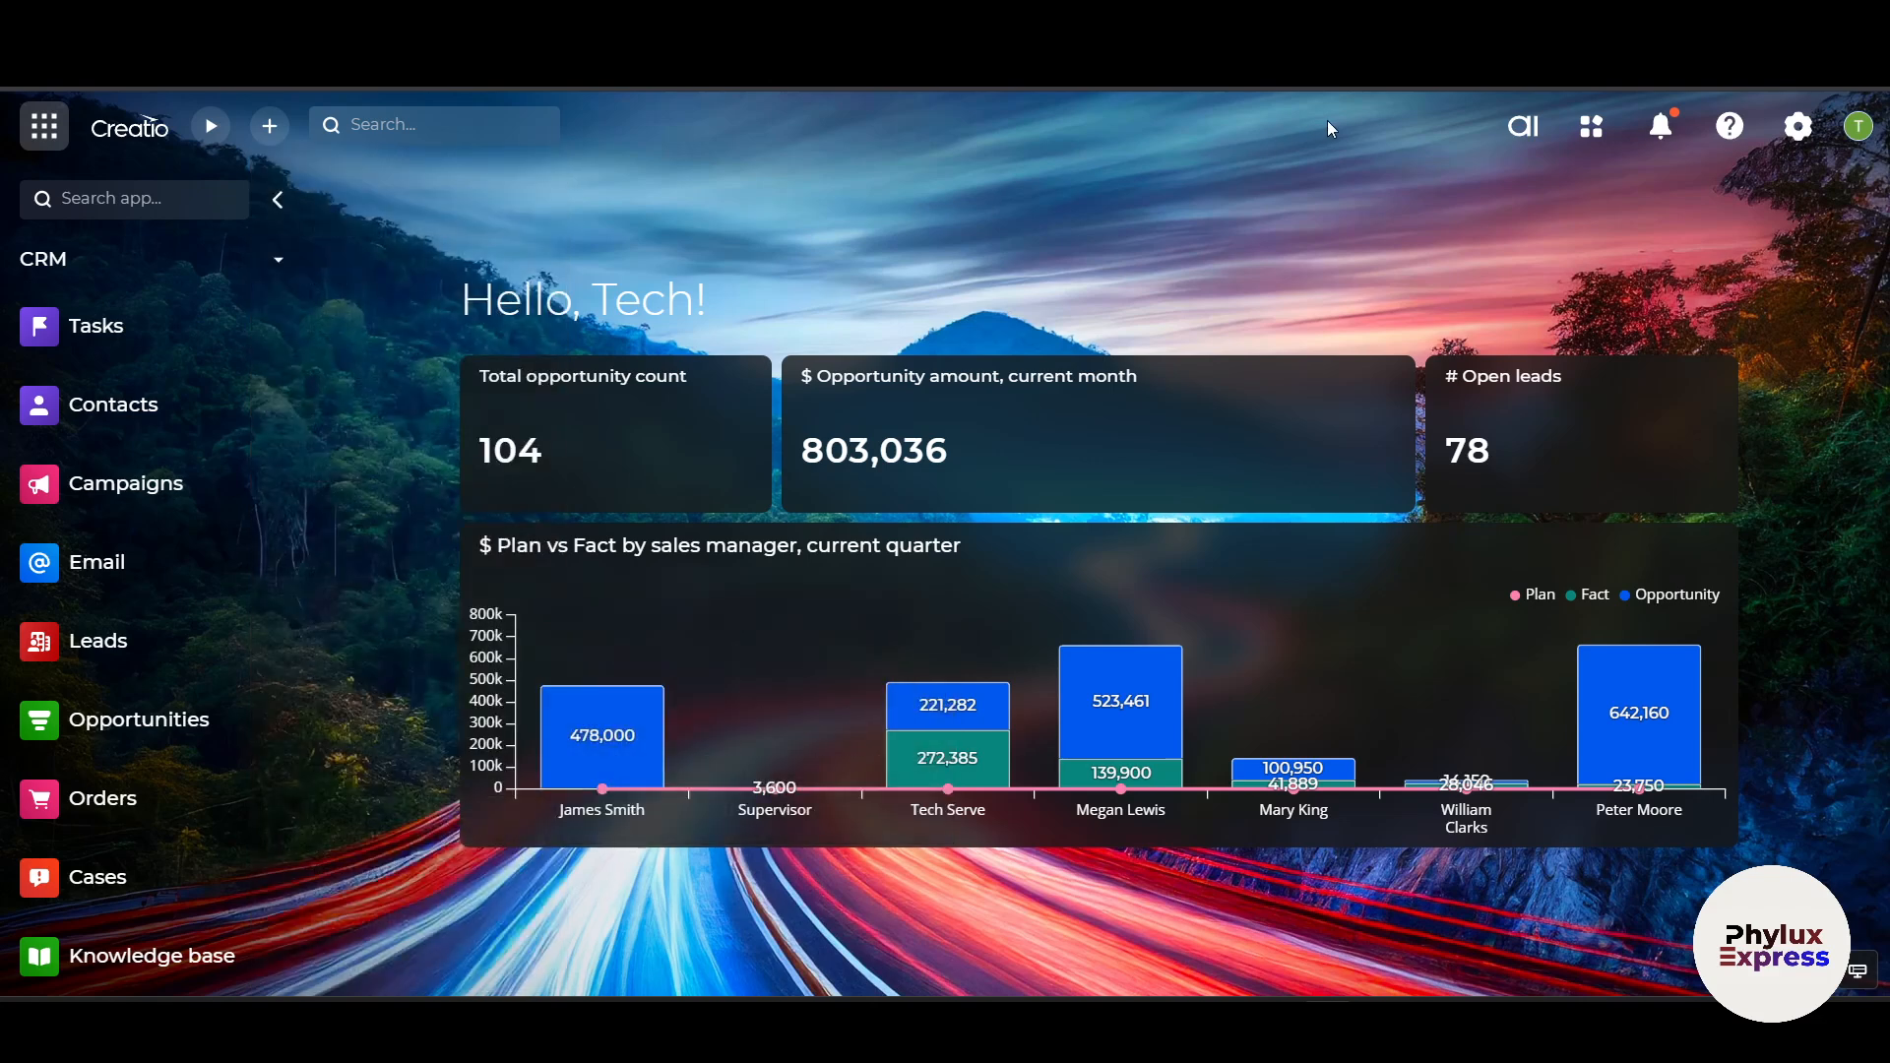
- View the reminders and the available help options, and close the reminders
{"action": "left_click", "coordinate": [1661, 126]}
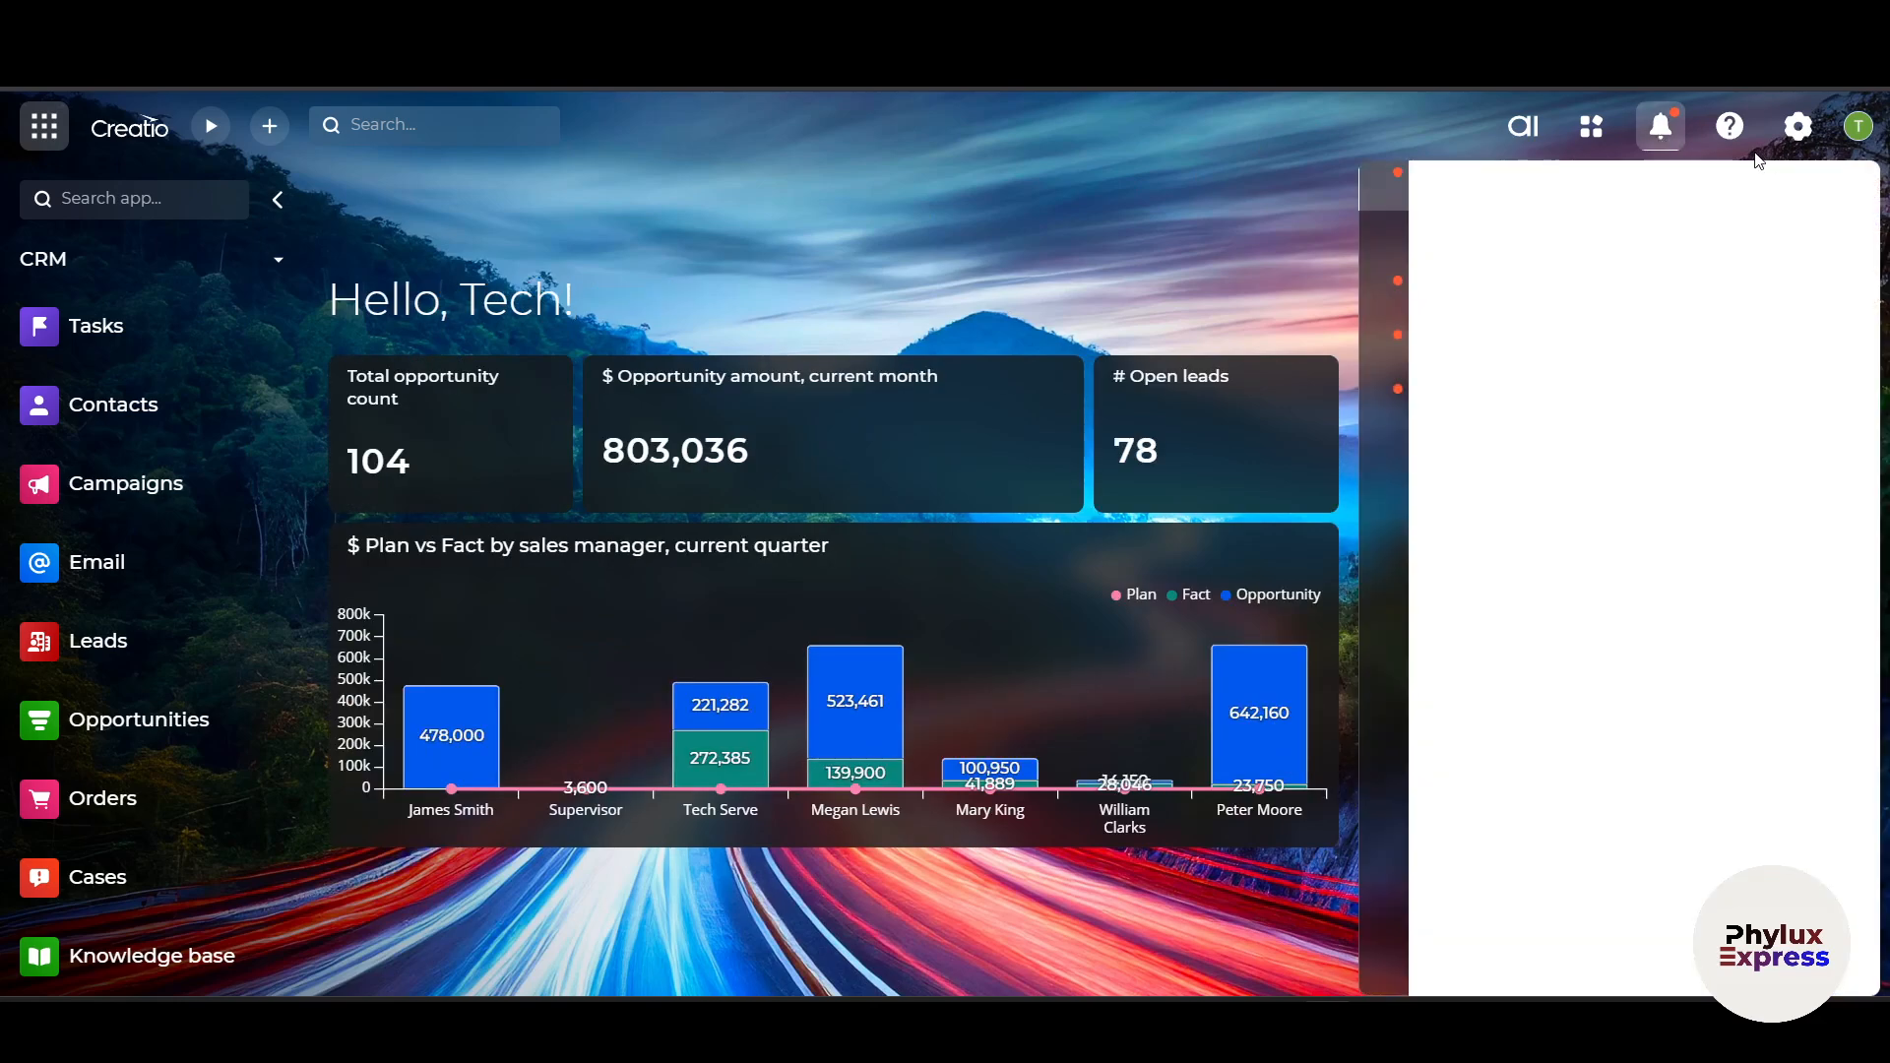
{"action": "left_click", "coordinate": [1729, 126]}
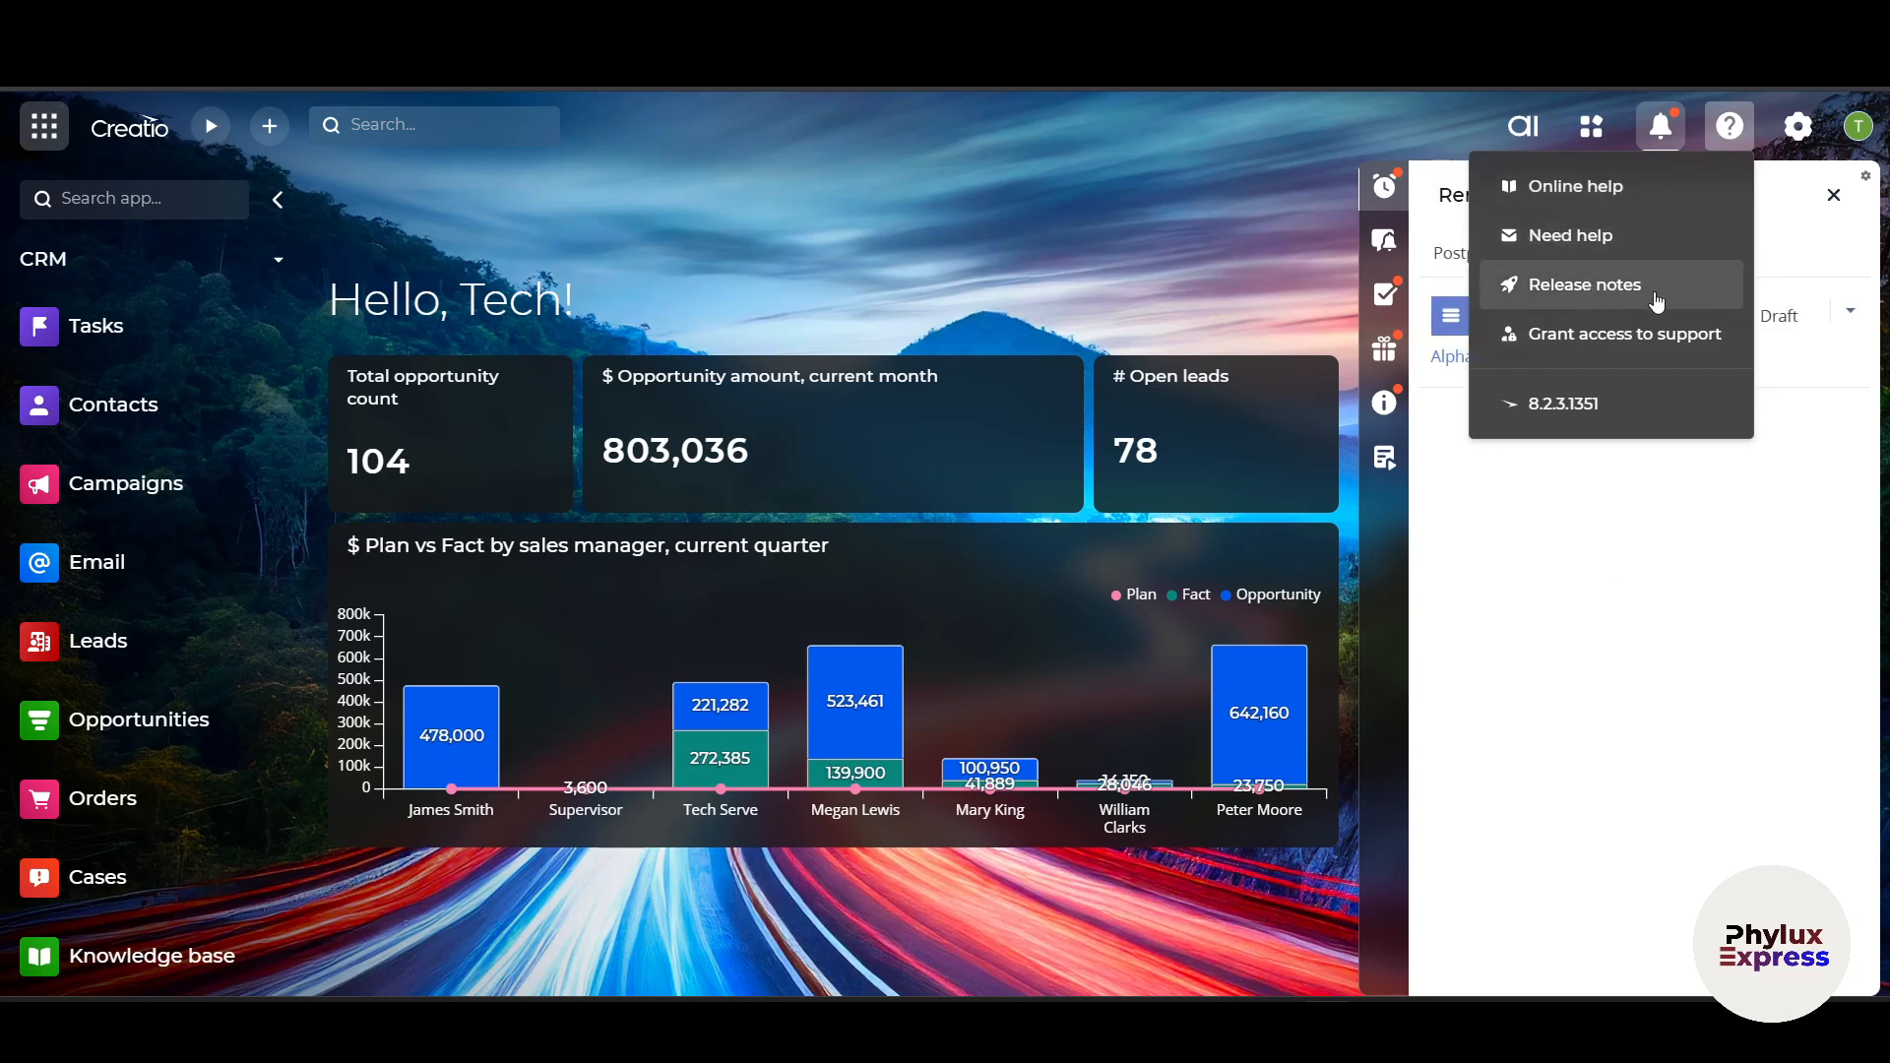
{"action": "left_click", "coordinate": [1201, 248]}
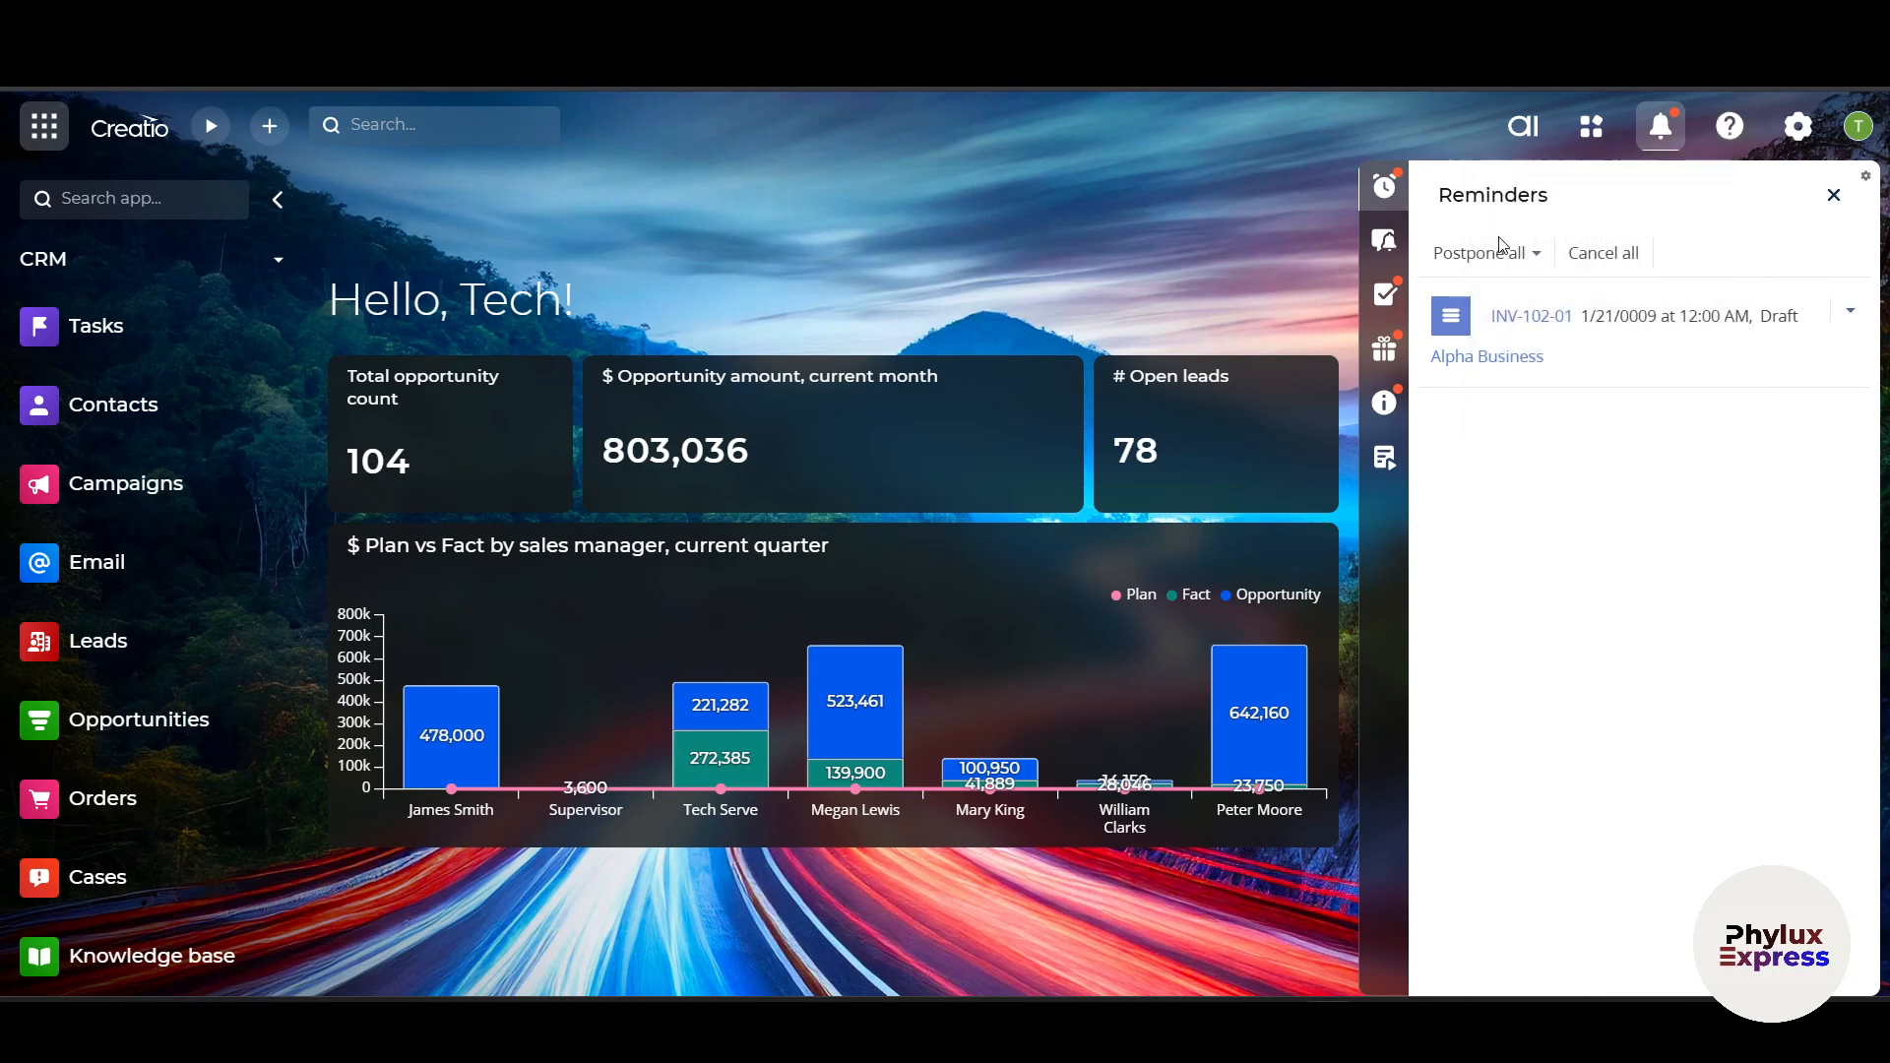
{"action": "left_click", "coordinate": [1836, 195]}
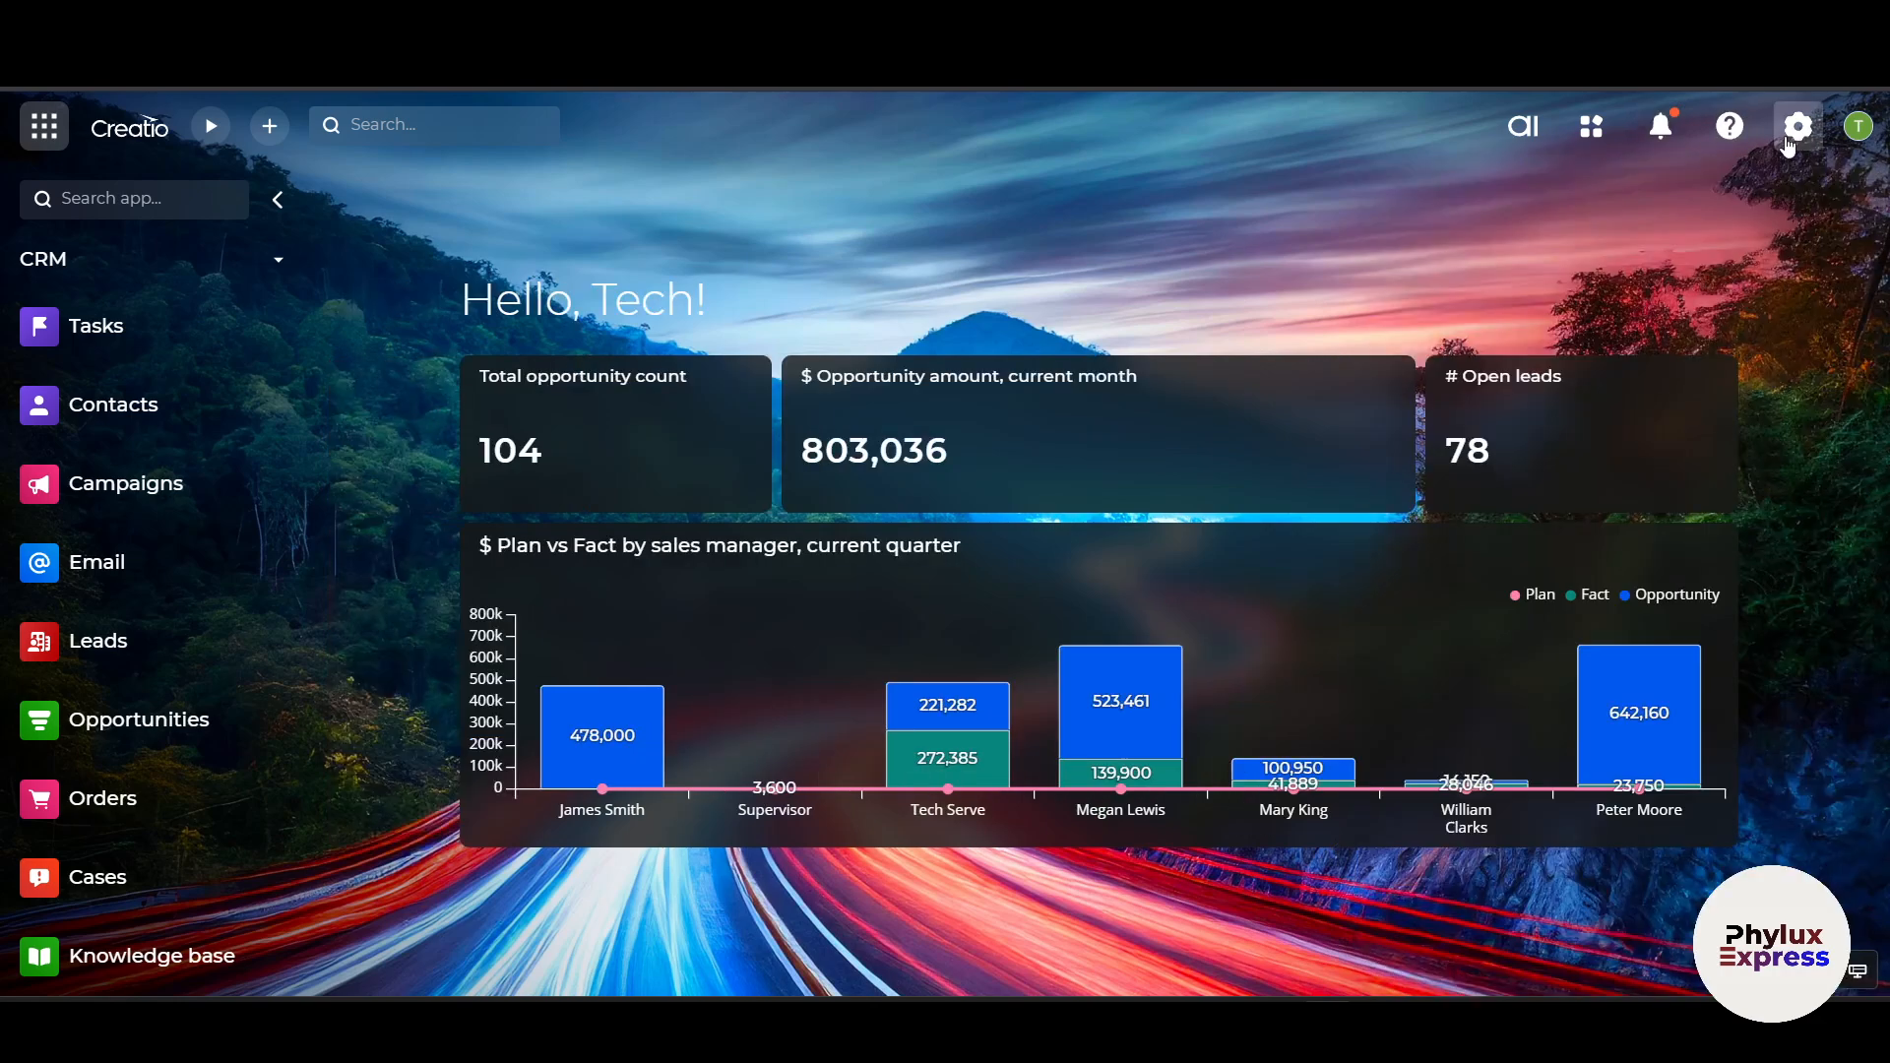
- Open the system settings and look through the process, user administration and security sections
{"action": "left_click", "coordinate": [1797, 128]}
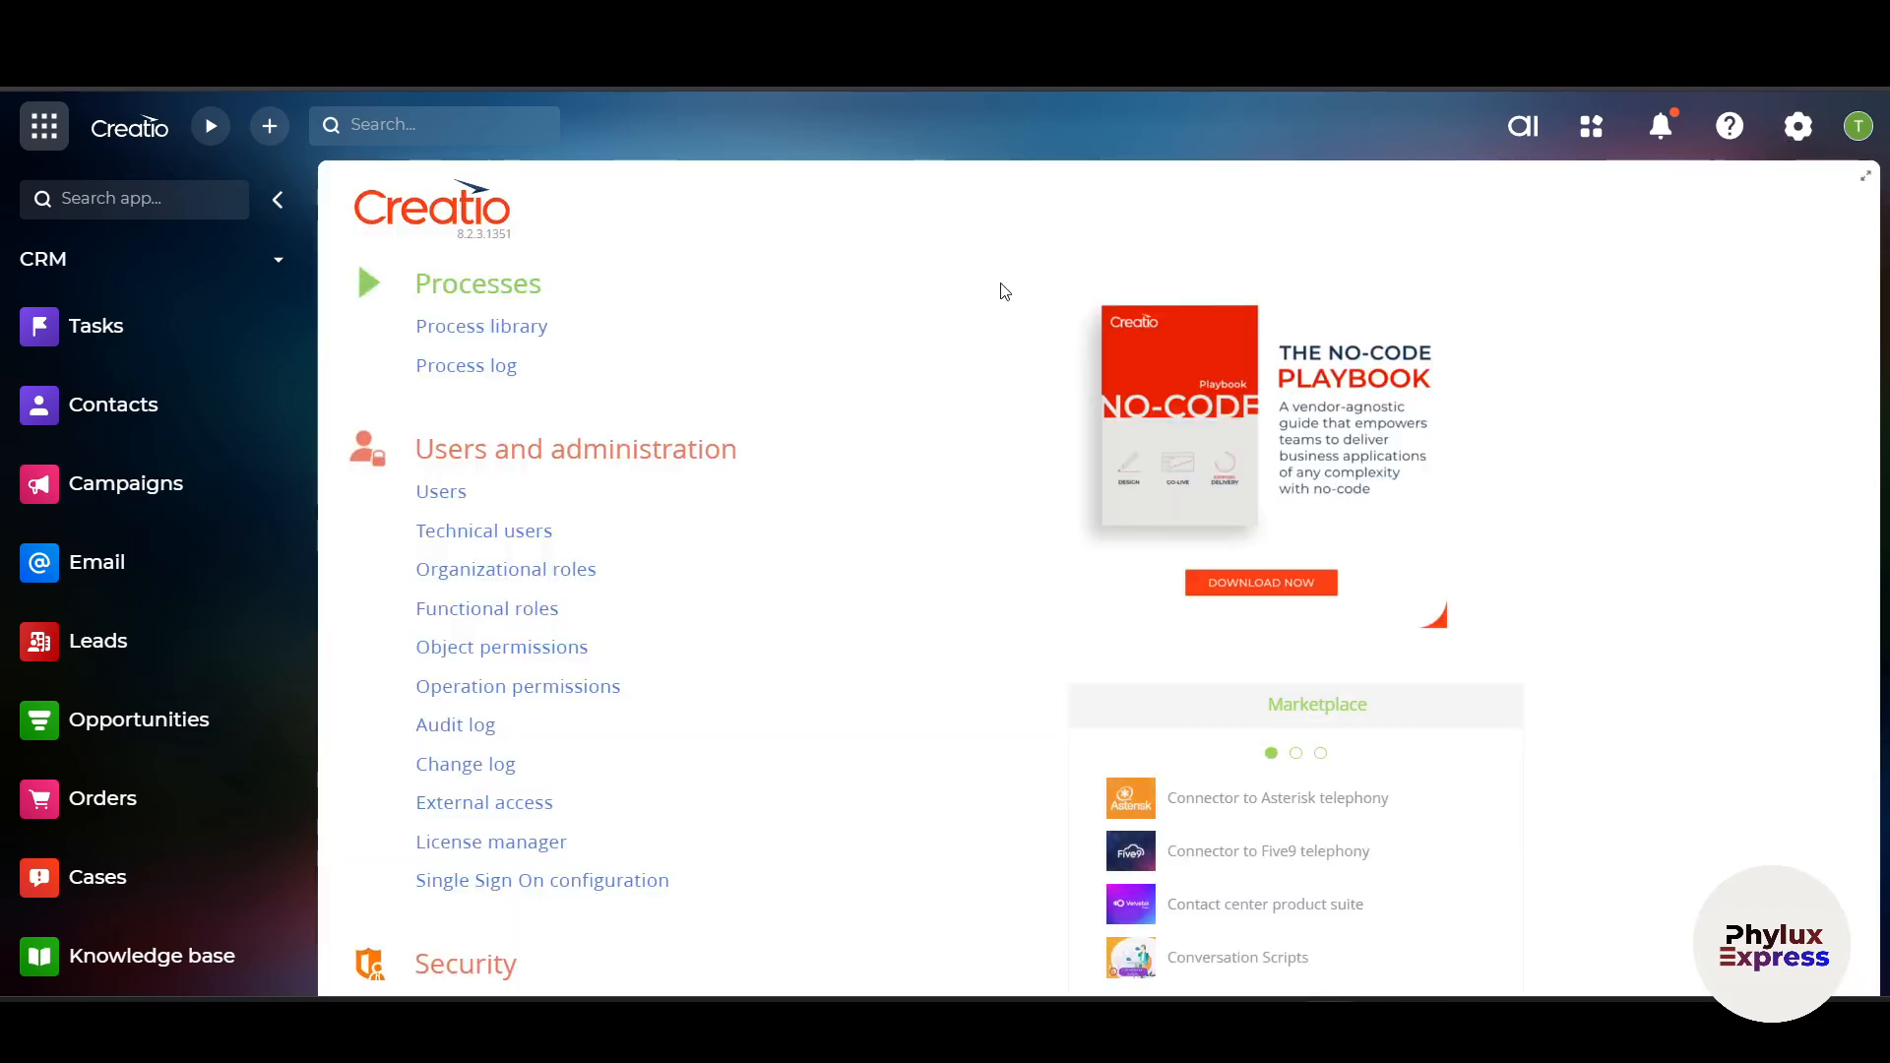
{"action": "scroll", "coordinate": [683, 414], "scroll_direction": "down", "scroll_amount": 5}
{"action": "scroll", "coordinate": [683, 413], "scroll_direction": "up", "scroll_amount": 5}
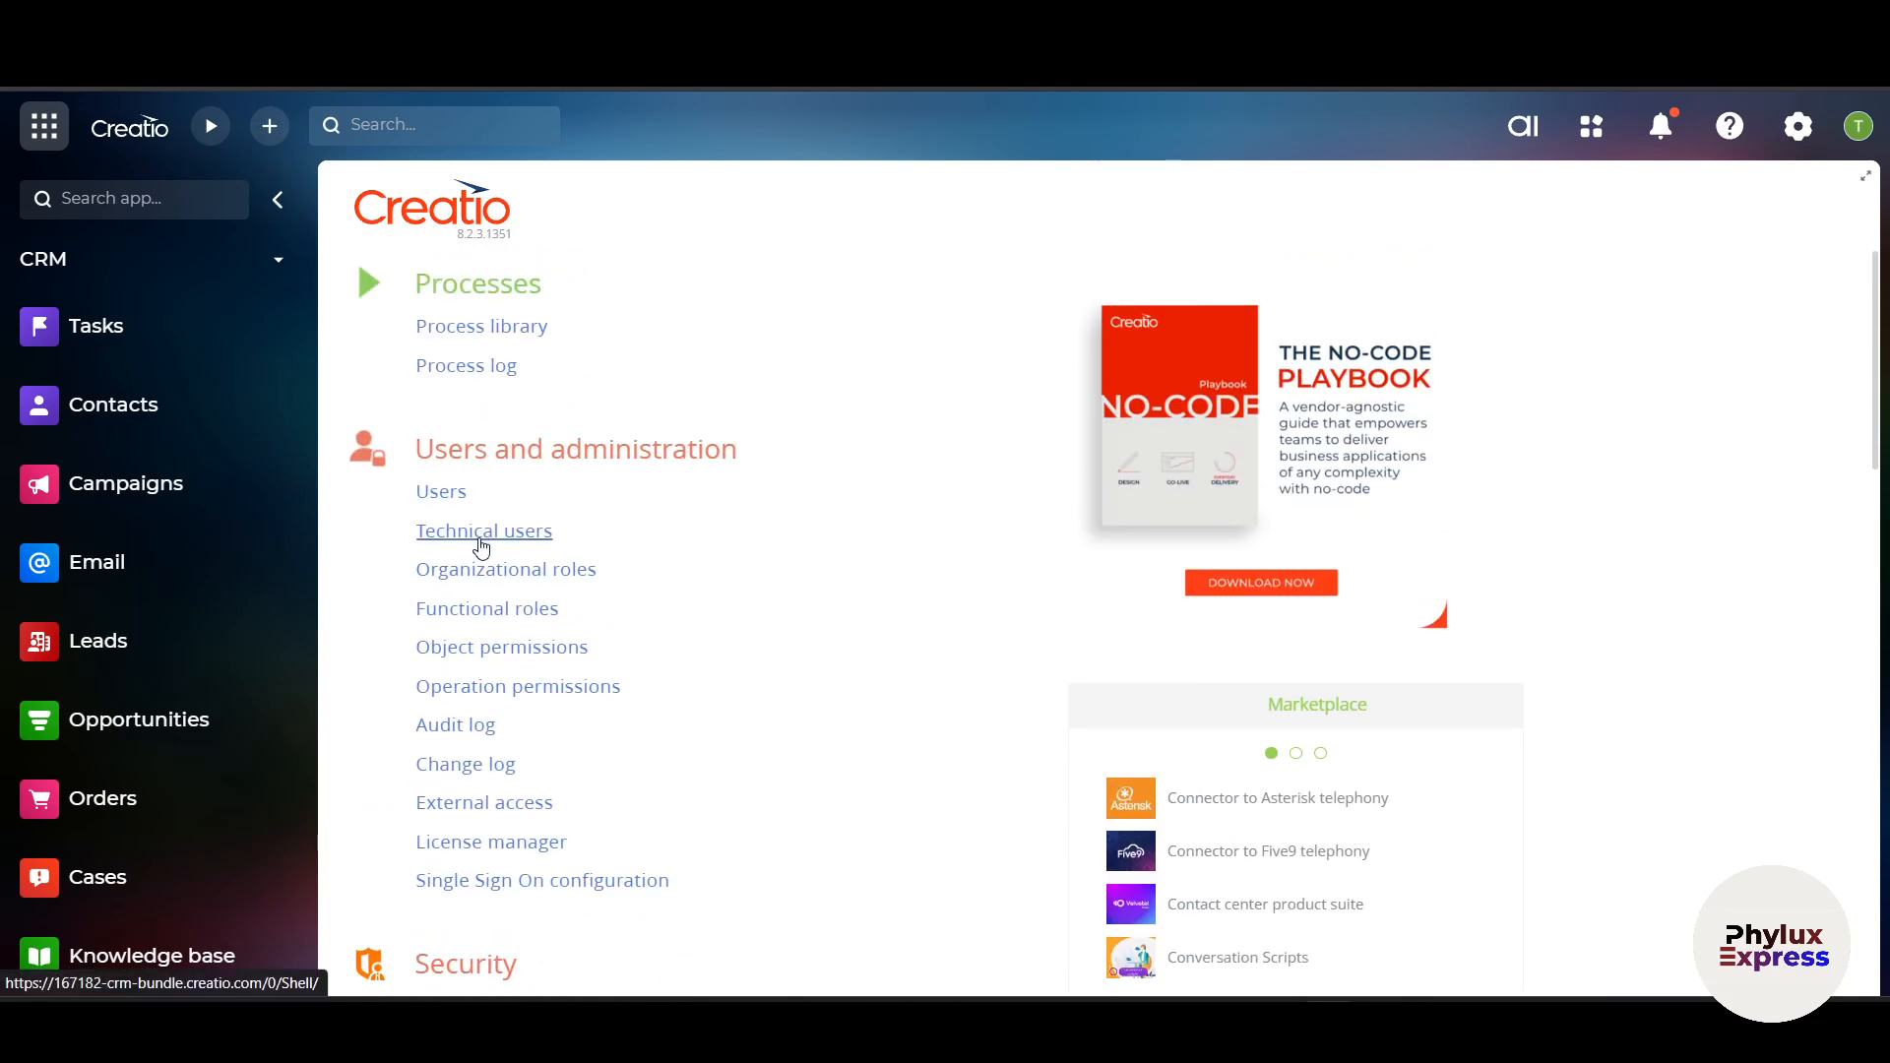
- View the basic and authentication settings of the user profile and return to the home page
{"action": "left_click", "coordinate": [1854, 130]}
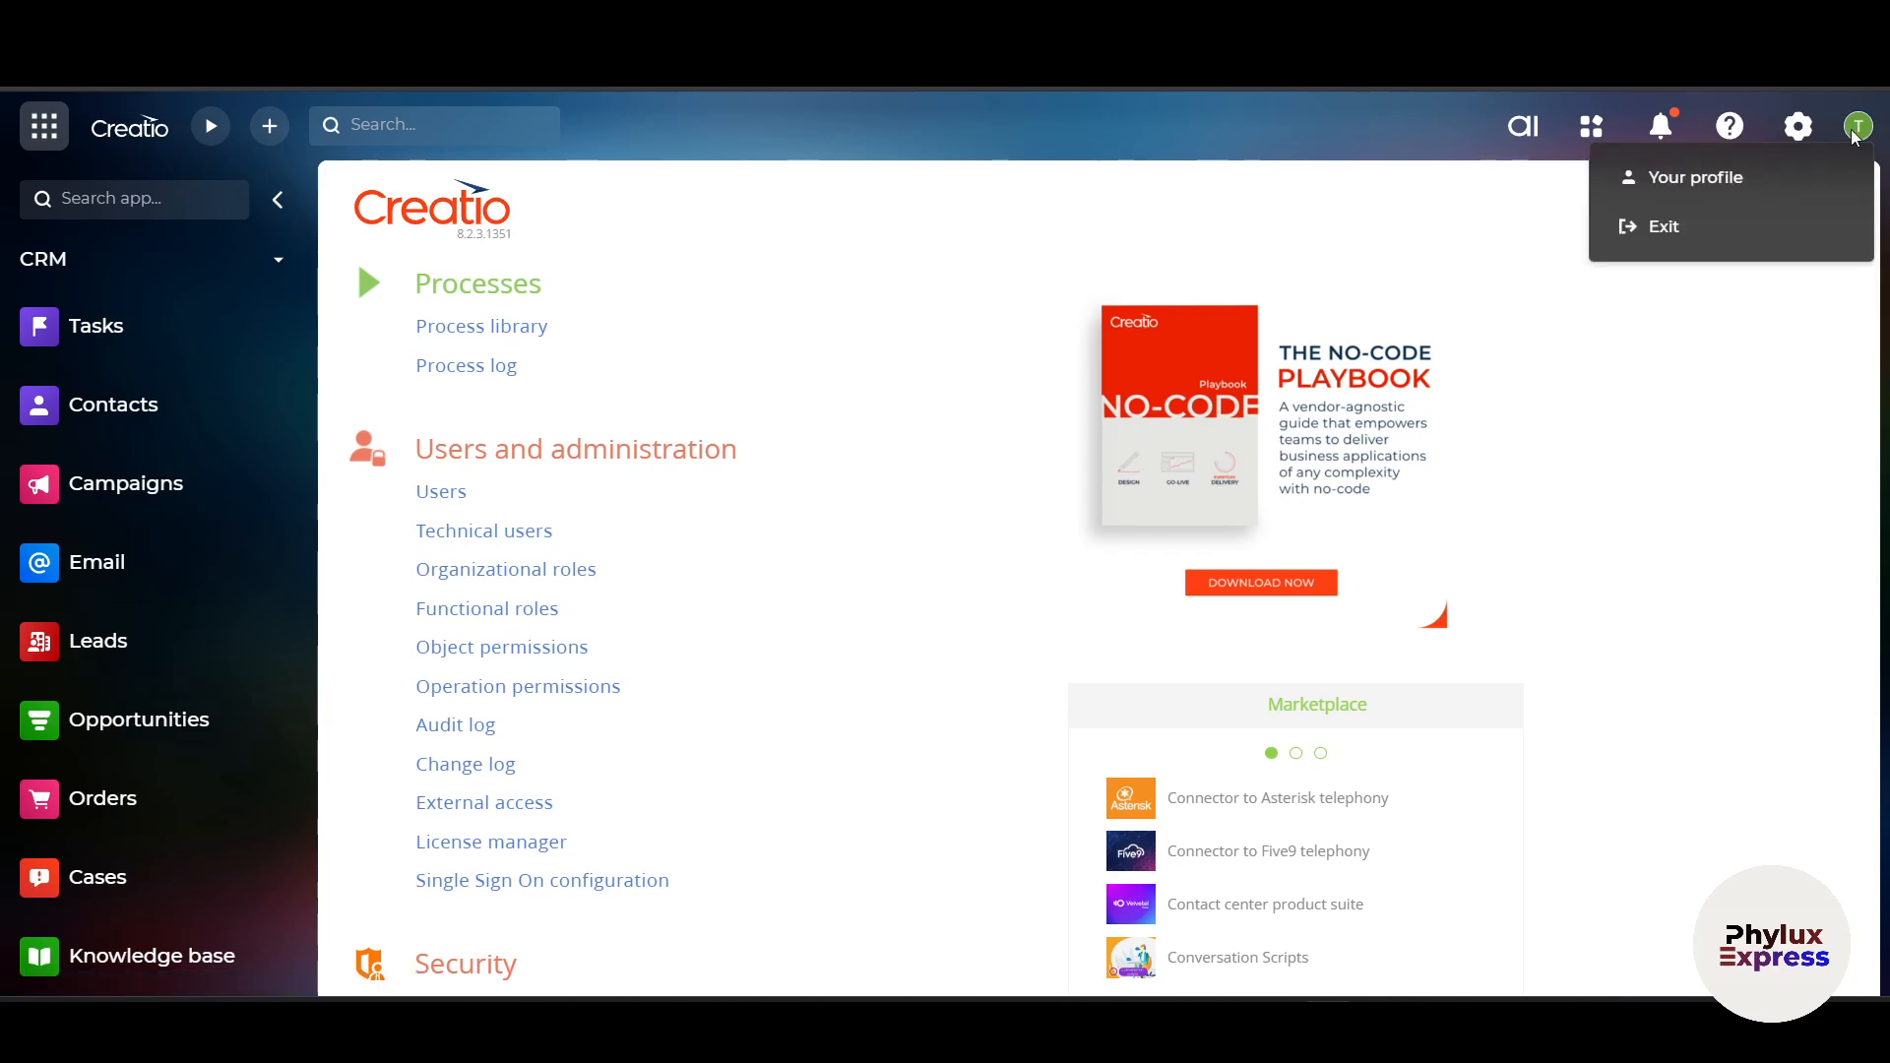
{"action": "left_click", "coordinate": [1729, 192]}
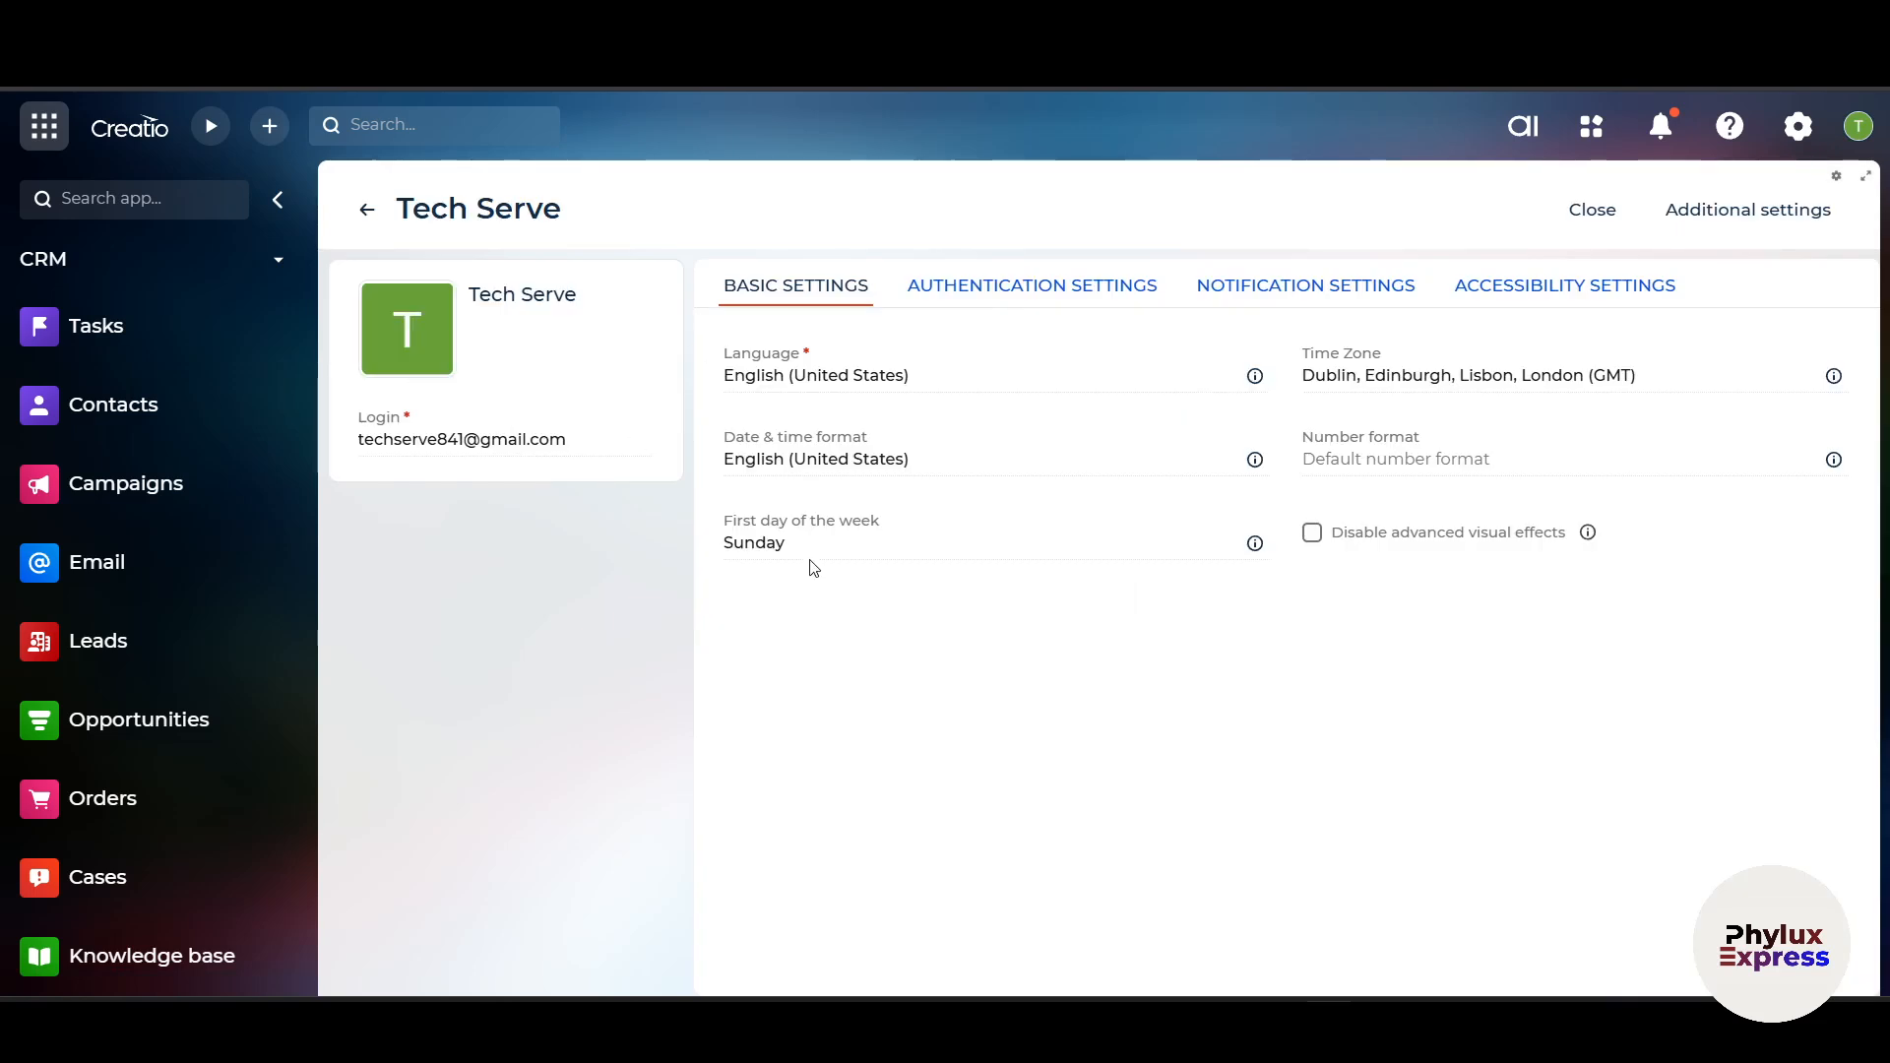
{"action": "left_click", "coordinate": [1030, 285]}
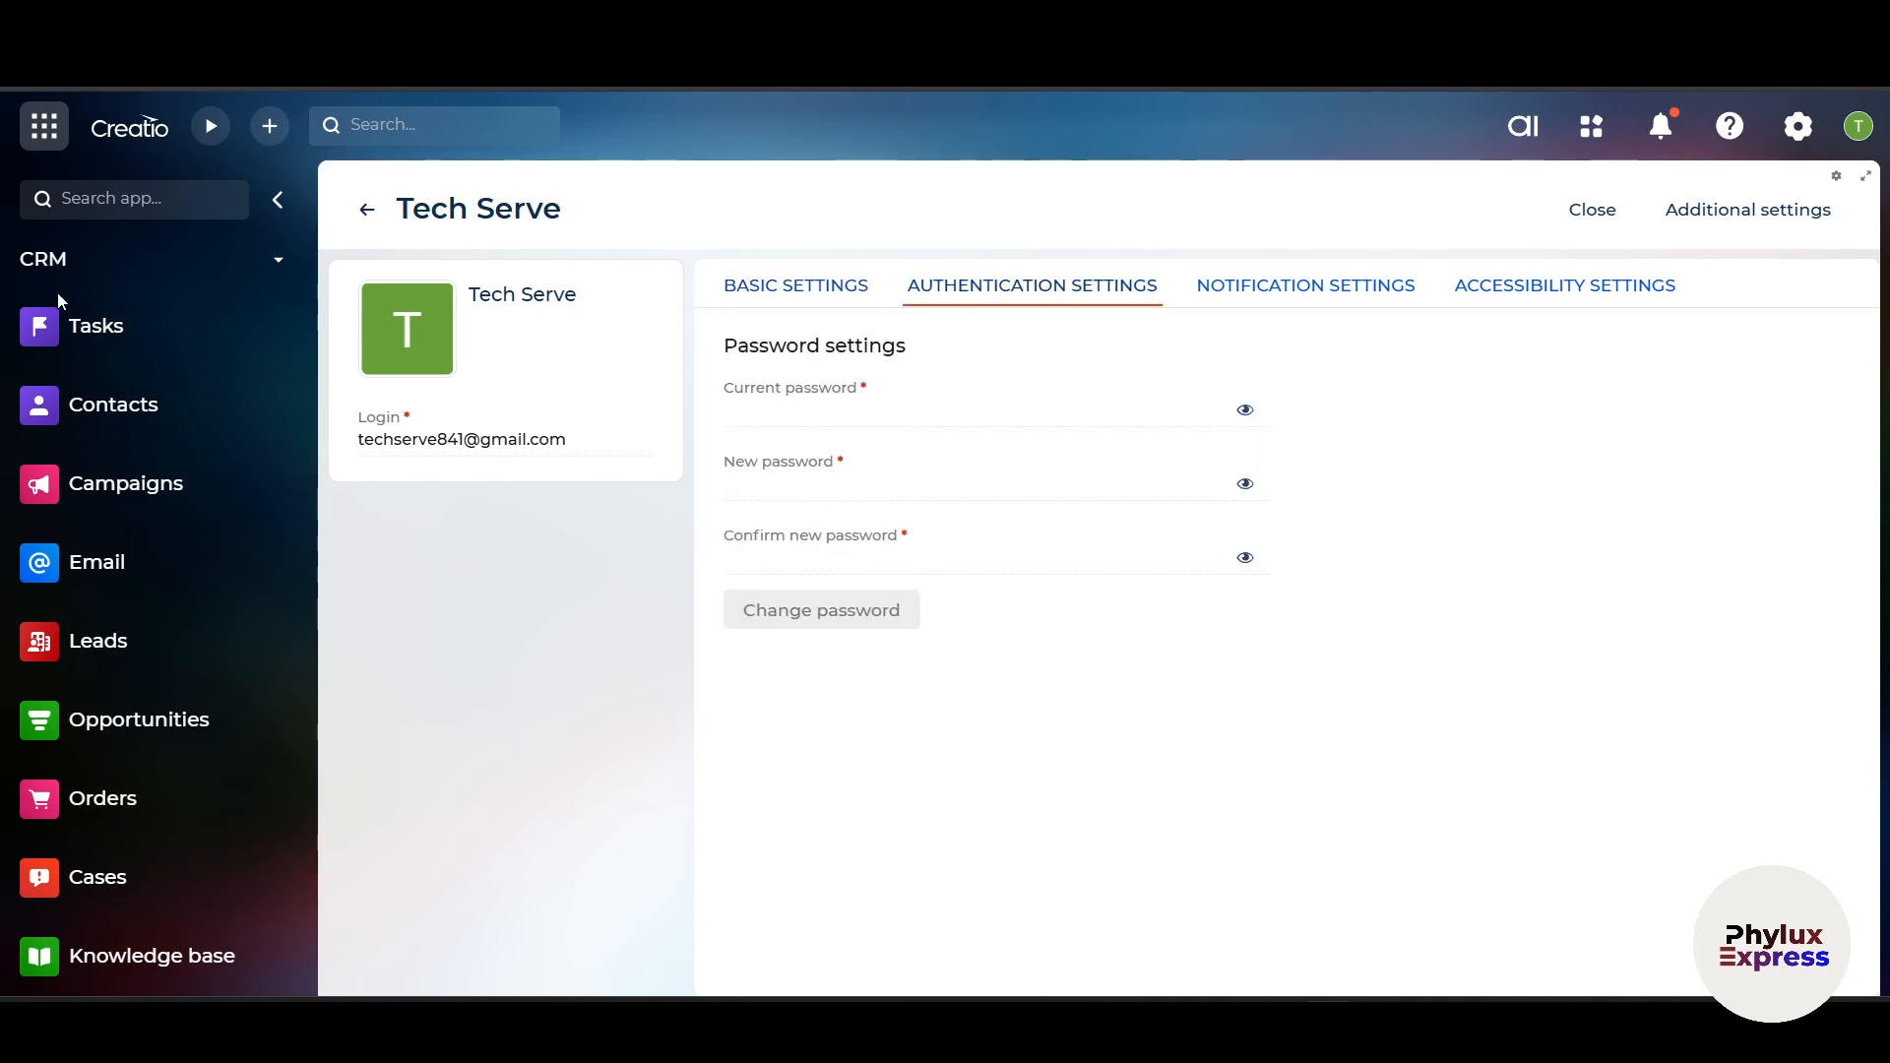
{"action": "left_click", "coordinate": [133, 127]}
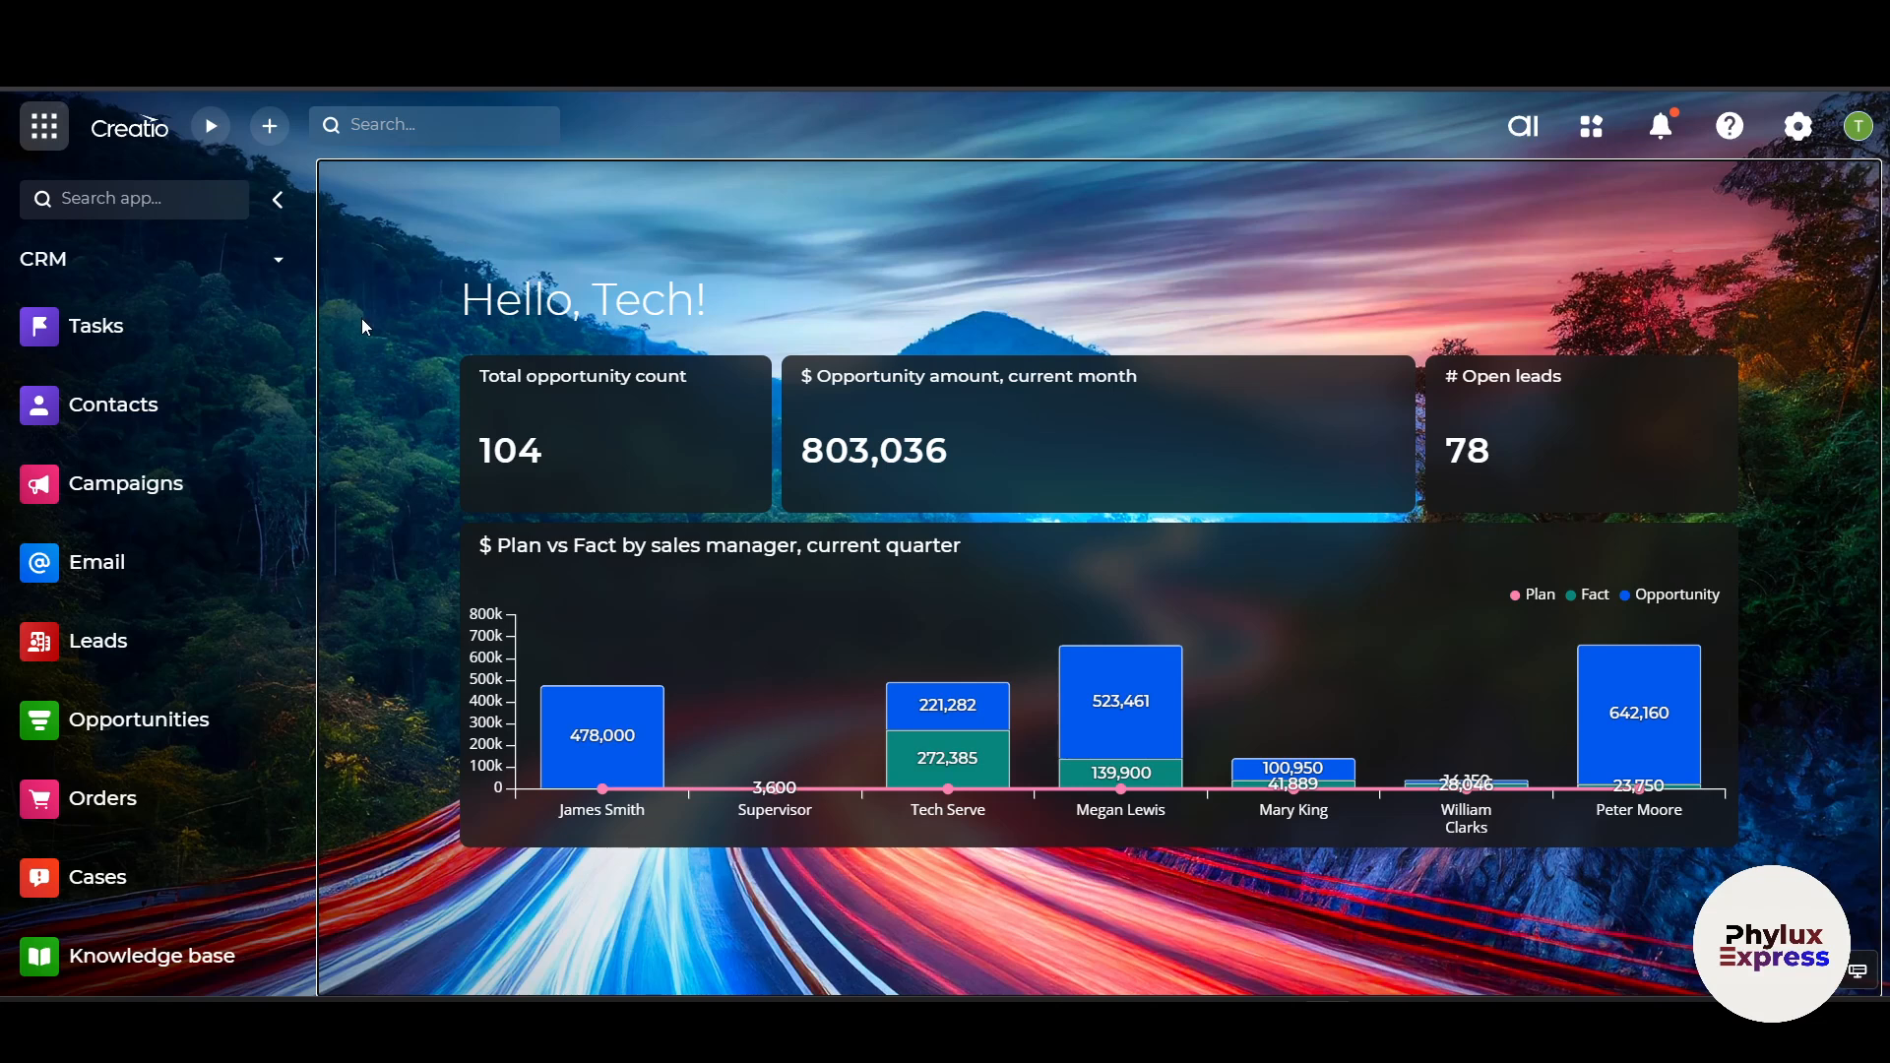
- Create a new lead record and set its customer need to Additional service
{"action": "left_click", "coordinate": [271, 143]}
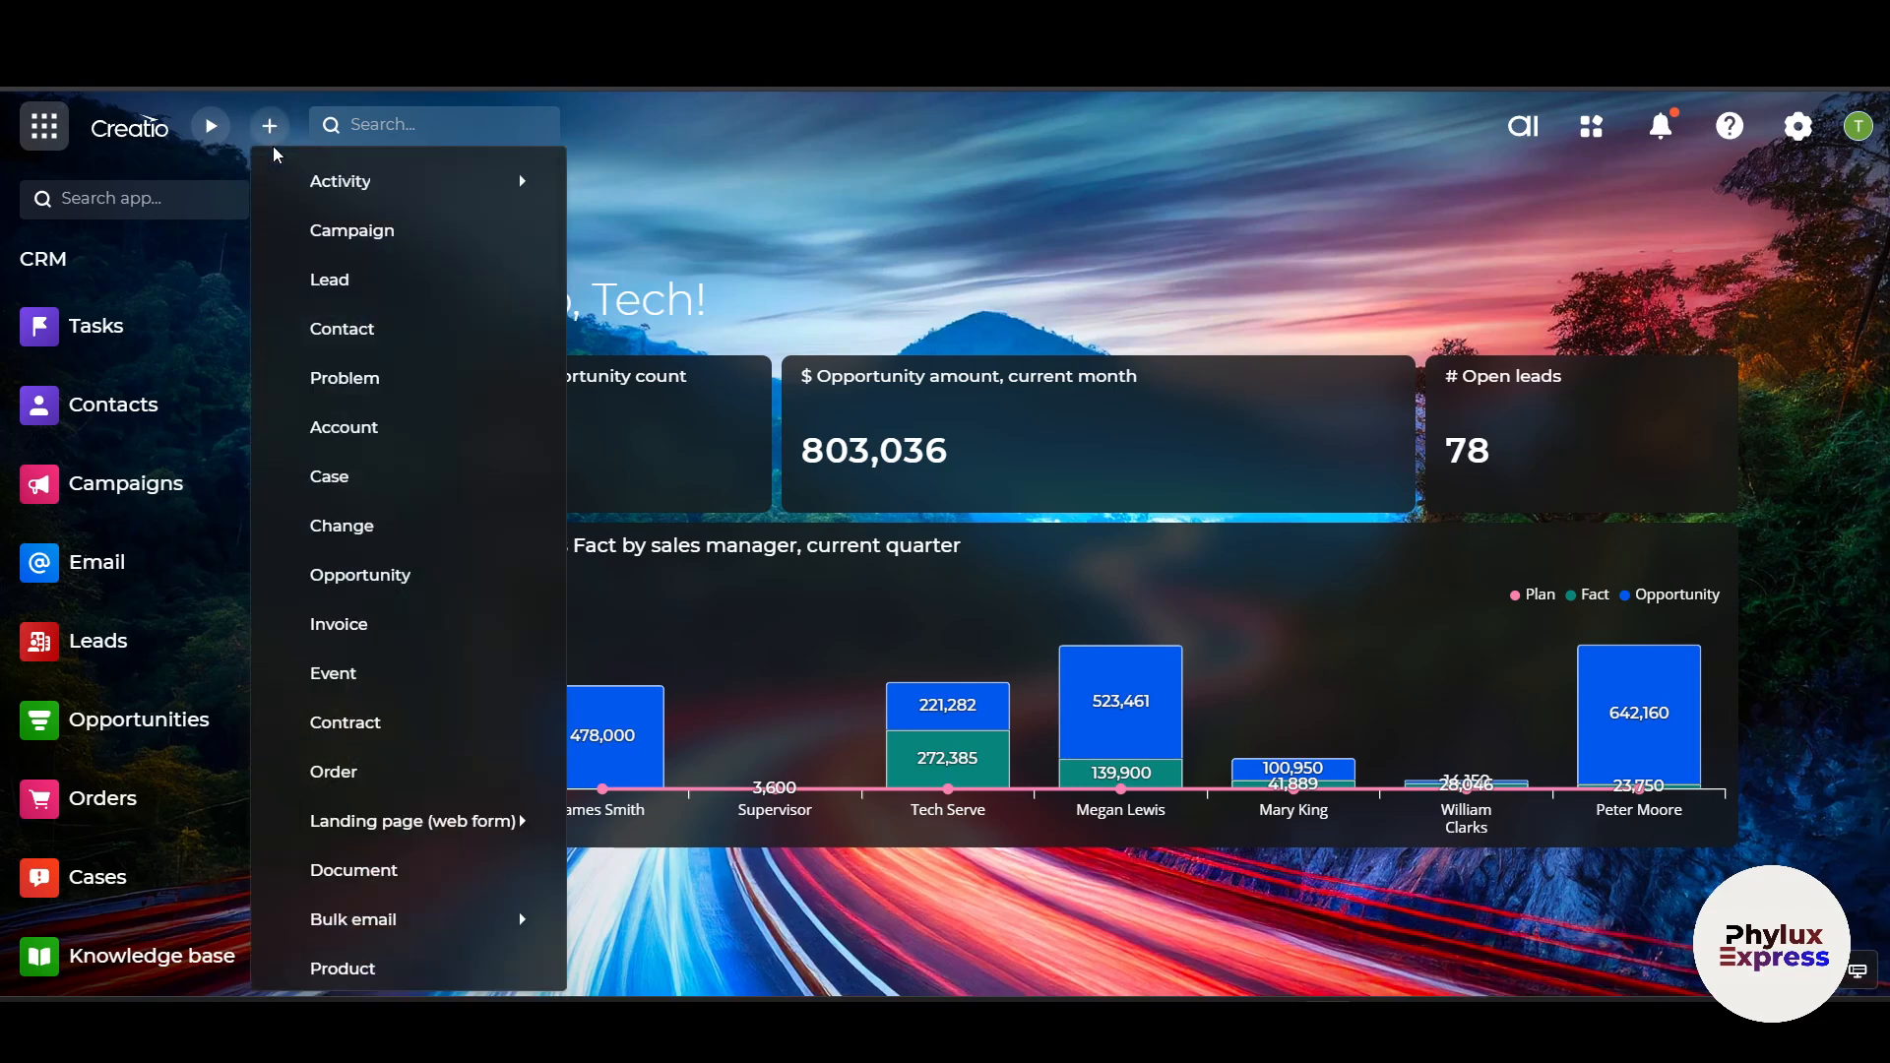
{"action": "left_click", "coordinate": [382, 292]}
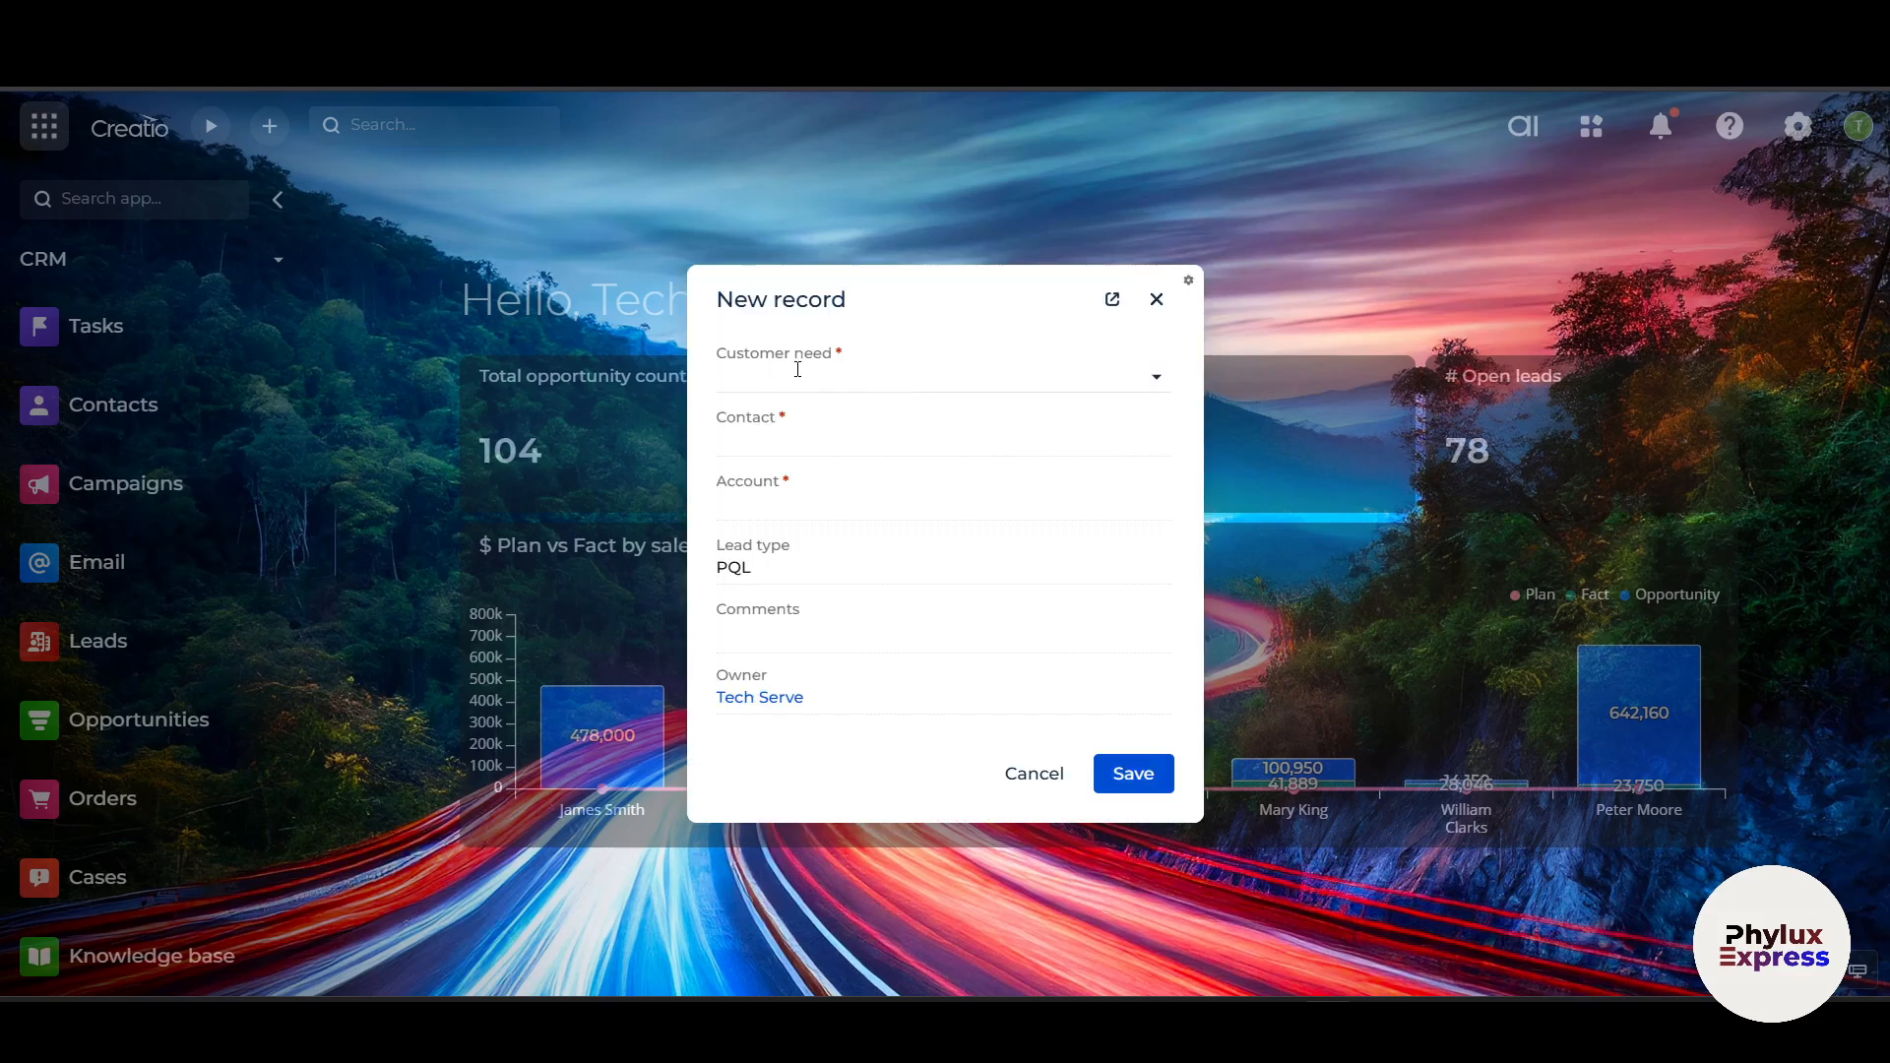
{"action": "left_click", "coordinate": [817, 385]}
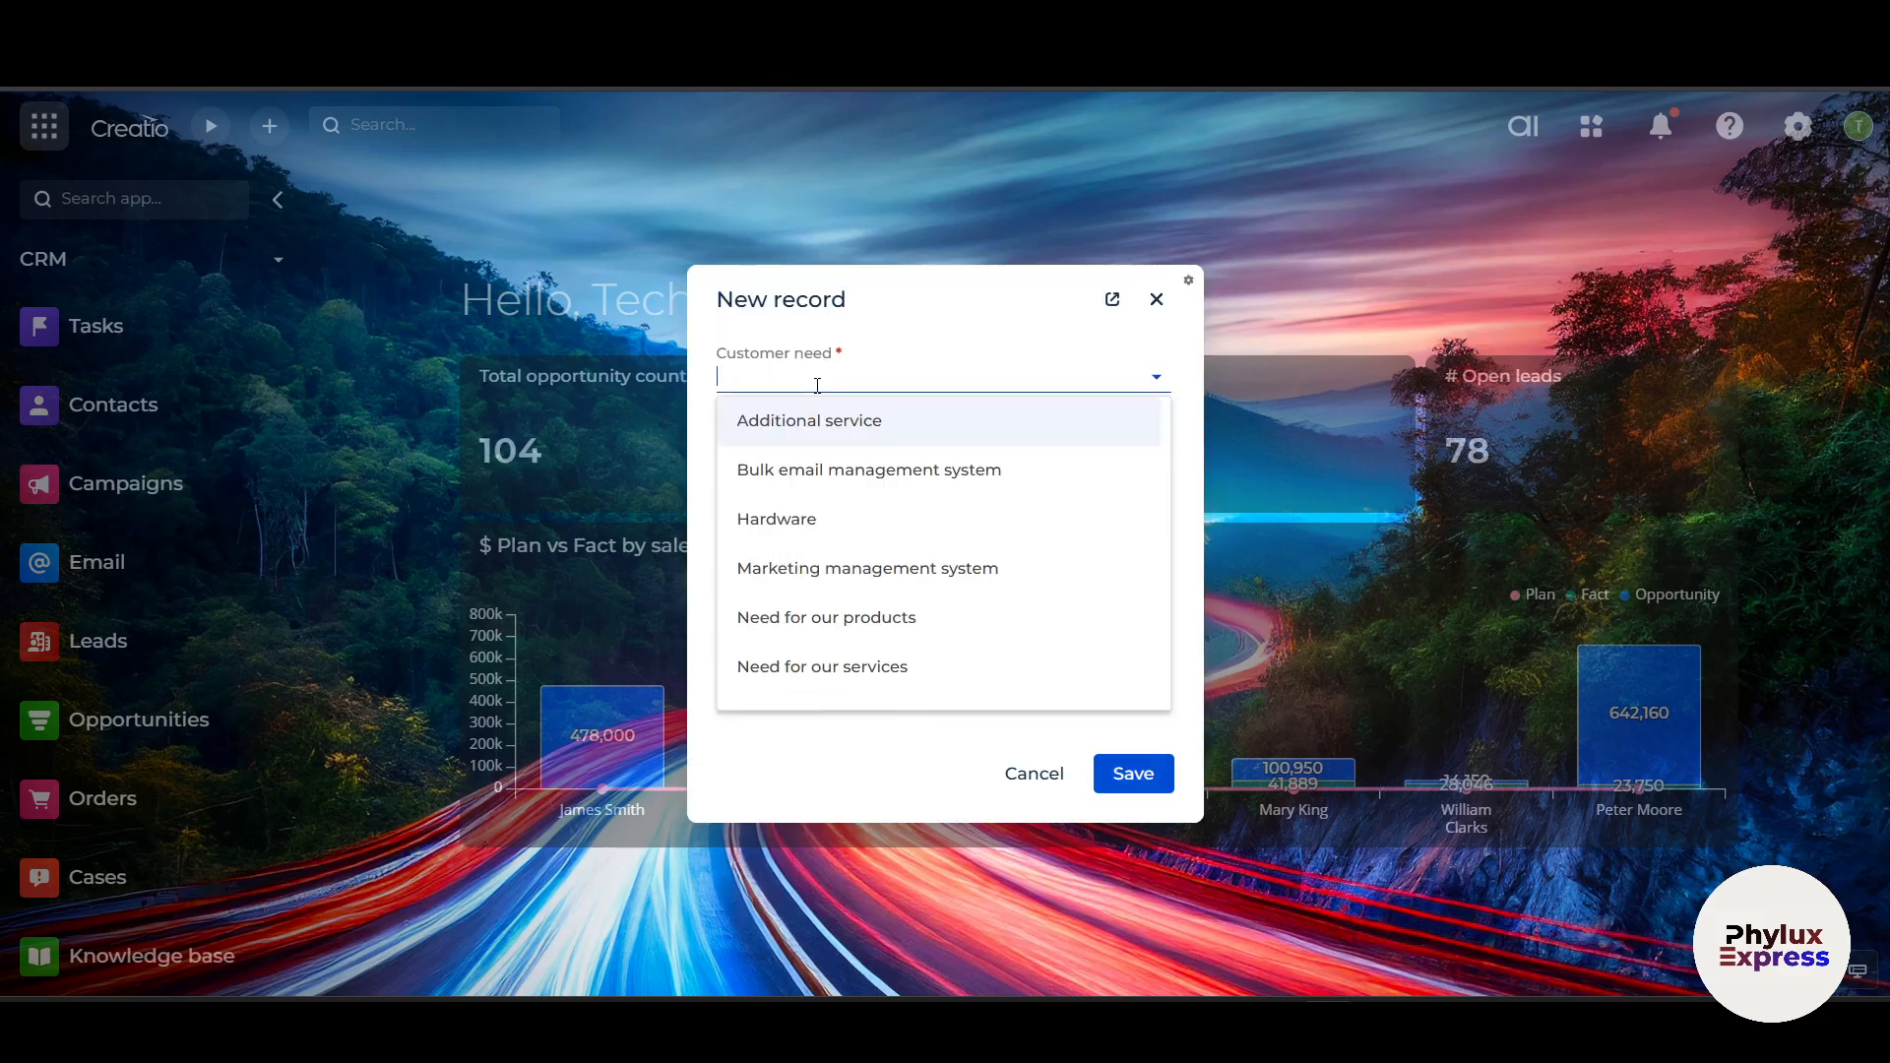
{"action": "left_click", "coordinate": [886, 440]}
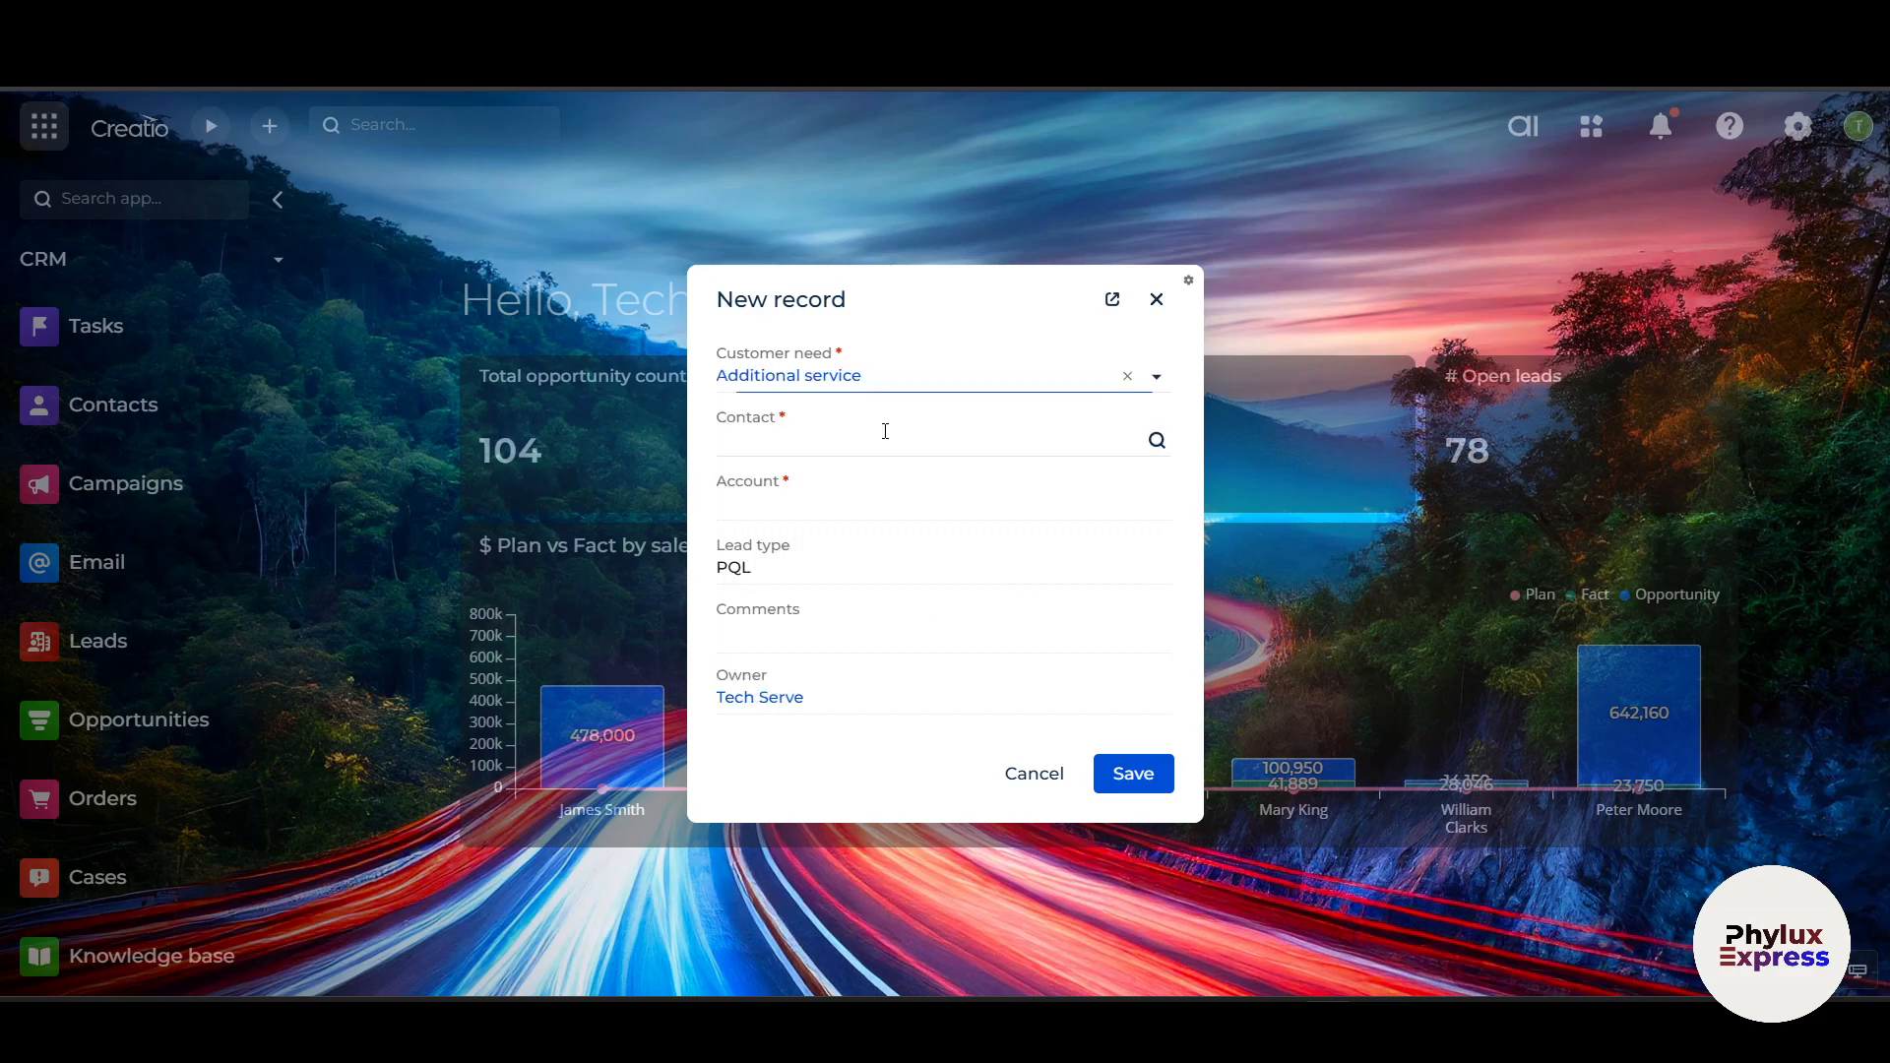
- Fill in the lead's contact with the existing match for "Tes" and set the account to Goldfish Technologies
{"action": "left_click", "coordinate": [839, 448]}
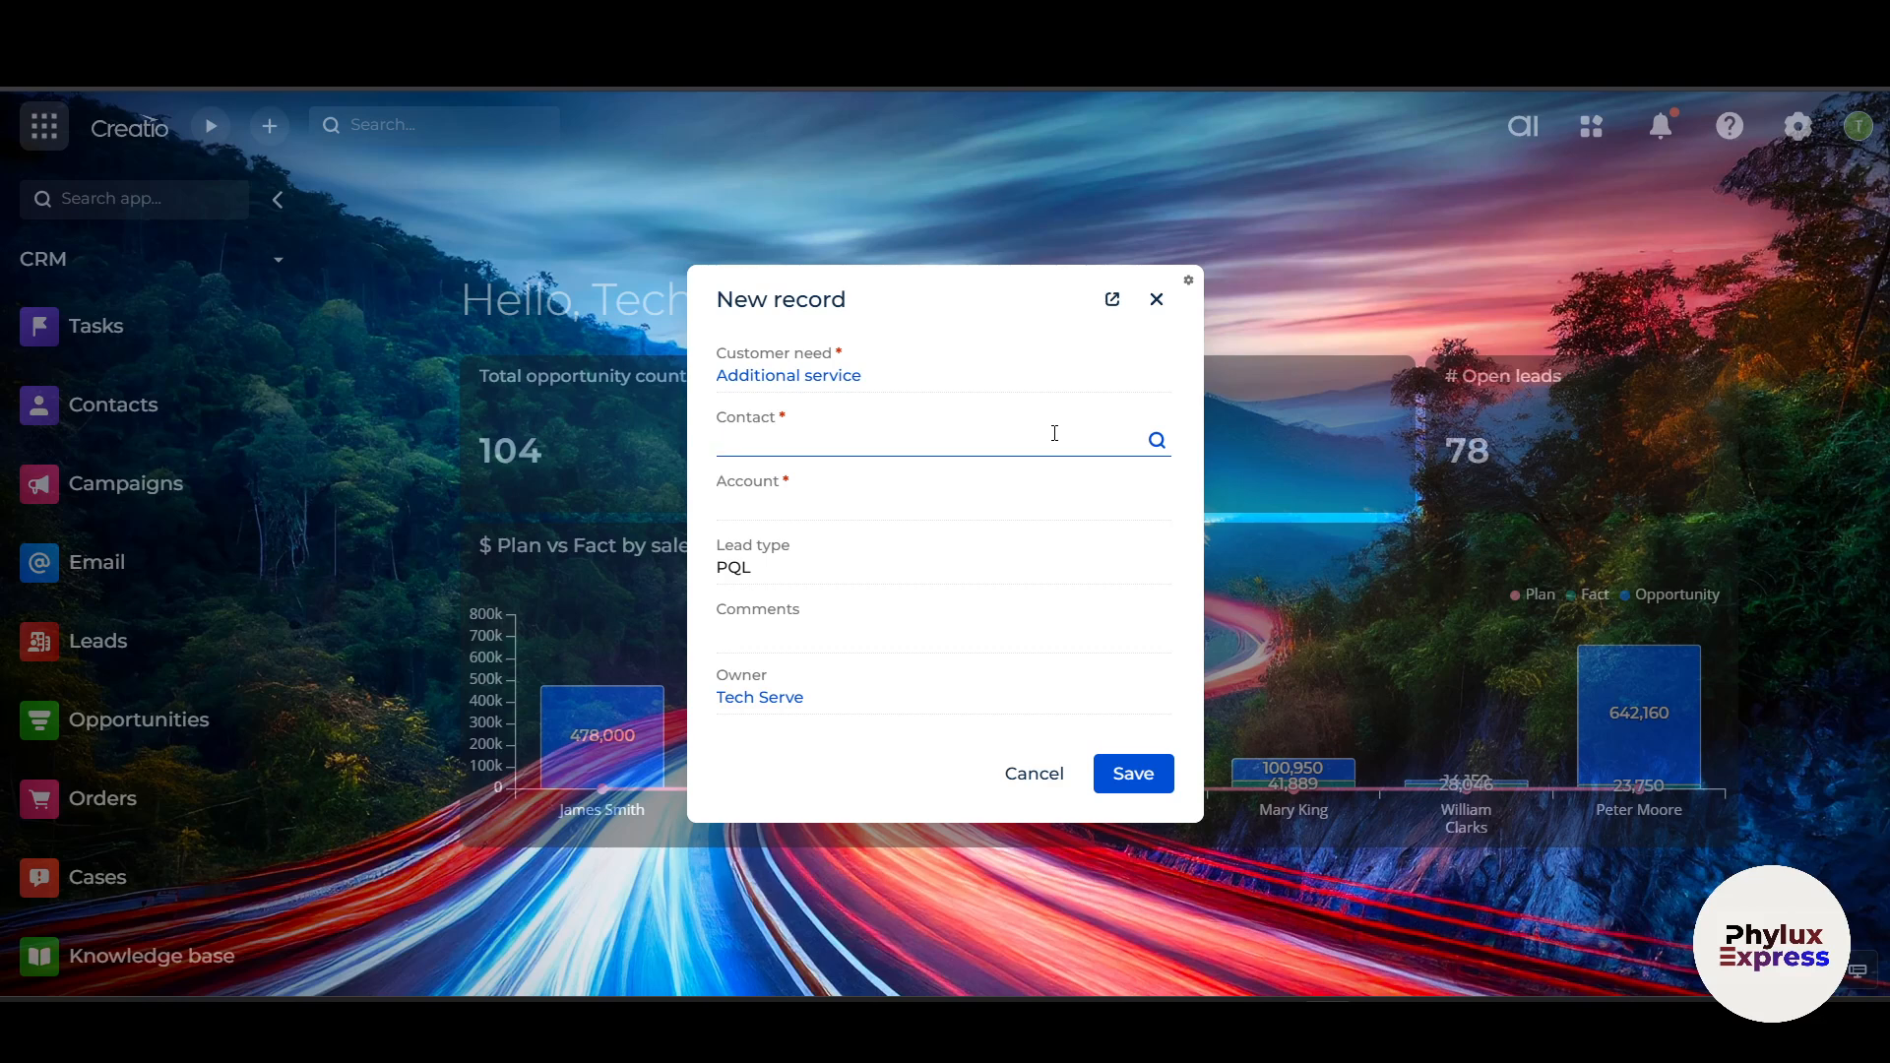
{"action": "type", "text": "Tes"}
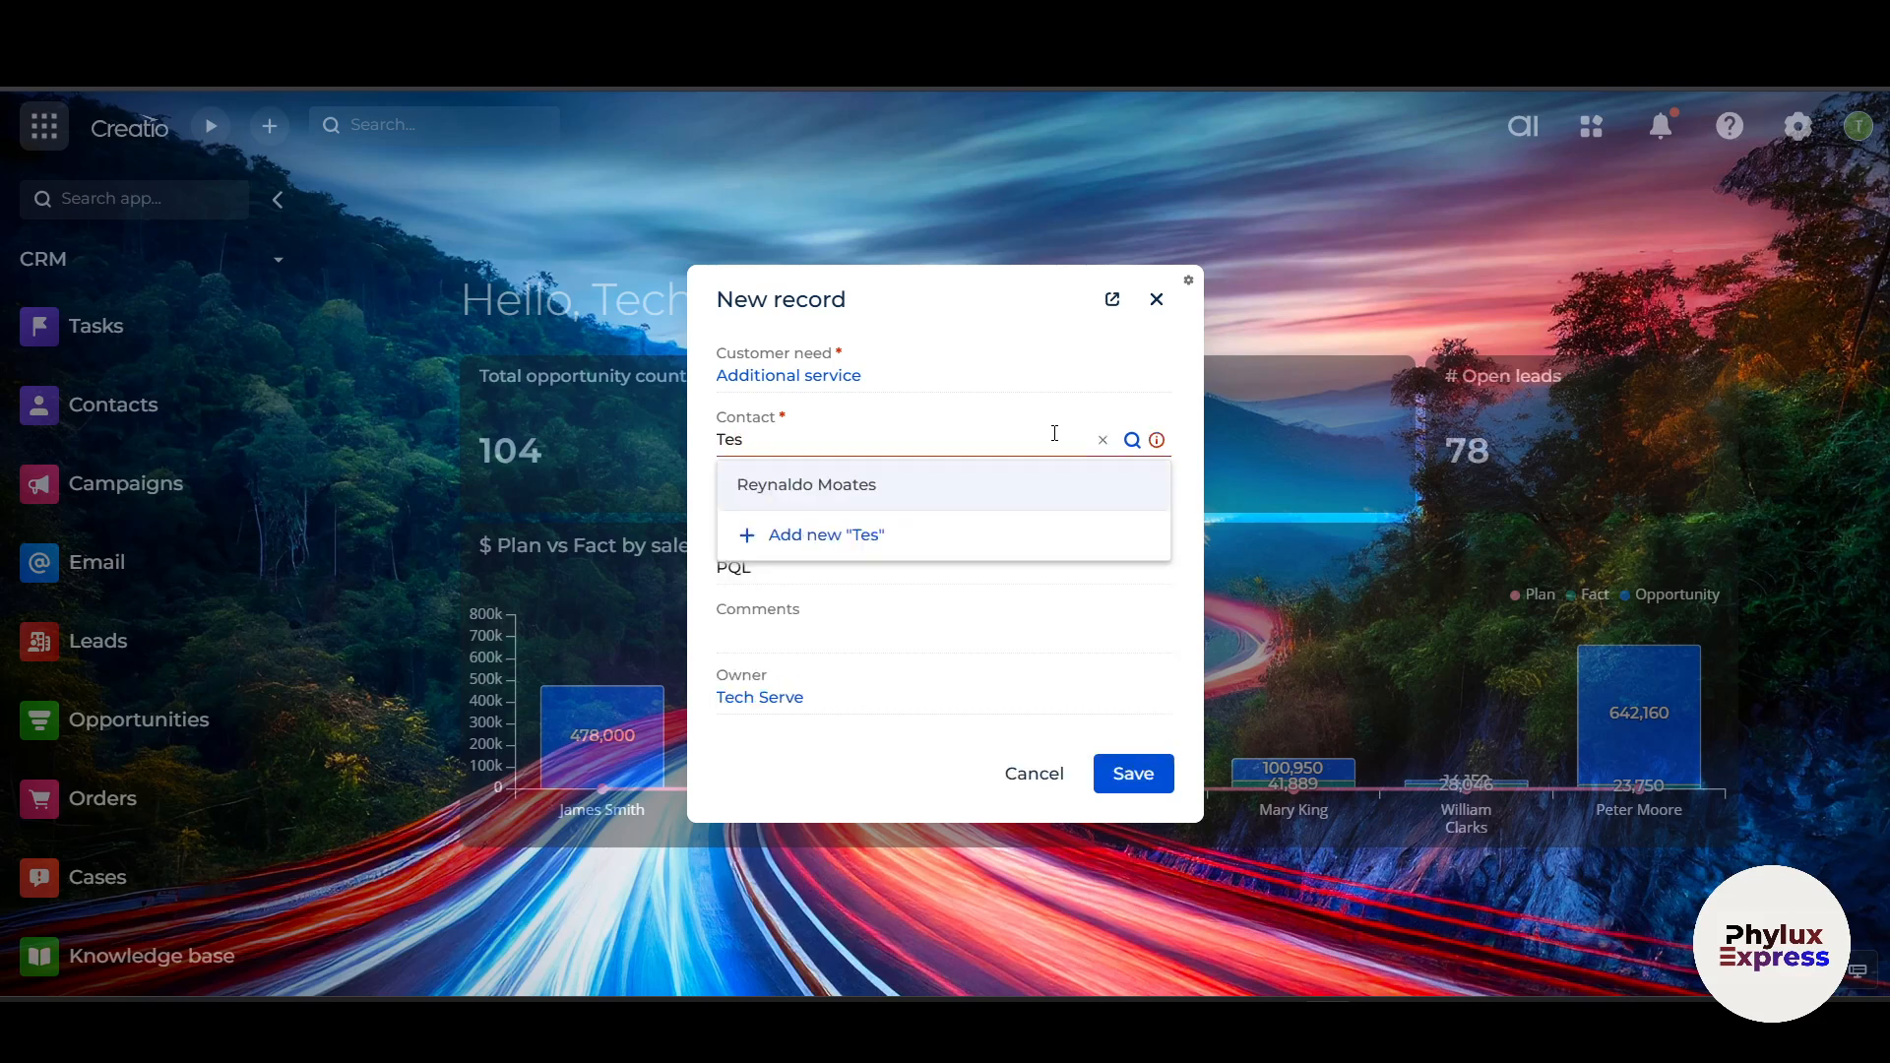
{"action": "left_click", "coordinate": [905, 505]}
{"action": "left_click", "coordinate": [871, 515]}
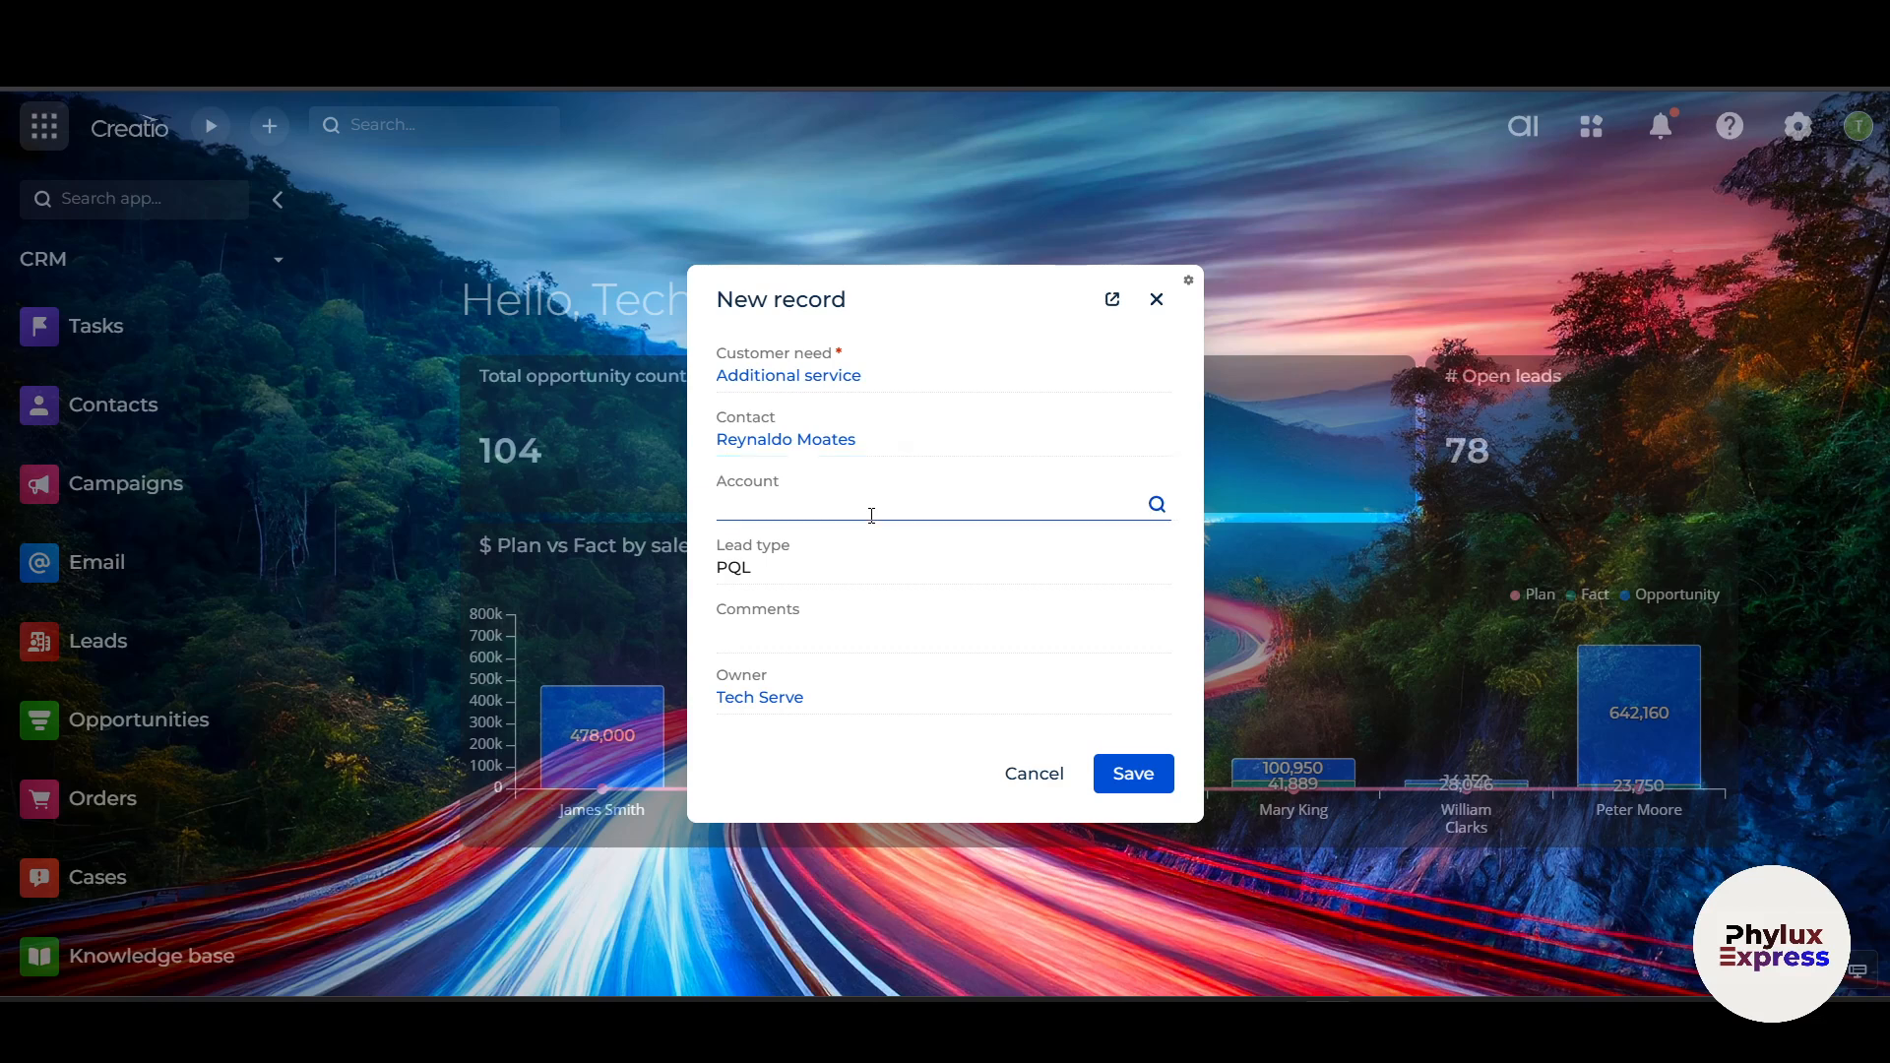
{"action": "type", "text": "df"}
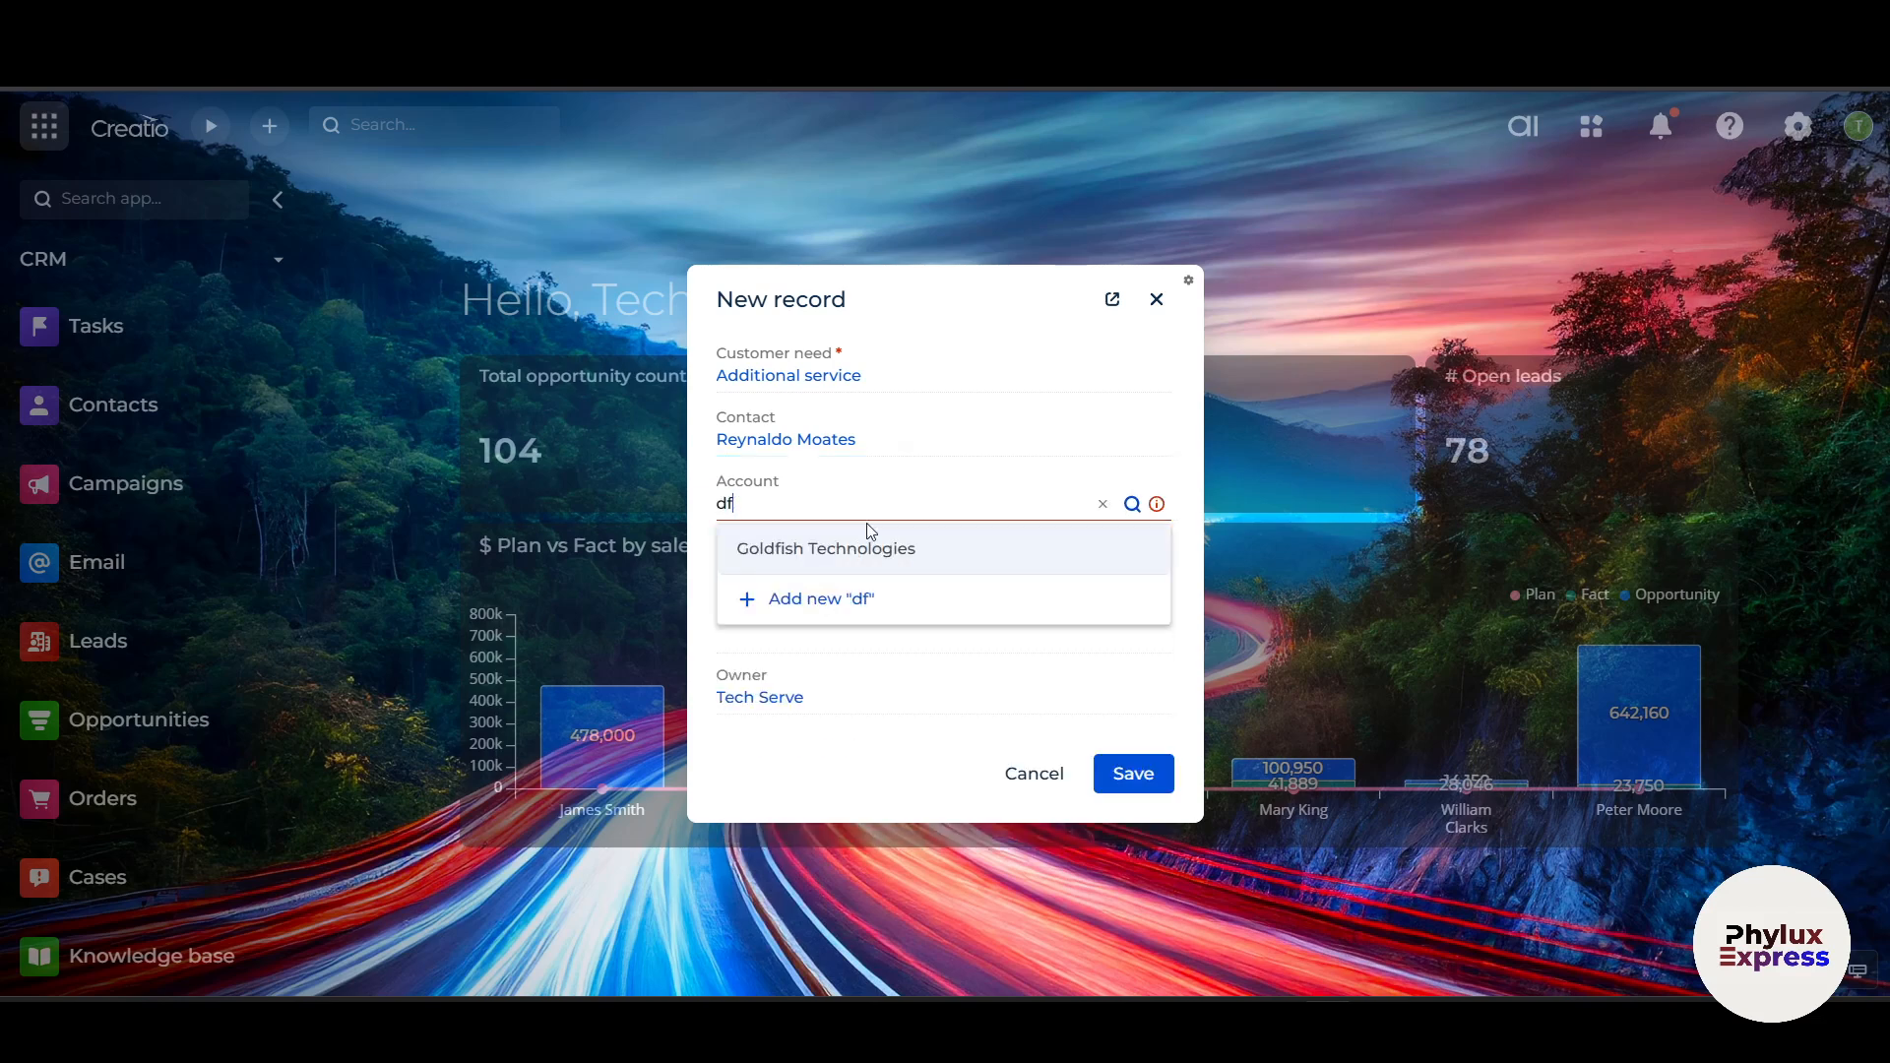
{"action": "left_click", "coordinate": [855, 557]}
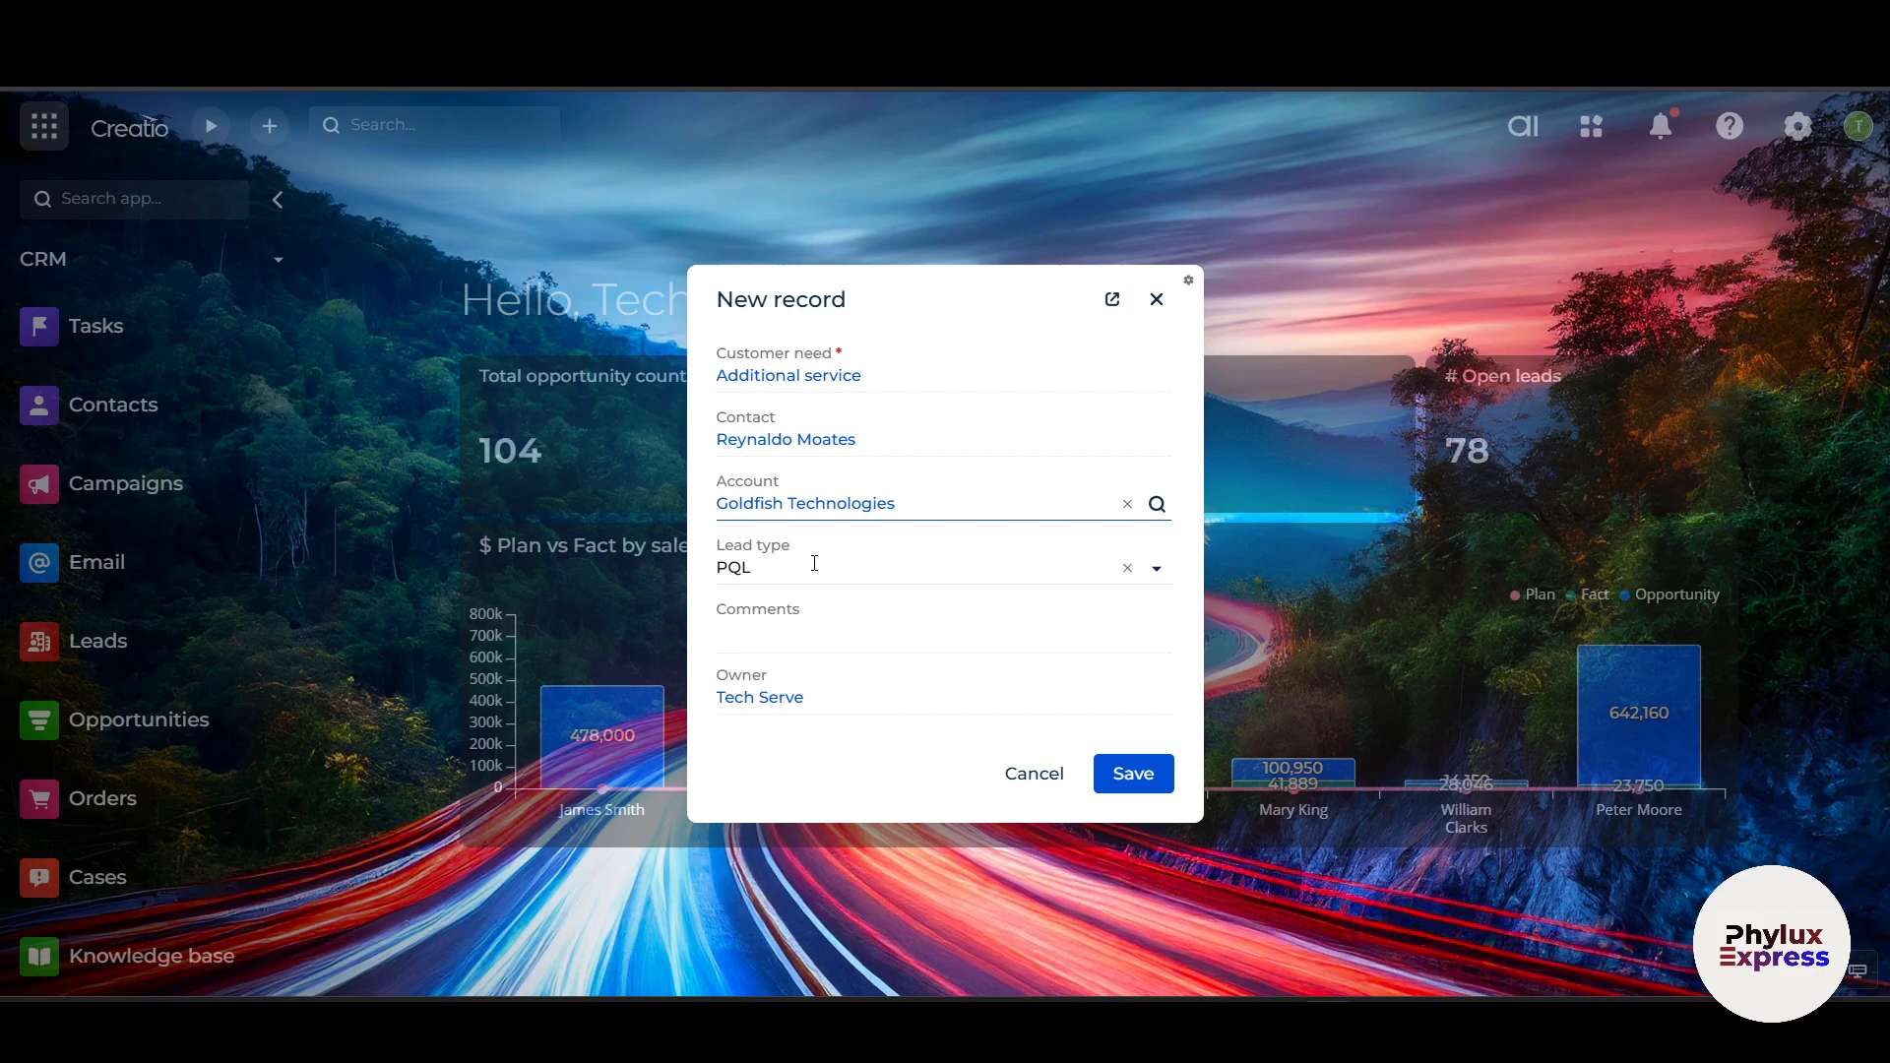
- Set the lead type to HQL, enter the comment "XYZ" and save the new lead
{"action": "left_click", "coordinate": [1158, 567]}
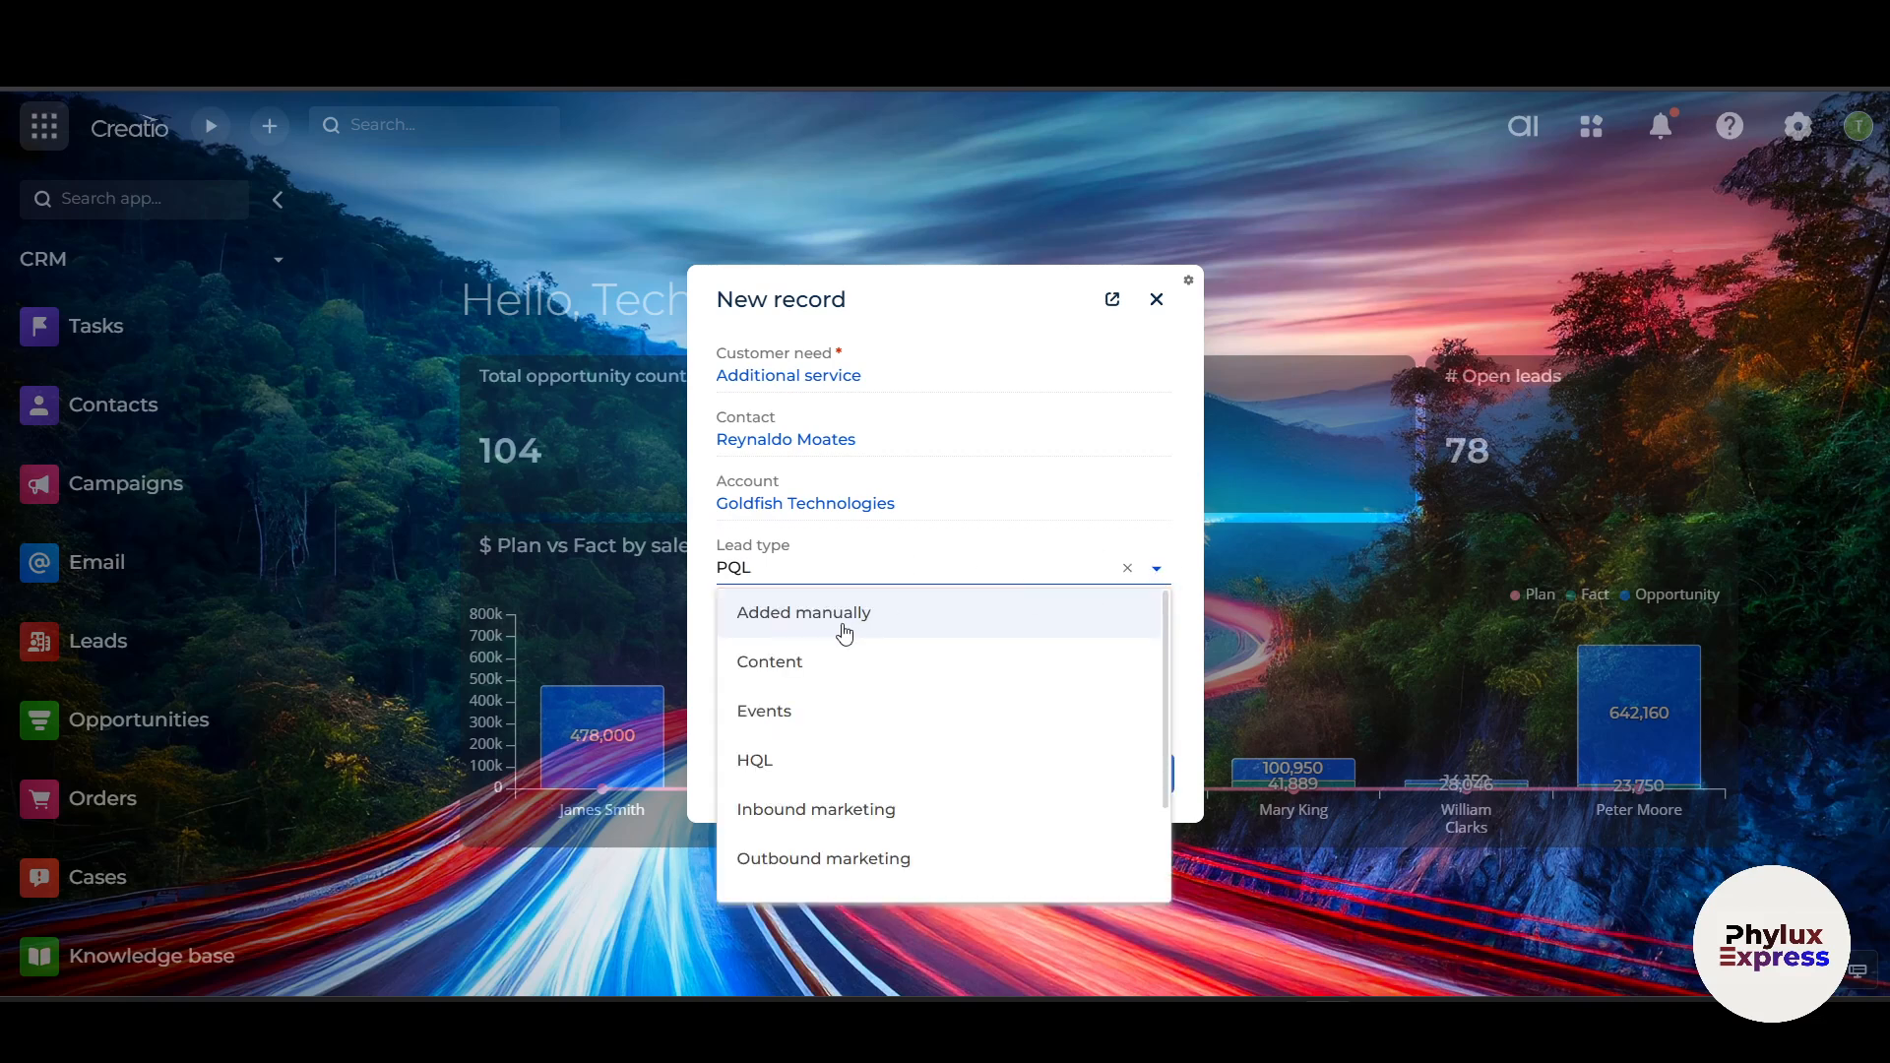
{"action": "scroll", "coordinate": [843, 632], "scroll_direction": "down", "scroll_amount": 1}
{"action": "scroll", "coordinate": [842, 626], "scroll_direction": "up", "scroll_amount": 1}
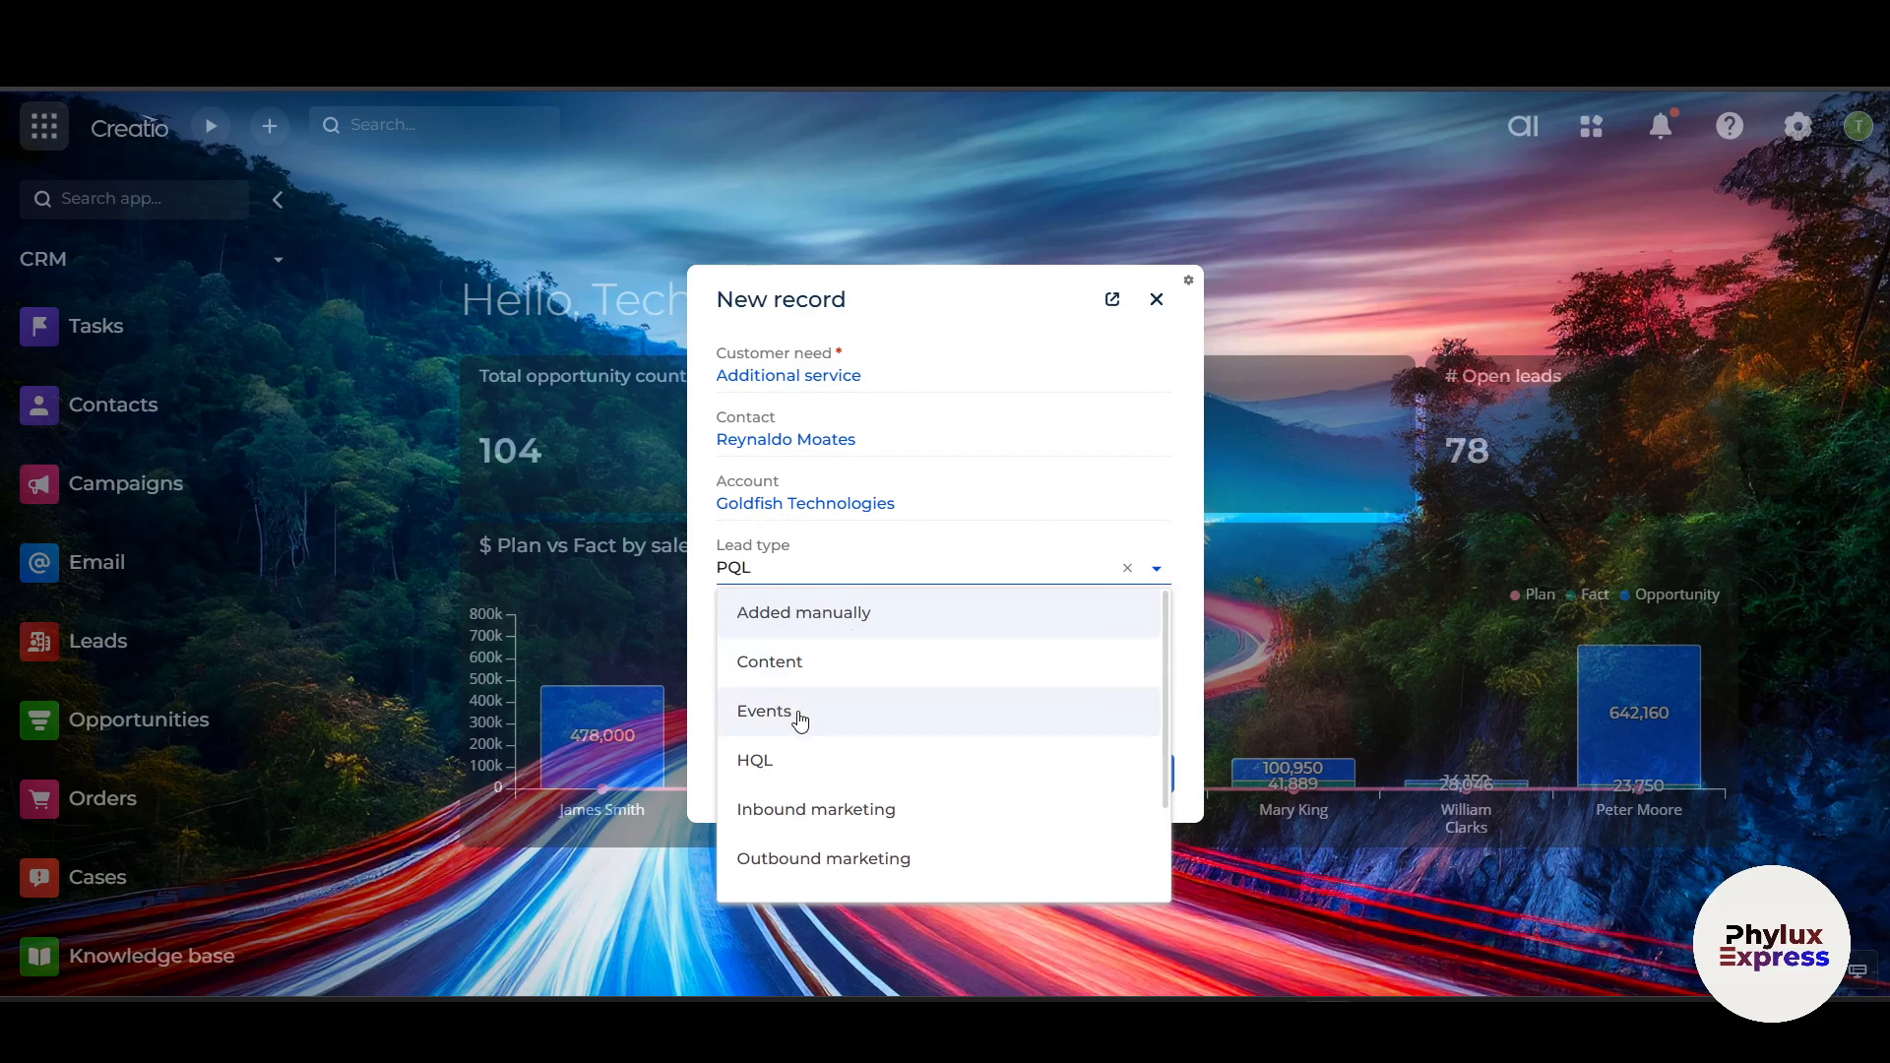
{"action": "left_click", "coordinate": [784, 785]}
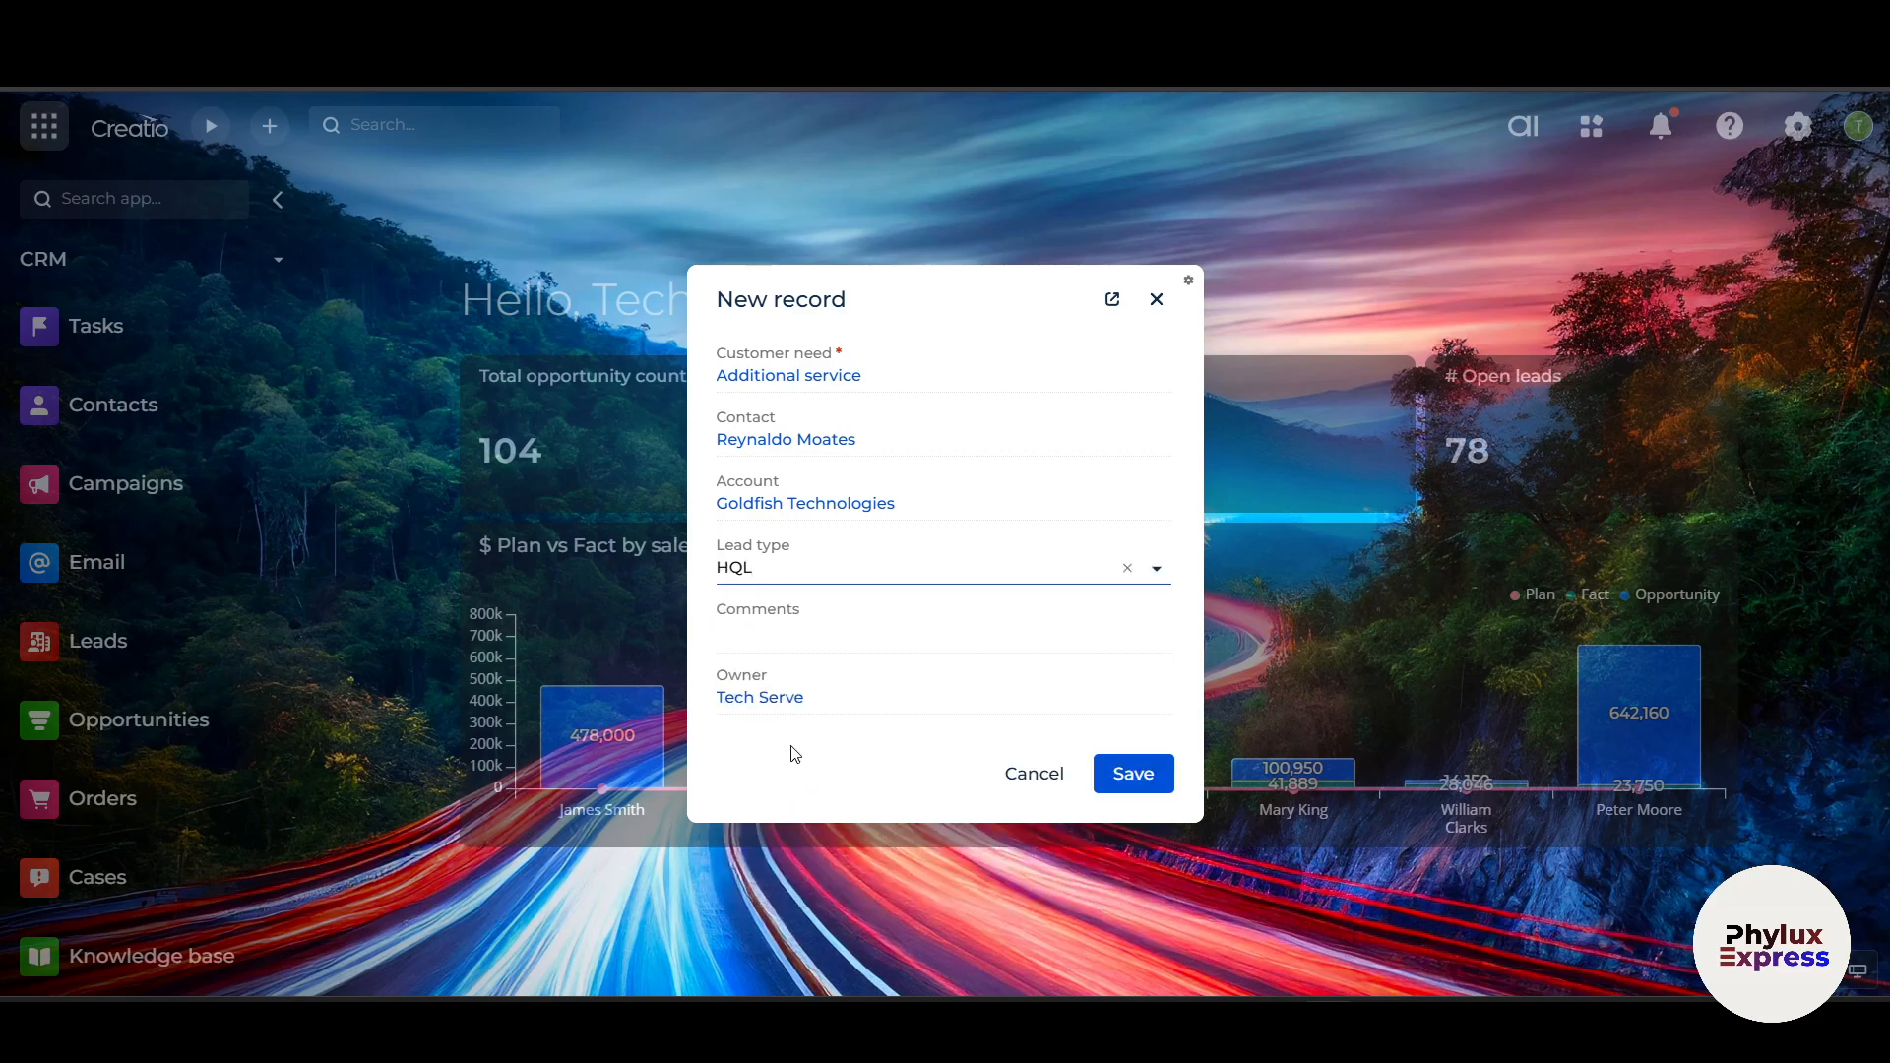
{"action": "left_click", "coordinate": [794, 636]}
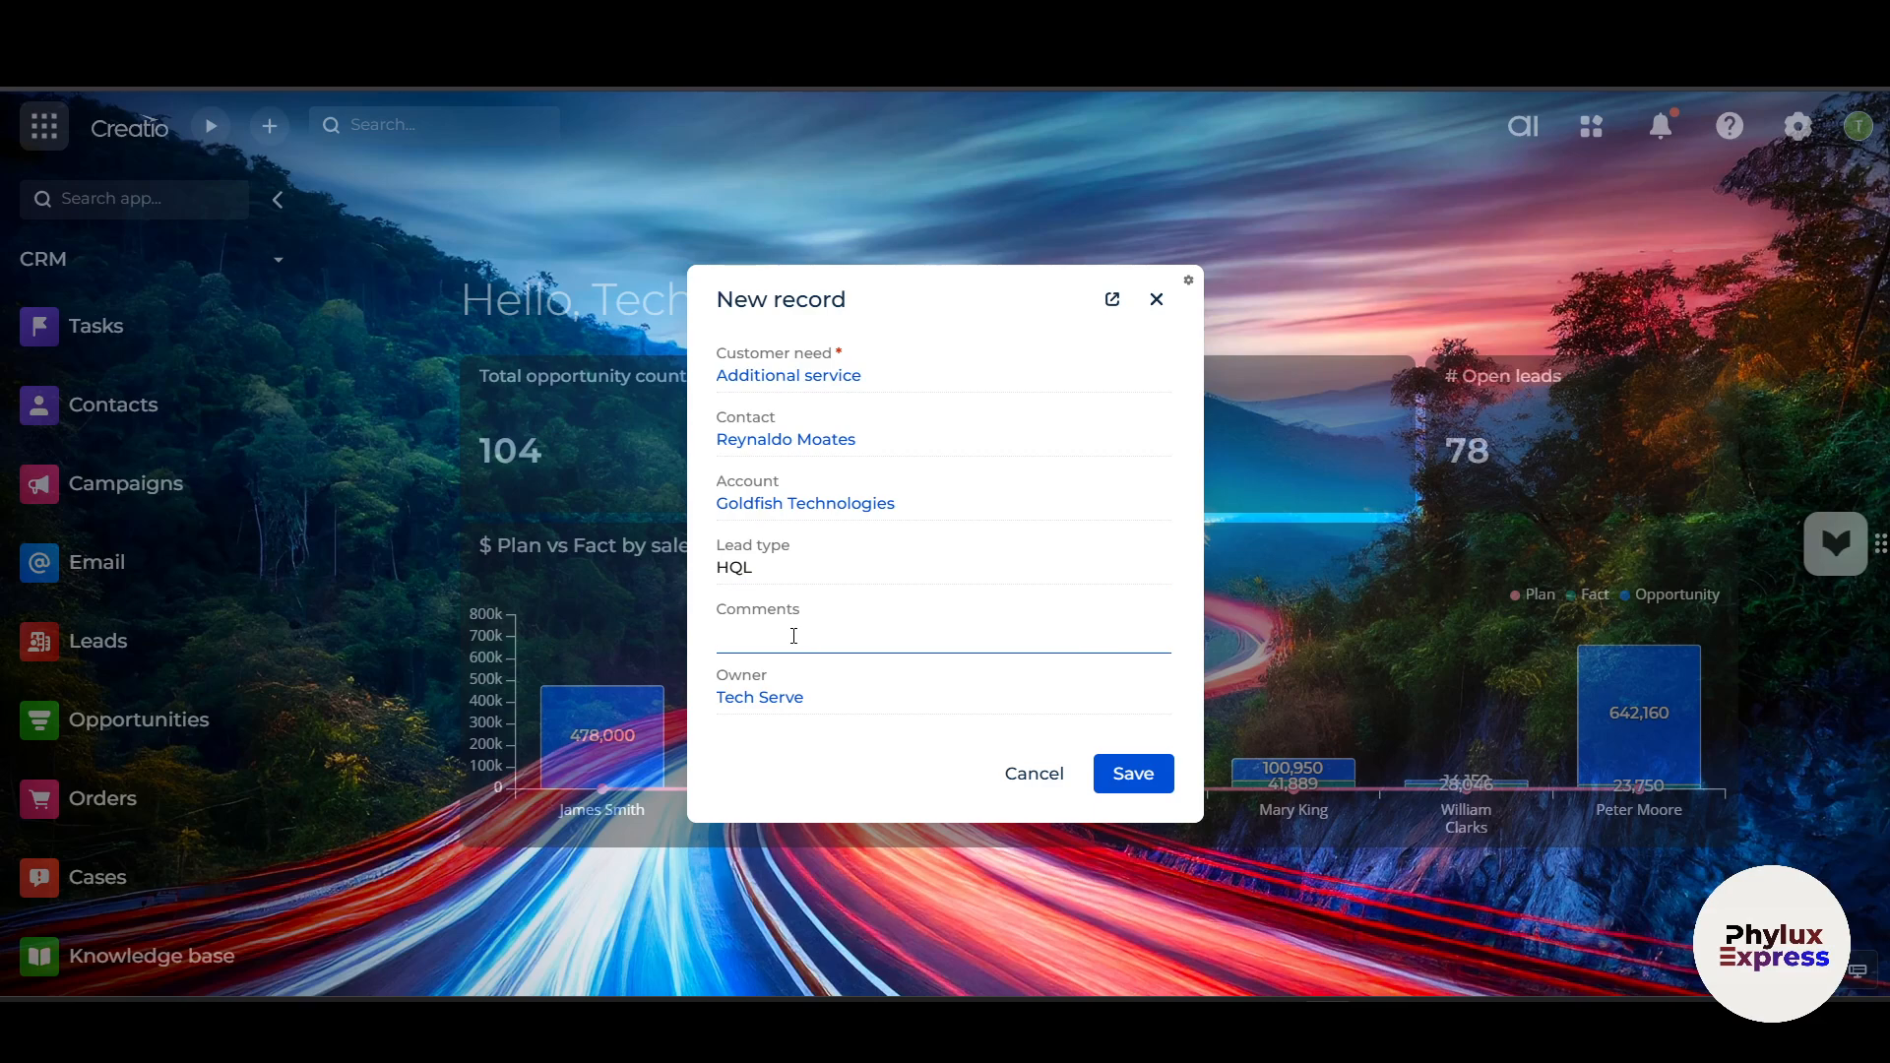
{"action": "type", "text": "XYZ"}
{"action": "left_click", "coordinate": [1147, 778]}
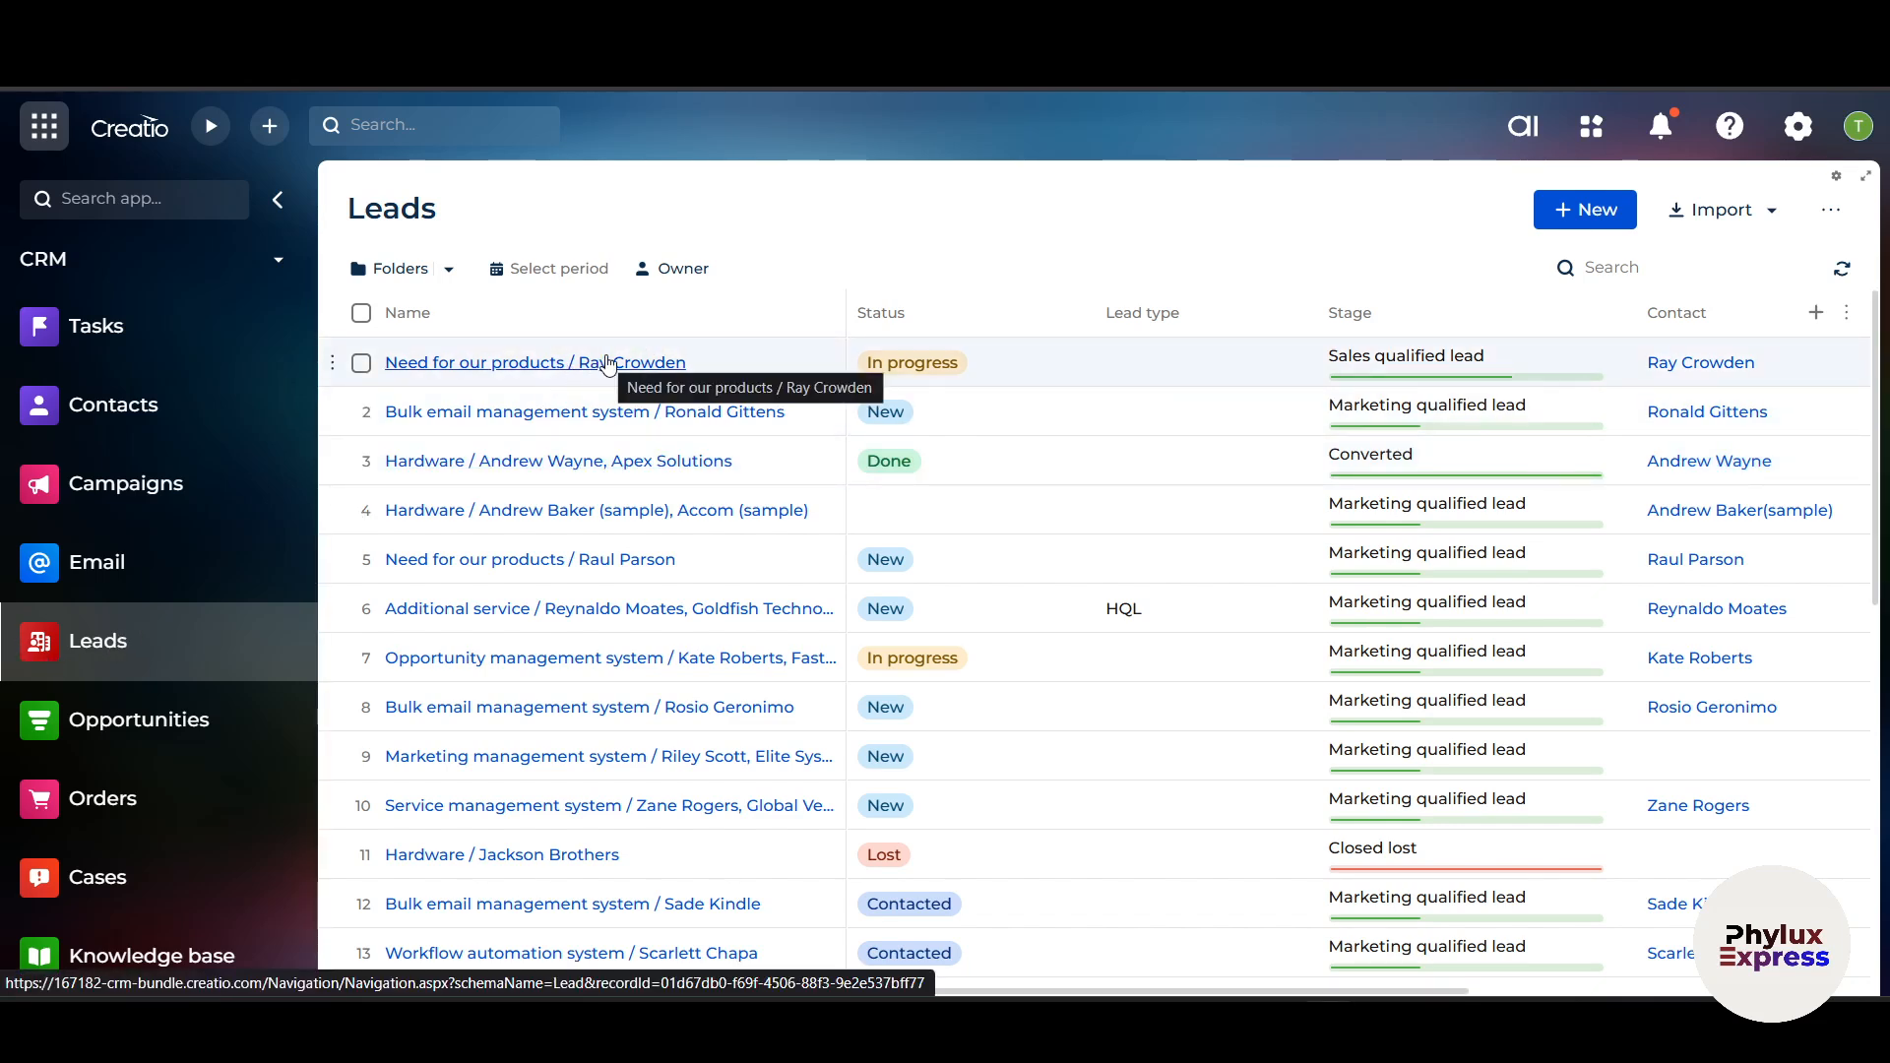
- Open the contacts section, search for a contact by first name and view the matching records' columns
{"action": "left_click", "coordinate": [111, 425]}
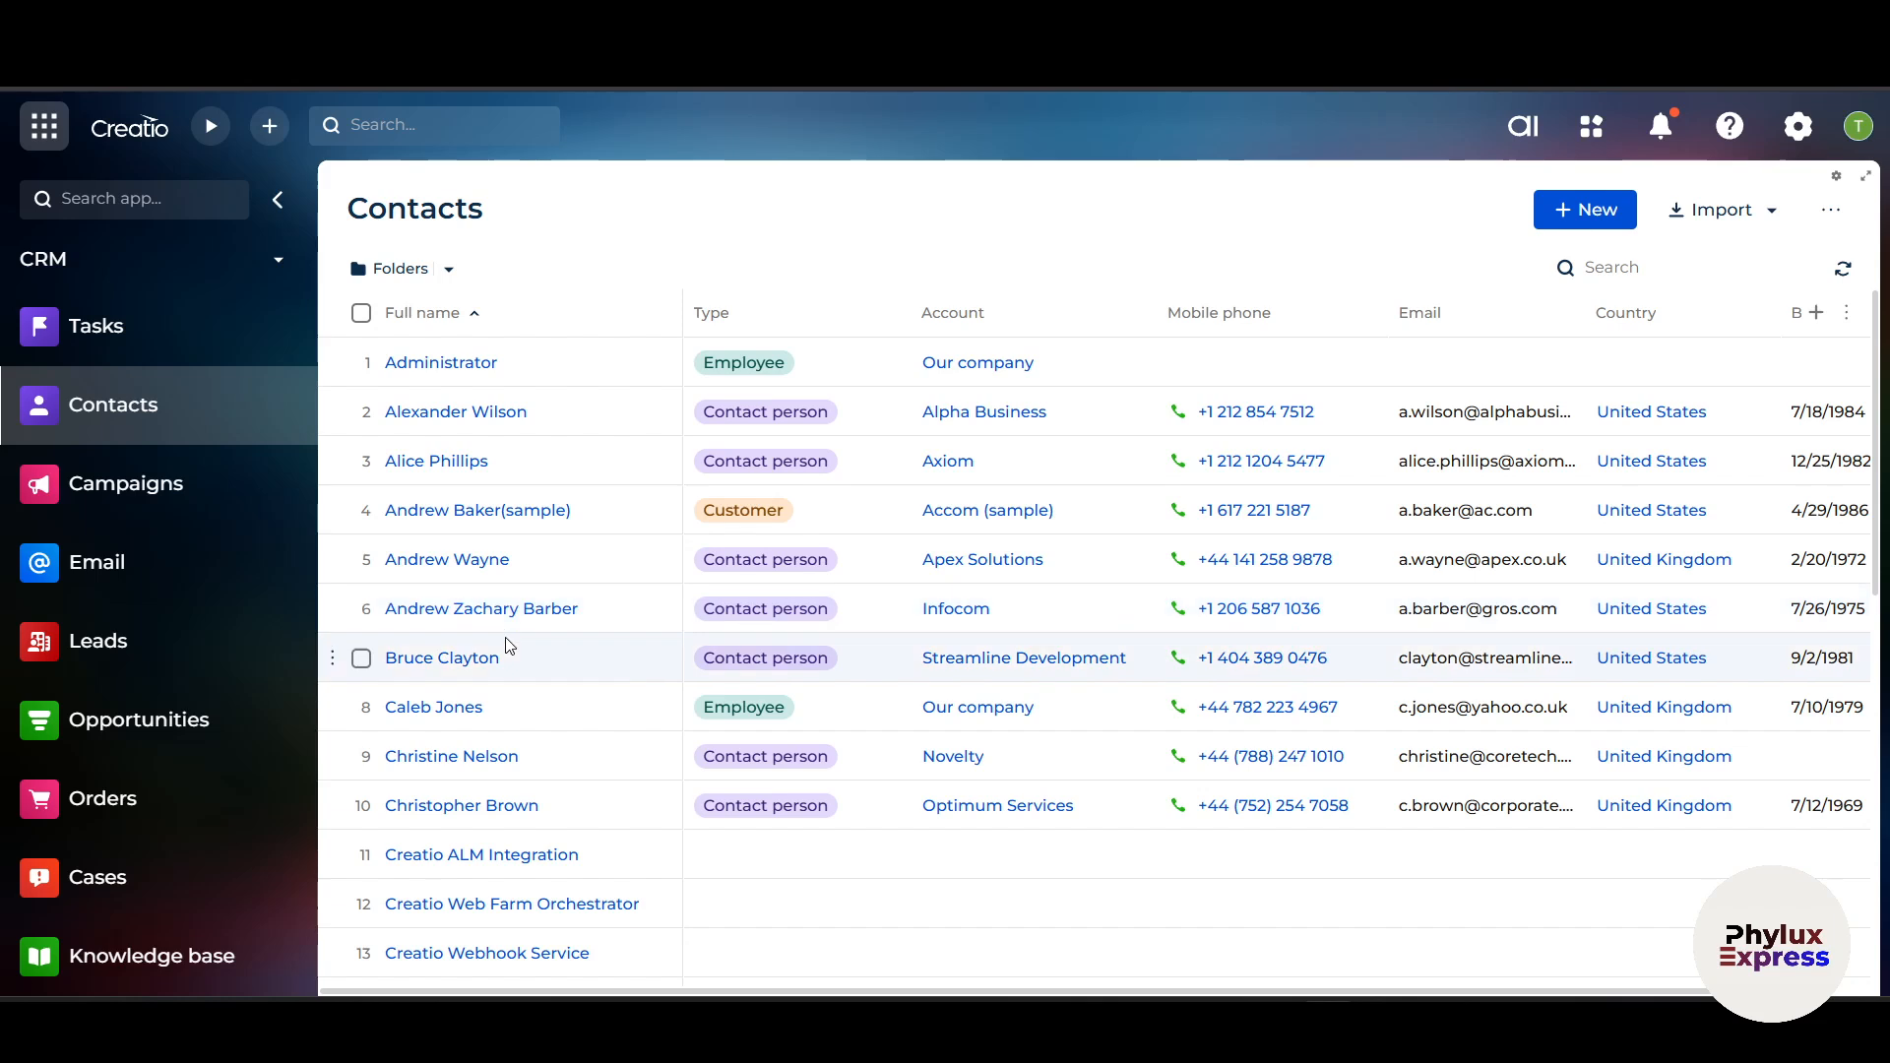
{"action": "left_click", "coordinate": [1614, 266]}
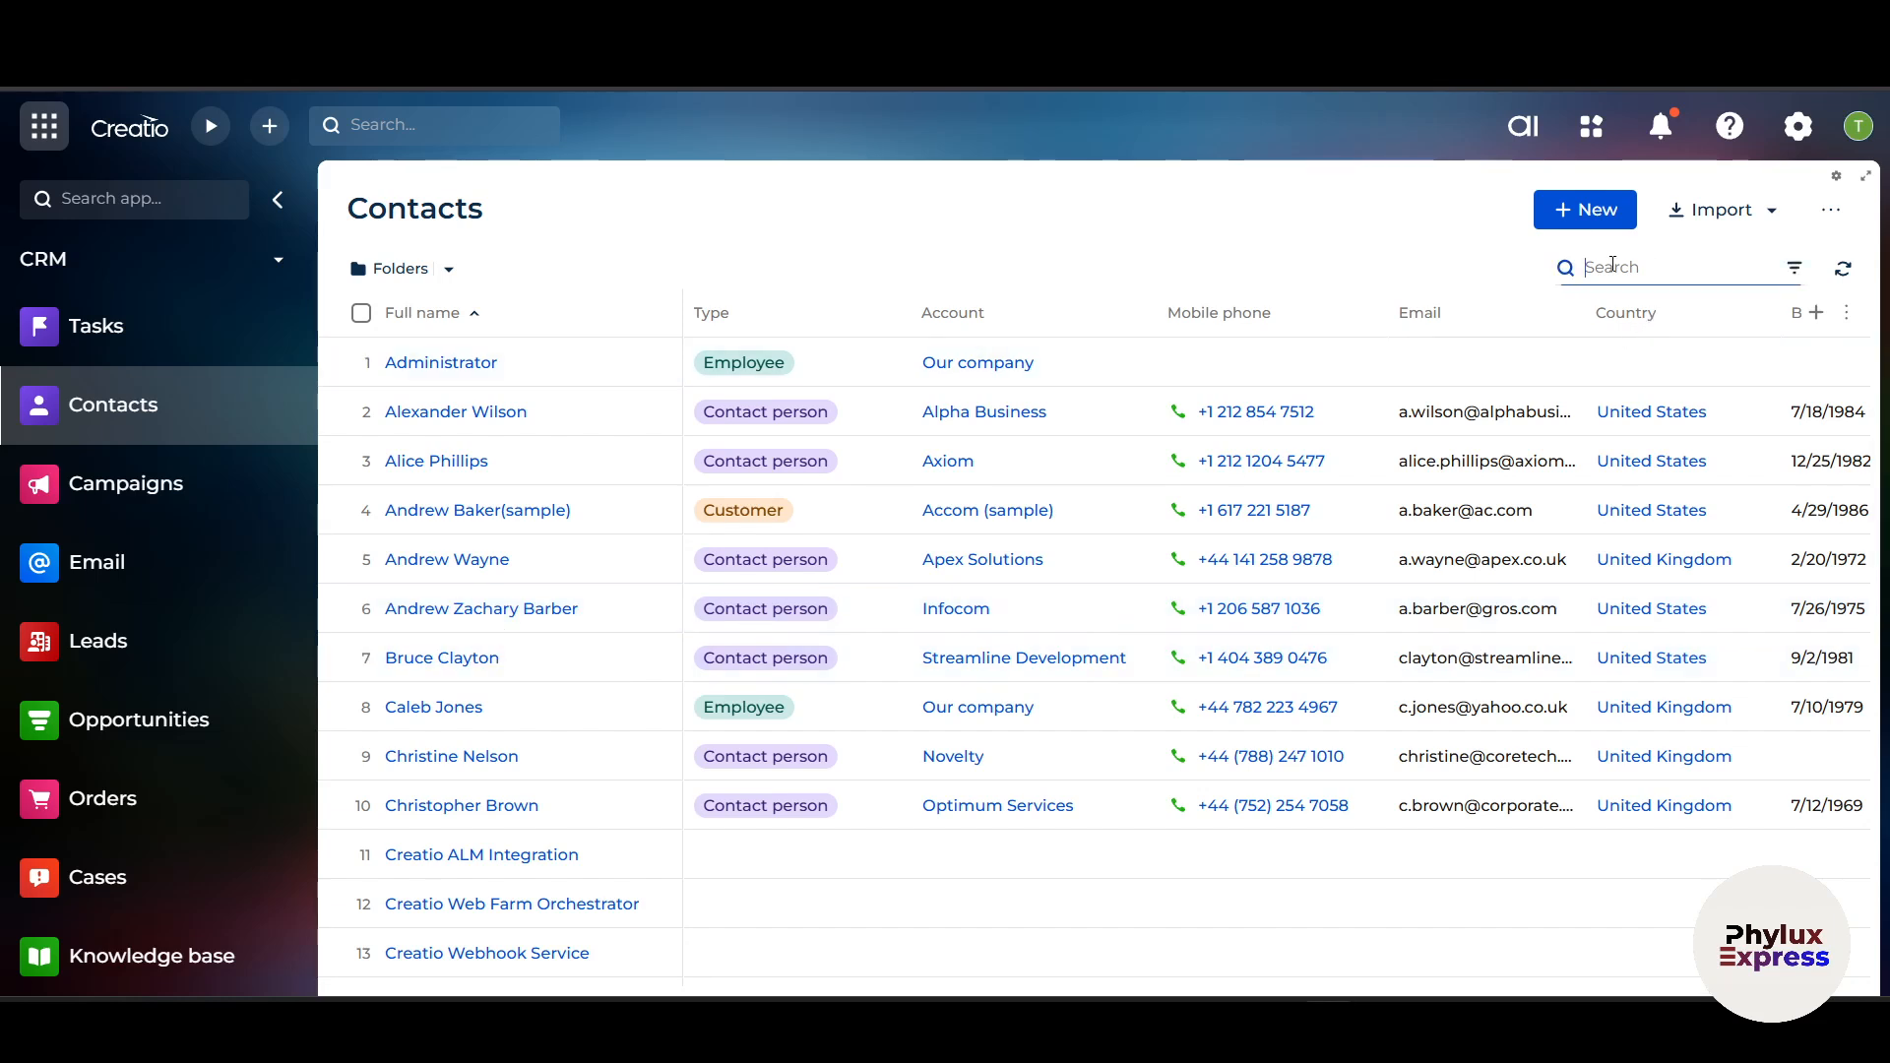
{"action": "type", "text": "andrewa"}
{"action": "key", "text": "BackSpace"}
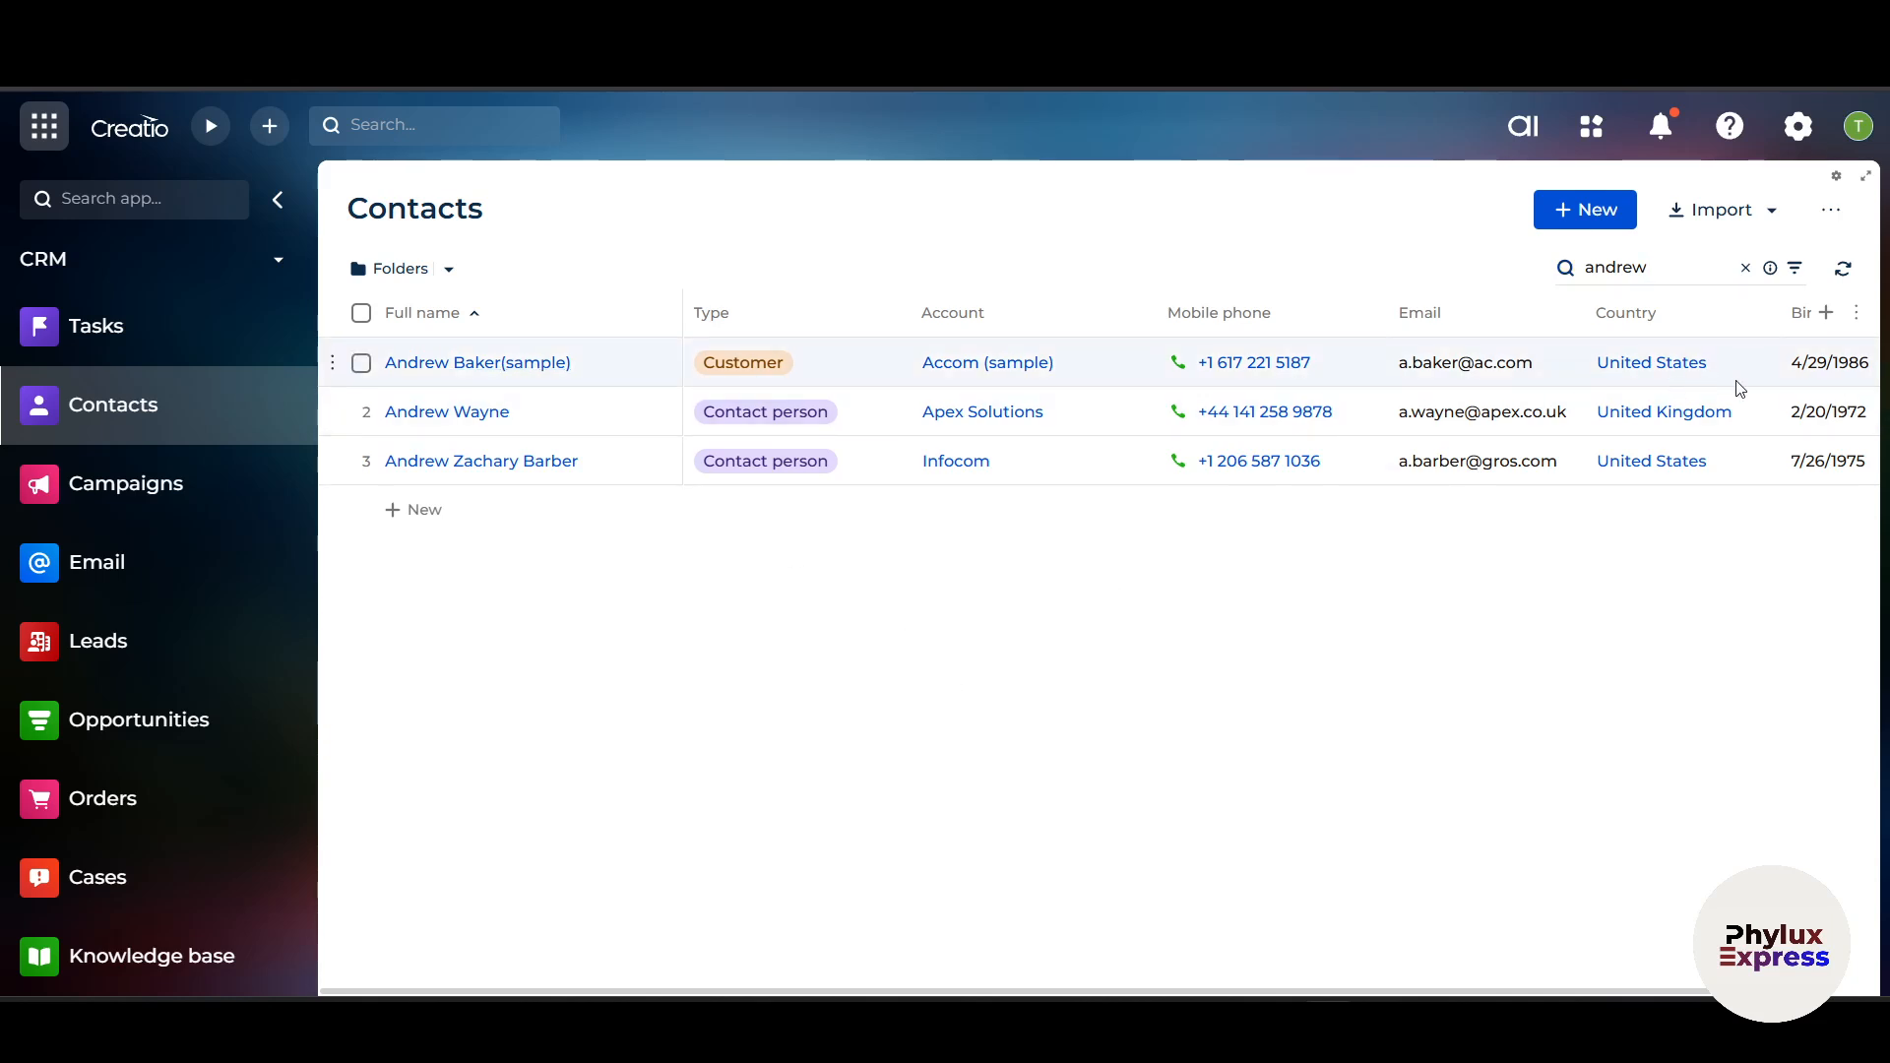
{"action": "scroll", "coordinate": [1740, 389], "scroll_direction": "right", "scroll_amount": 2}
{"action": "scroll", "coordinate": [1012, 410], "scroll_direction": "left", "scroll_amount": 2}
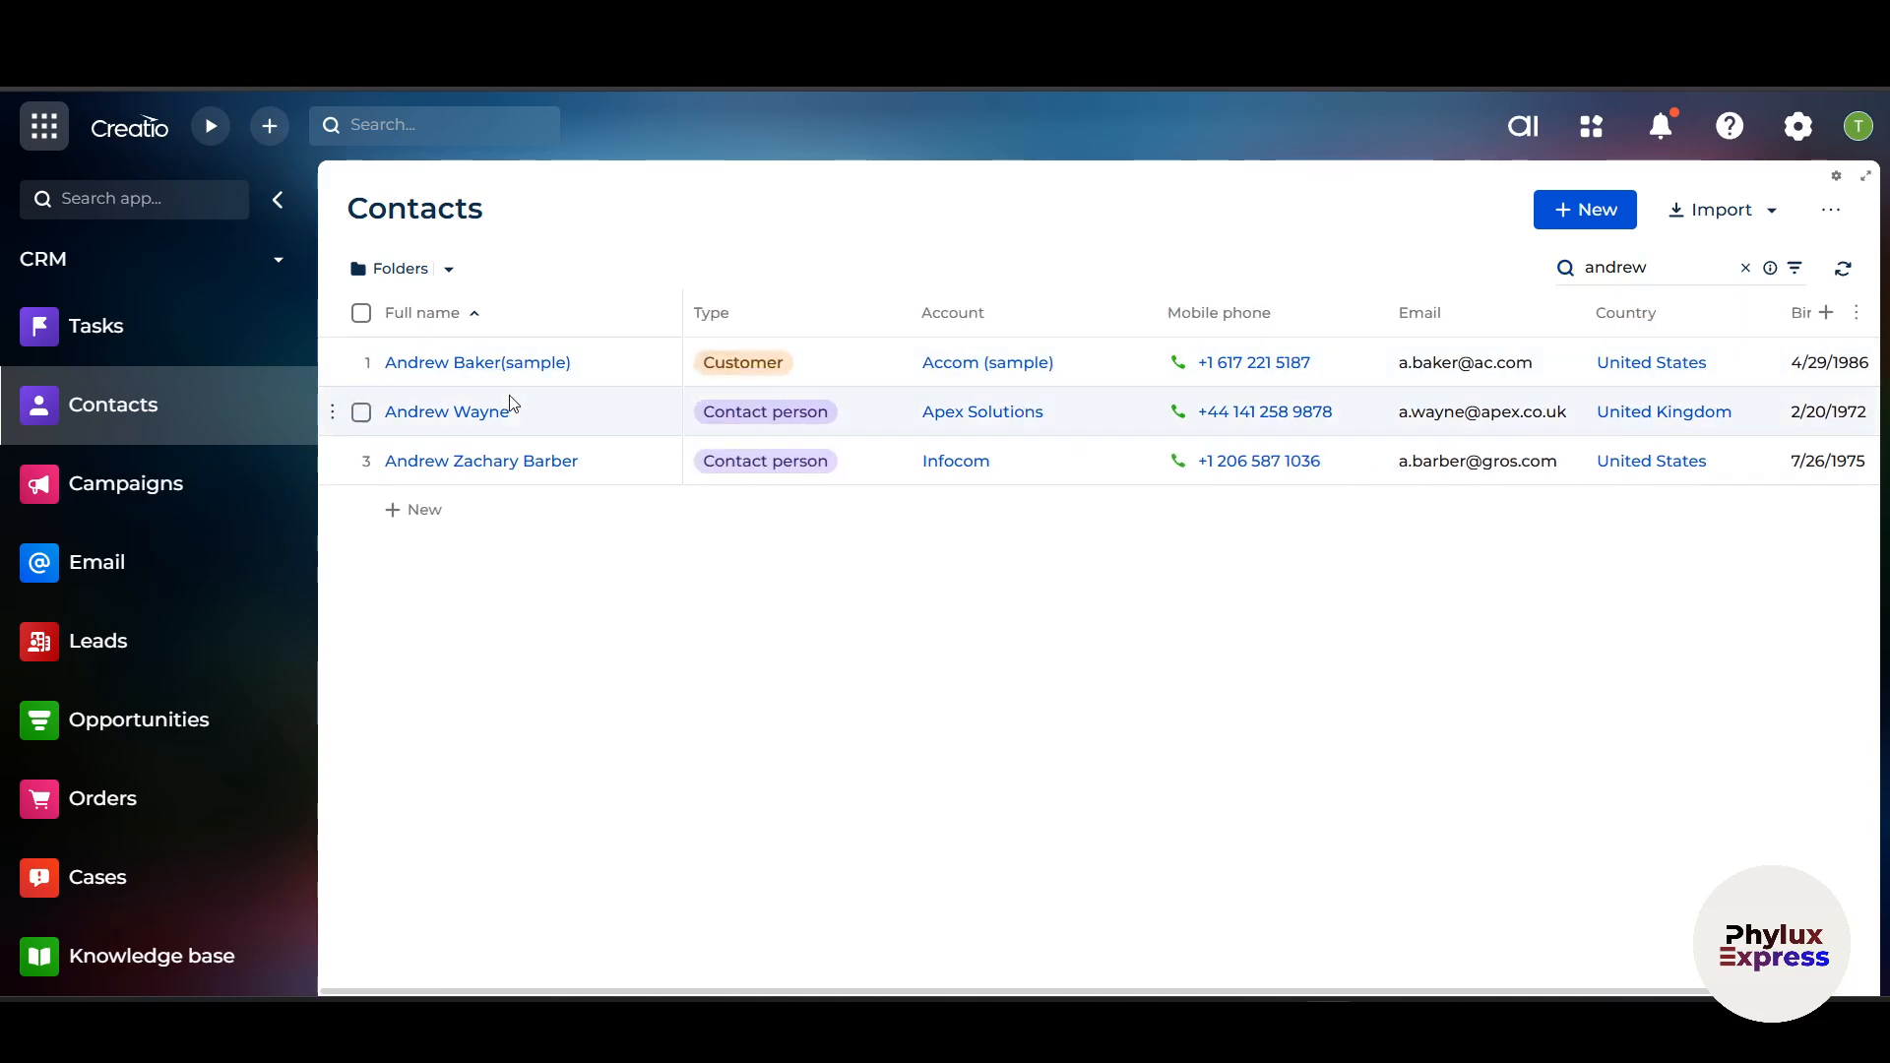
- View the contact details of the sample customer from Accom and return to the contacts list
{"action": "left_click", "coordinate": [509, 366]}
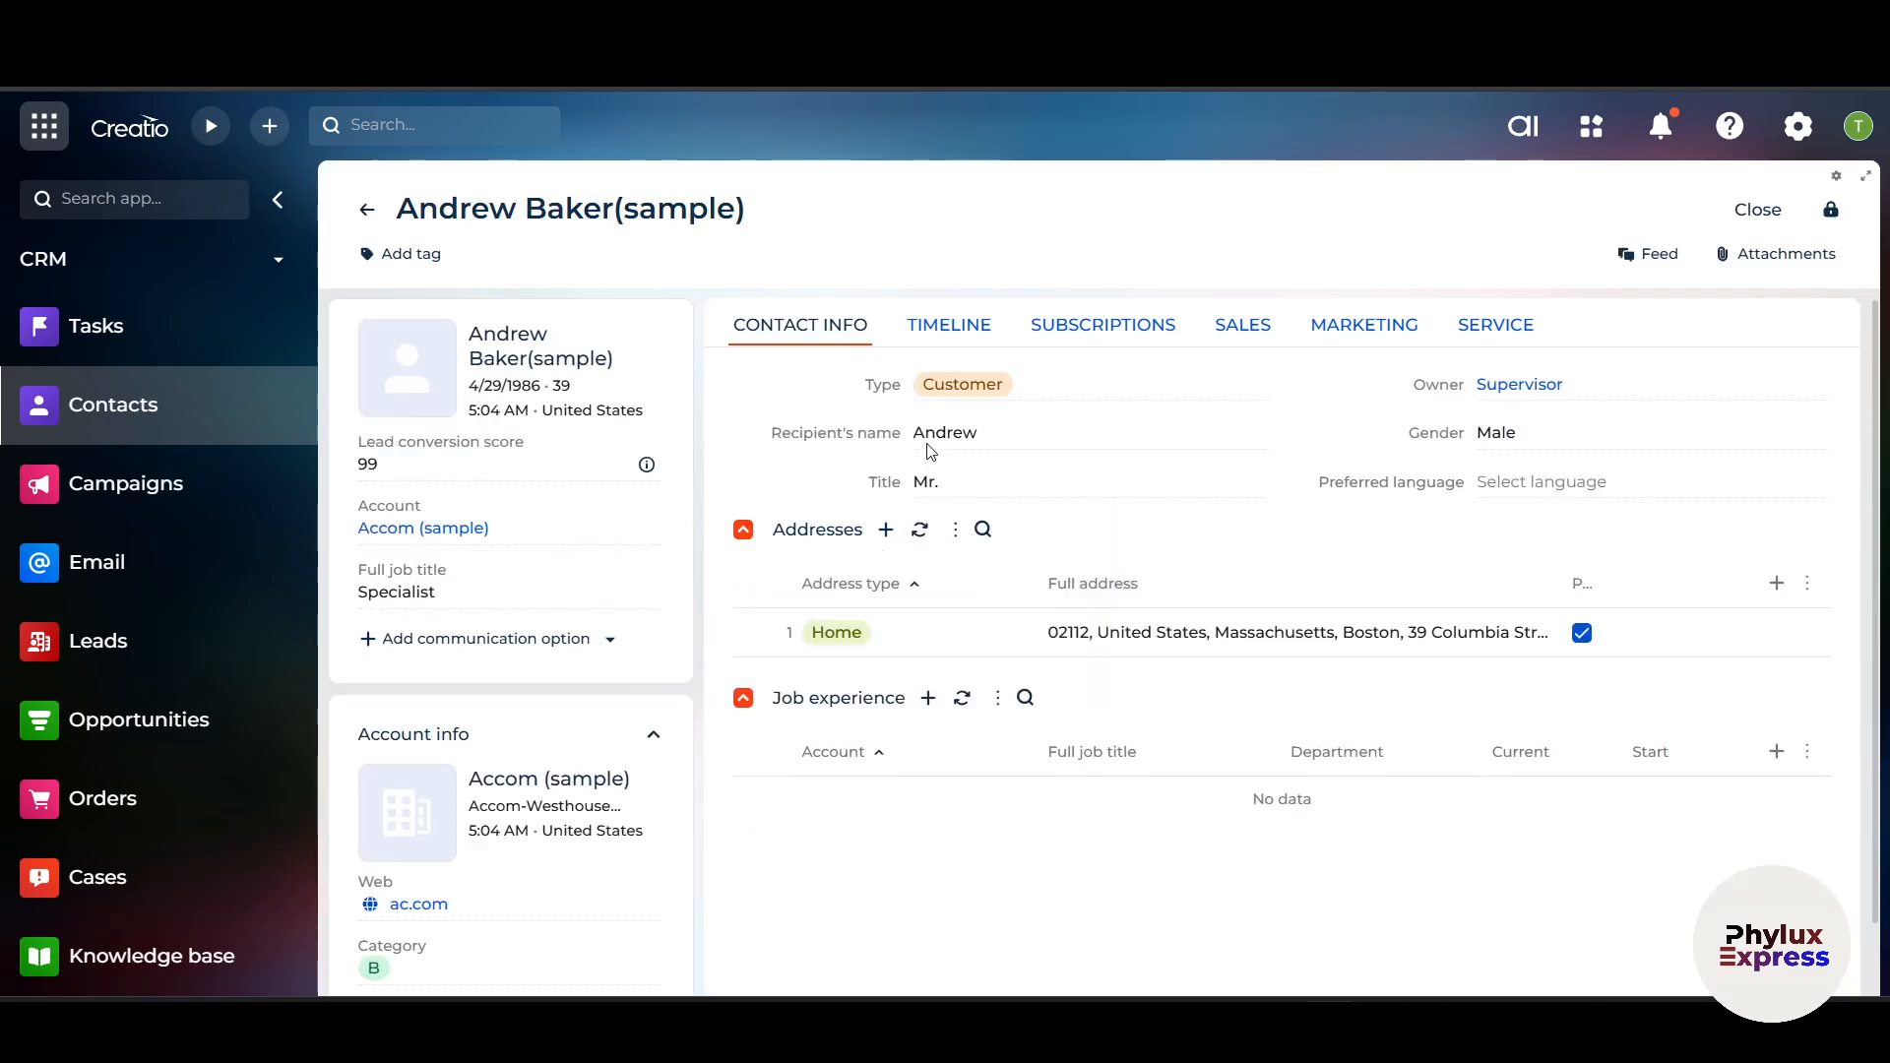
{"action": "left_click", "coordinate": [1025, 438]}
{"action": "left_click", "coordinate": [366, 208]}
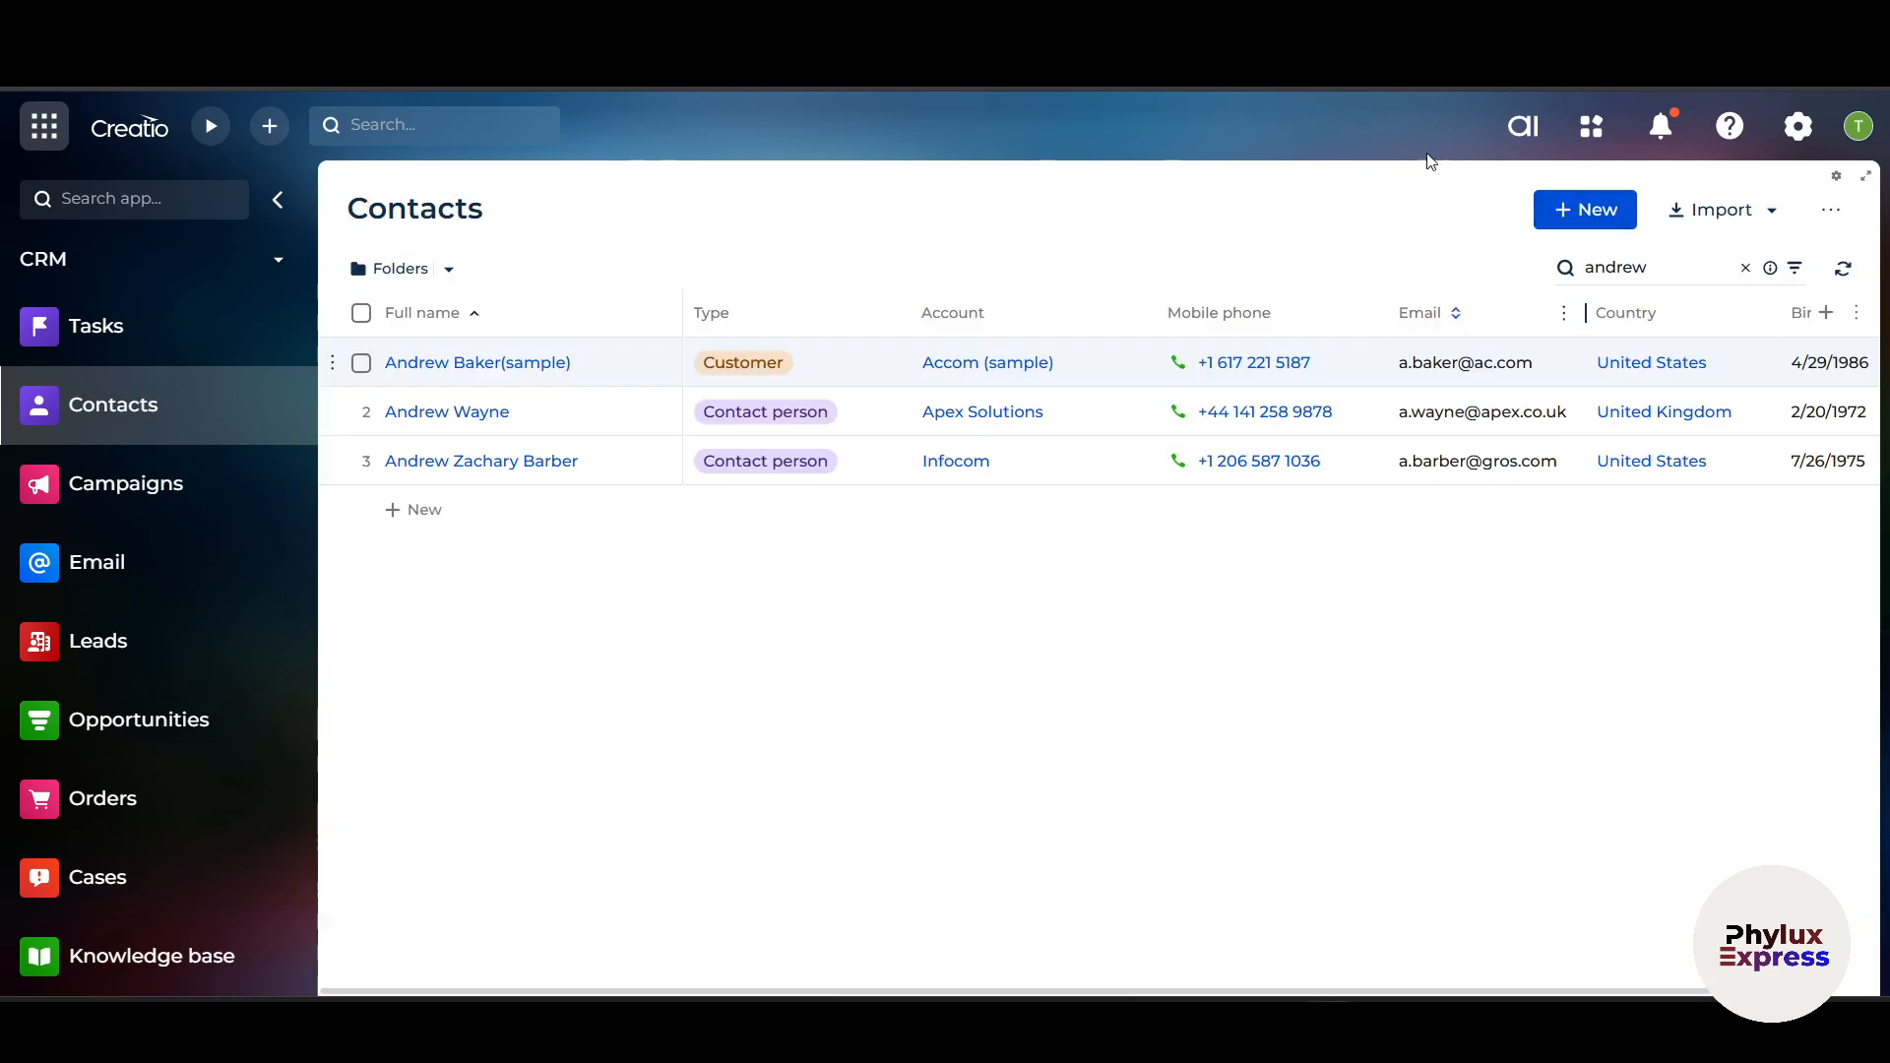
- Start a new contact record and view its name and birth date fields
{"action": "left_click", "coordinate": [1582, 217]}
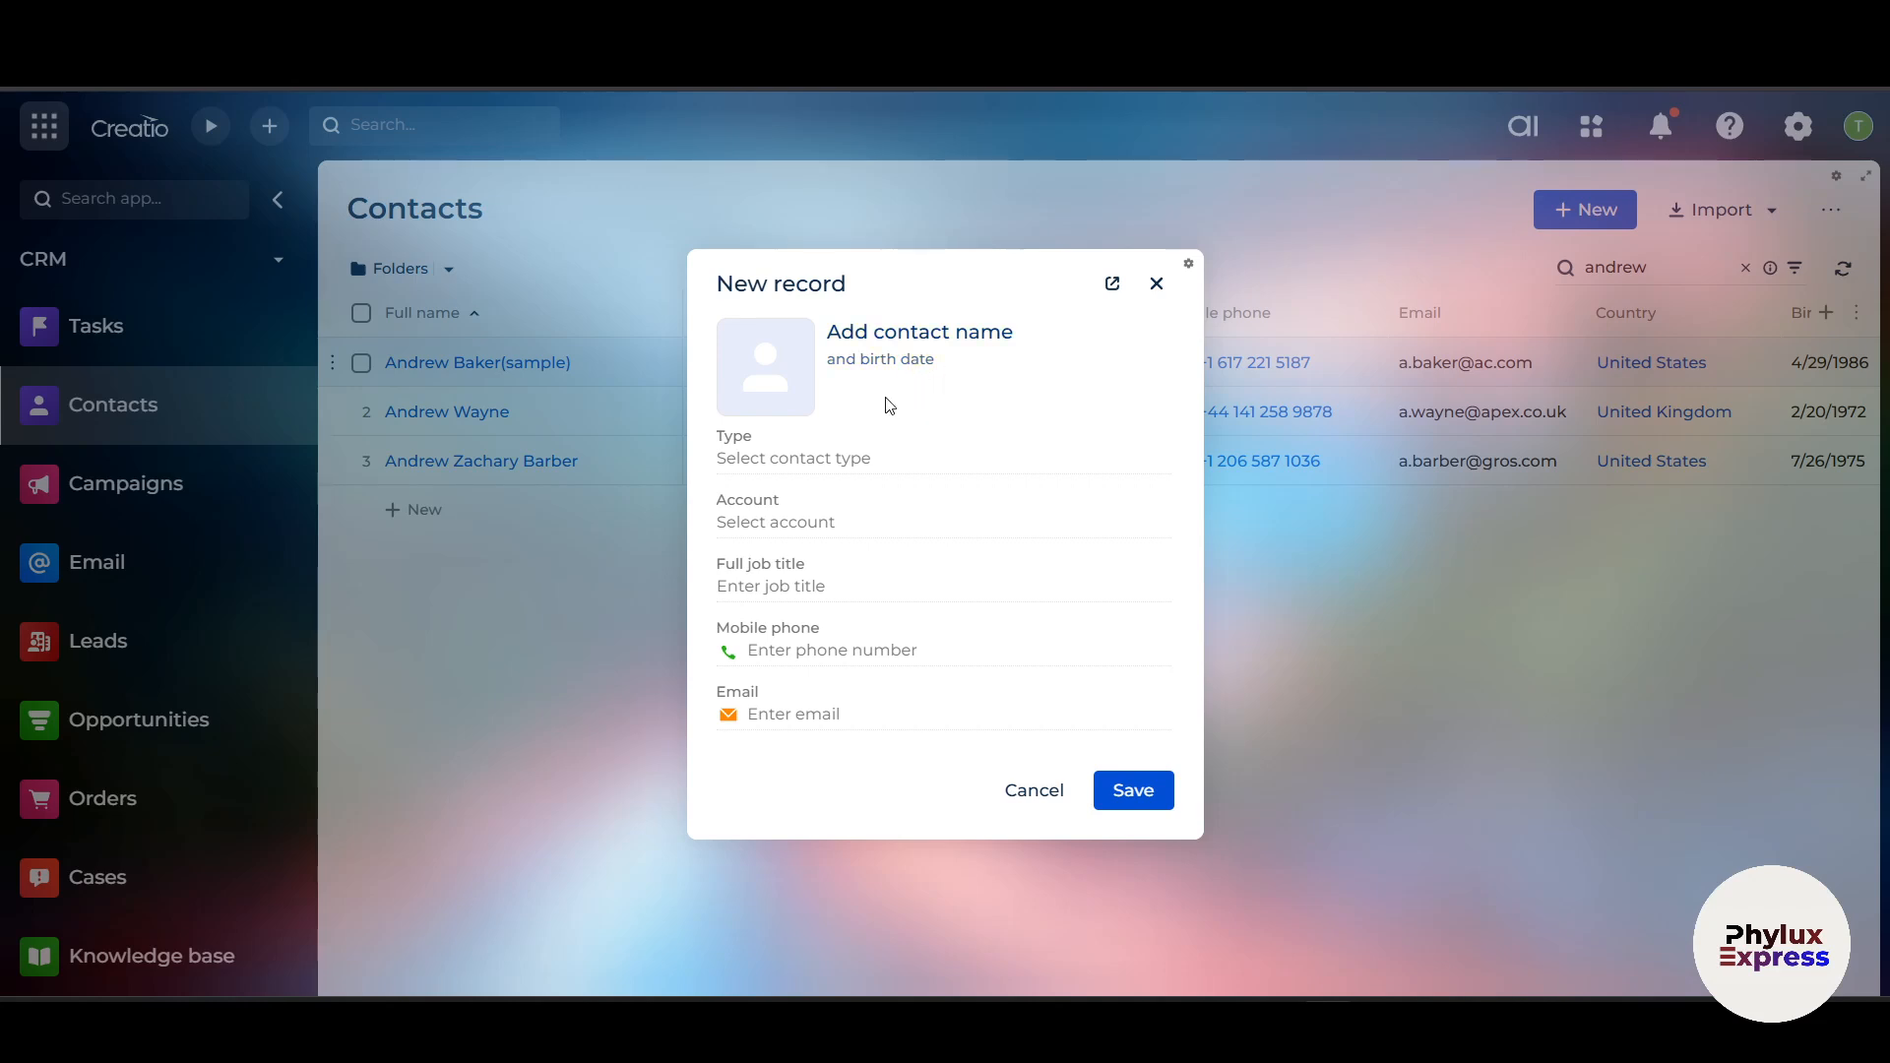
{"action": "left_click", "coordinate": [916, 330]}
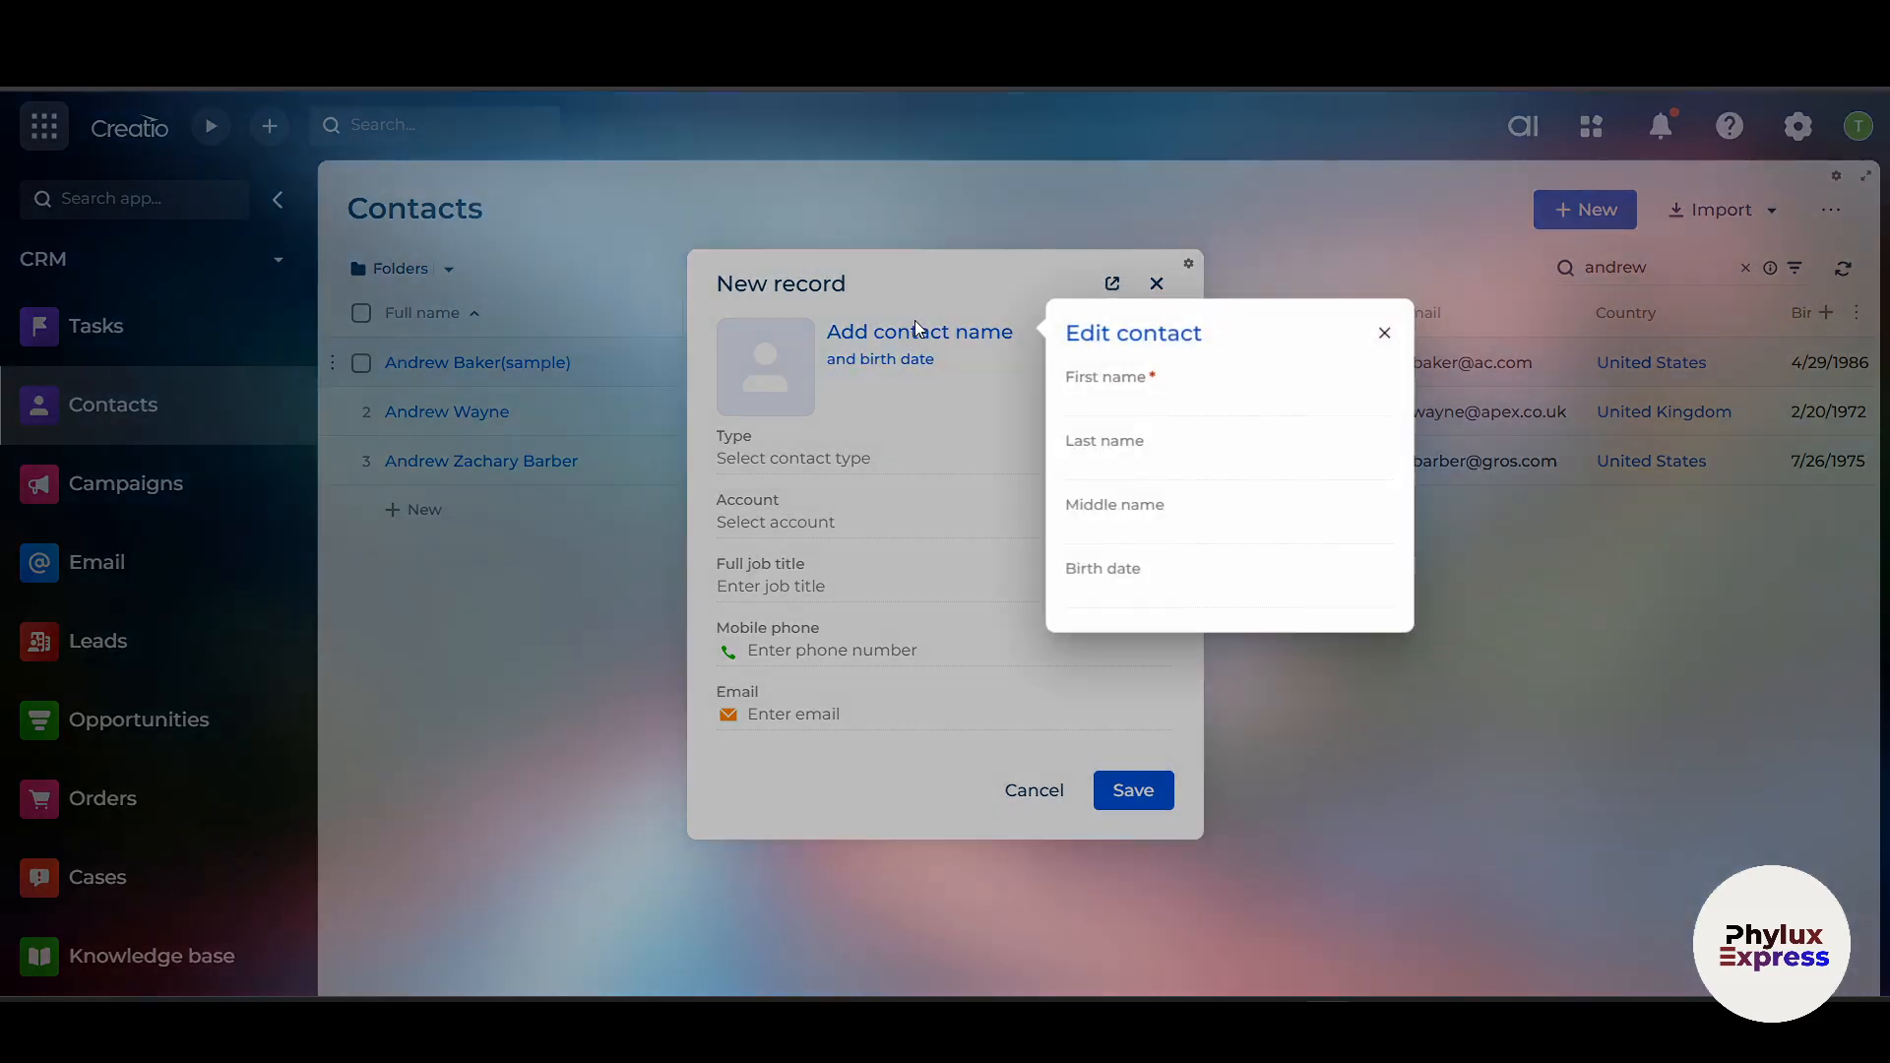
{"action": "left_click", "coordinate": [1131, 399]}
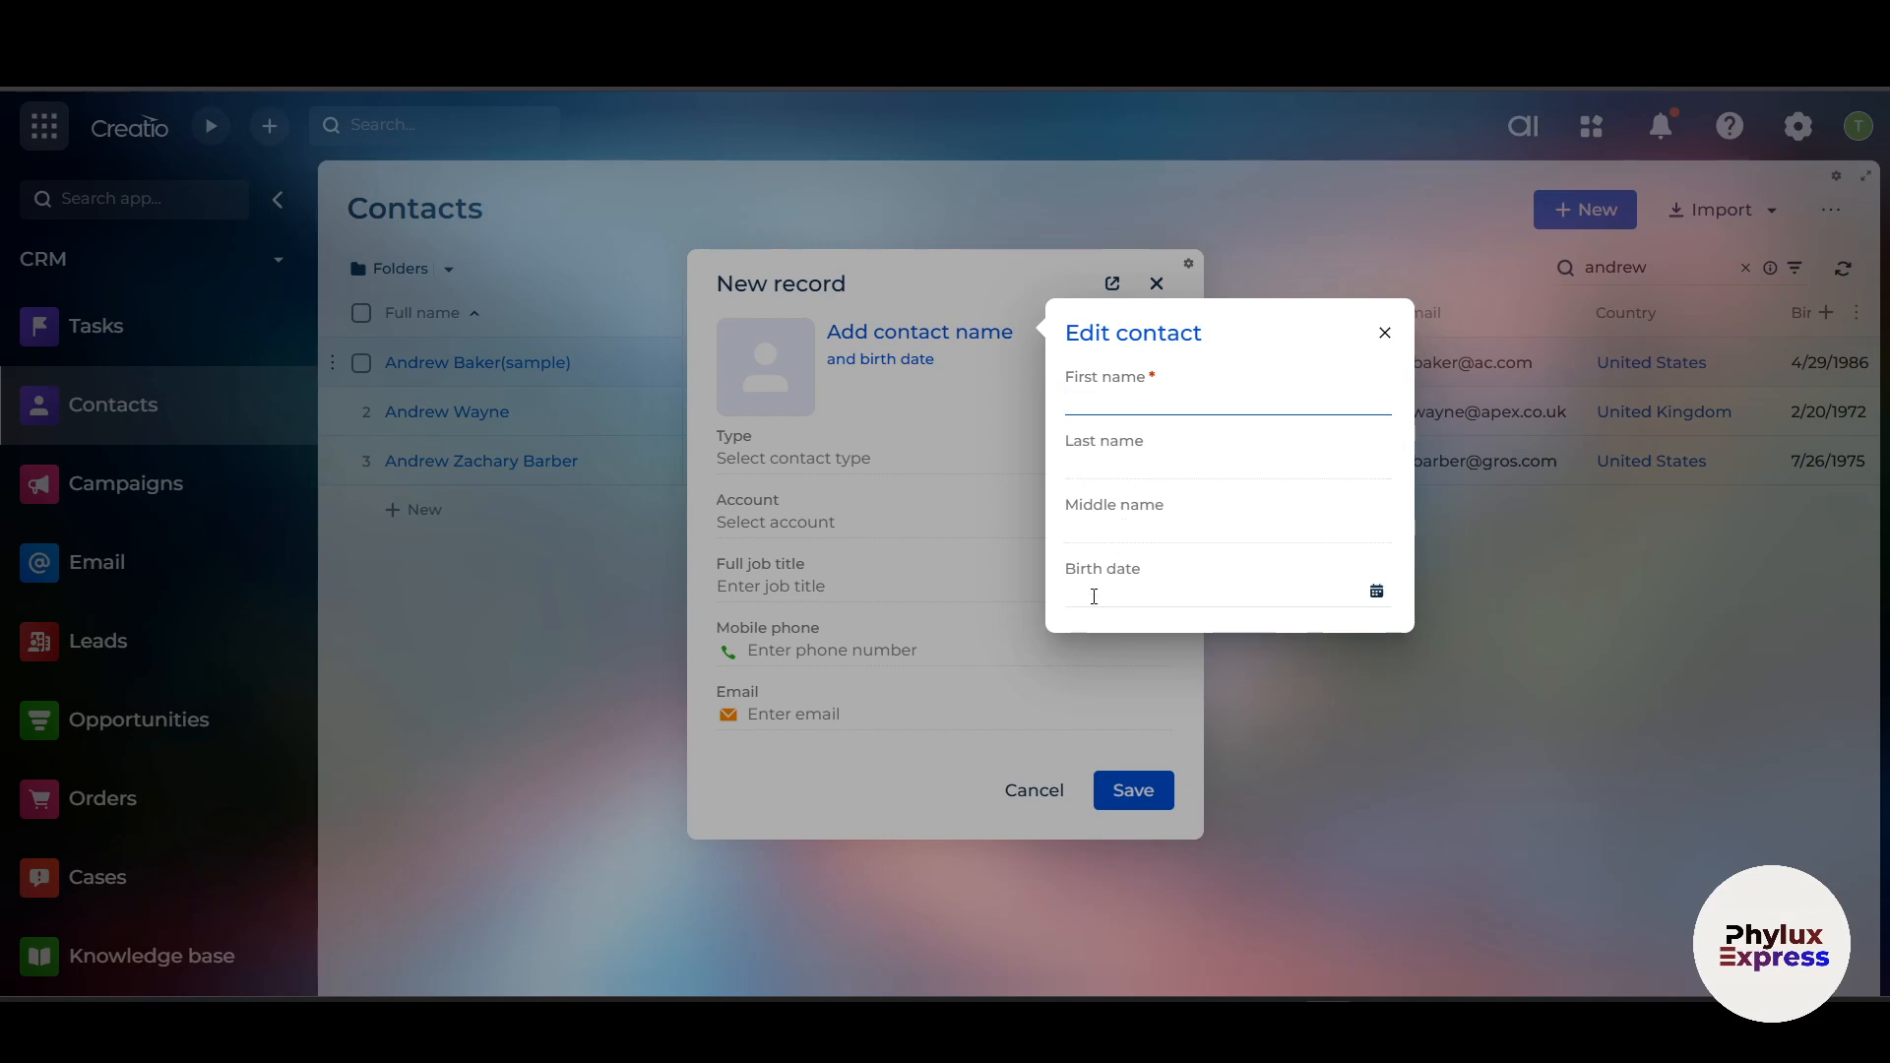
{"action": "left_click", "coordinate": [979, 569]}
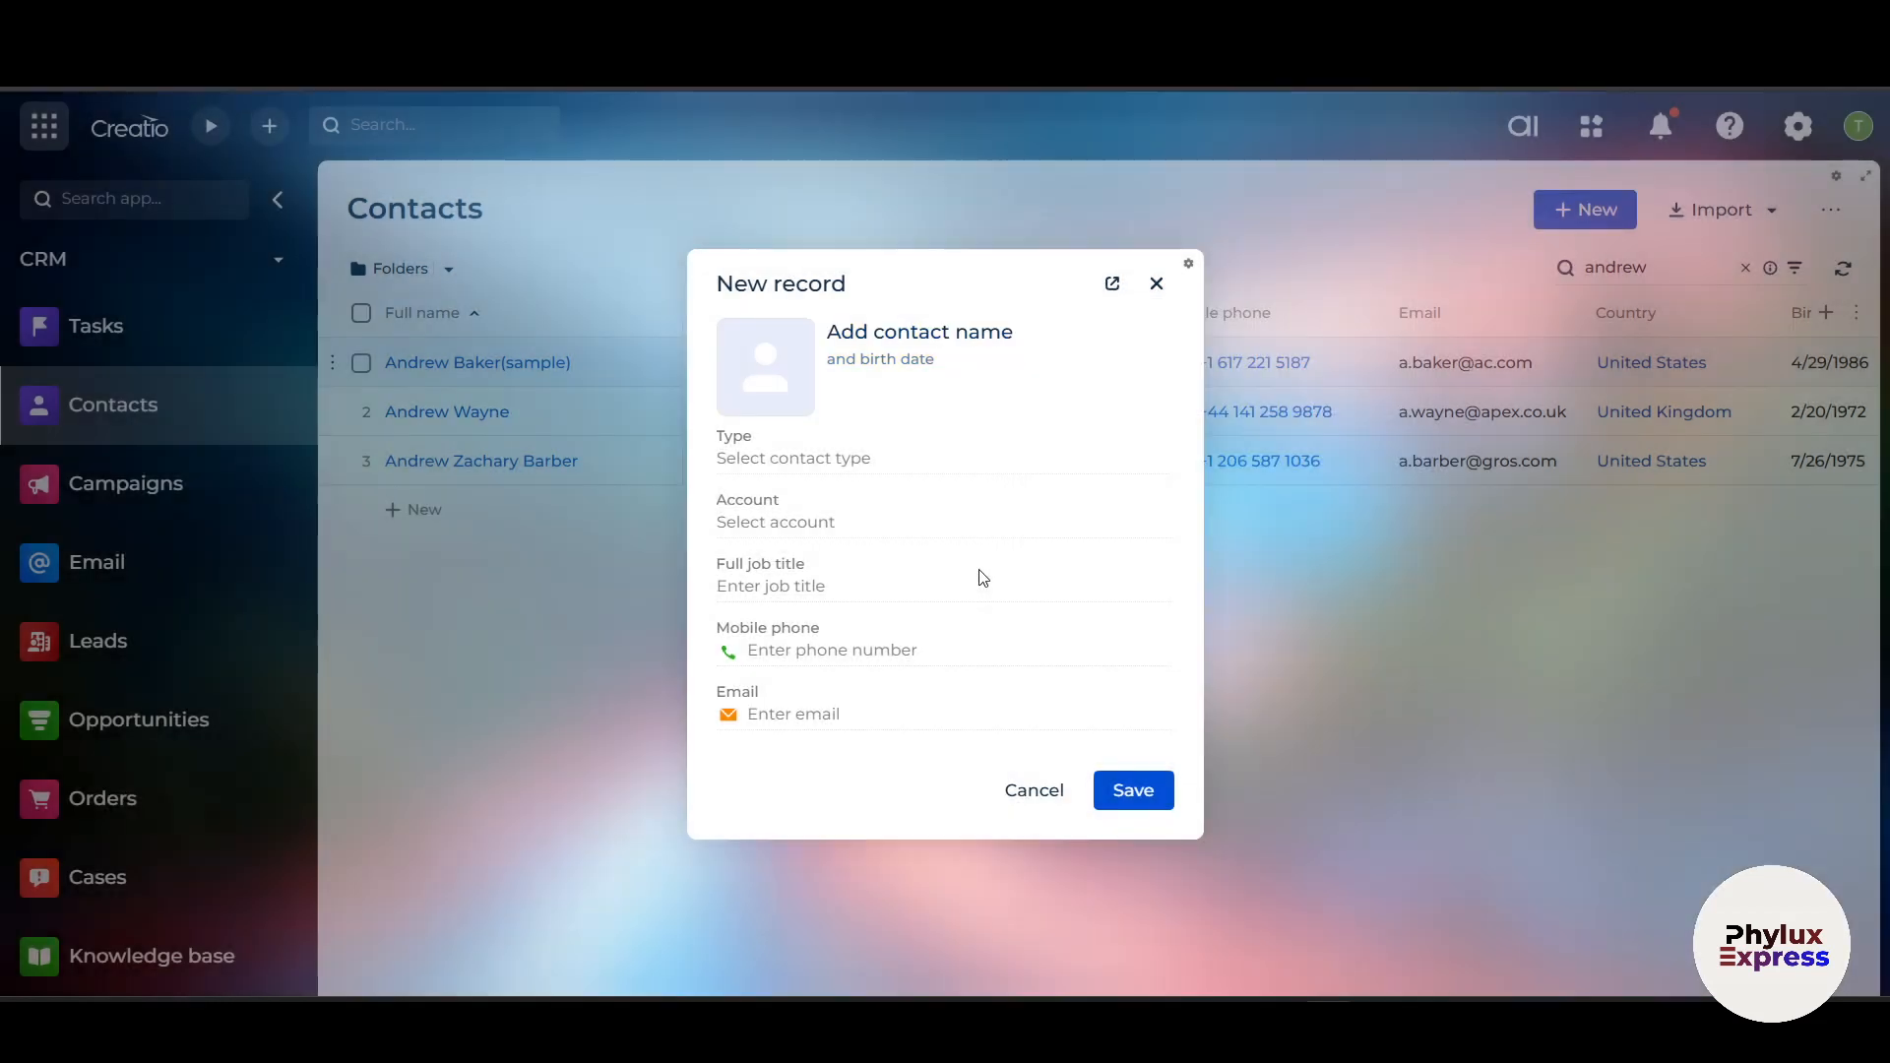
- View the available contact types and leave the new contact's type empty
{"action": "left_click", "coordinate": [805, 466]}
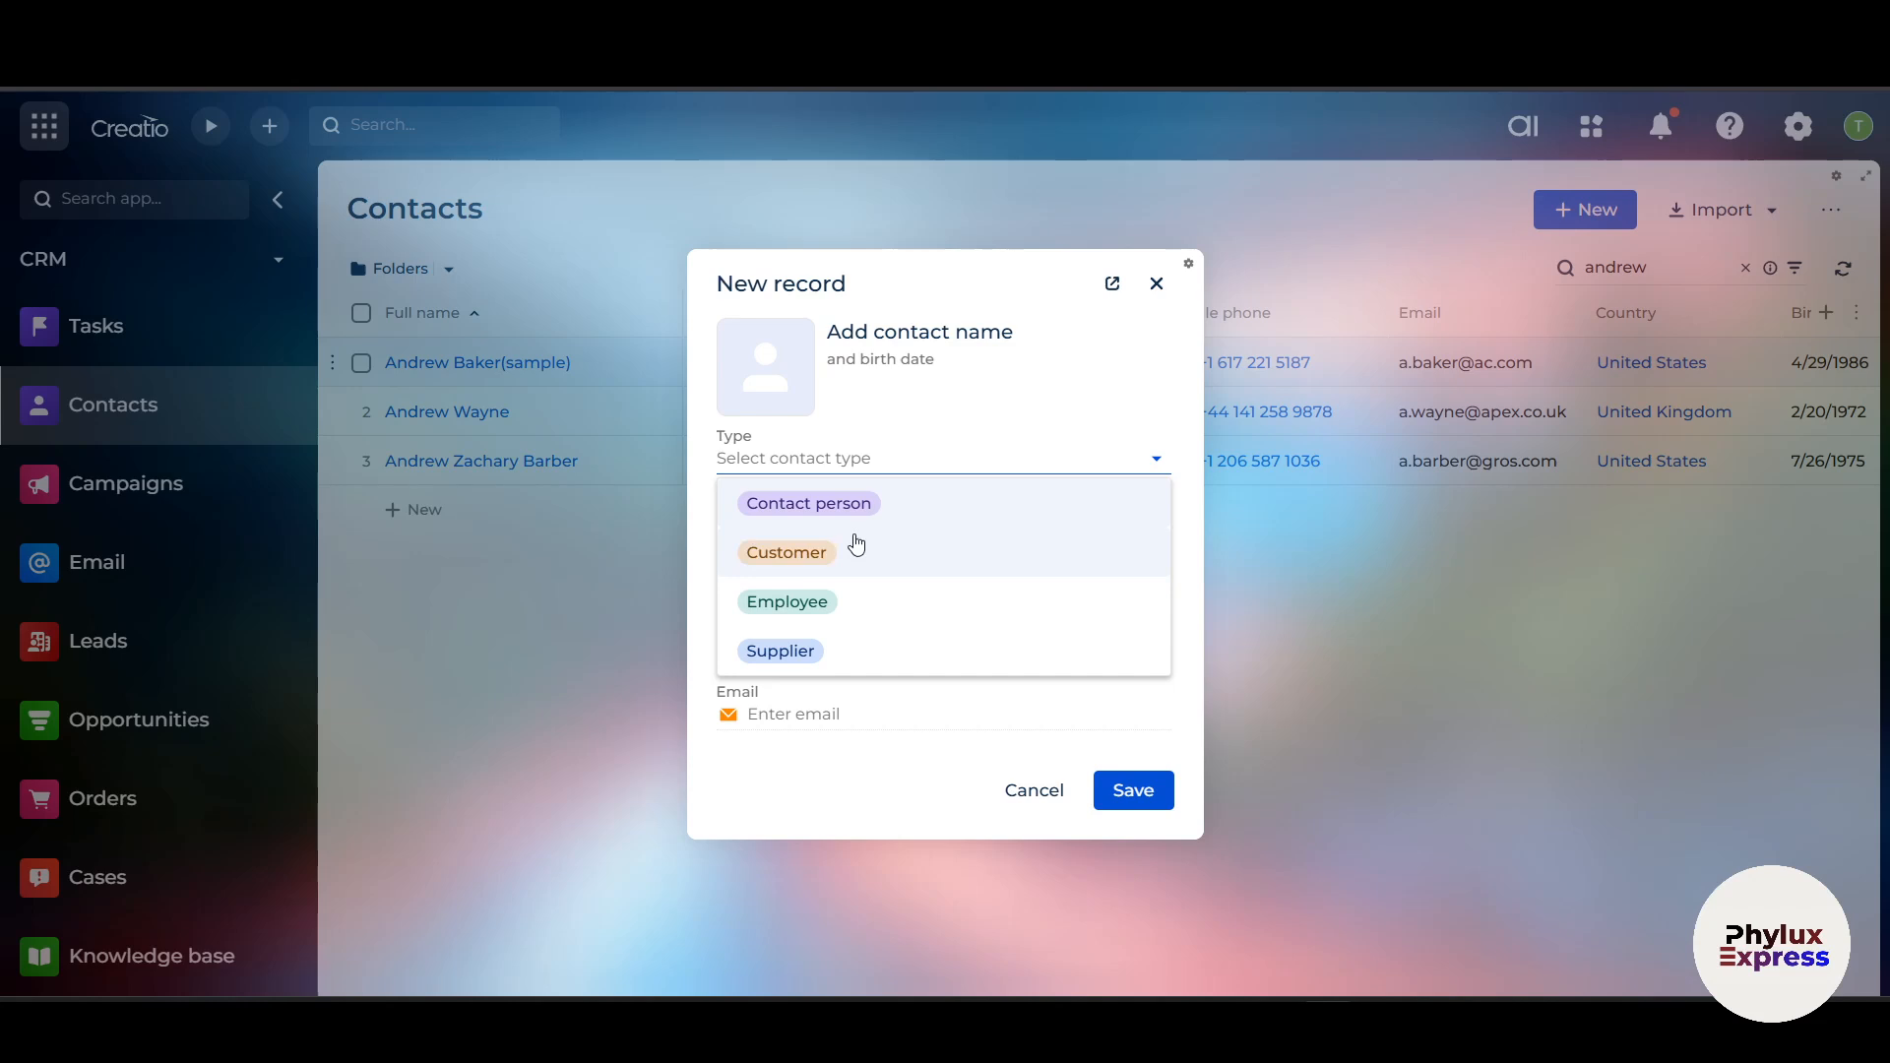
{"action": "type", "text": "z"}
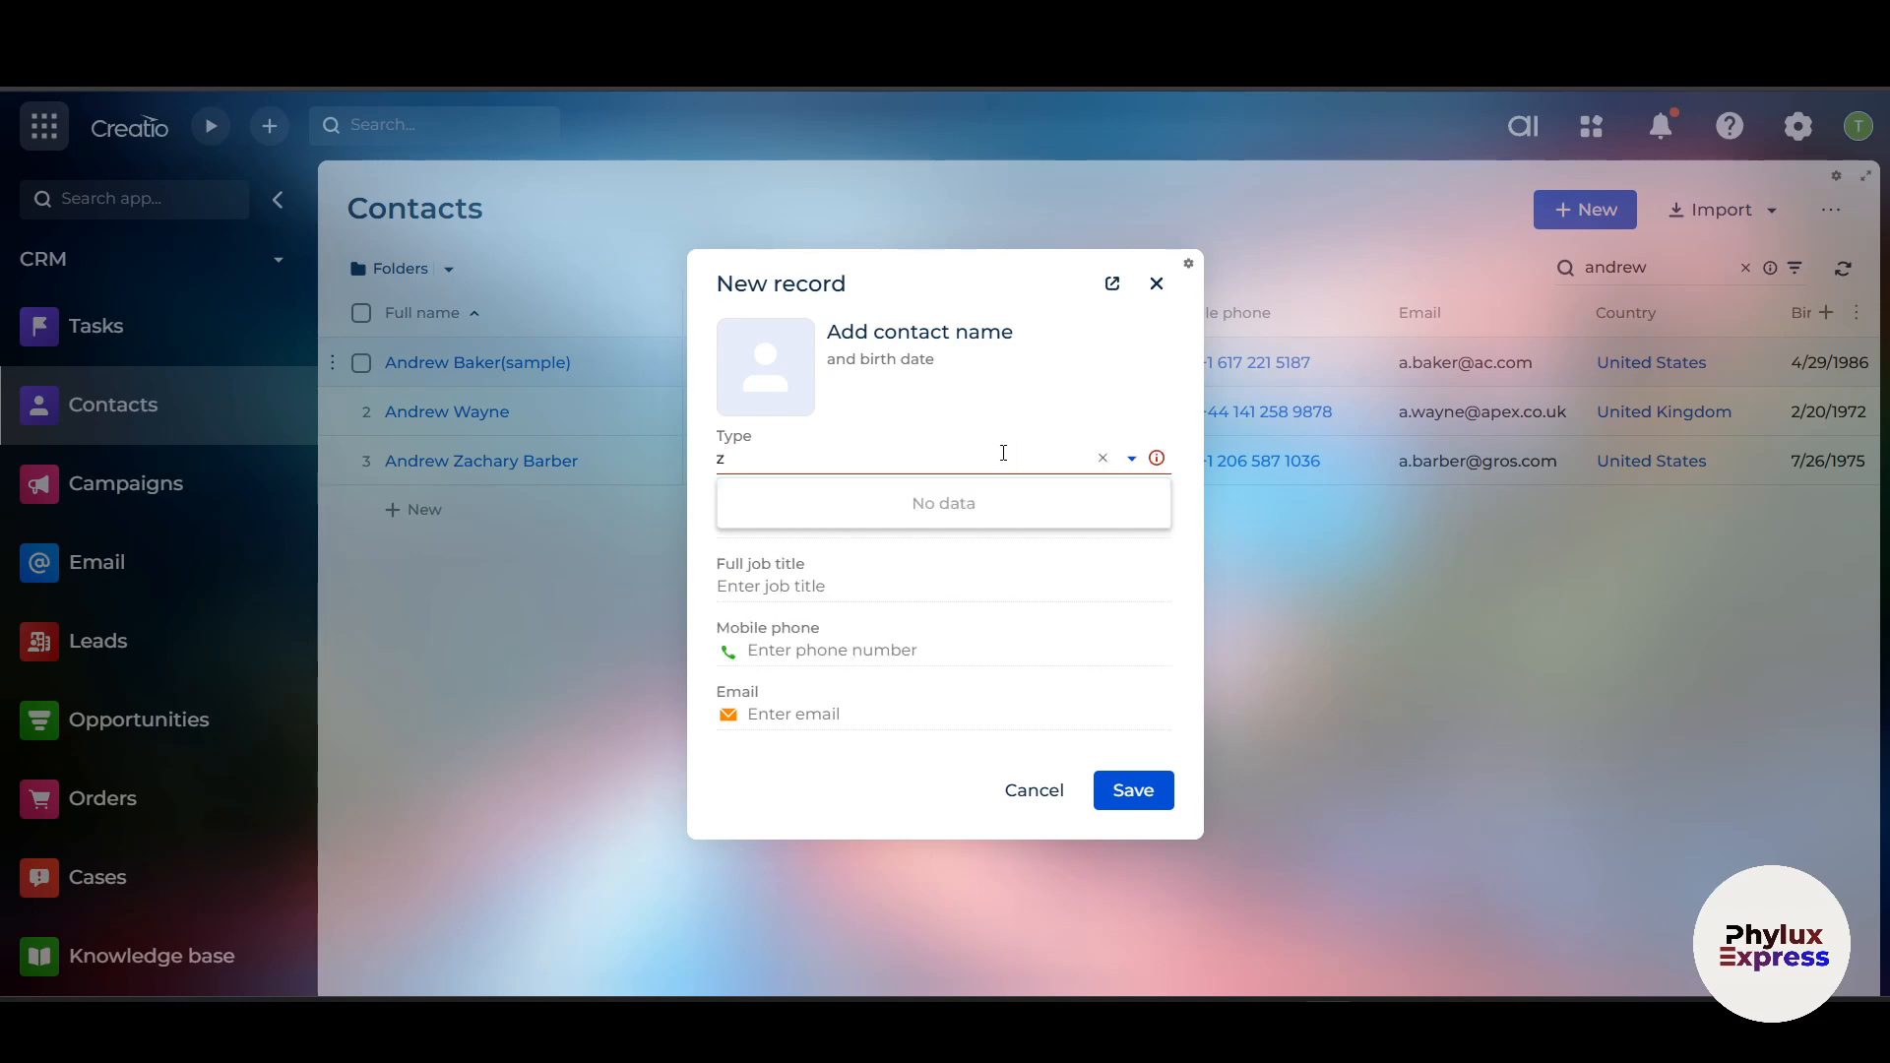
{"action": "key", "text": "BackSpace"}
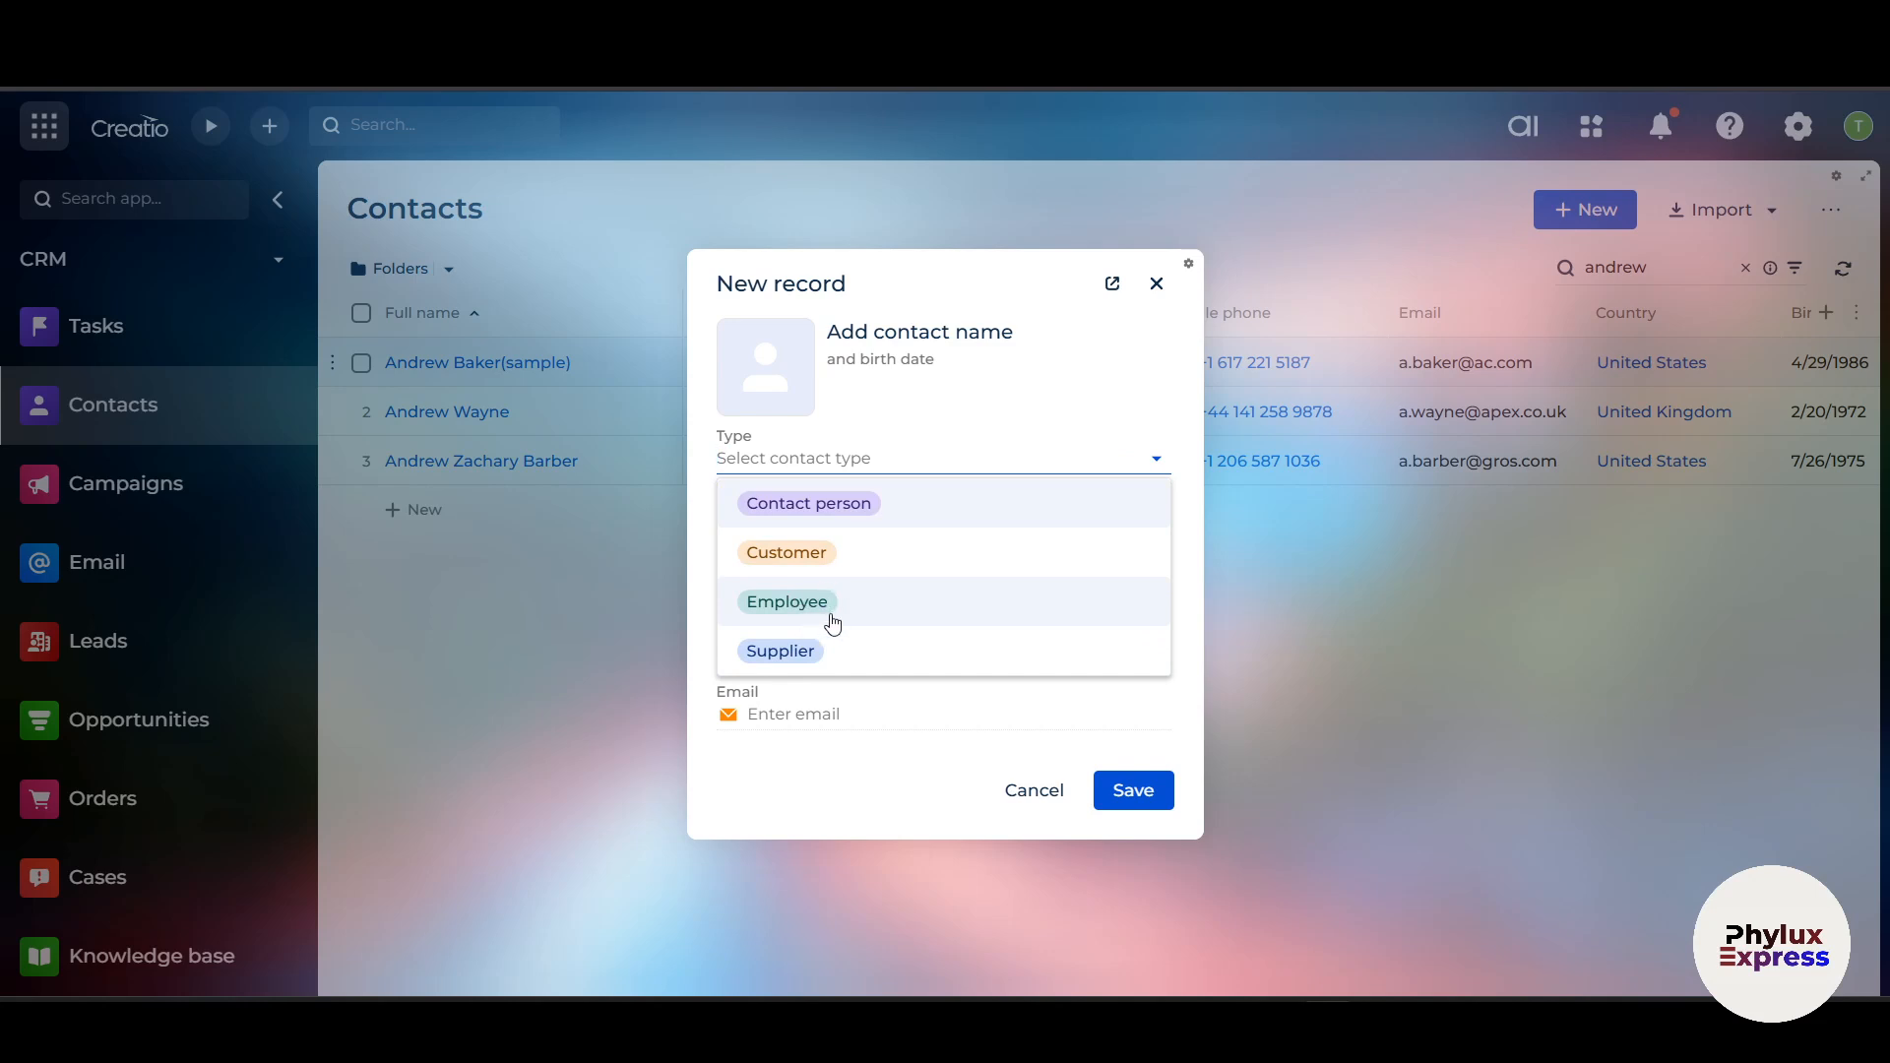
{"action": "left_click", "coordinate": [806, 829]}
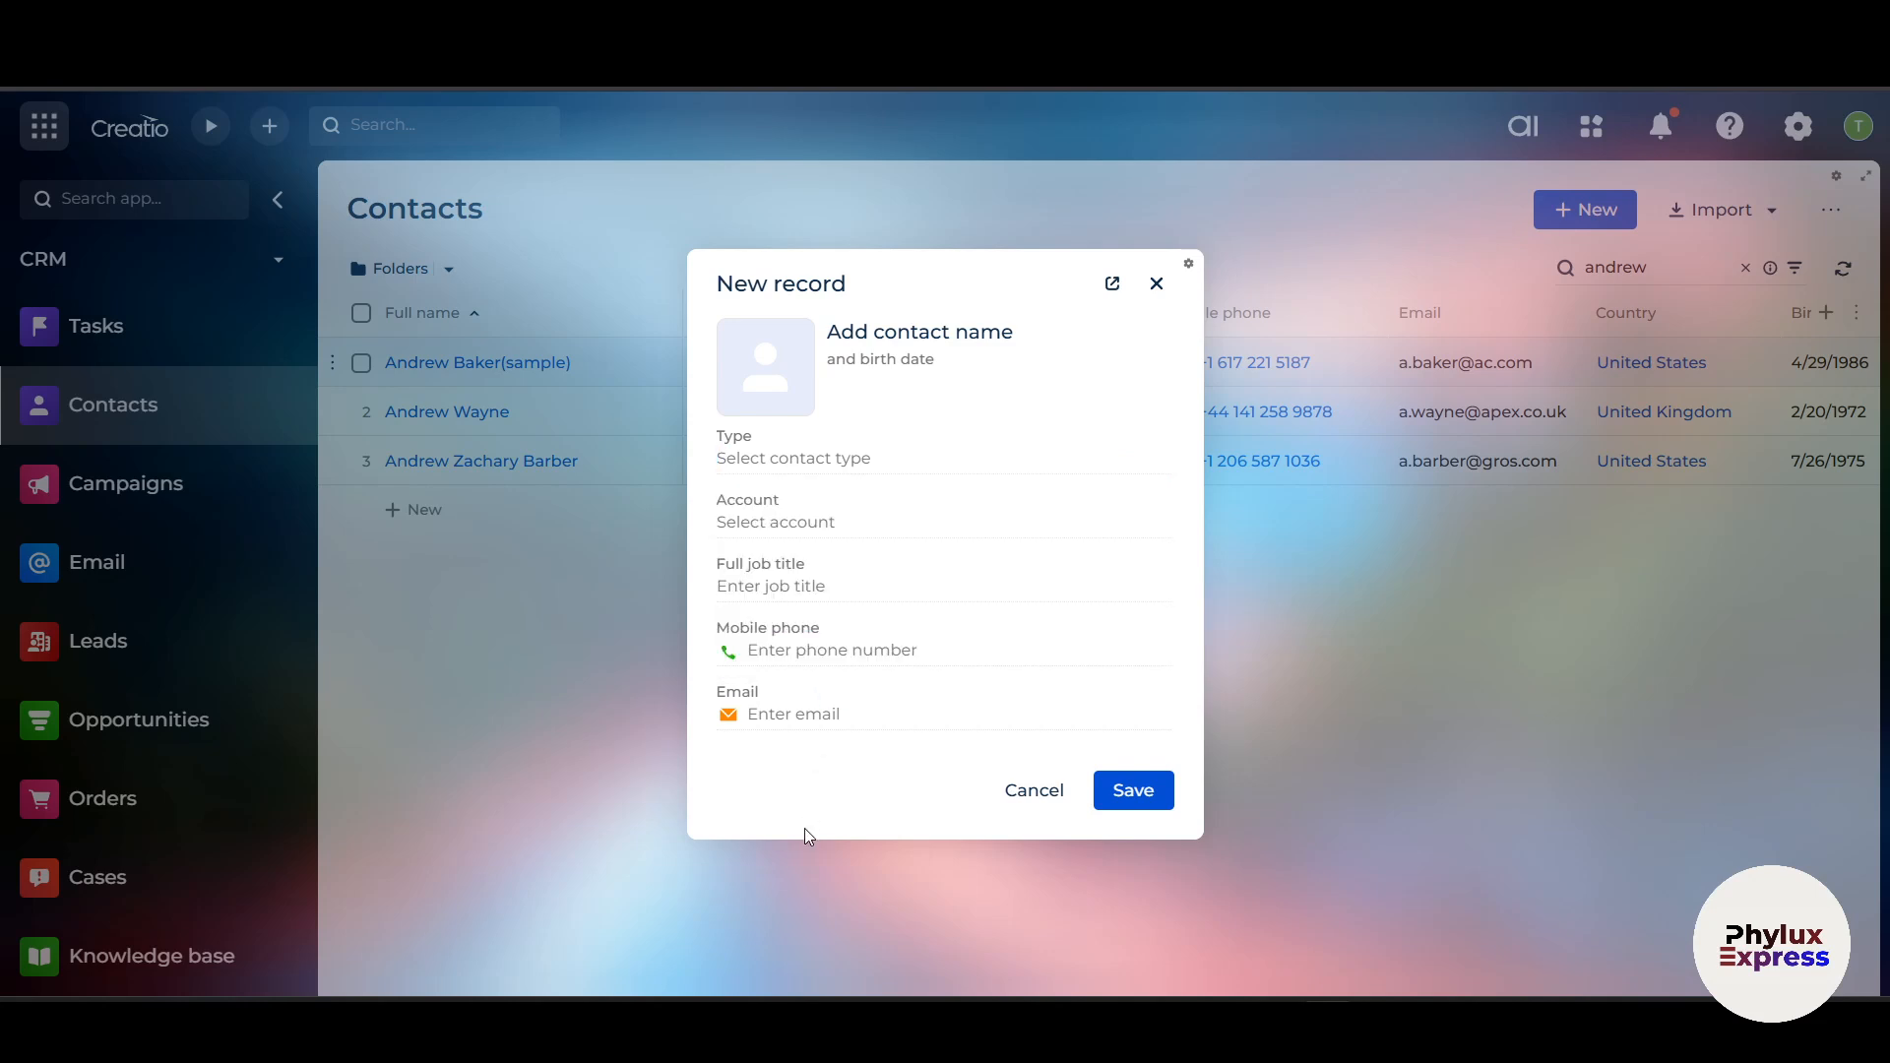
- Add a new account named Lockhet from the contact's account field, viewing the account types without choosing one
{"action": "left_click", "coordinate": [907, 524]}
{"action": "left_click", "coordinate": [914, 594]}
{"action": "left_click", "coordinate": [914, 522]}
{"action": "type", "text": "s"}
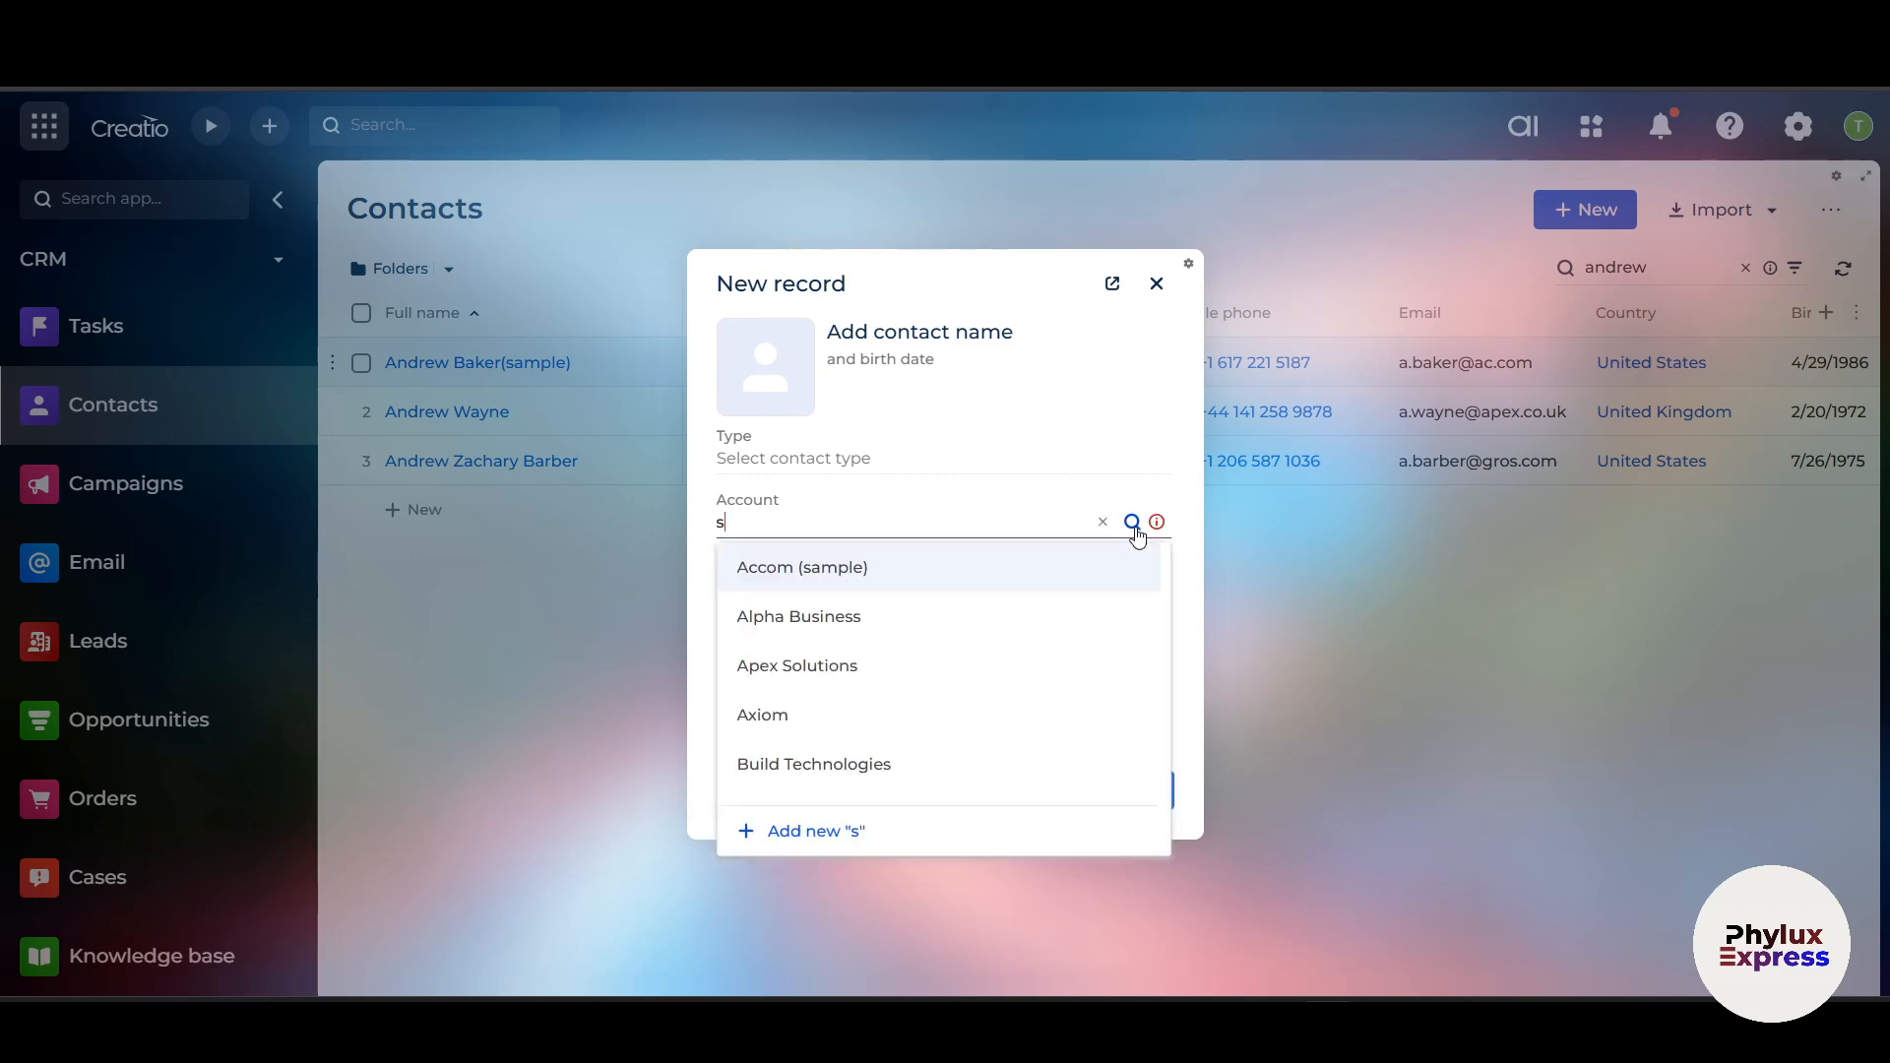
{"action": "left_click", "coordinate": [798, 835]}
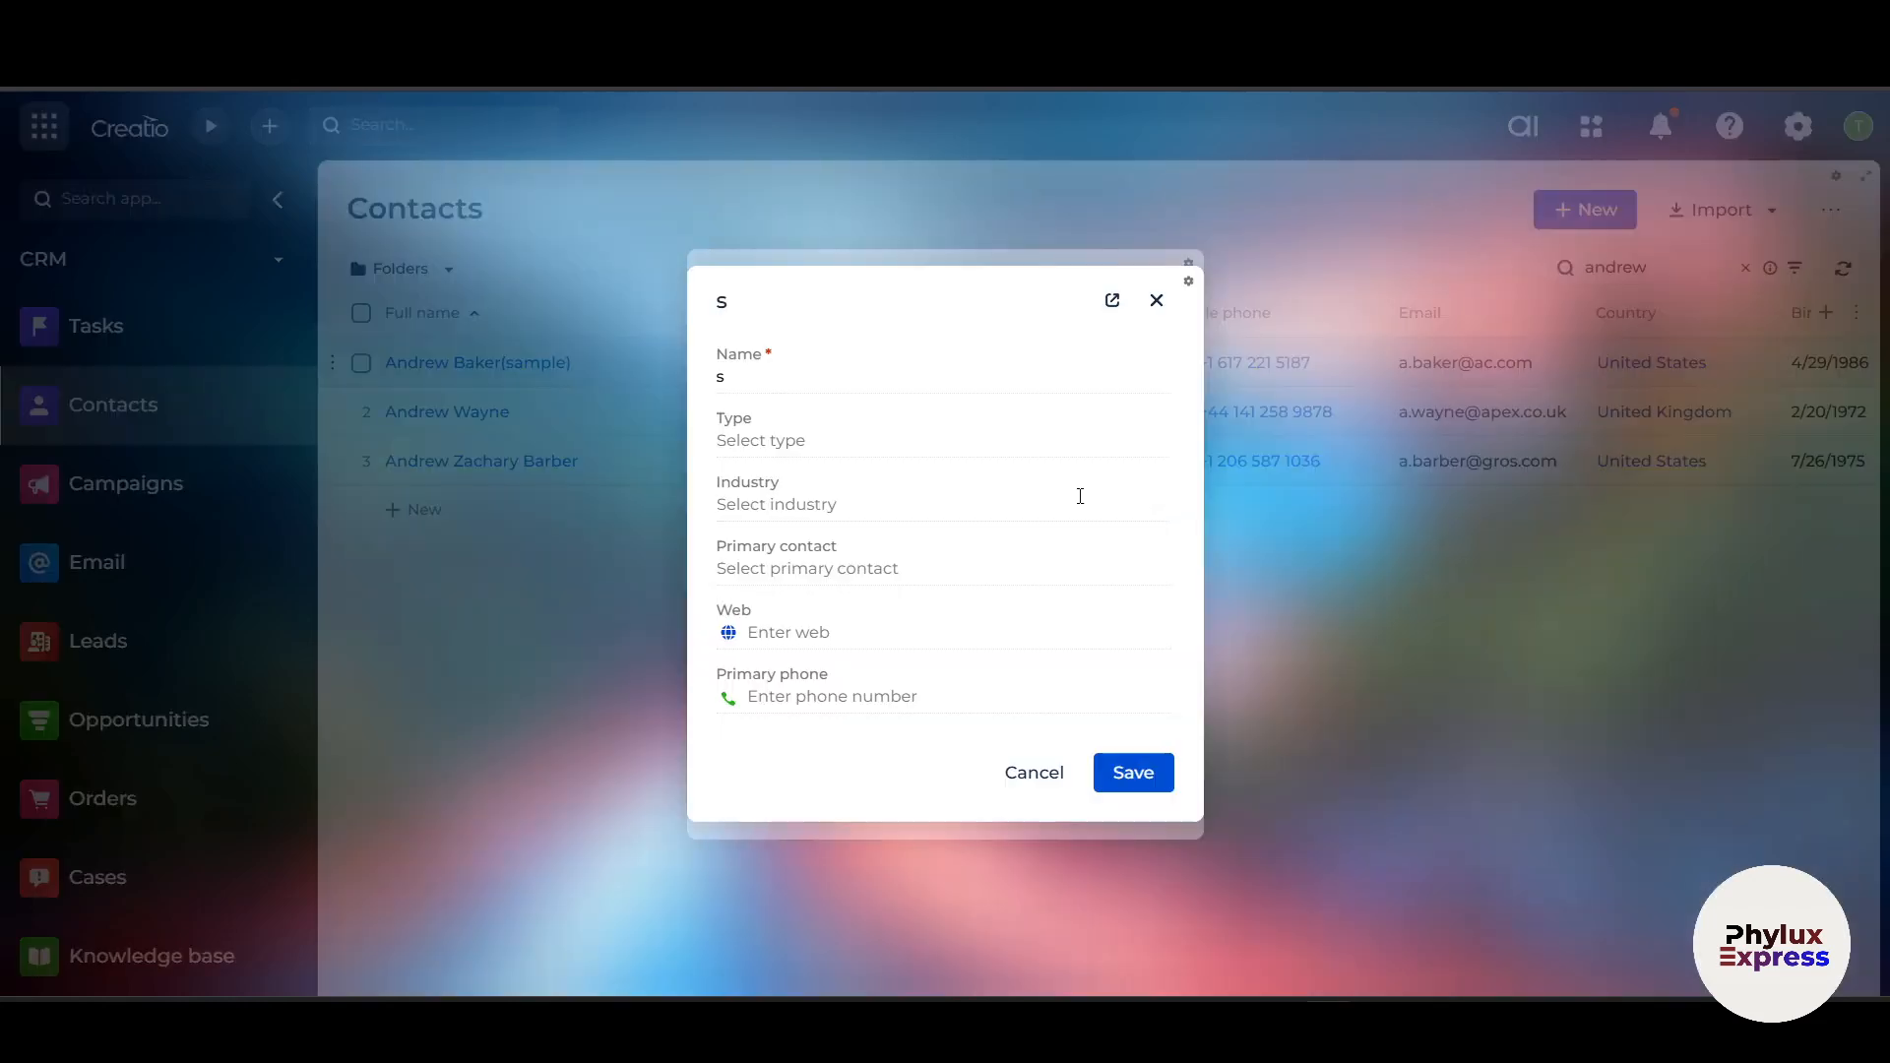
{"action": "left_click", "coordinate": [854, 384]}
{"action": "key", "text": "ctrl+a"}
{"action": "key", "text": "BackSpace"}
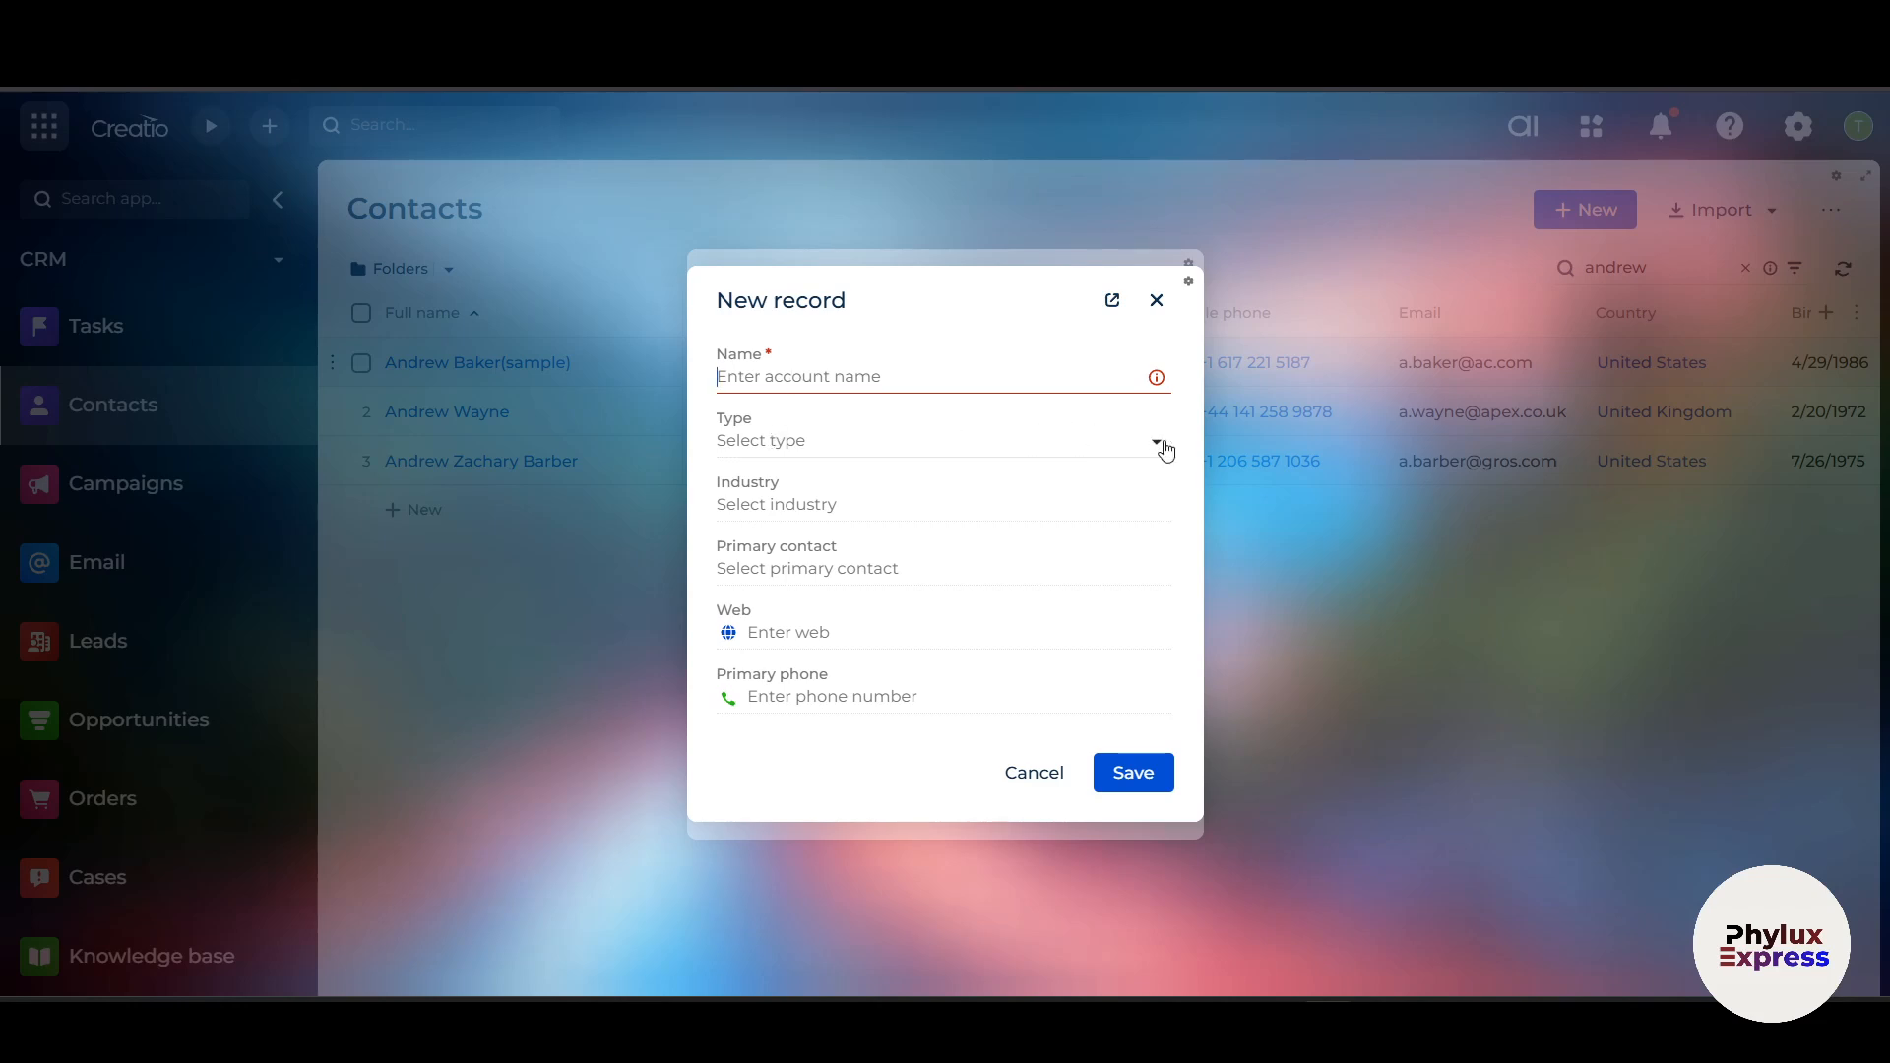
{"action": "left_click", "coordinate": [1156, 442]}
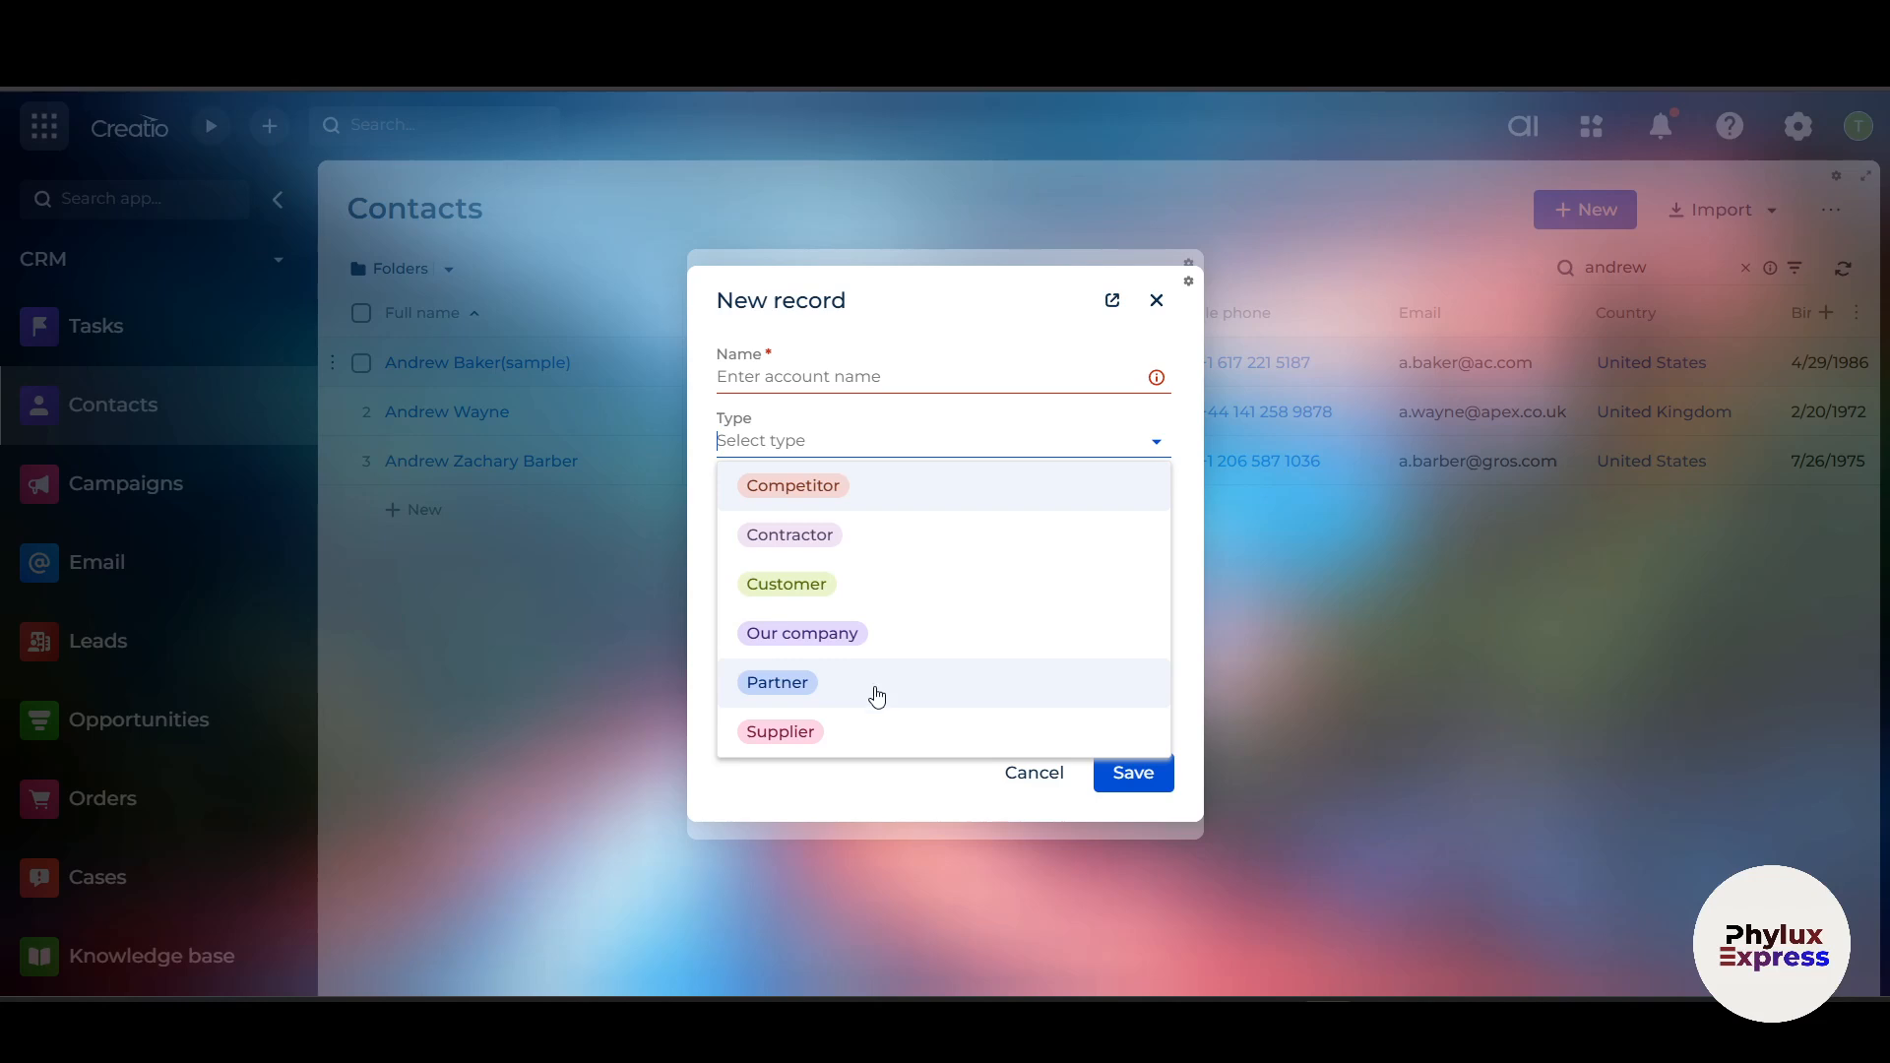
{"action": "left_click", "coordinate": [835, 800]}
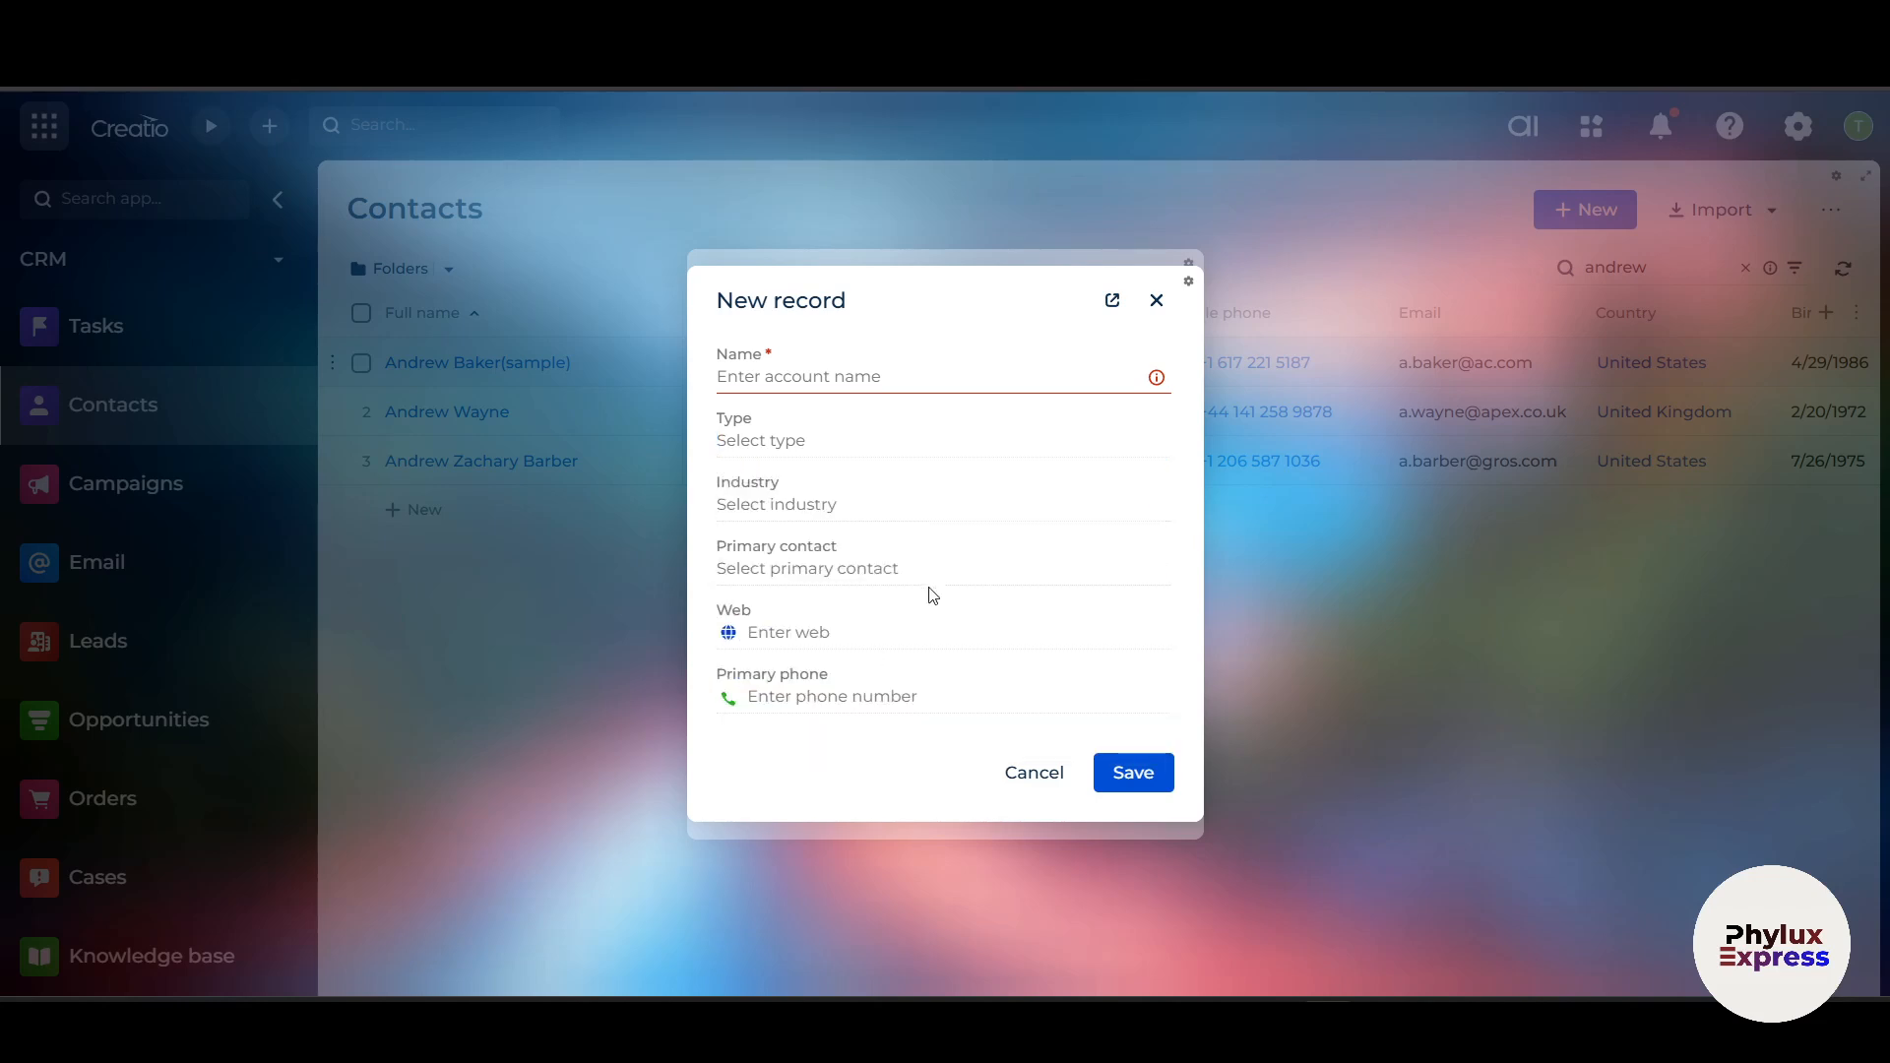
{"action": "left_click", "coordinate": [867, 633]}
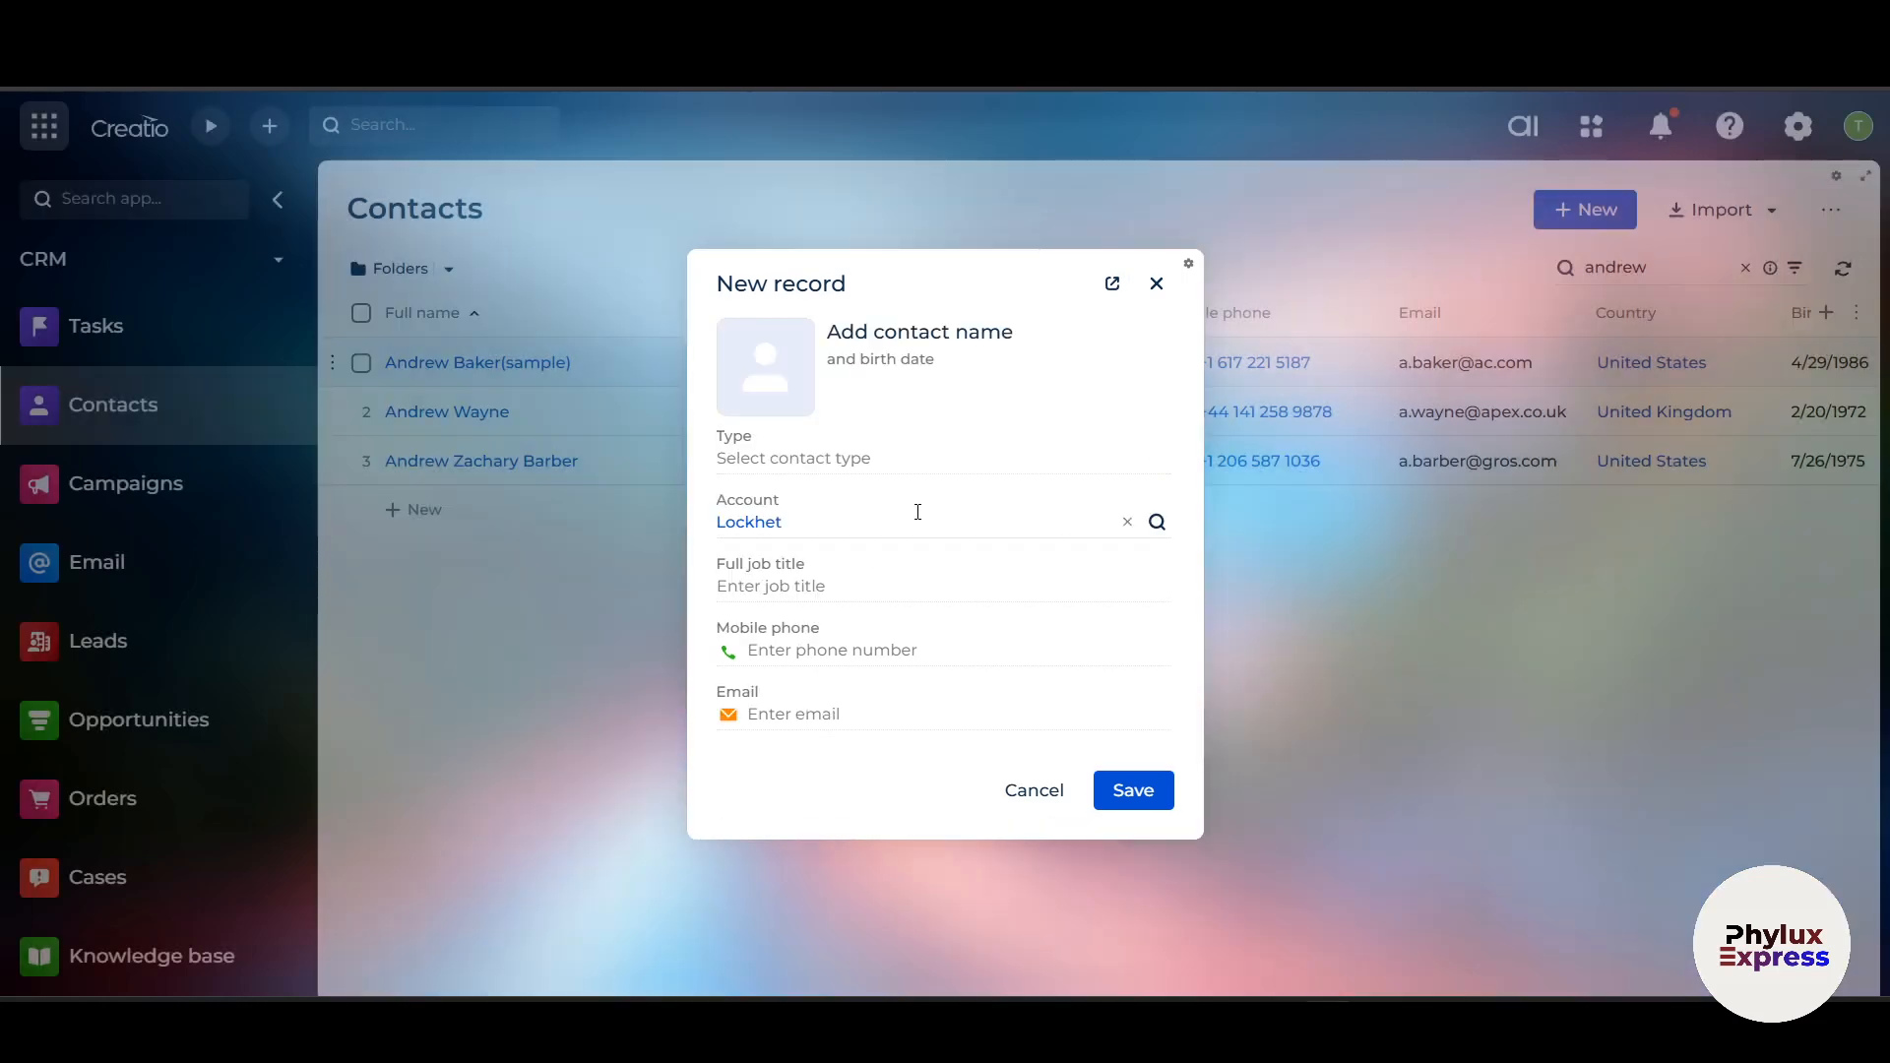
- Browse the full list of selectable accounts and close it without choosing another one
{"action": "left_click", "coordinate": [1077, 512]}
{"action": "left_click", "coordinate": [1171, 529]}
{"action": "left_click", "coordinate": [1157, 526]}
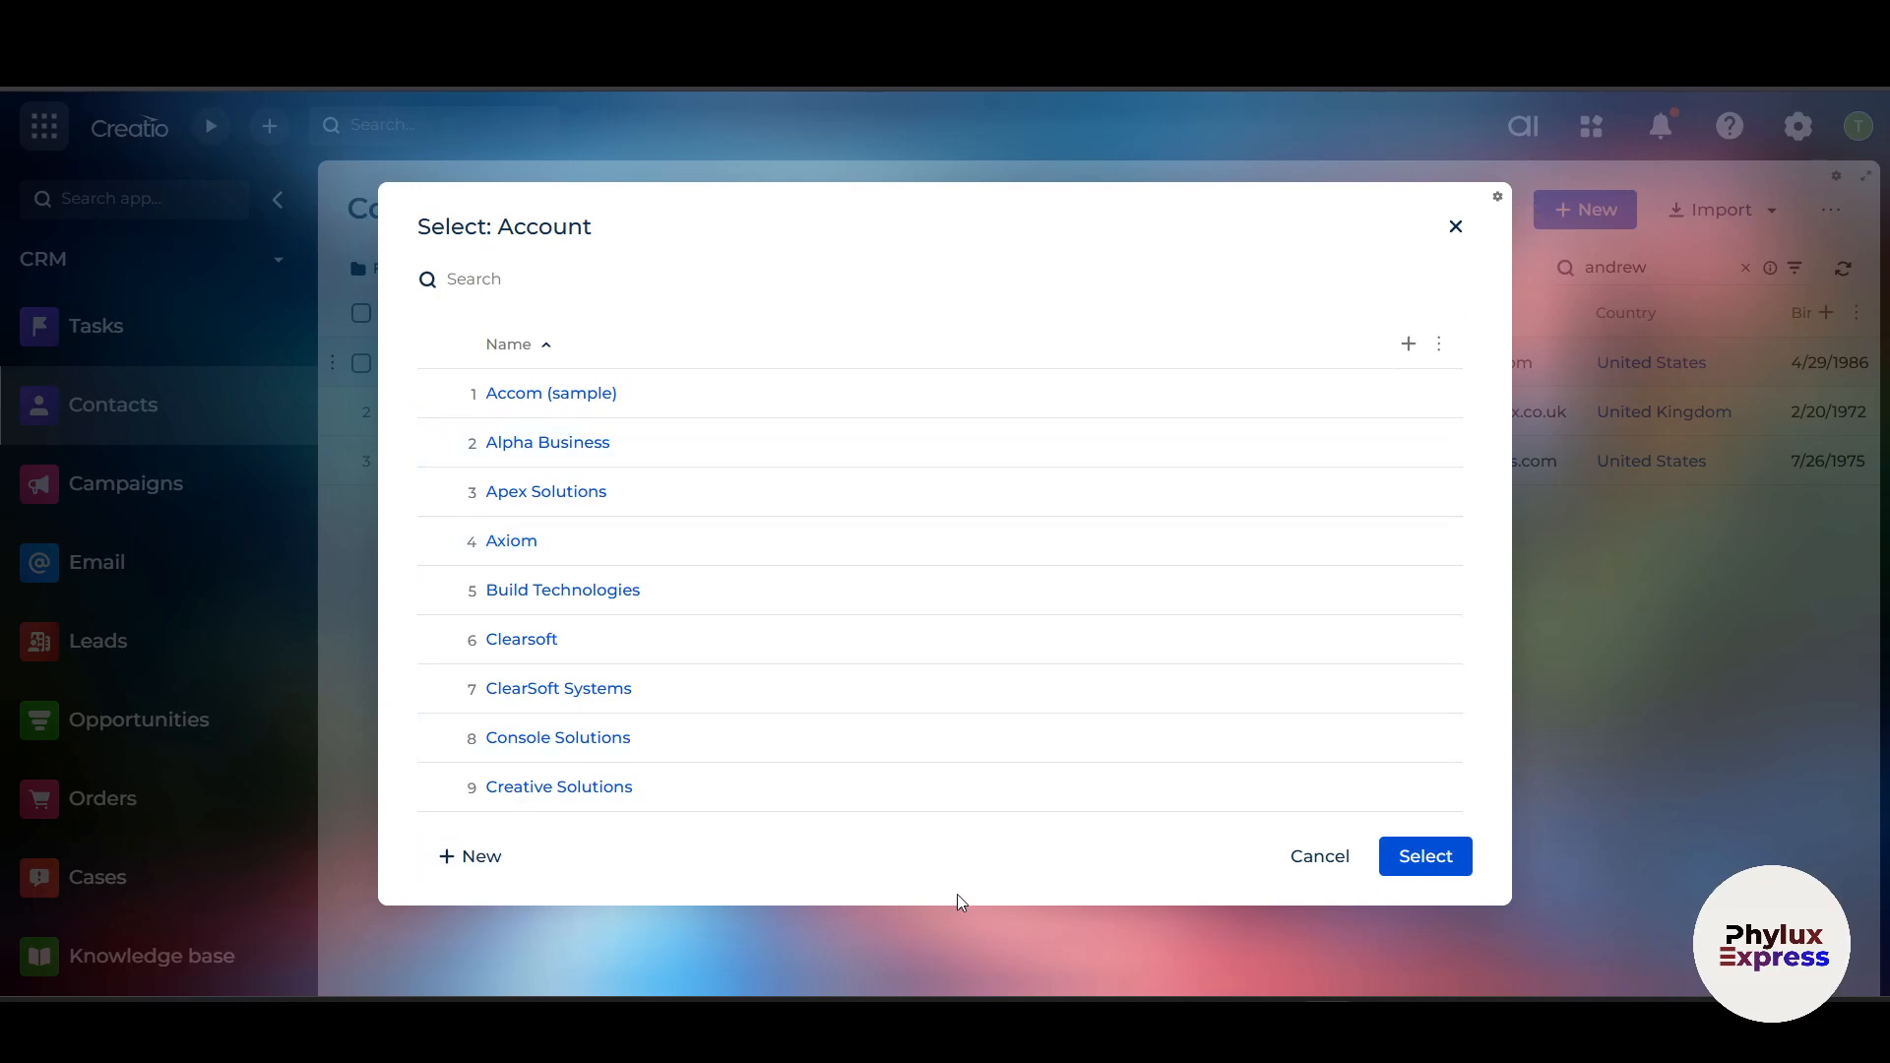
{"action": "scroll", "coordinate": [1093, 637], "scroll_direction": "down", "scroll_amount": 10}
{"action": "scroll", "coordinate": [1098, 638], "scroll_direction": "up", "scroll_amount": 8}
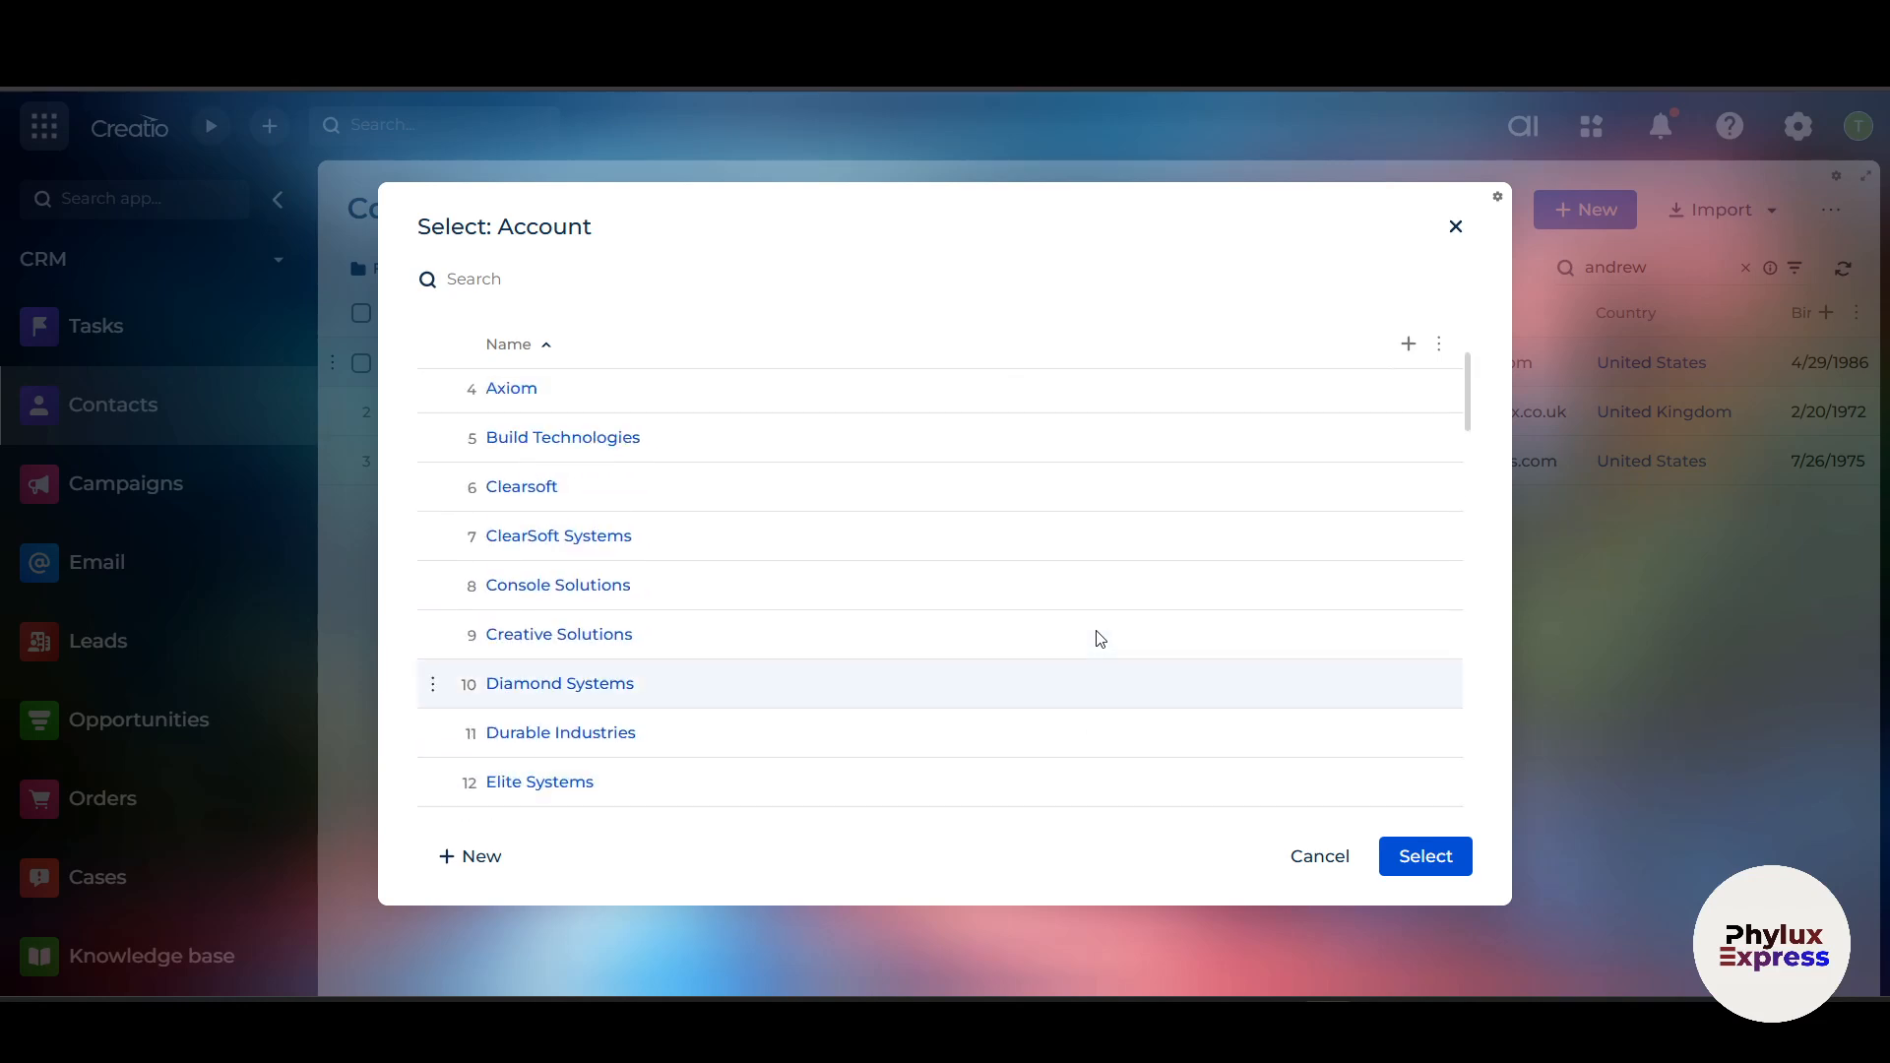
{"action": "scroll", "coordinate": [1100, 639], "scroll_direction": "up", "scroll_amount": 2}
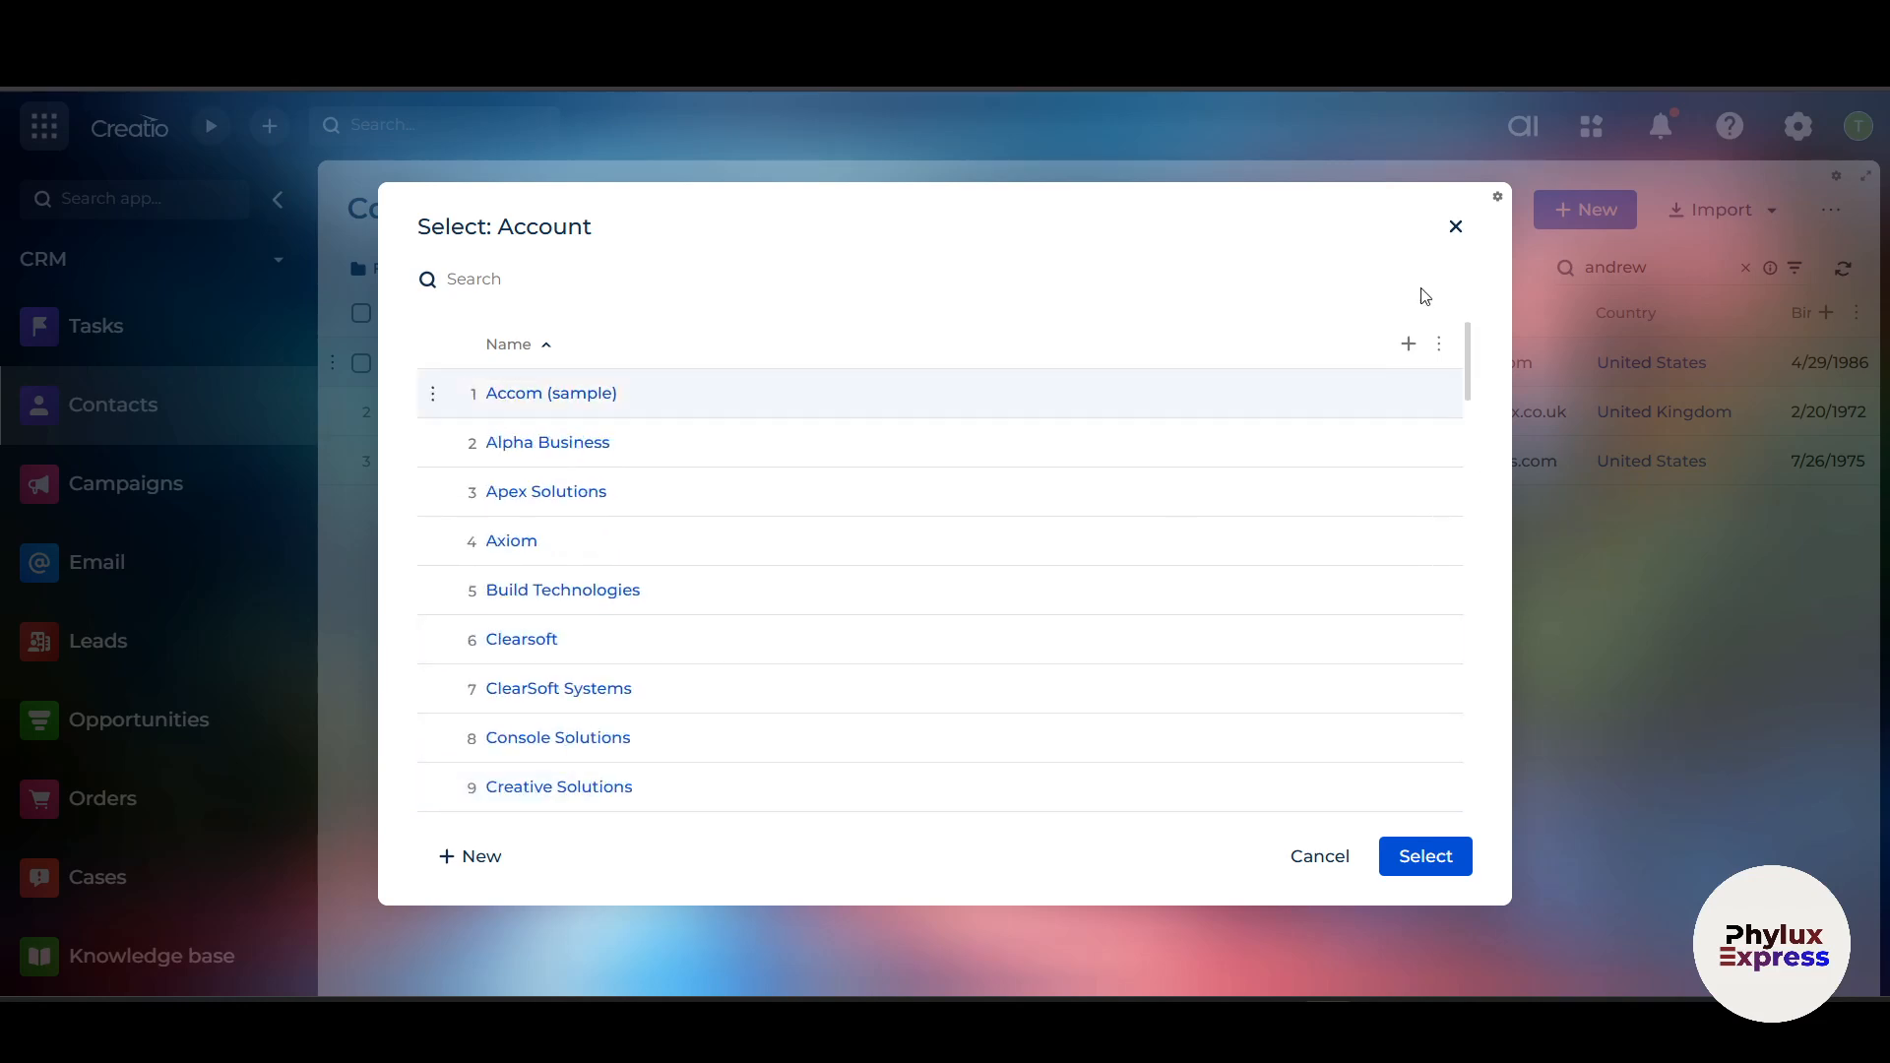
{"action": "left_click", "coordinate": [1456, 228]}
- Enter "xy" as the contact's full job title and save the new contact
{"action": "left_click", "coordinate": [872, 588]}
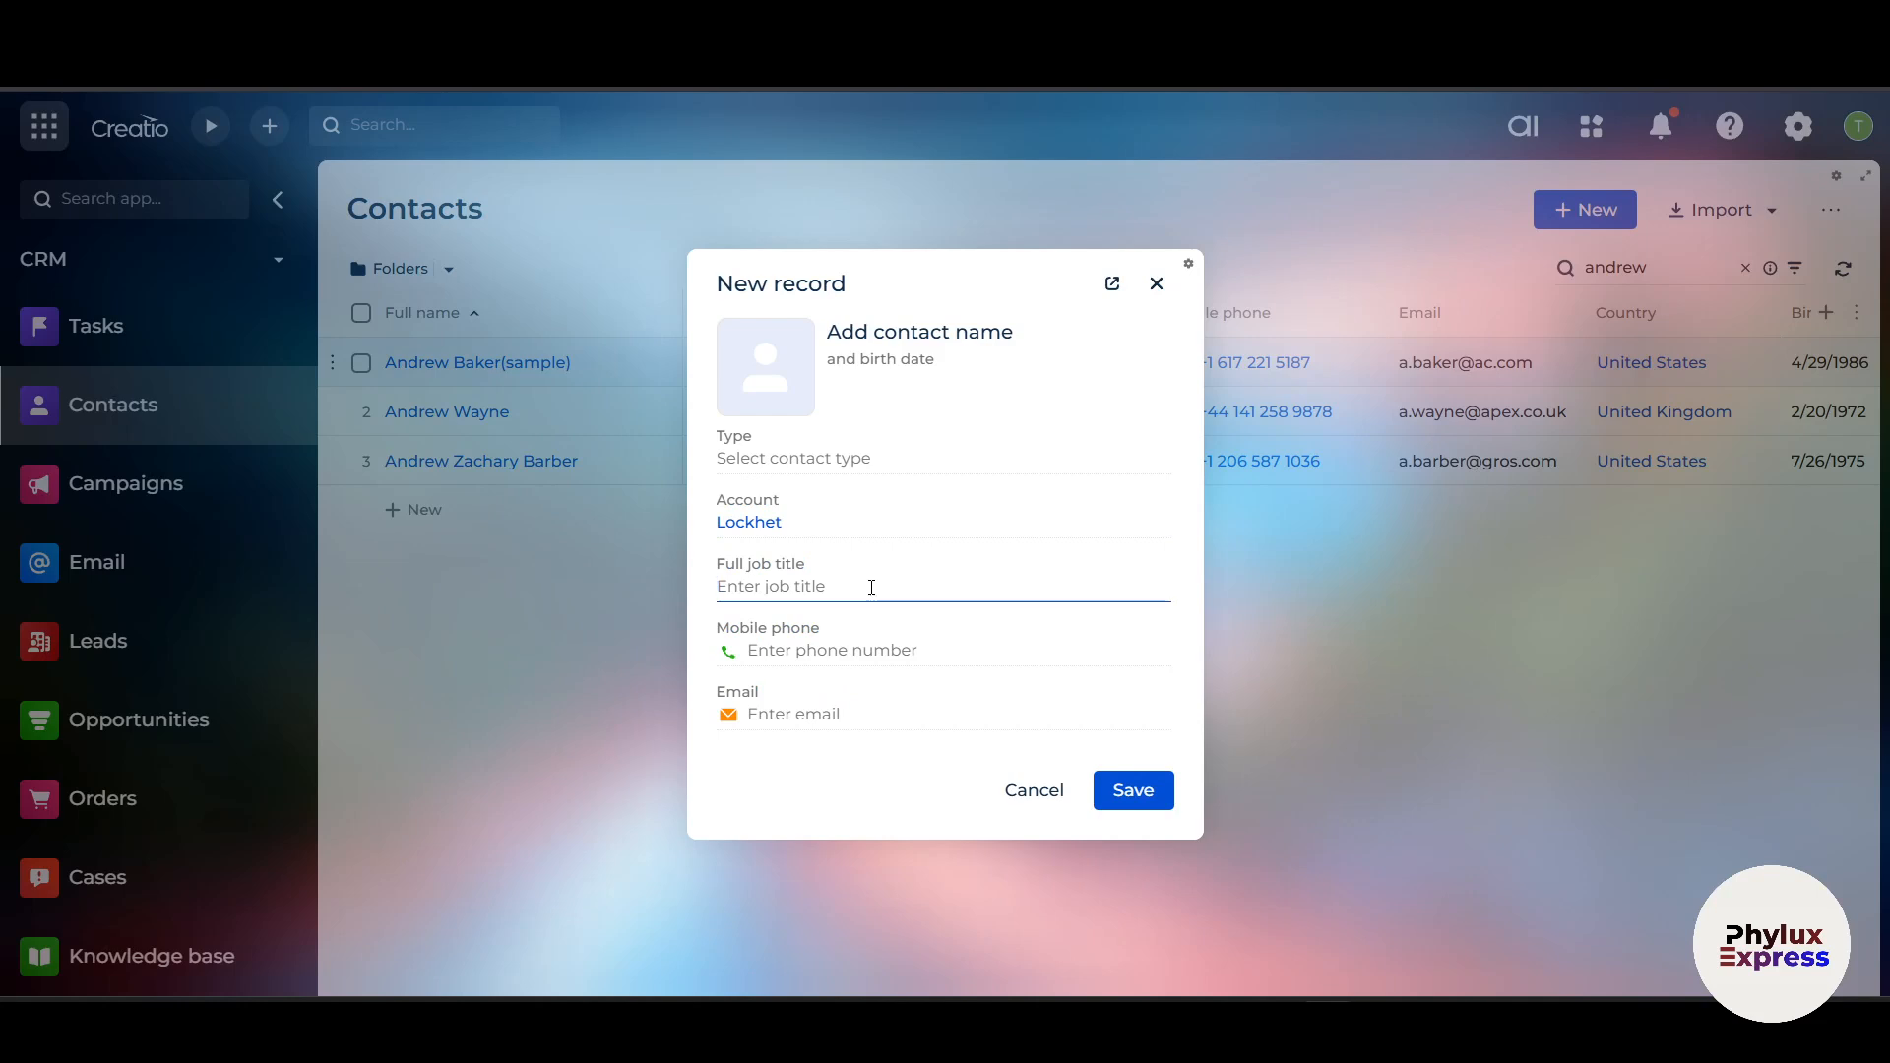
{"action": "type", "text": "xy"}
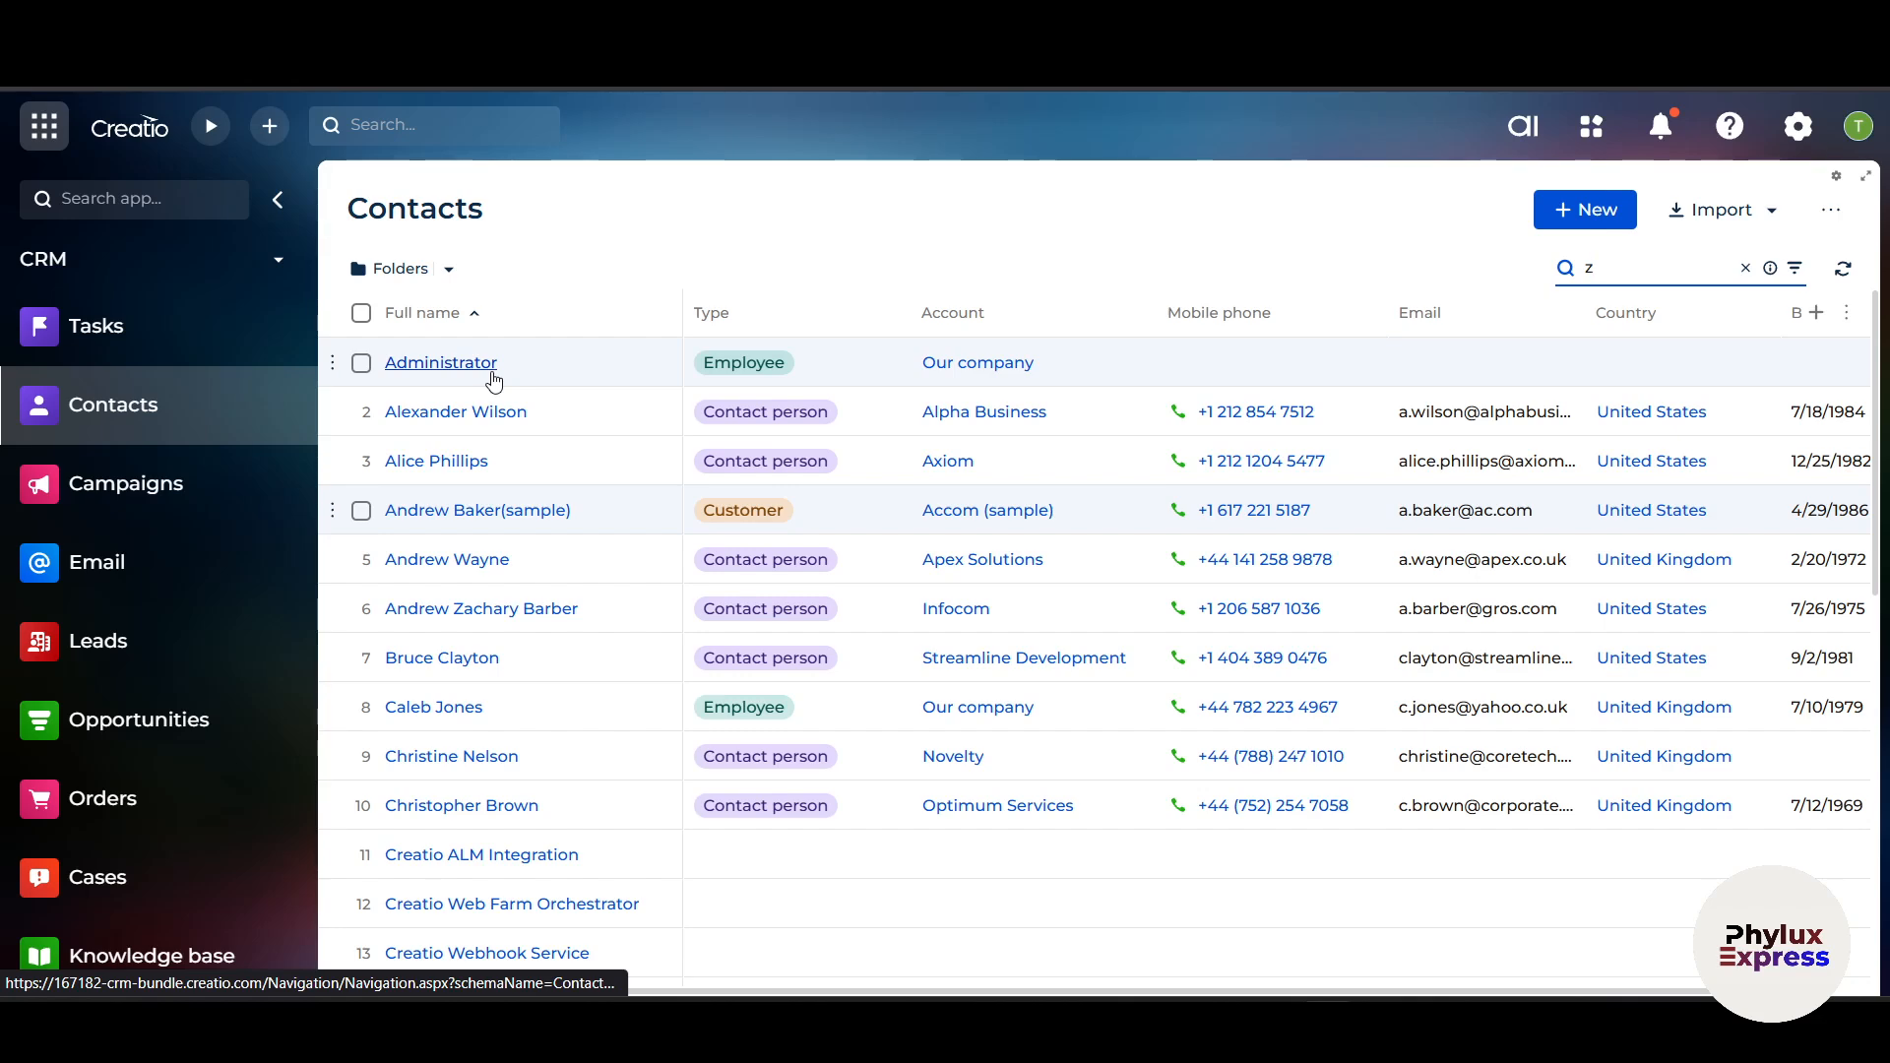
- Look through the contacts list and open the Tasks section
{"action": "scroll", "coordinate": [620, 394], "scroll_direction": "down", "scroll_amount": 9}
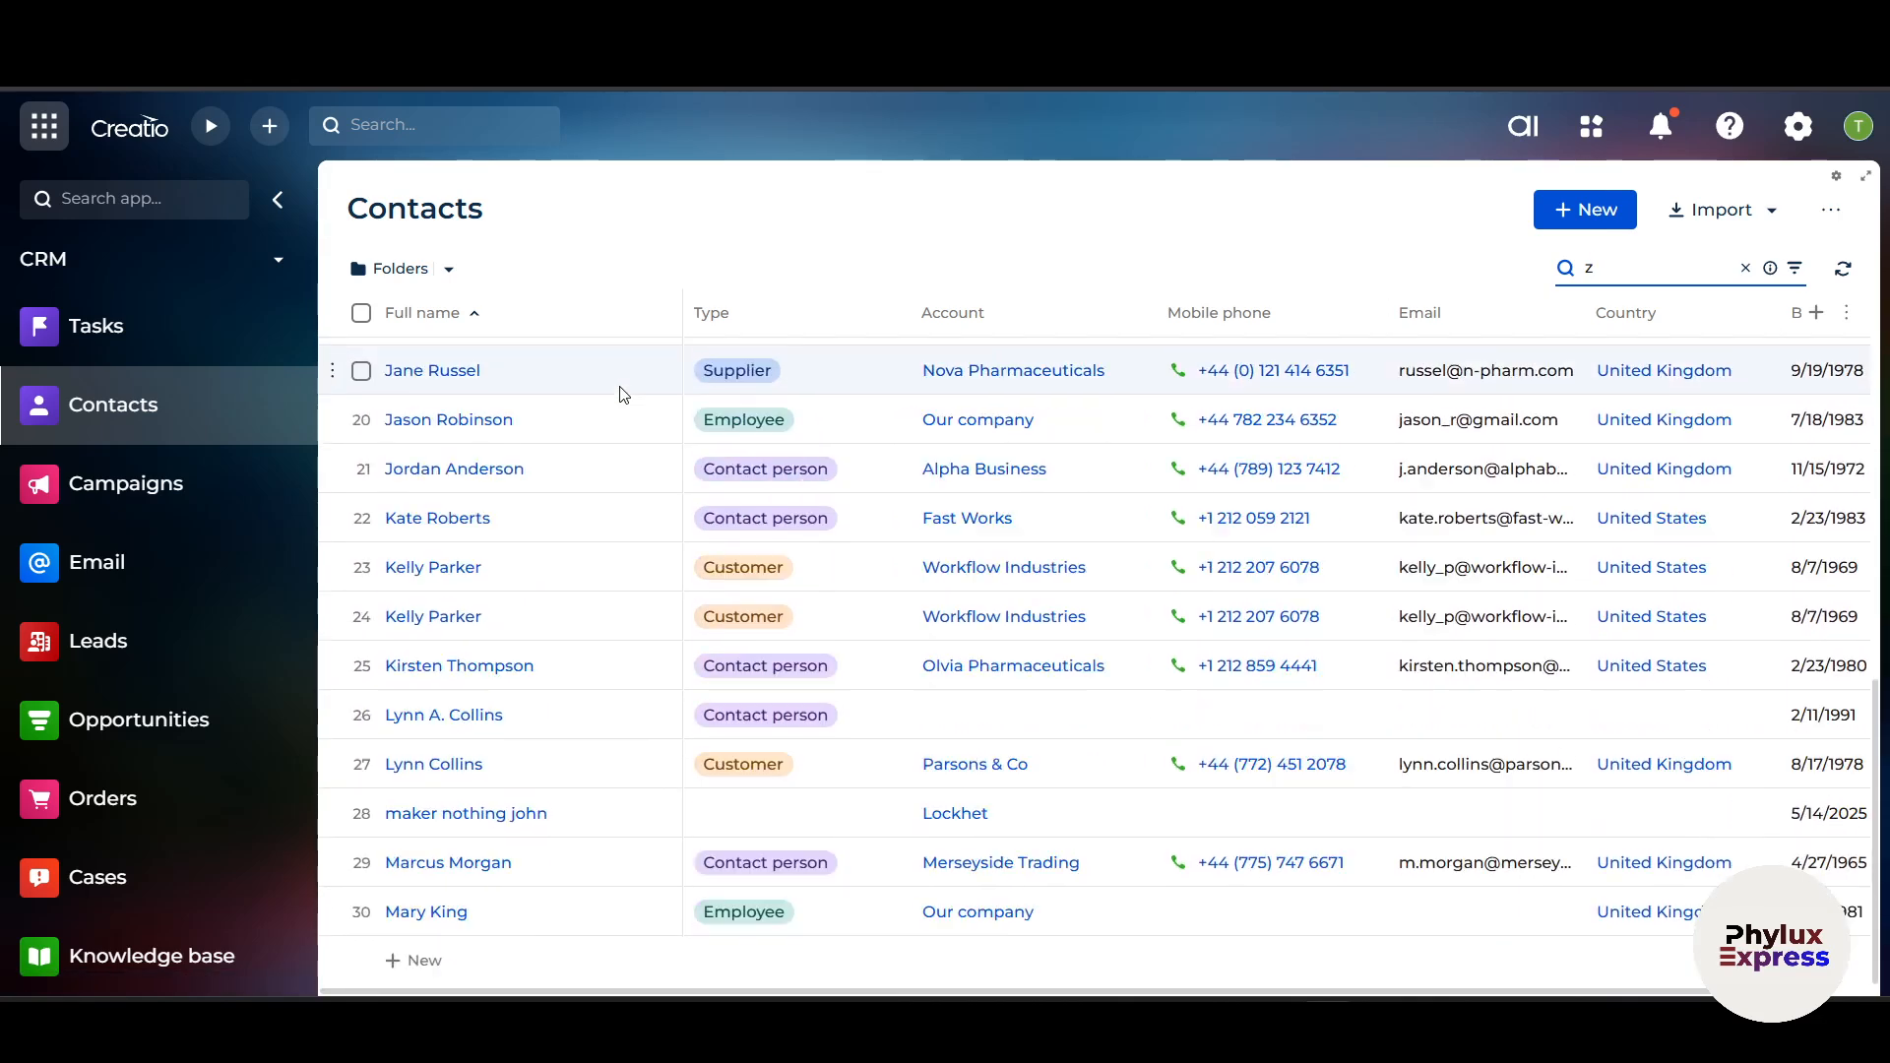
{"action": "scroll", "coordinate": [620, 393], "scroll_direction": "up", "scroll_amount": 1}
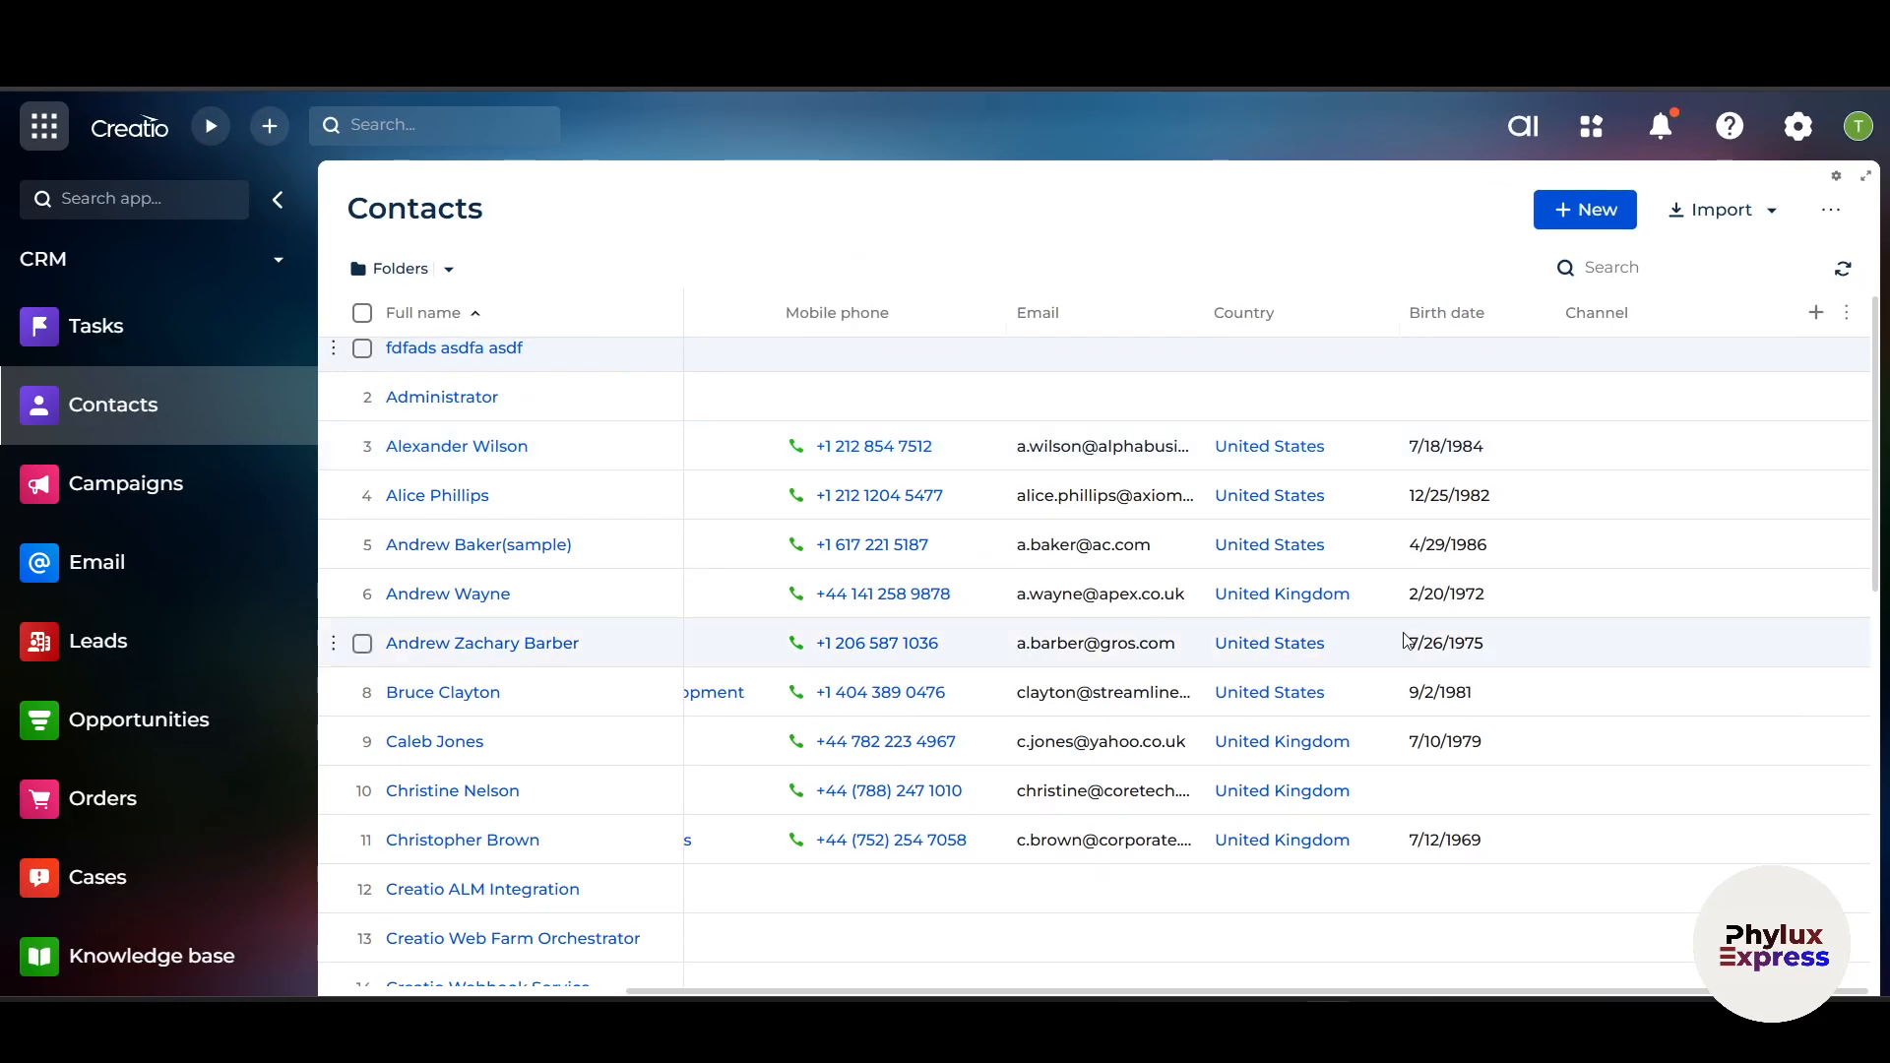
{"action": "scroll", "coordinate": [1398, 645], "scroll_direction": "up", "scroll_amount": 1}
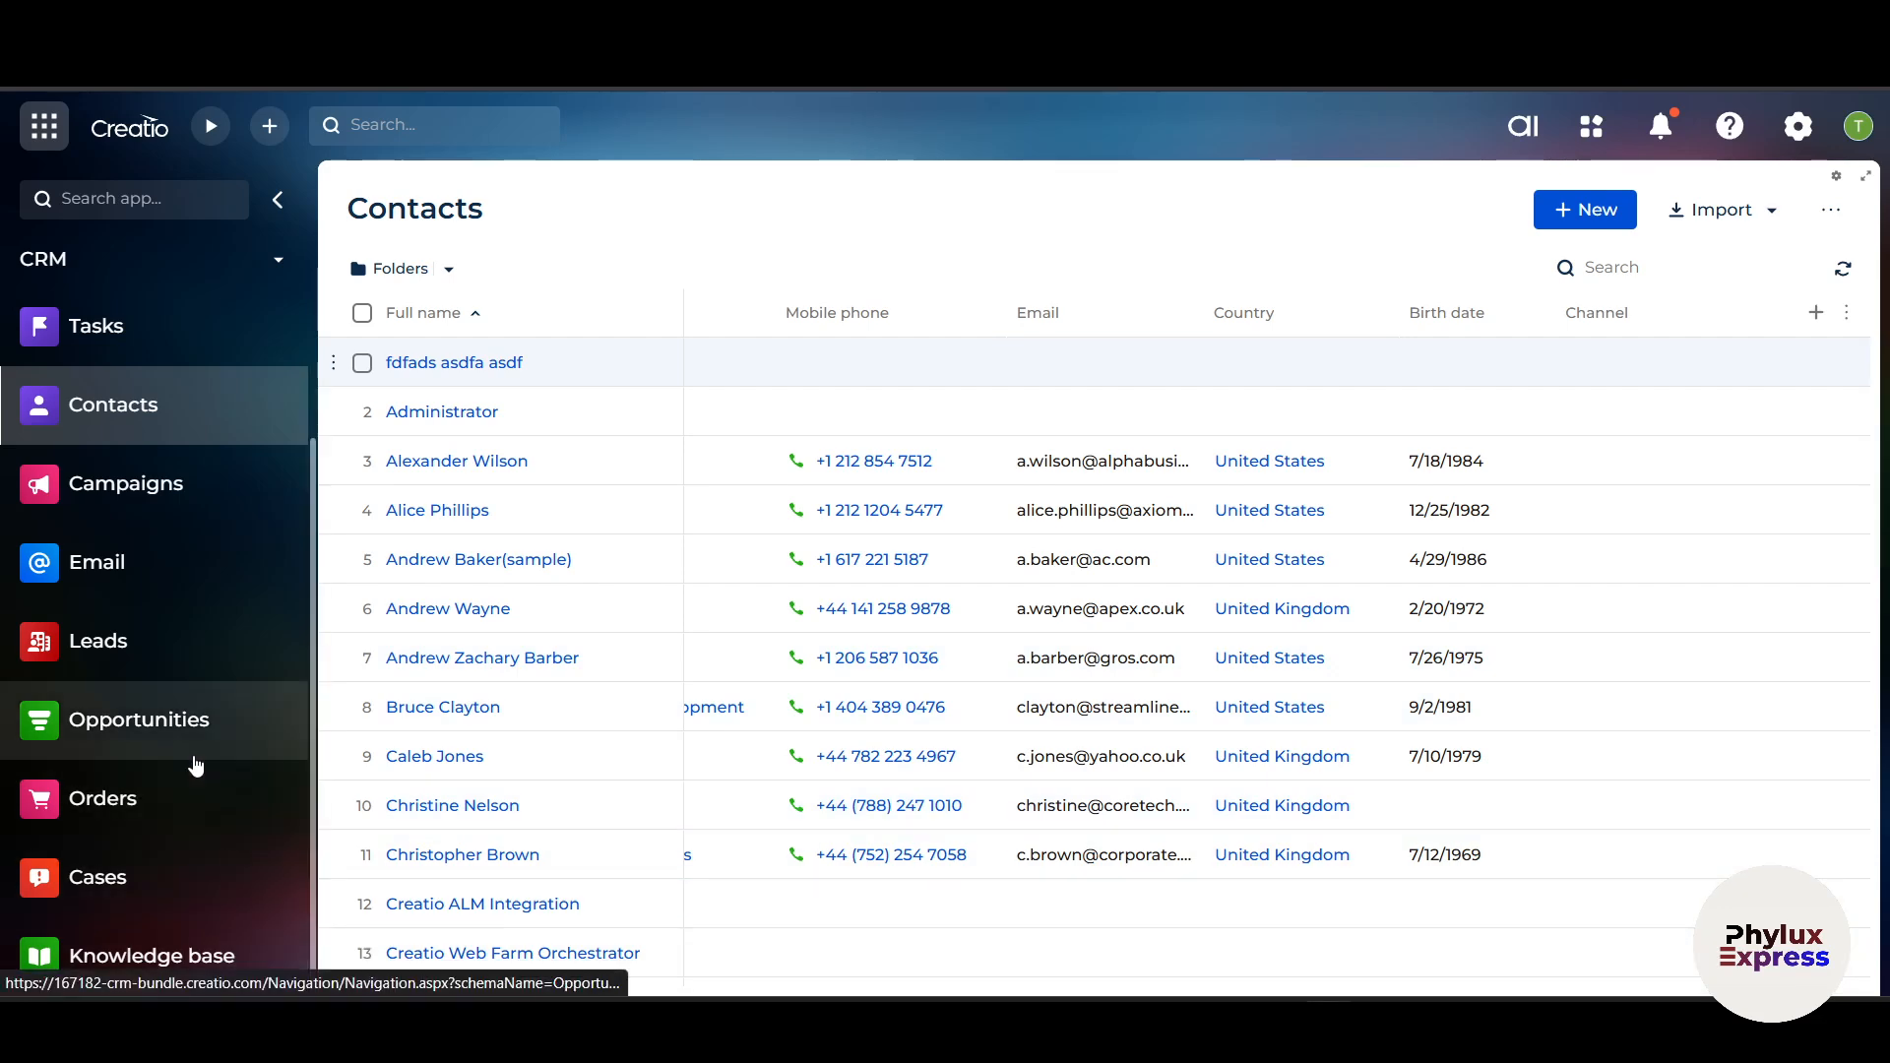
{"action": "scroll", "coordinate": [196, 766], "scroll_direction": "up", "scroll_amount": 3}
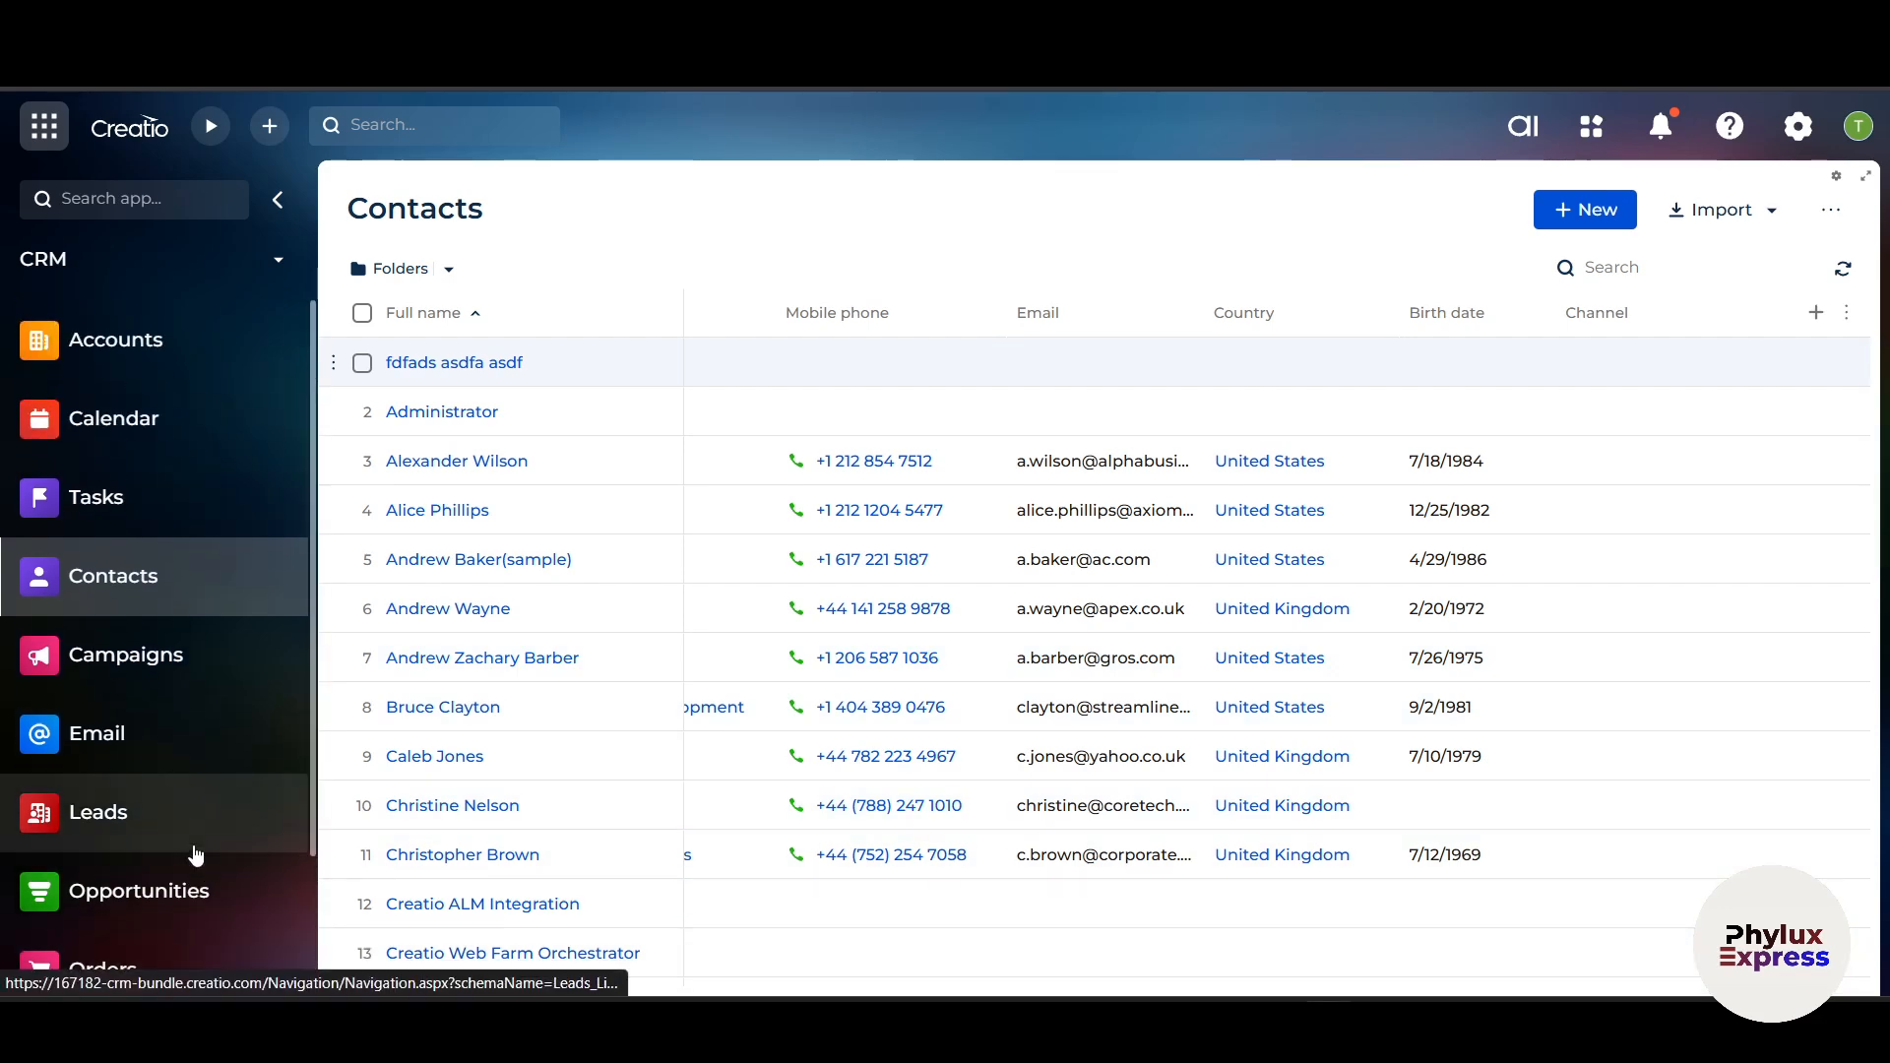
{"action": "left_click", "coordinate": [149, 524]}
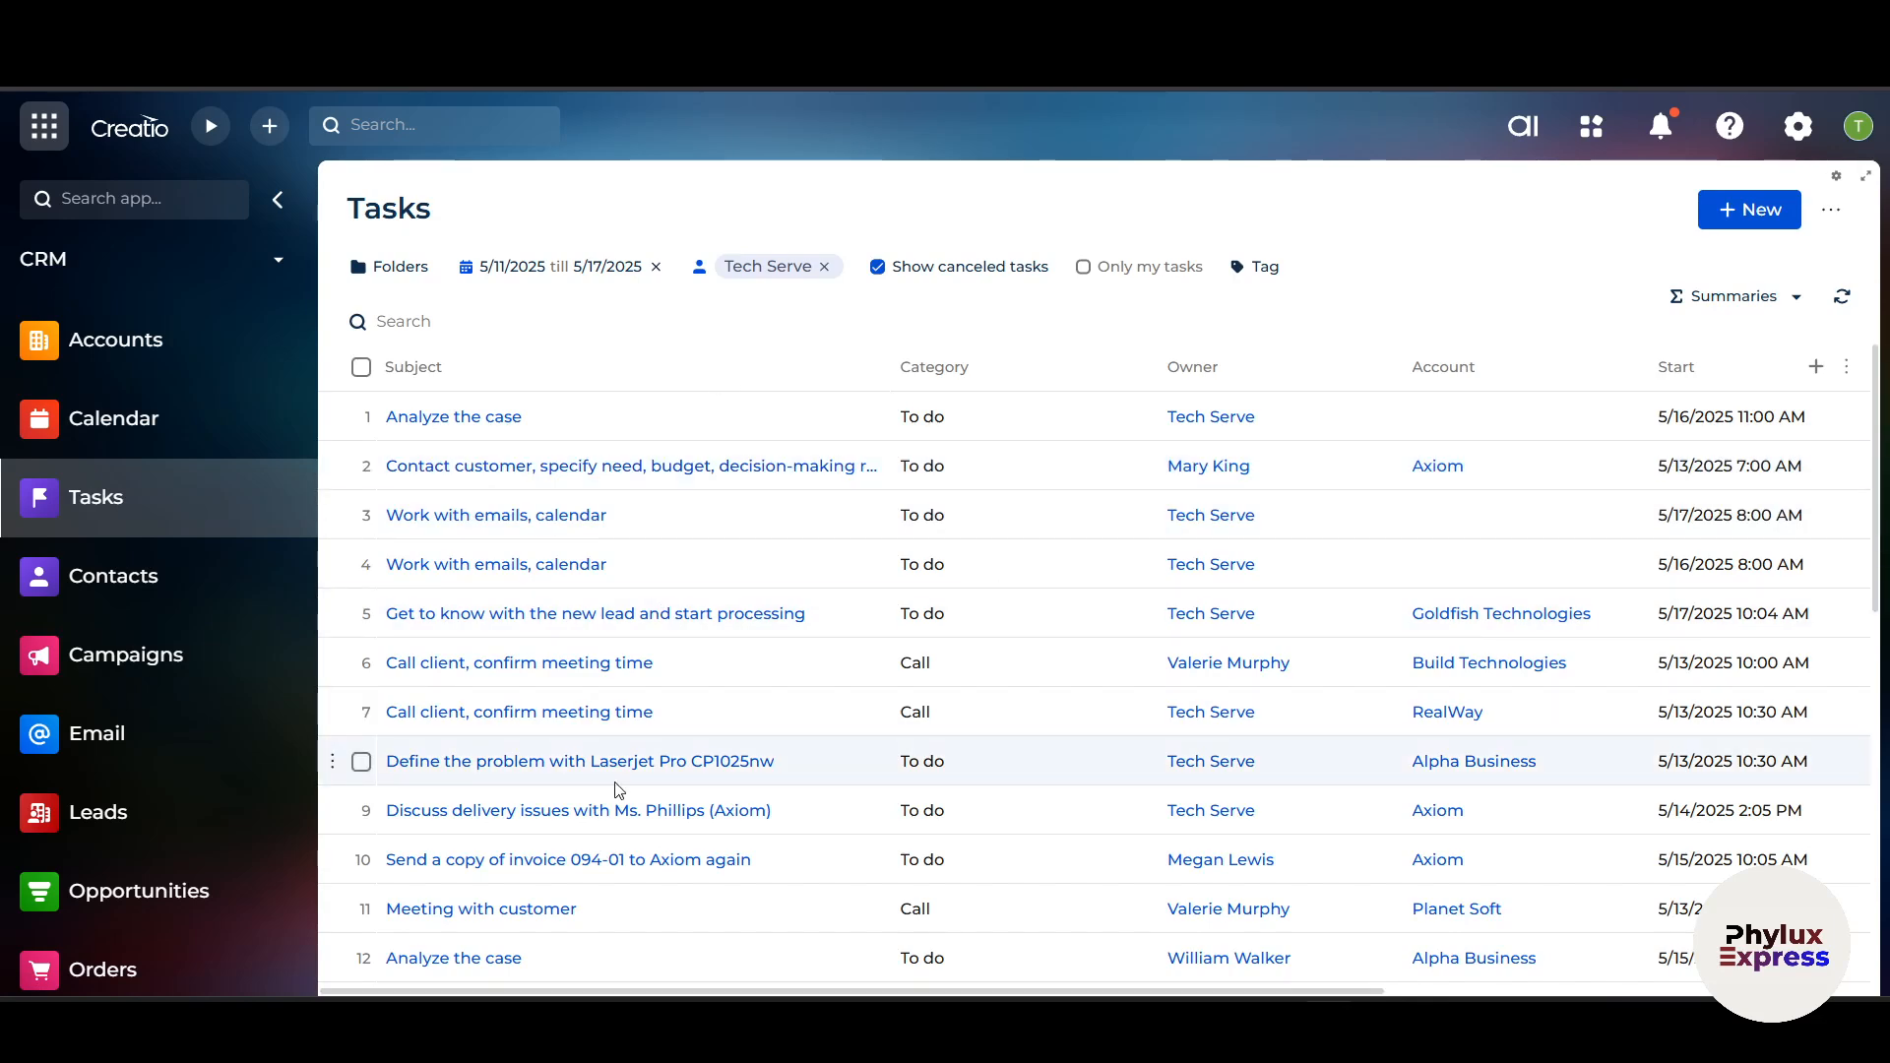
- Look through the task list and open the first "Analyze the case" task
{"action": "scroll", "coordinate": [618, 791], "scroll_direction": "down", "scroll_amount": 3}
{"action": "scroll", "coordinate": [612, 784], "scroll_direction": "up", "scroll_amount": 5}
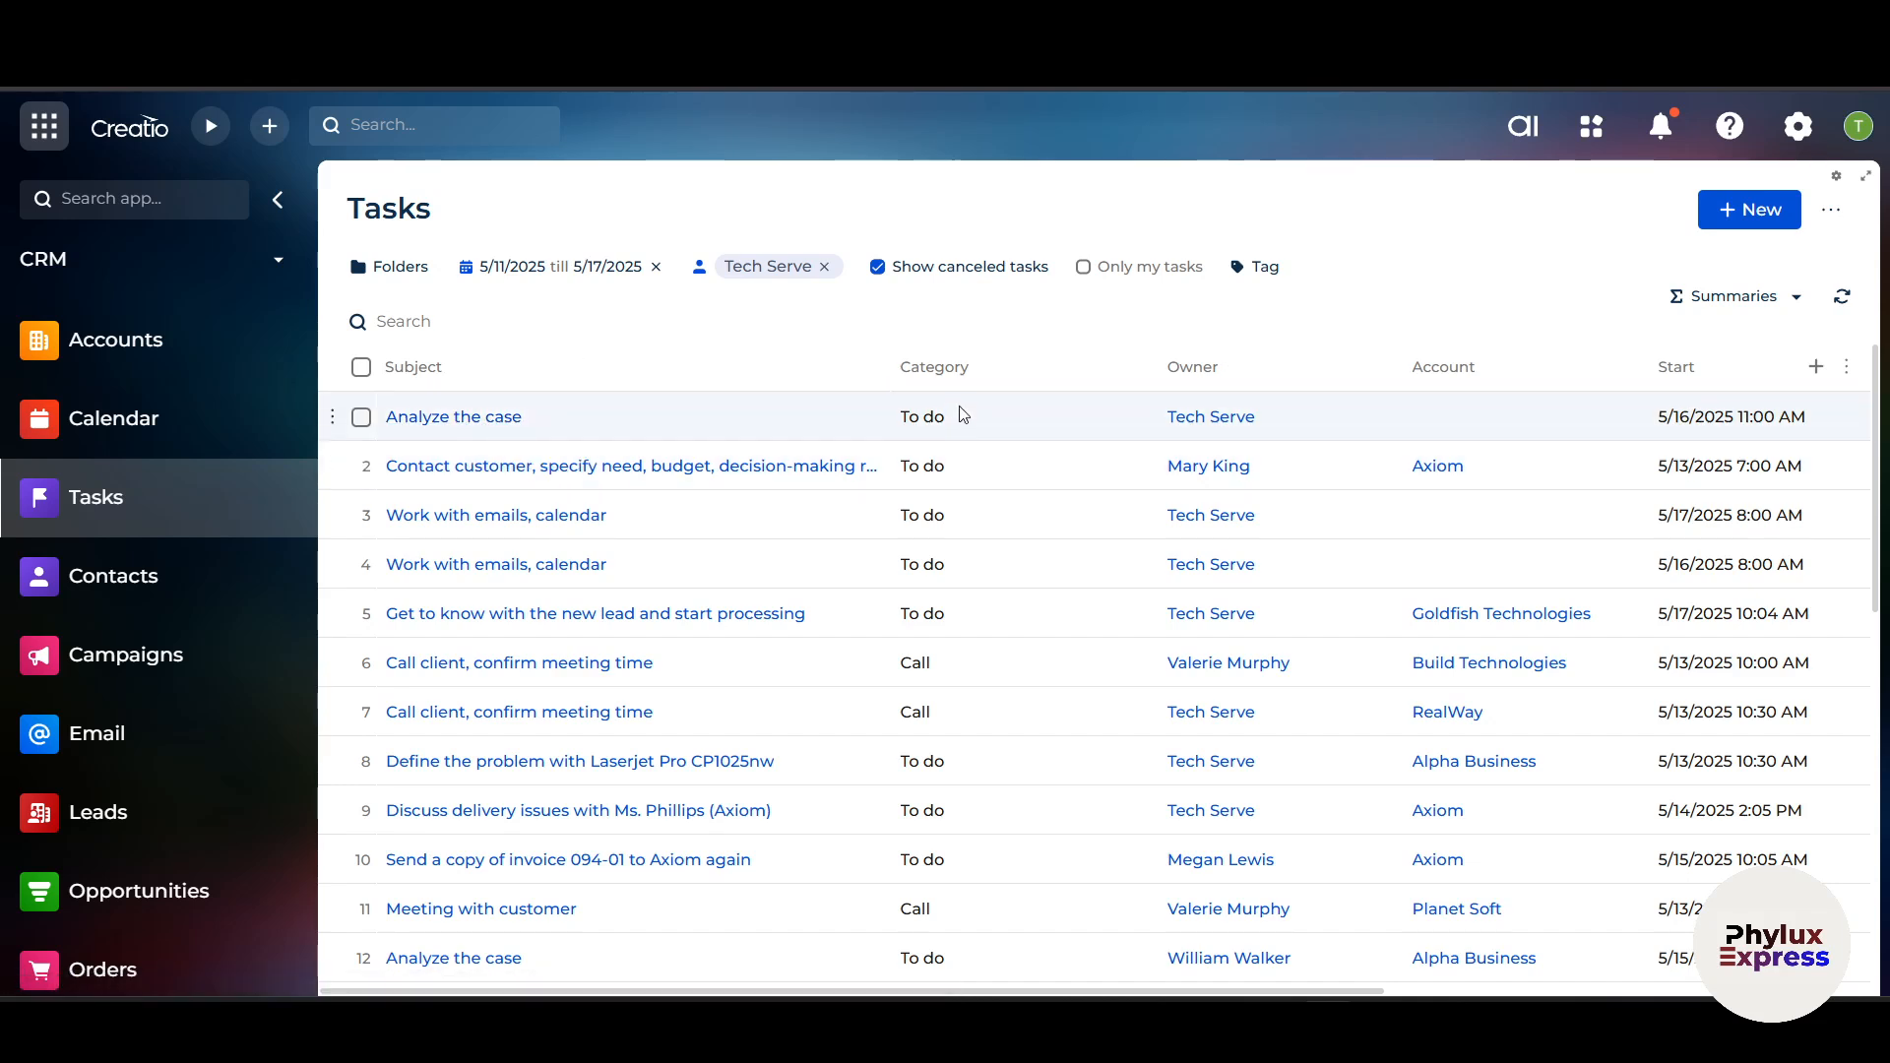
{"action": "left_click", "coordinate": [486, 418]}
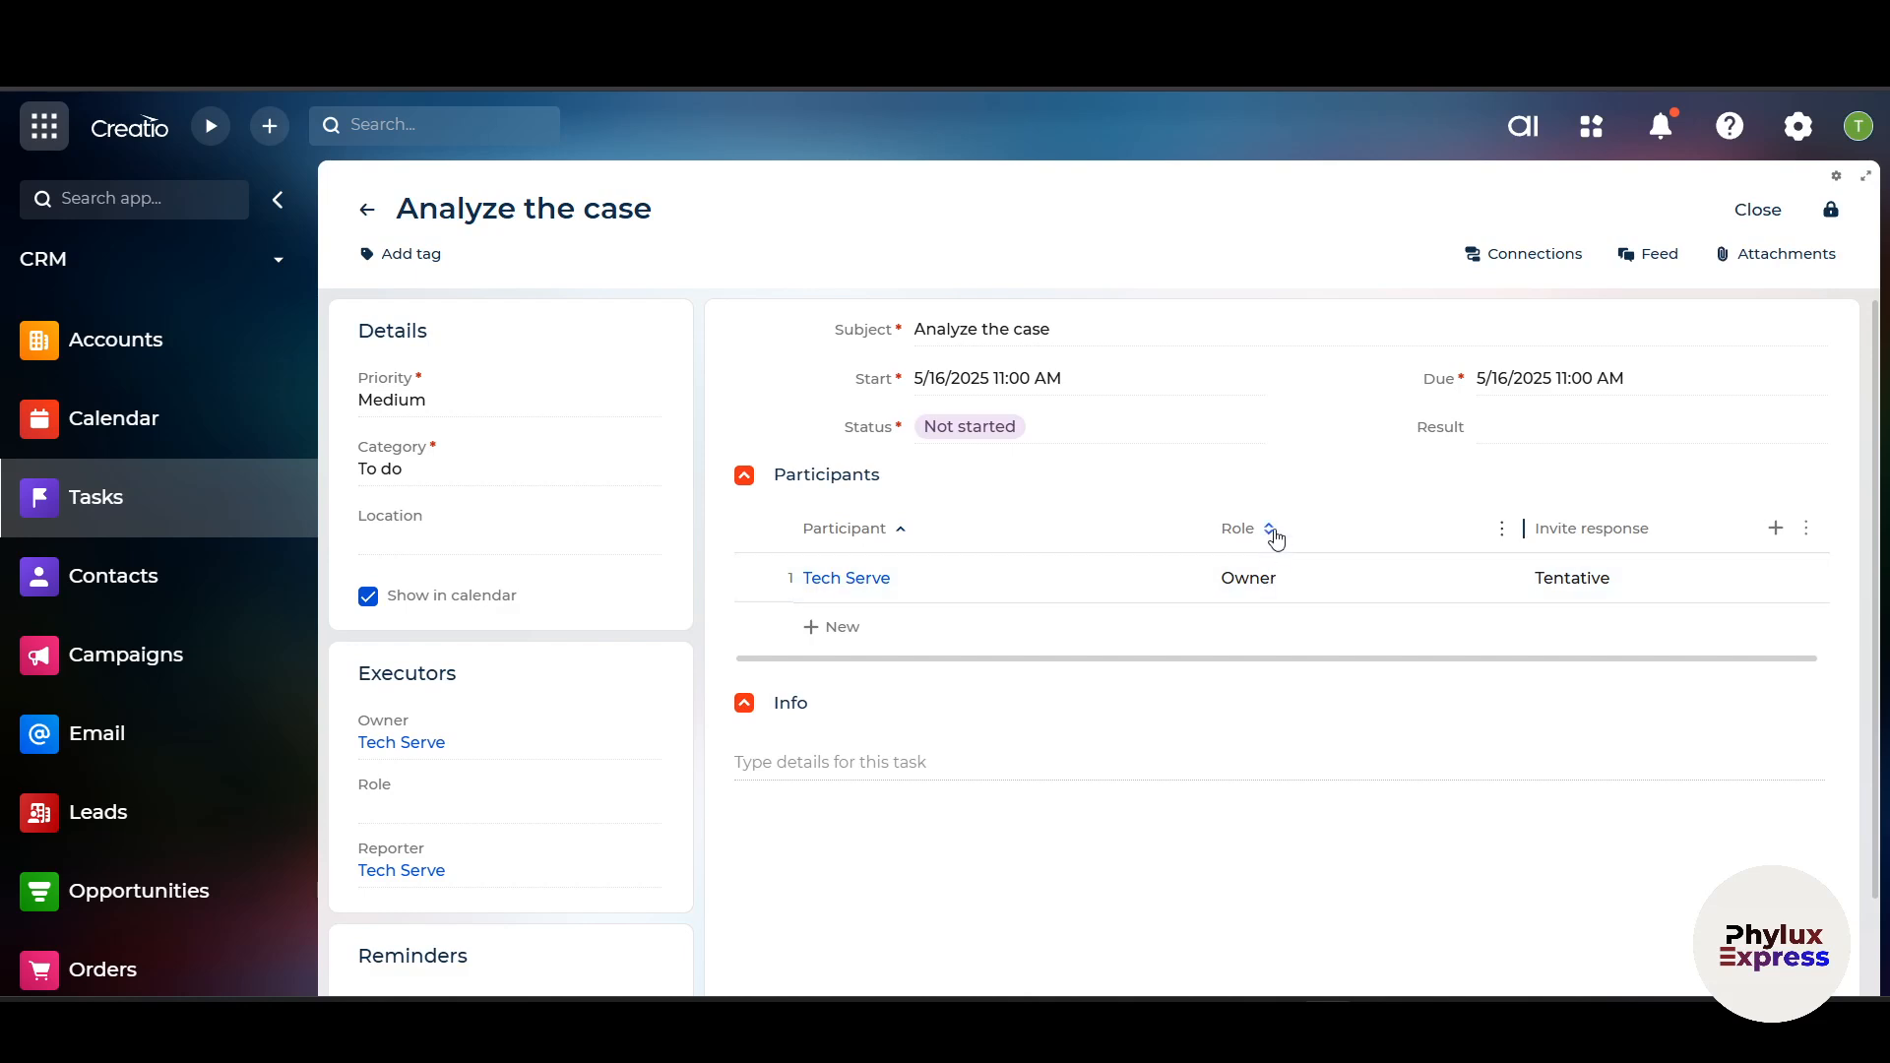
- Clear the Owner role of the task's participant and try to enter "Ceo" as the role instead
{"action": "left_click", "coordinate": [1270, 578]}
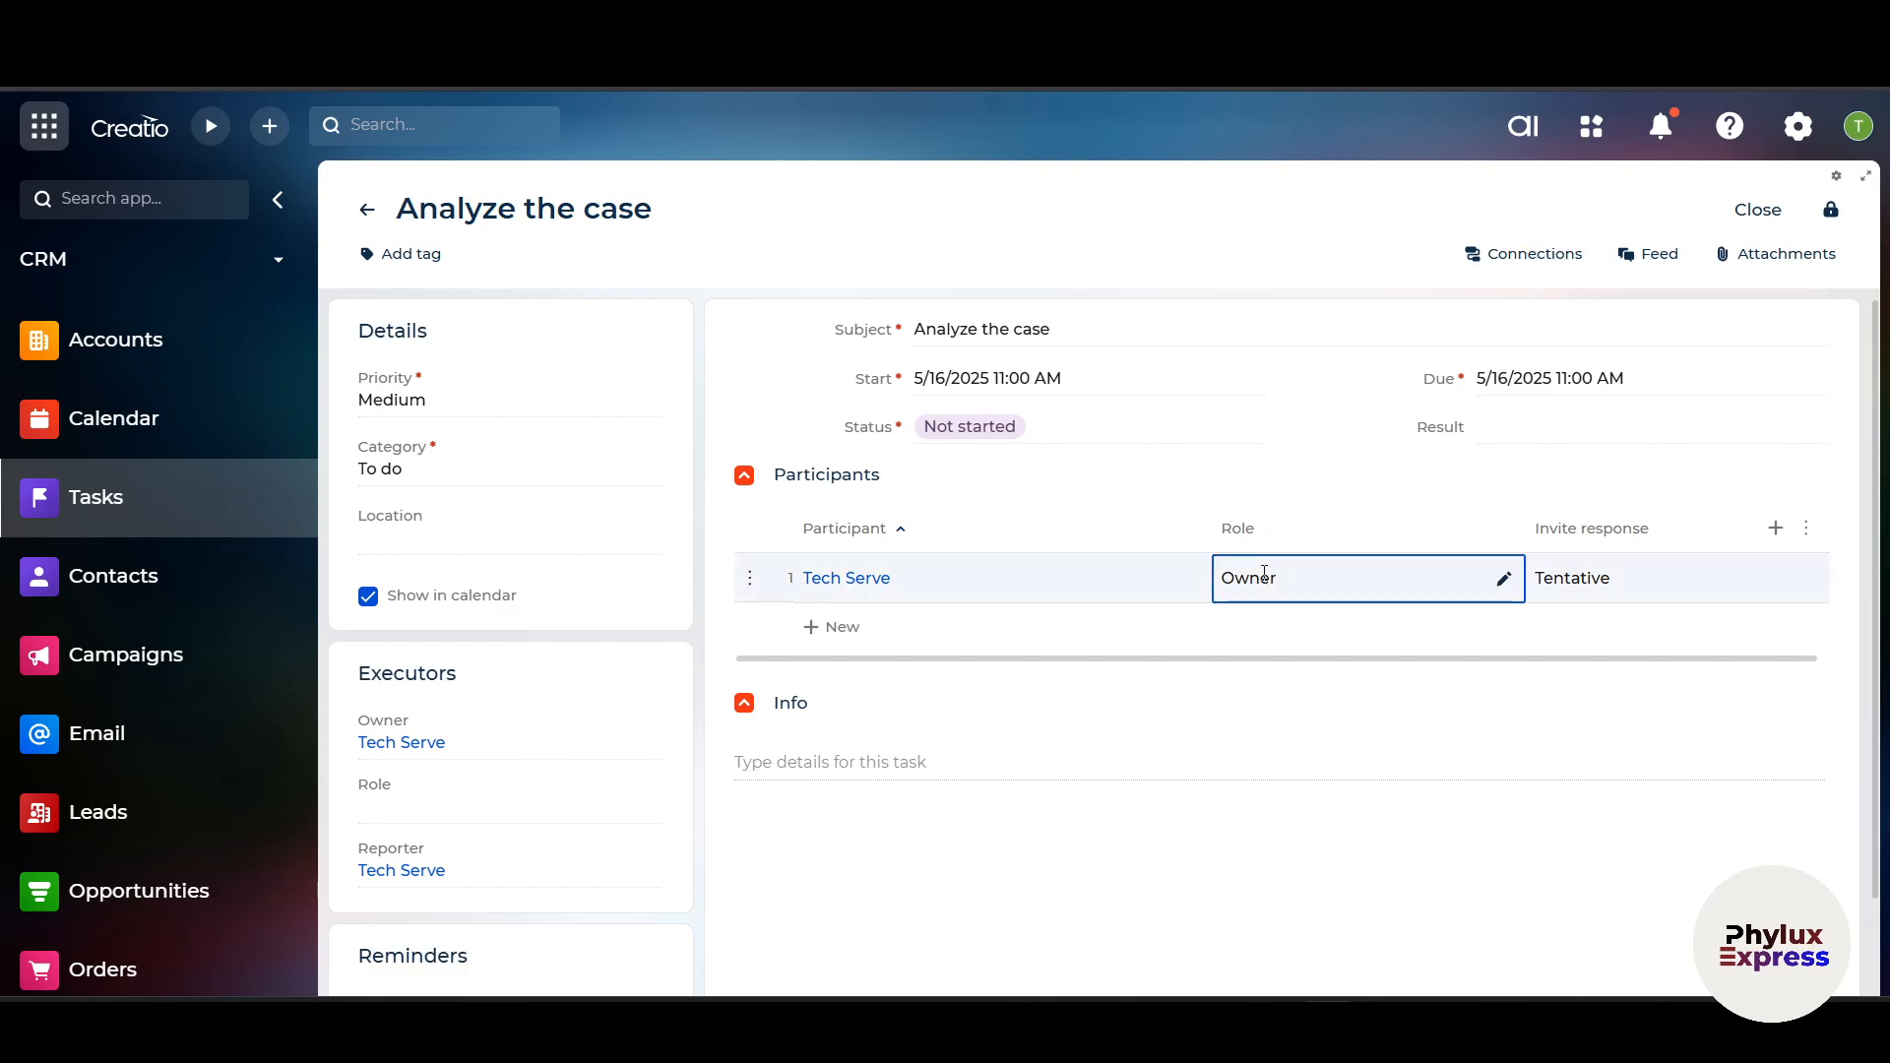
{"action": "left_click", "coordinate": [1500, 583]}
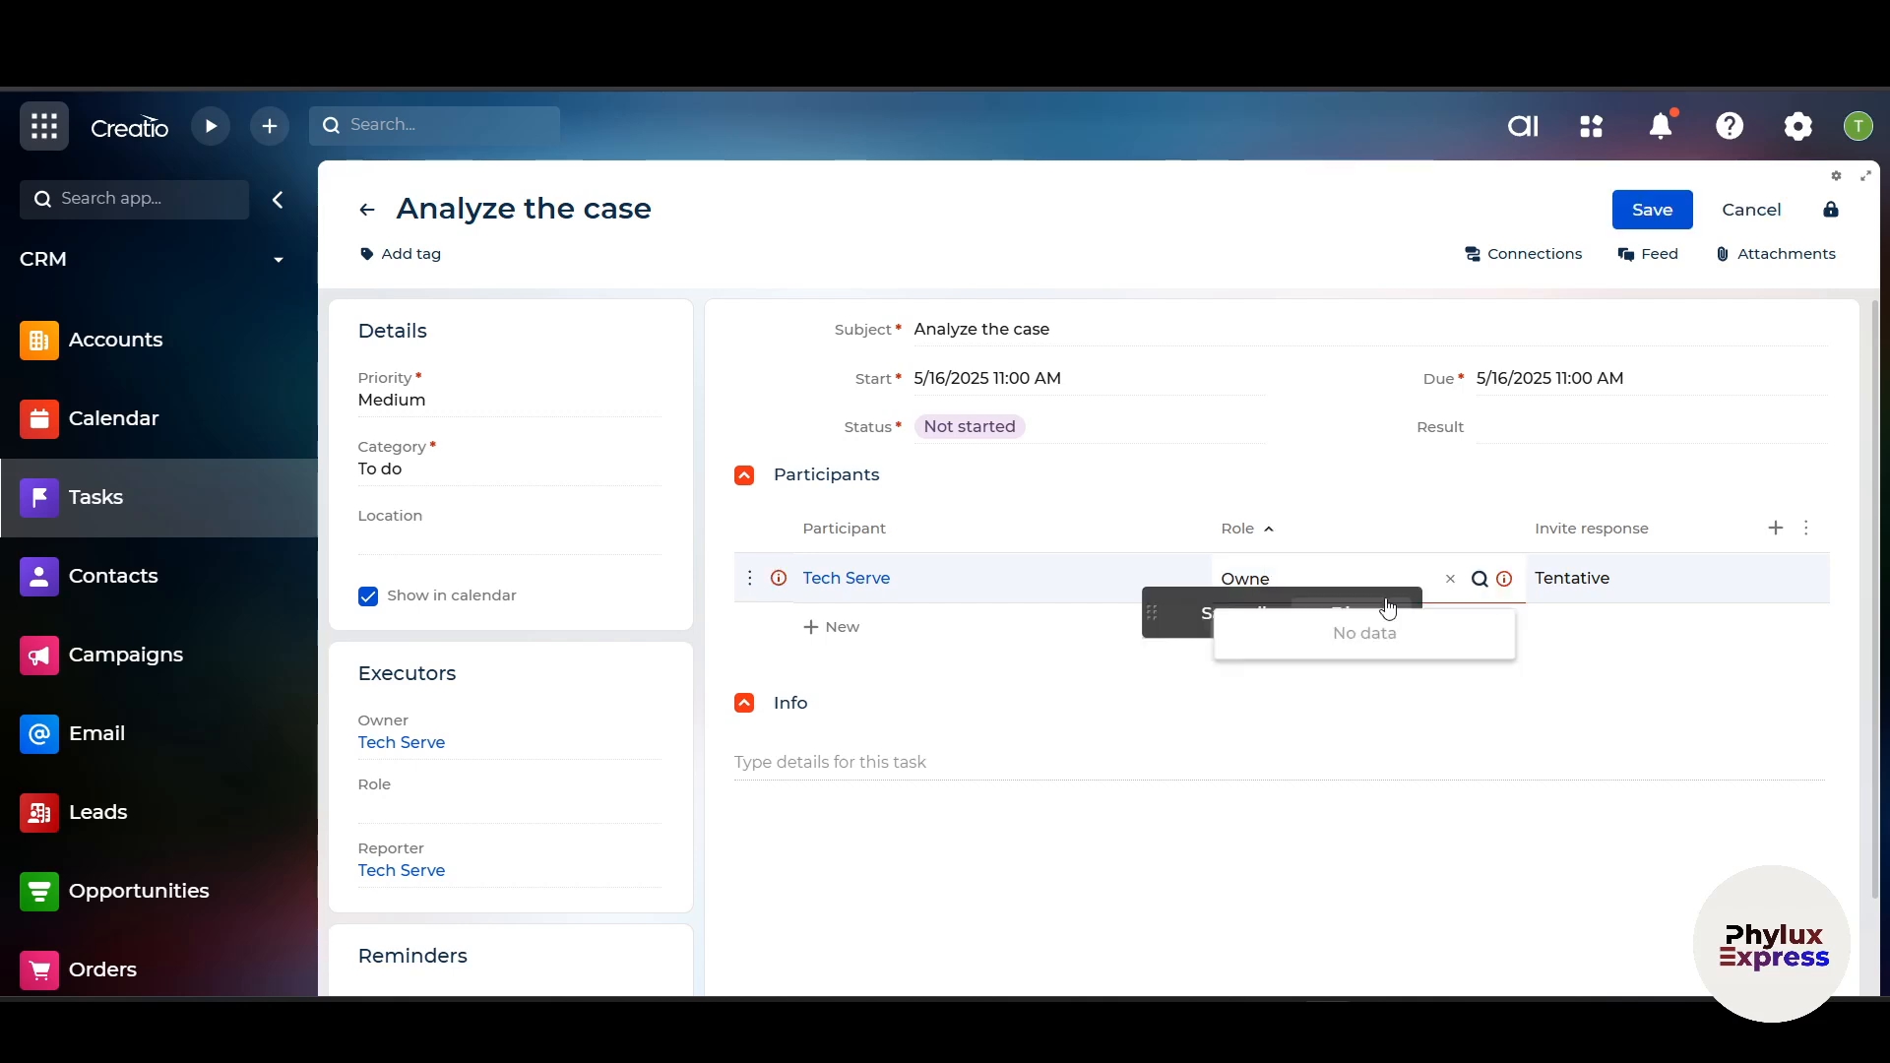
{"action": "key", "text": "BackSpace"}
{"action": "key", "text": "BackSpace"}
{"action": "key", "text": "BackSpace"}
{"action": "key", "text": "BackSpace"}
{"action": "key", "text": "BackSpace"}
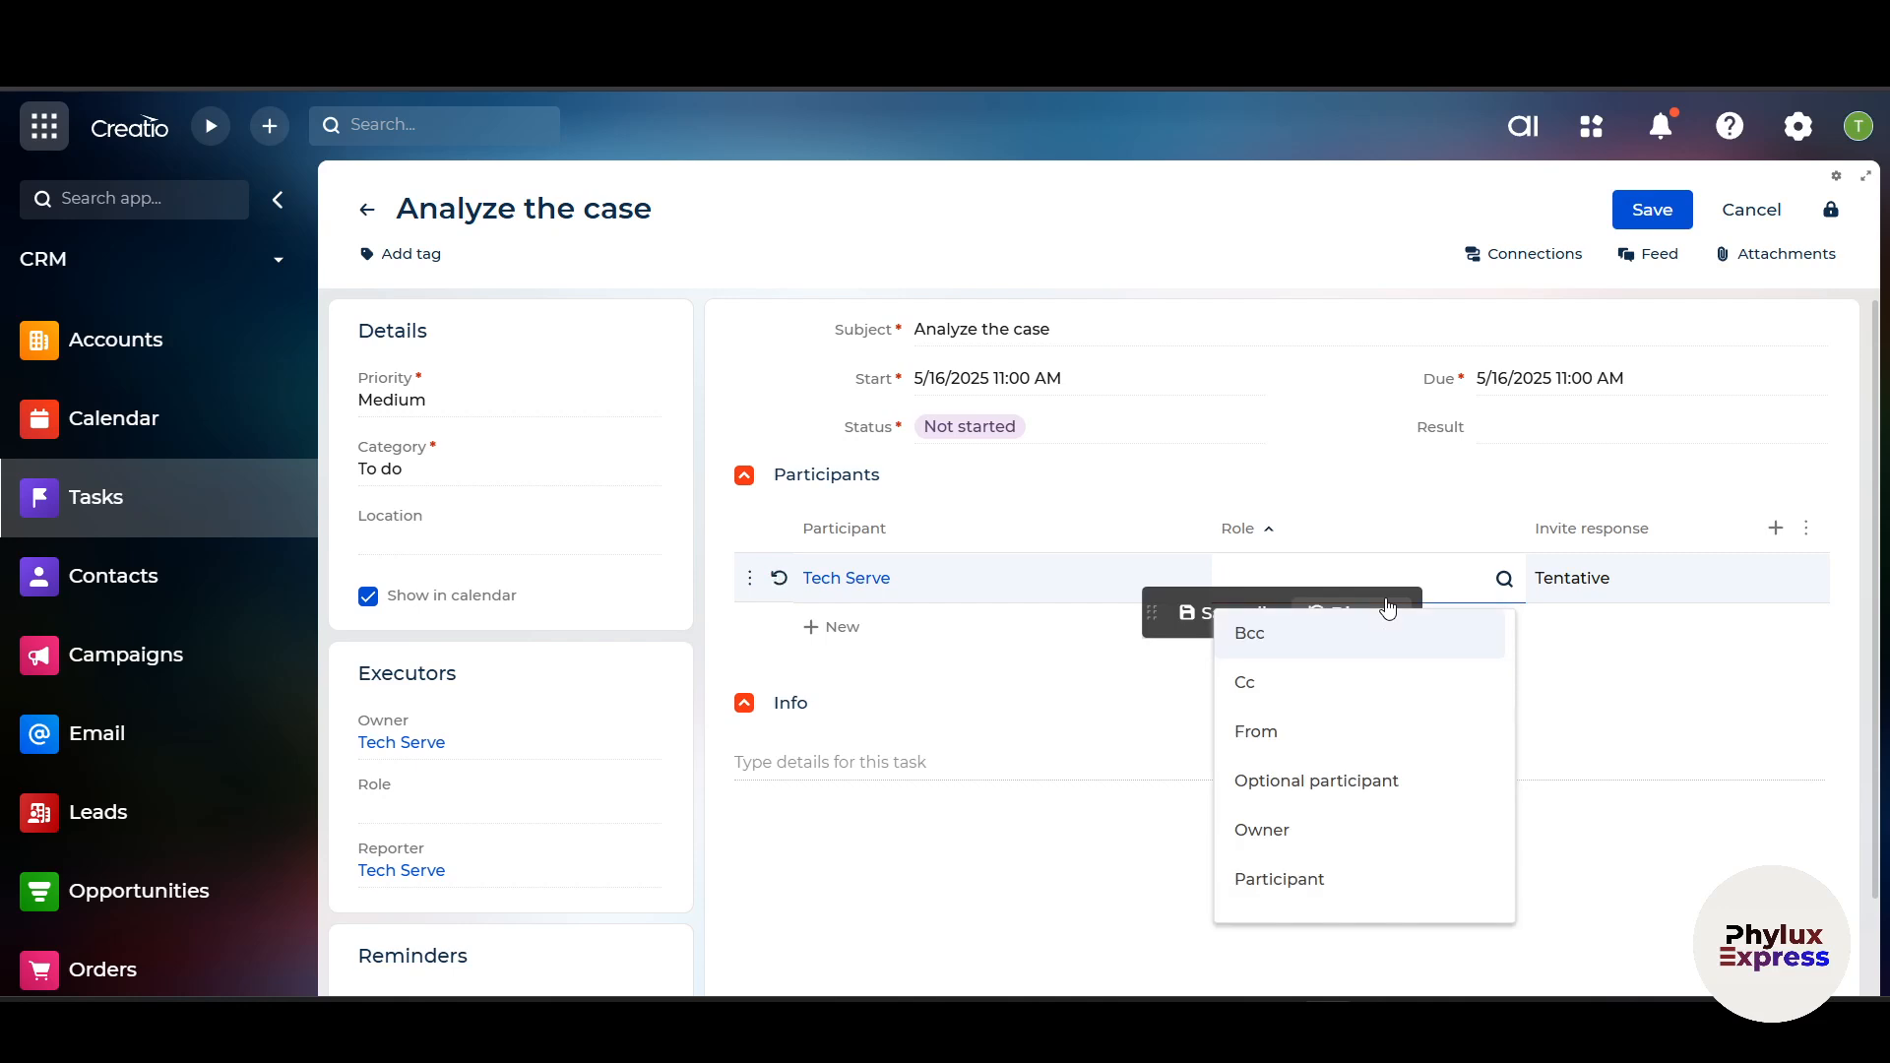
{"action": "type", "text": "Ceo"}
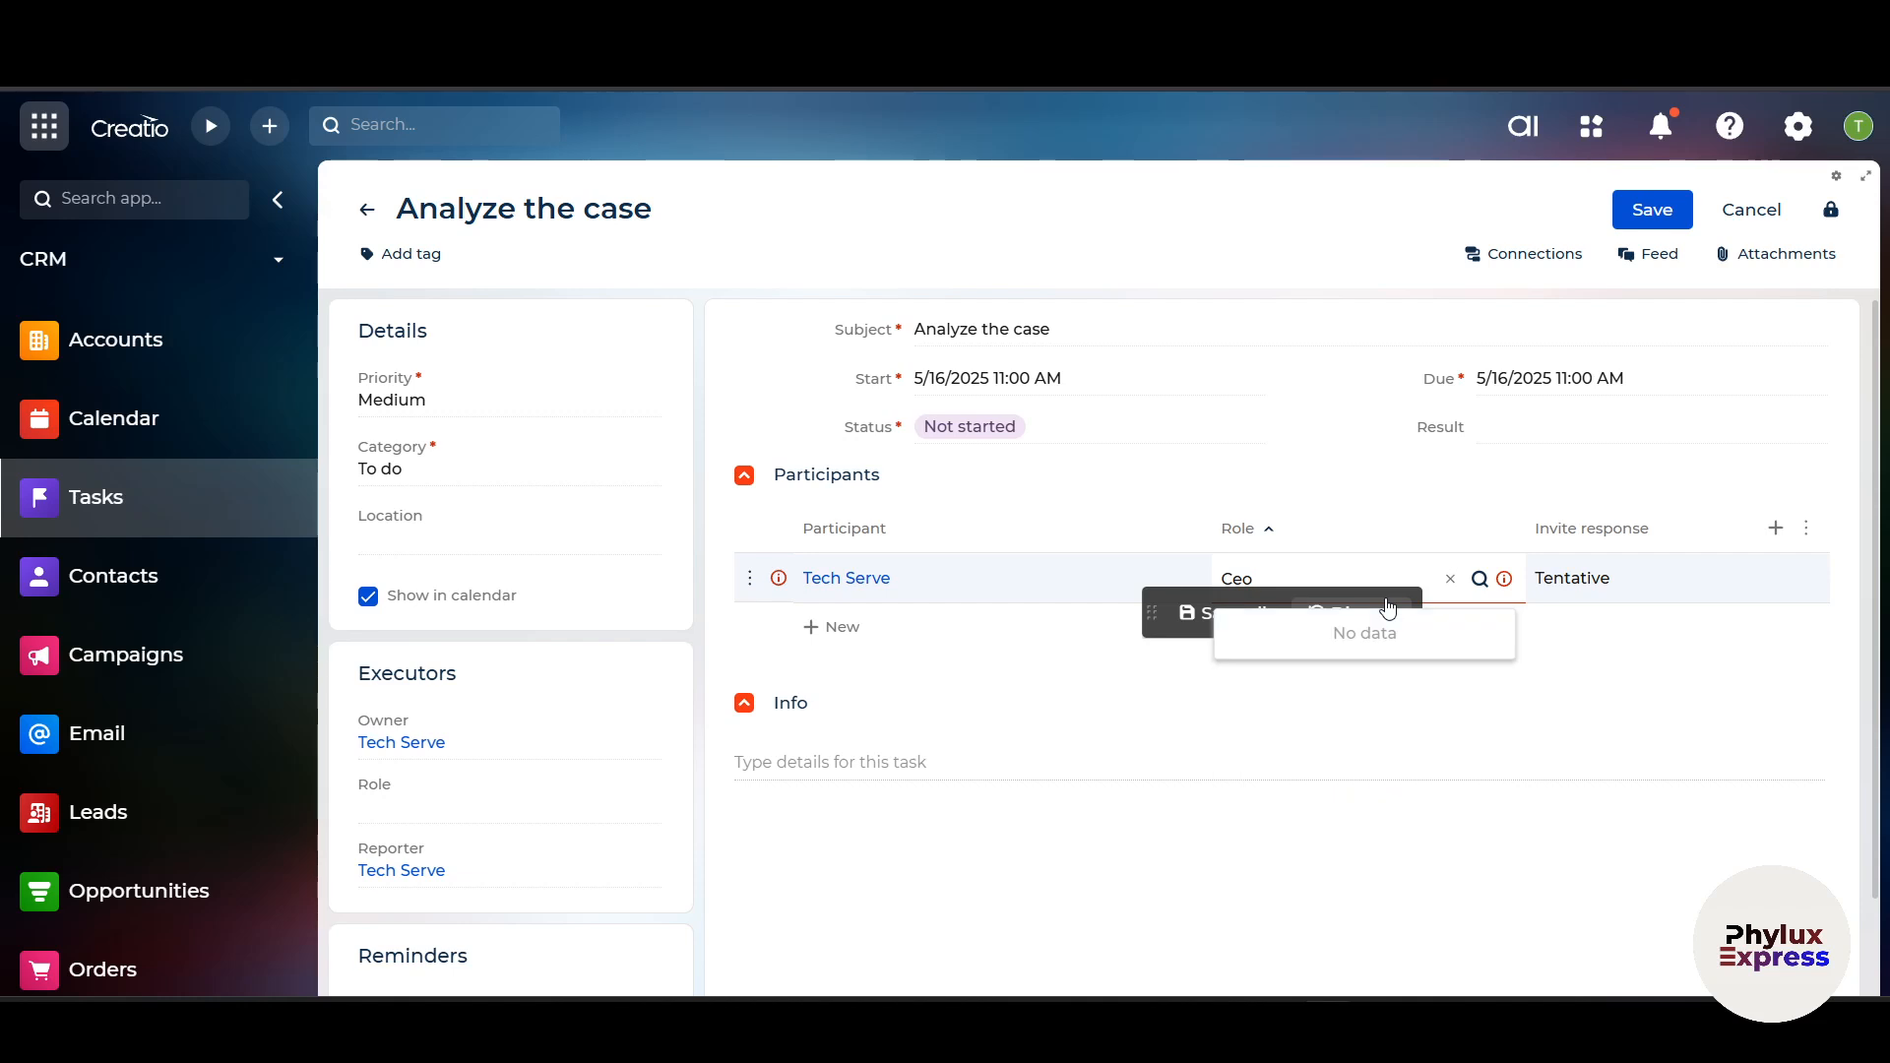
{"action": "left_click", "coordinate": [1417, 764]}
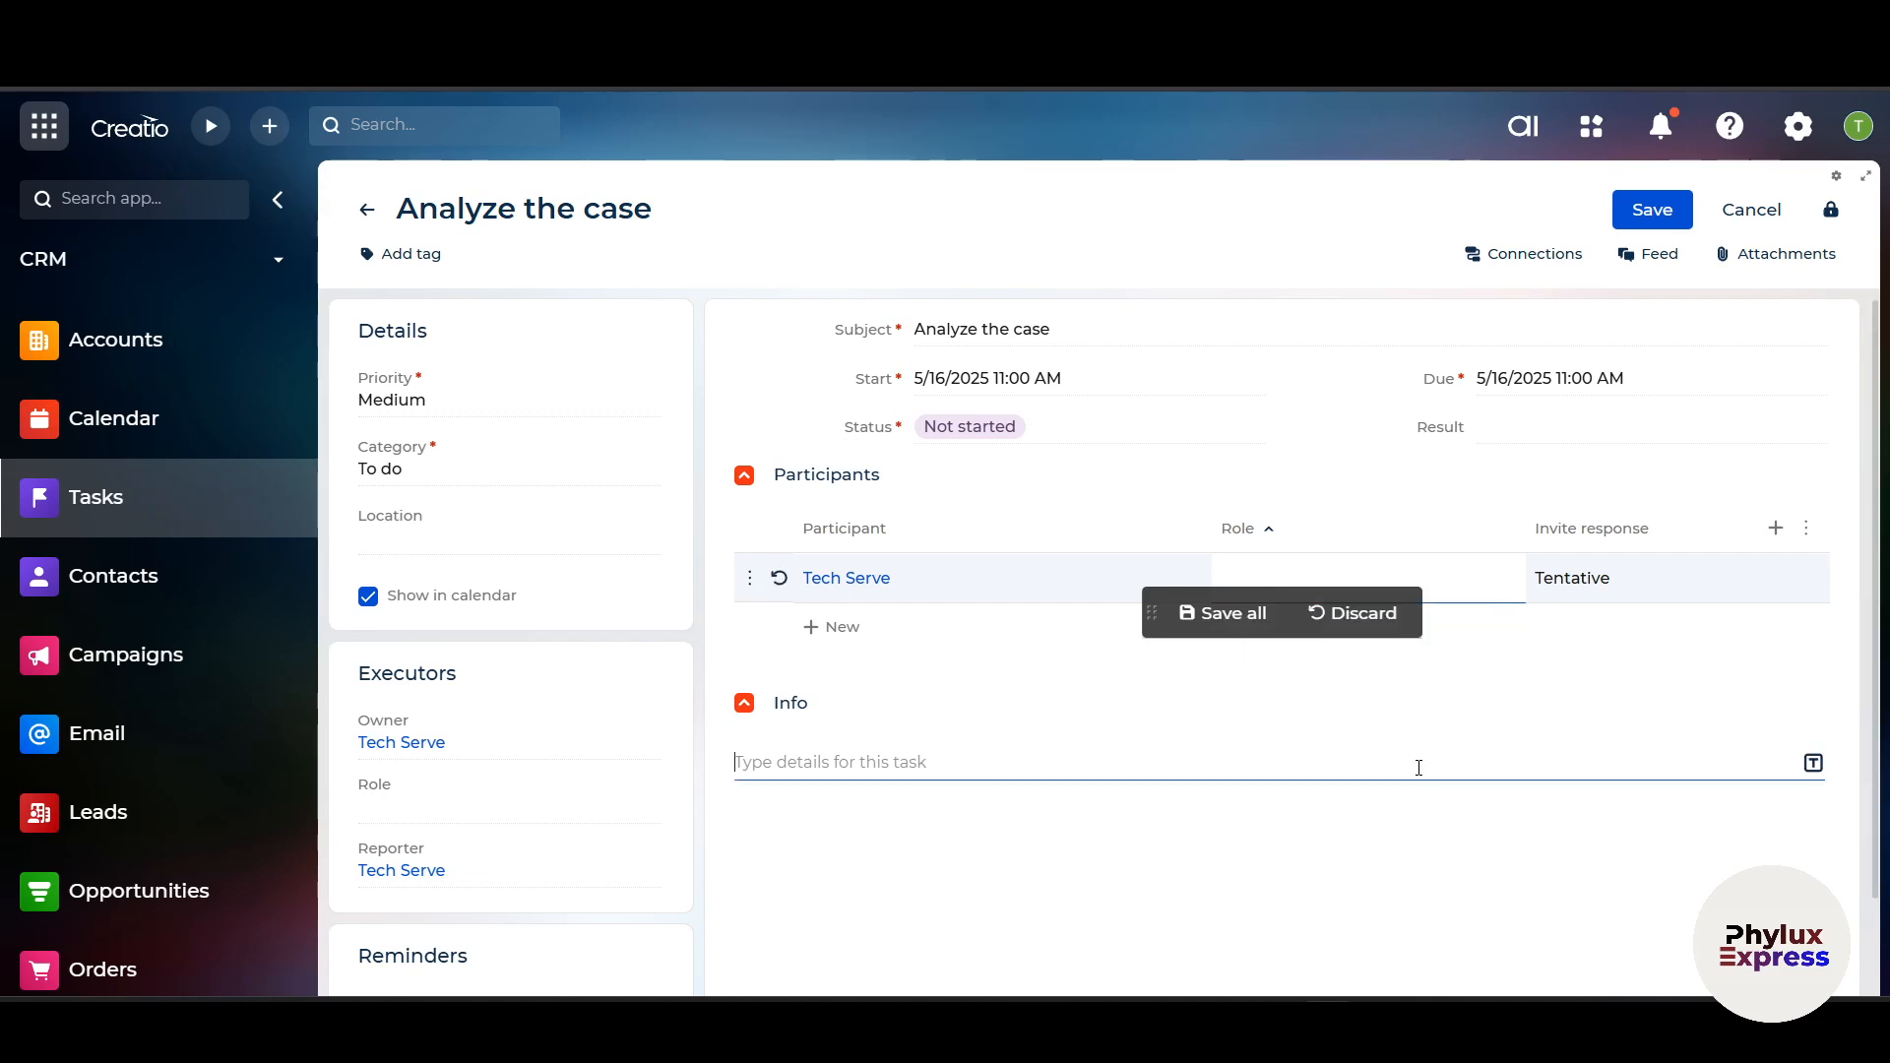
- Save the participant row with an empty role and close the task
{"action": "left_click", "coordinate": [1427, 586]}
{"action": "left_click", "coordinate": [1249, 624]}
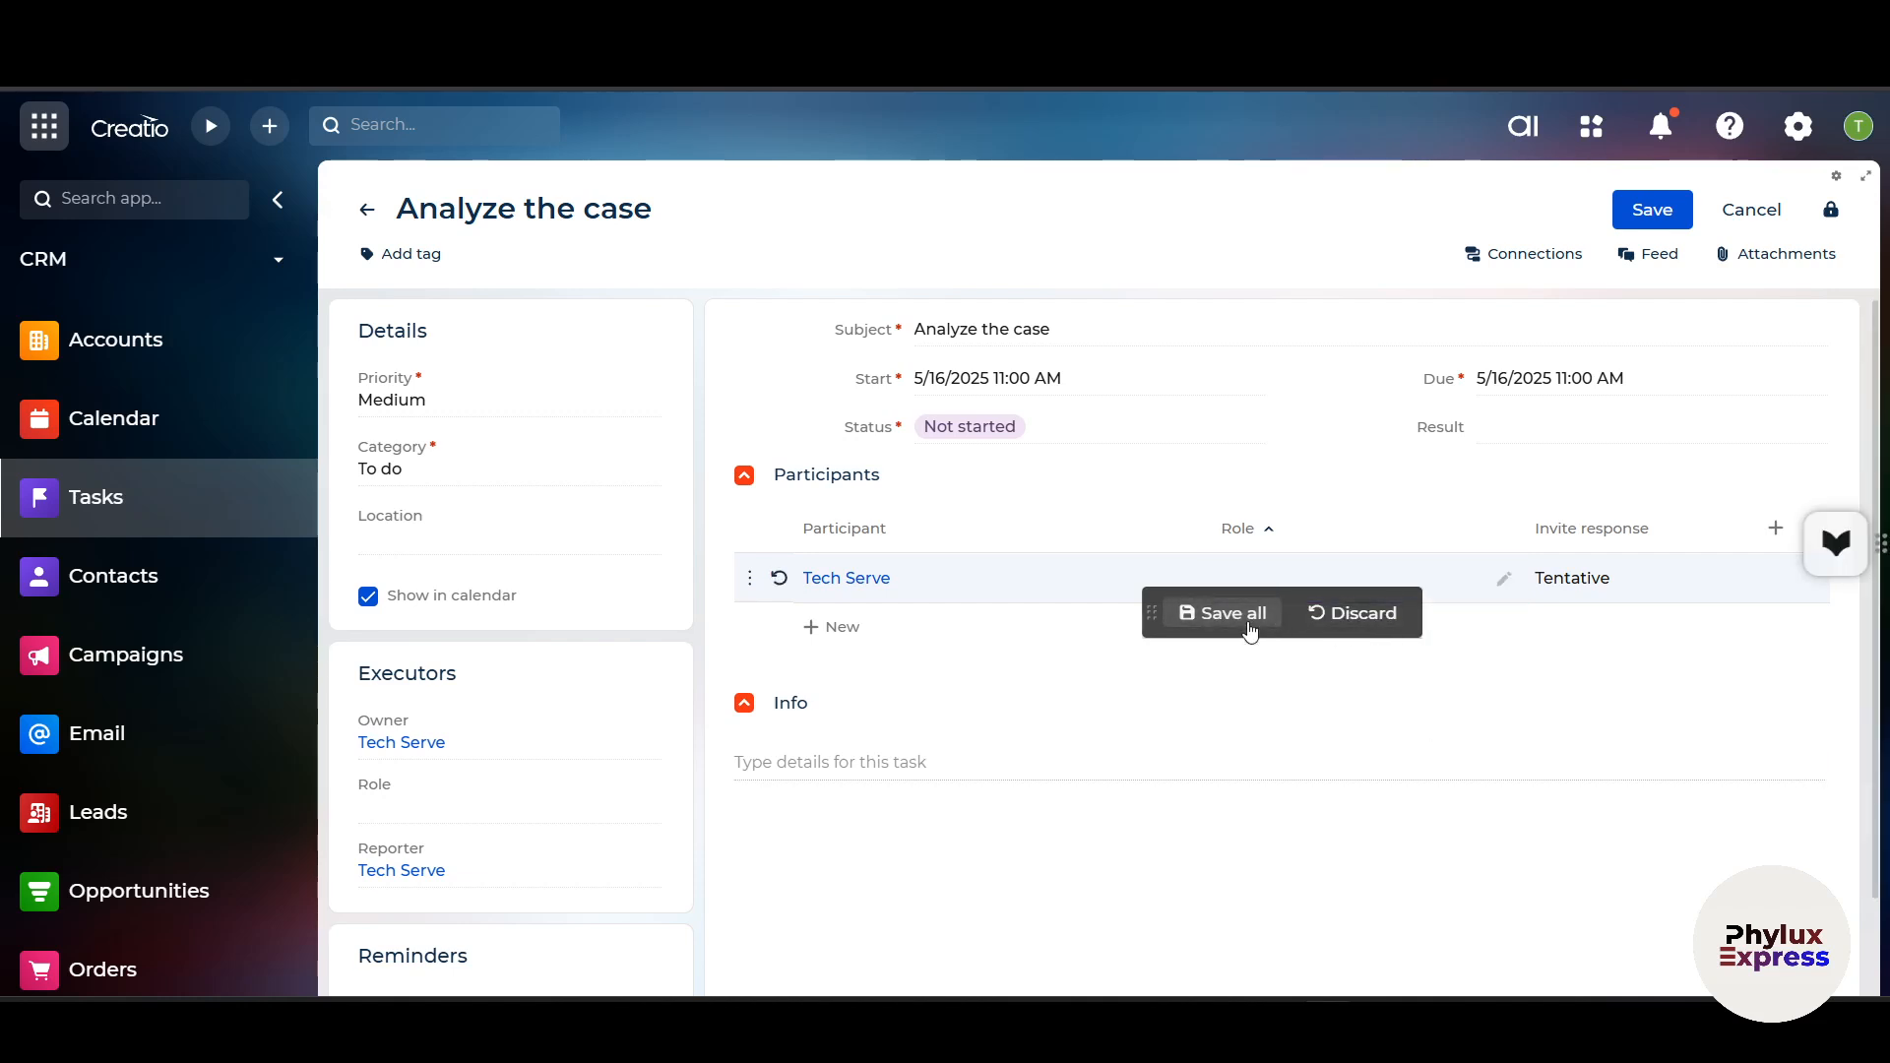
{"action": "left_click", "coordinate": [1232, 620]}
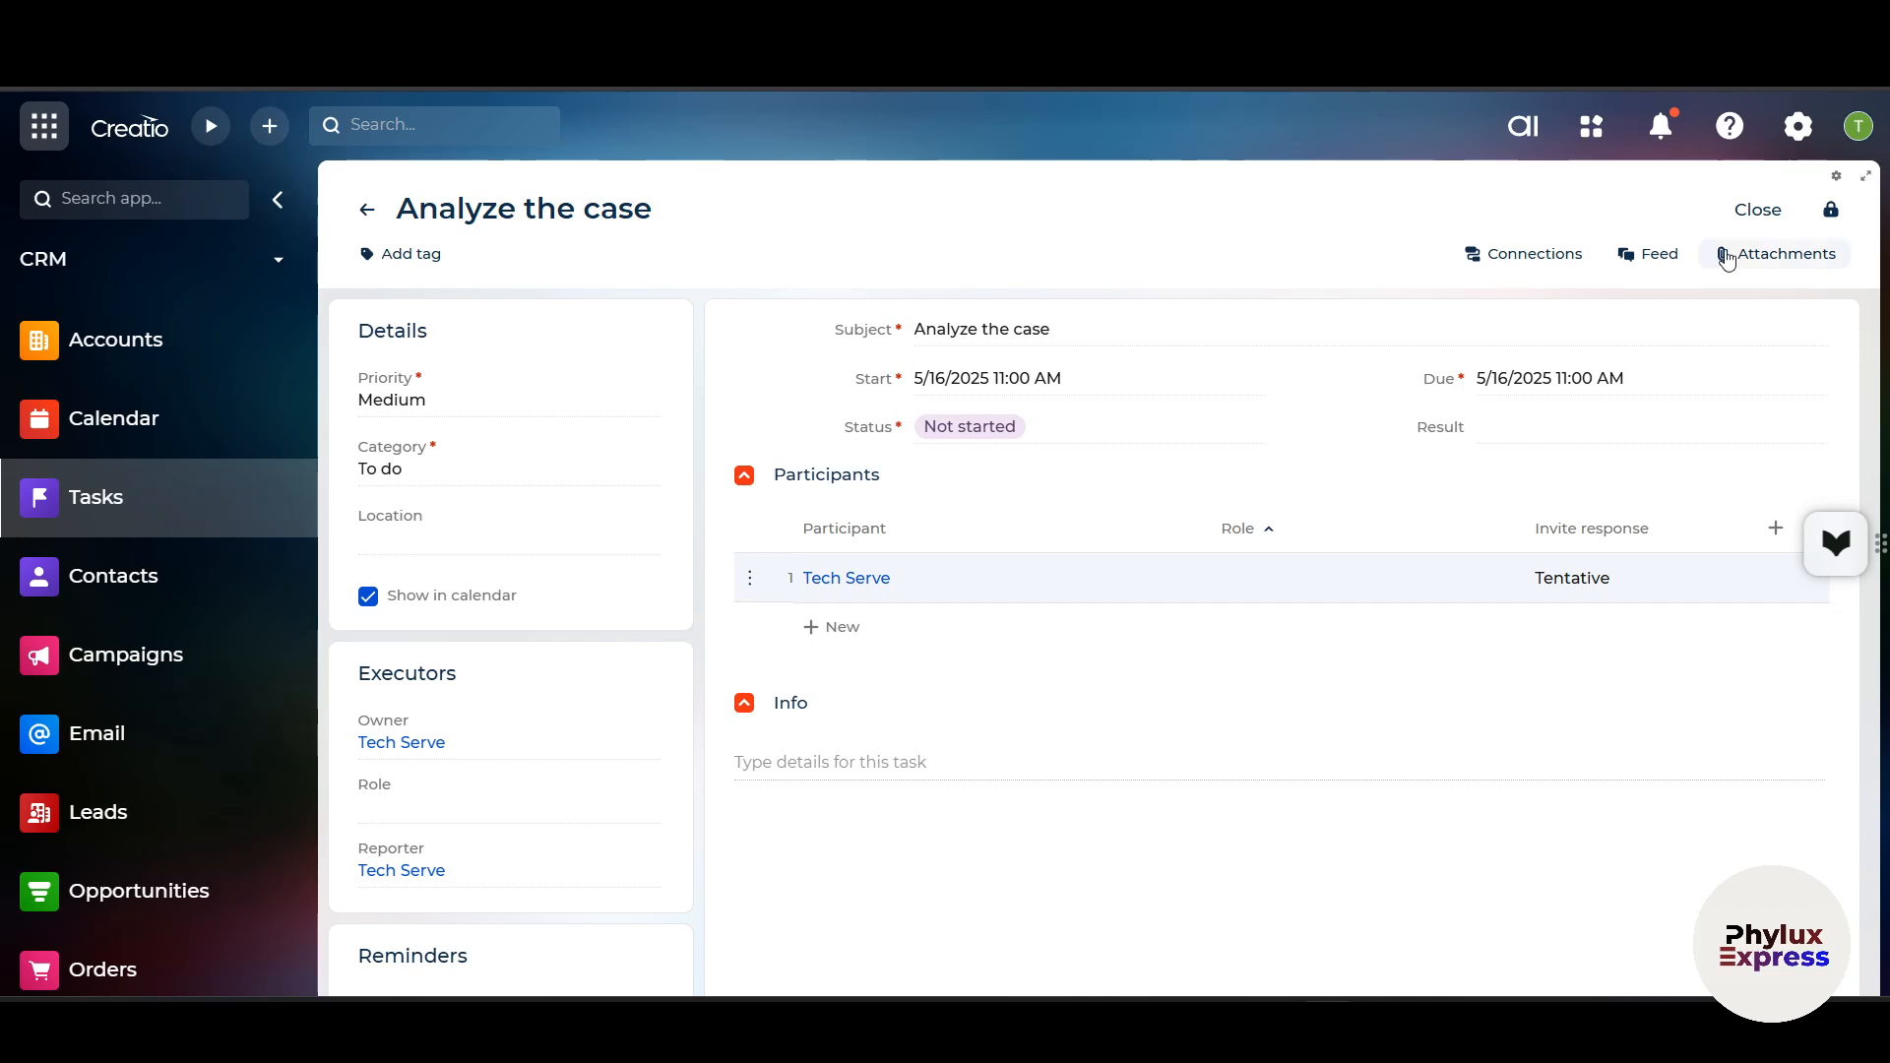
{"action": "left_click", "coordinate": [1742, 205]}
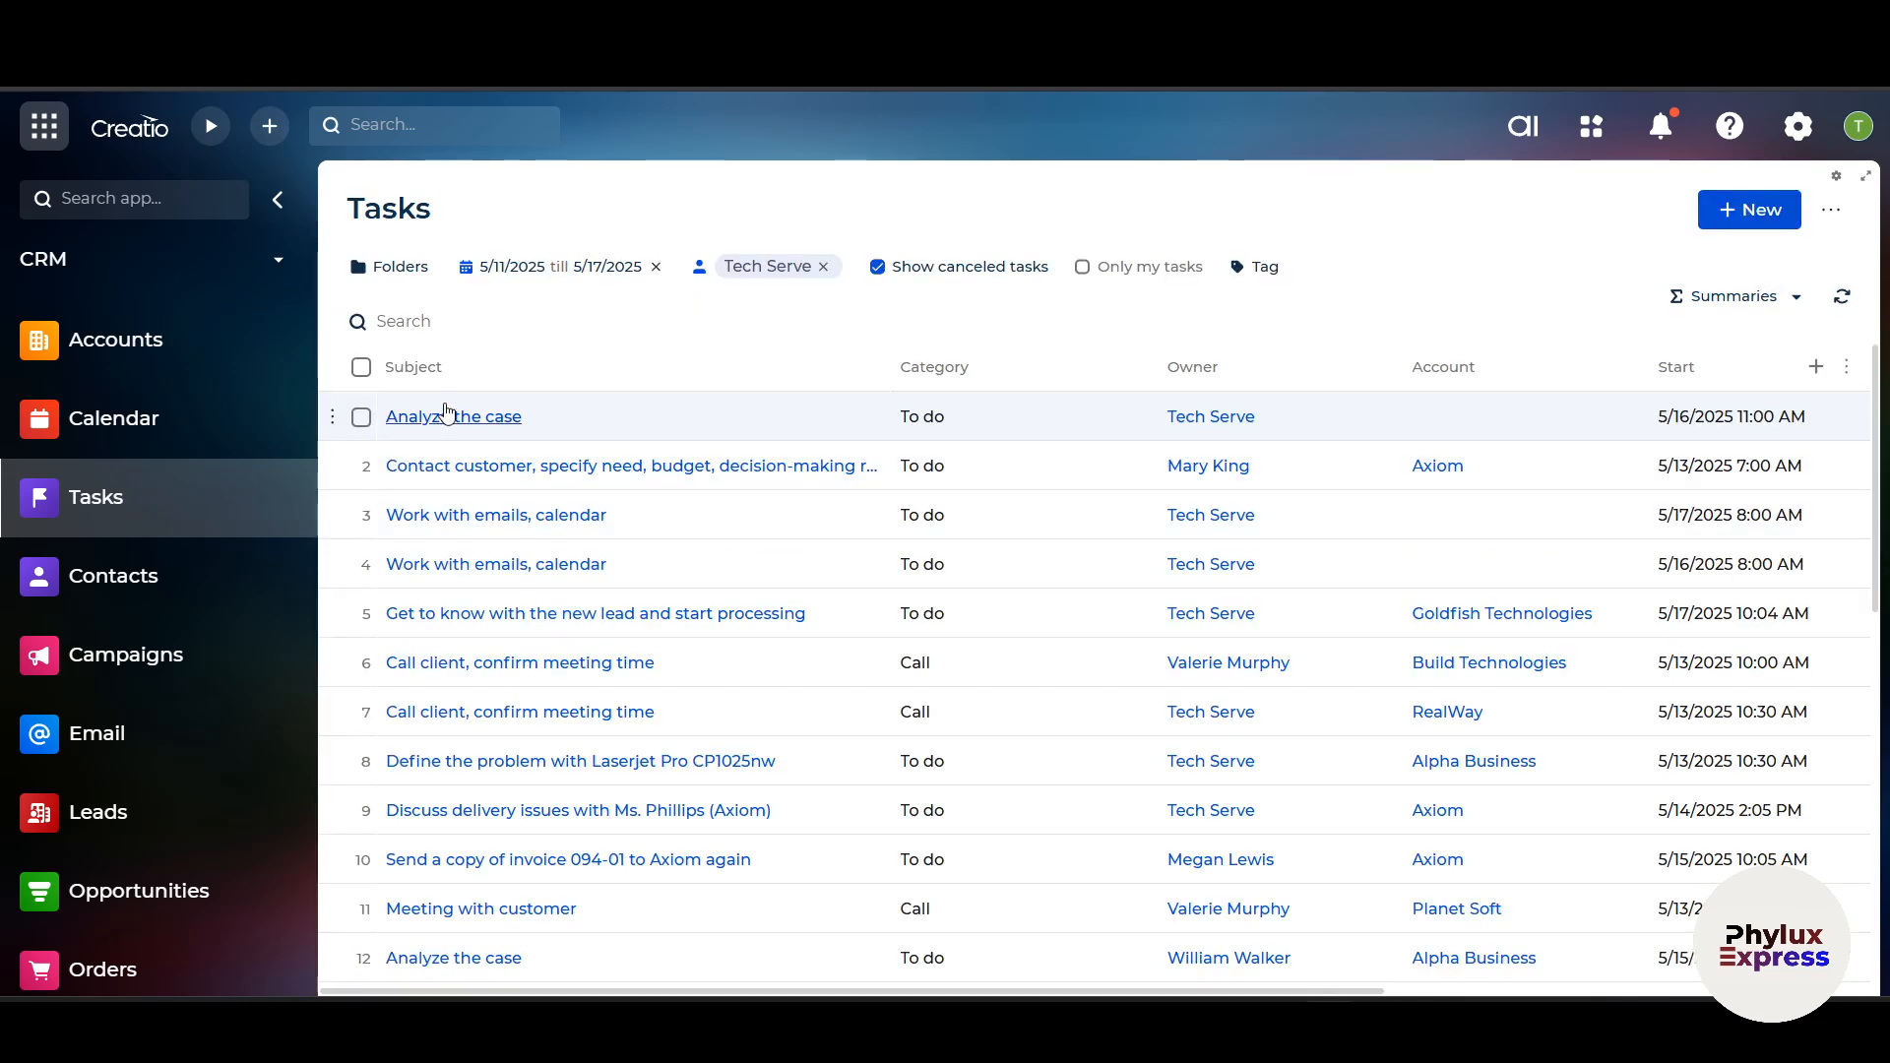
- Start a new task with the subject "Create a video"
{"action": "scroll", "coordinate": [1260, 445], "scroll_direction": "right", "scroll_amount": 5}
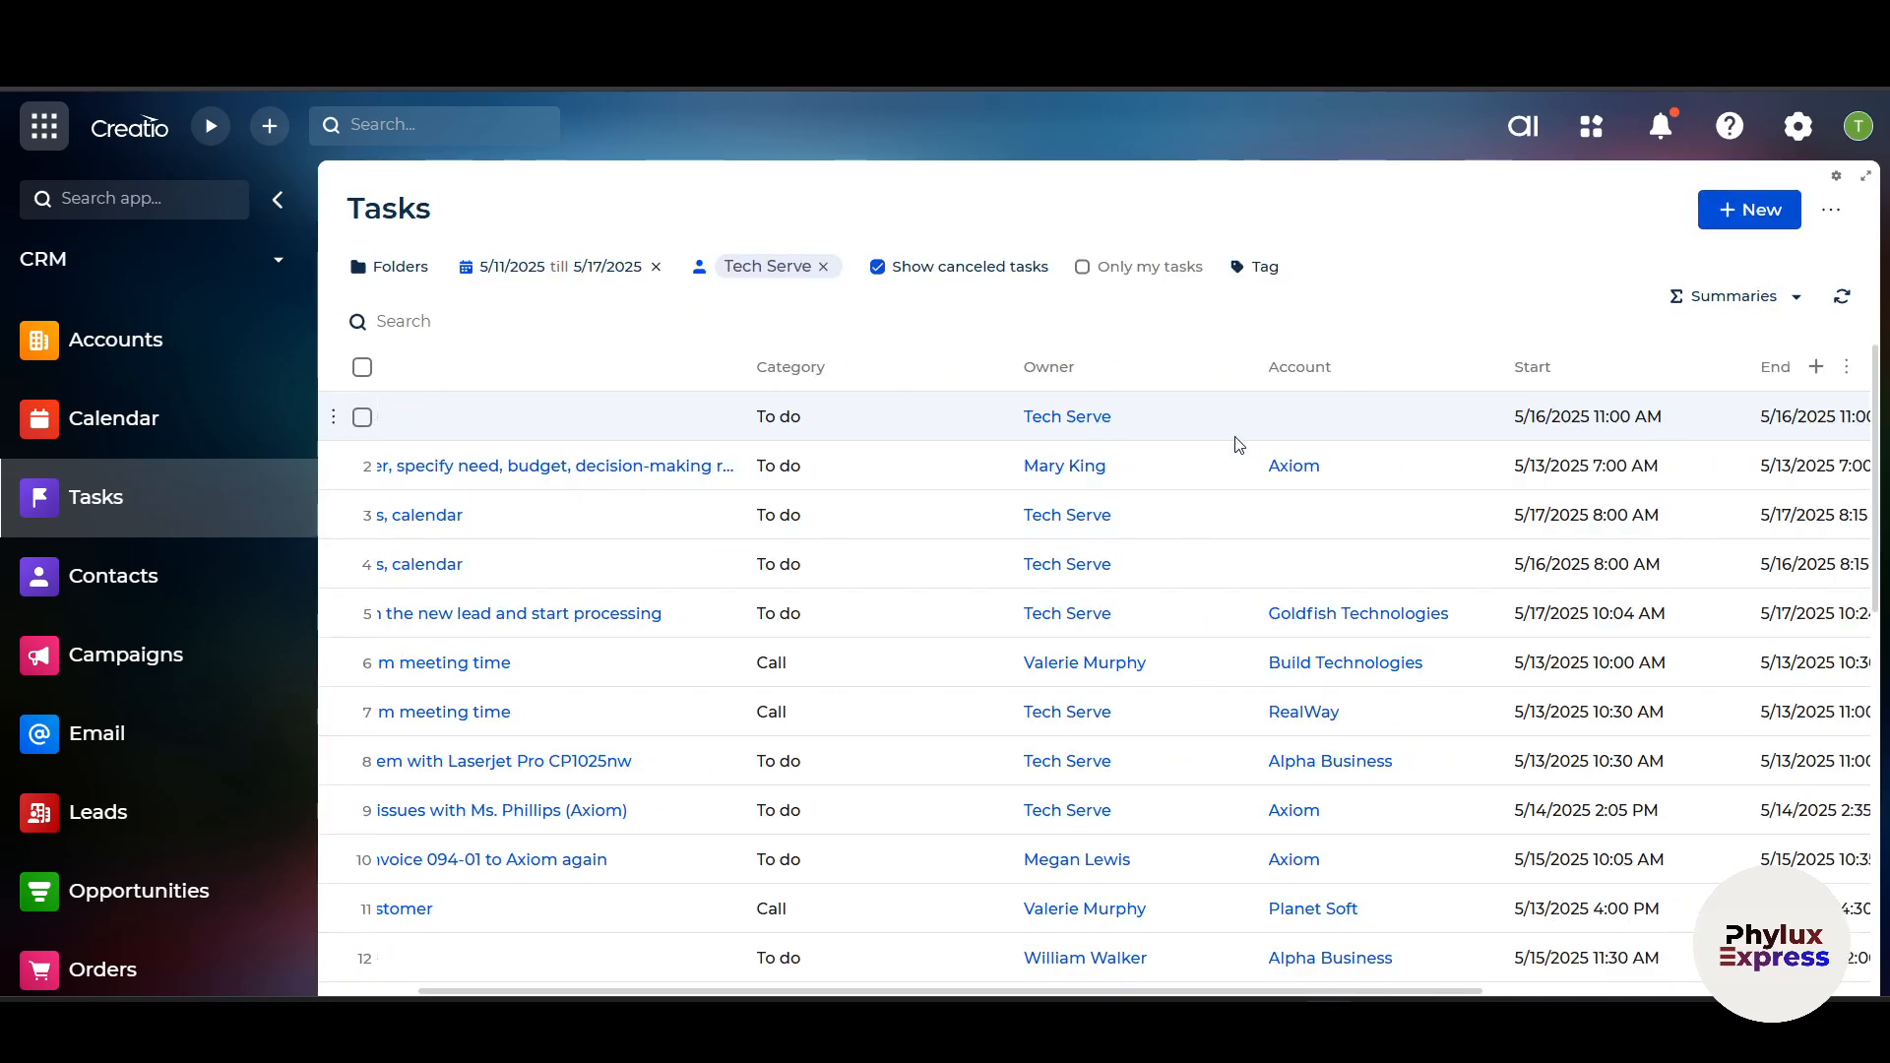
{"action": "scroll", "coordinate": [1238, 445], "scroll_direction": "left", "scroll_amount": 4}
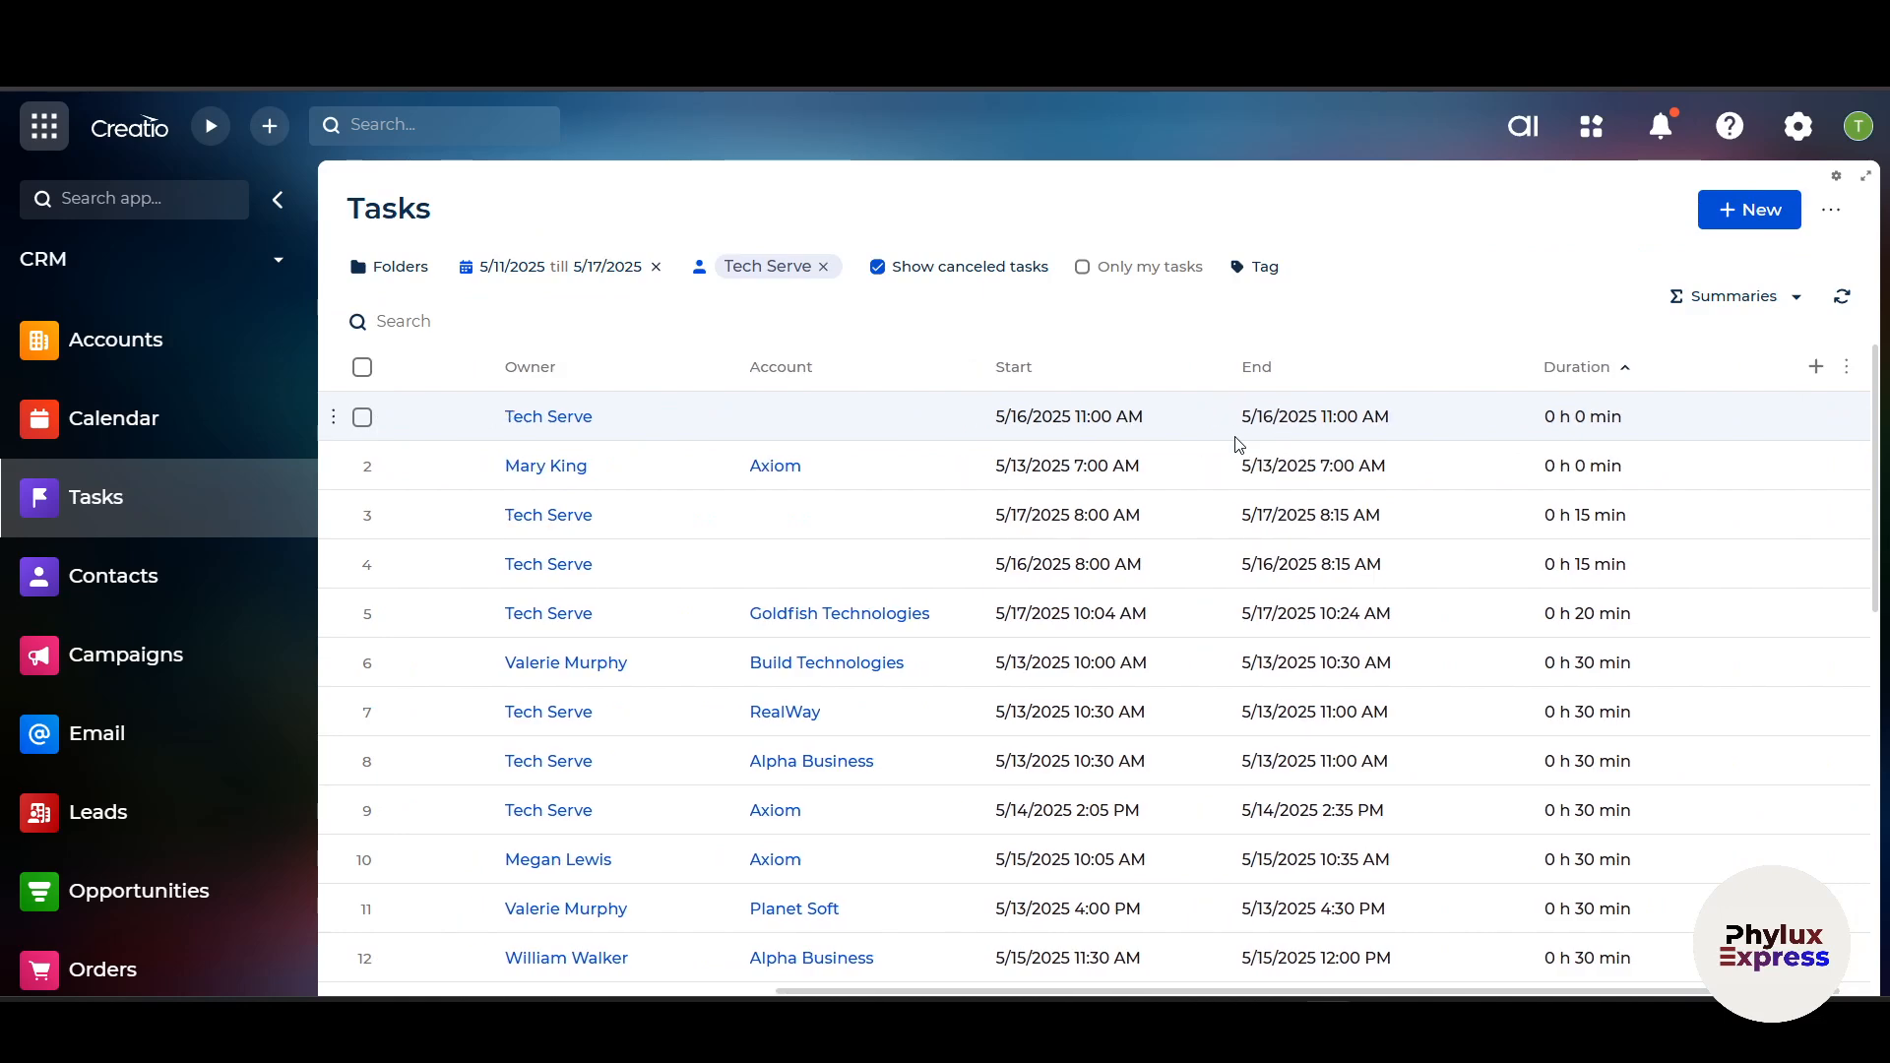
{"action": "scroll", "coordinate": [1239, 445], "scroll_direction": "left", "scroll_amount": 1}
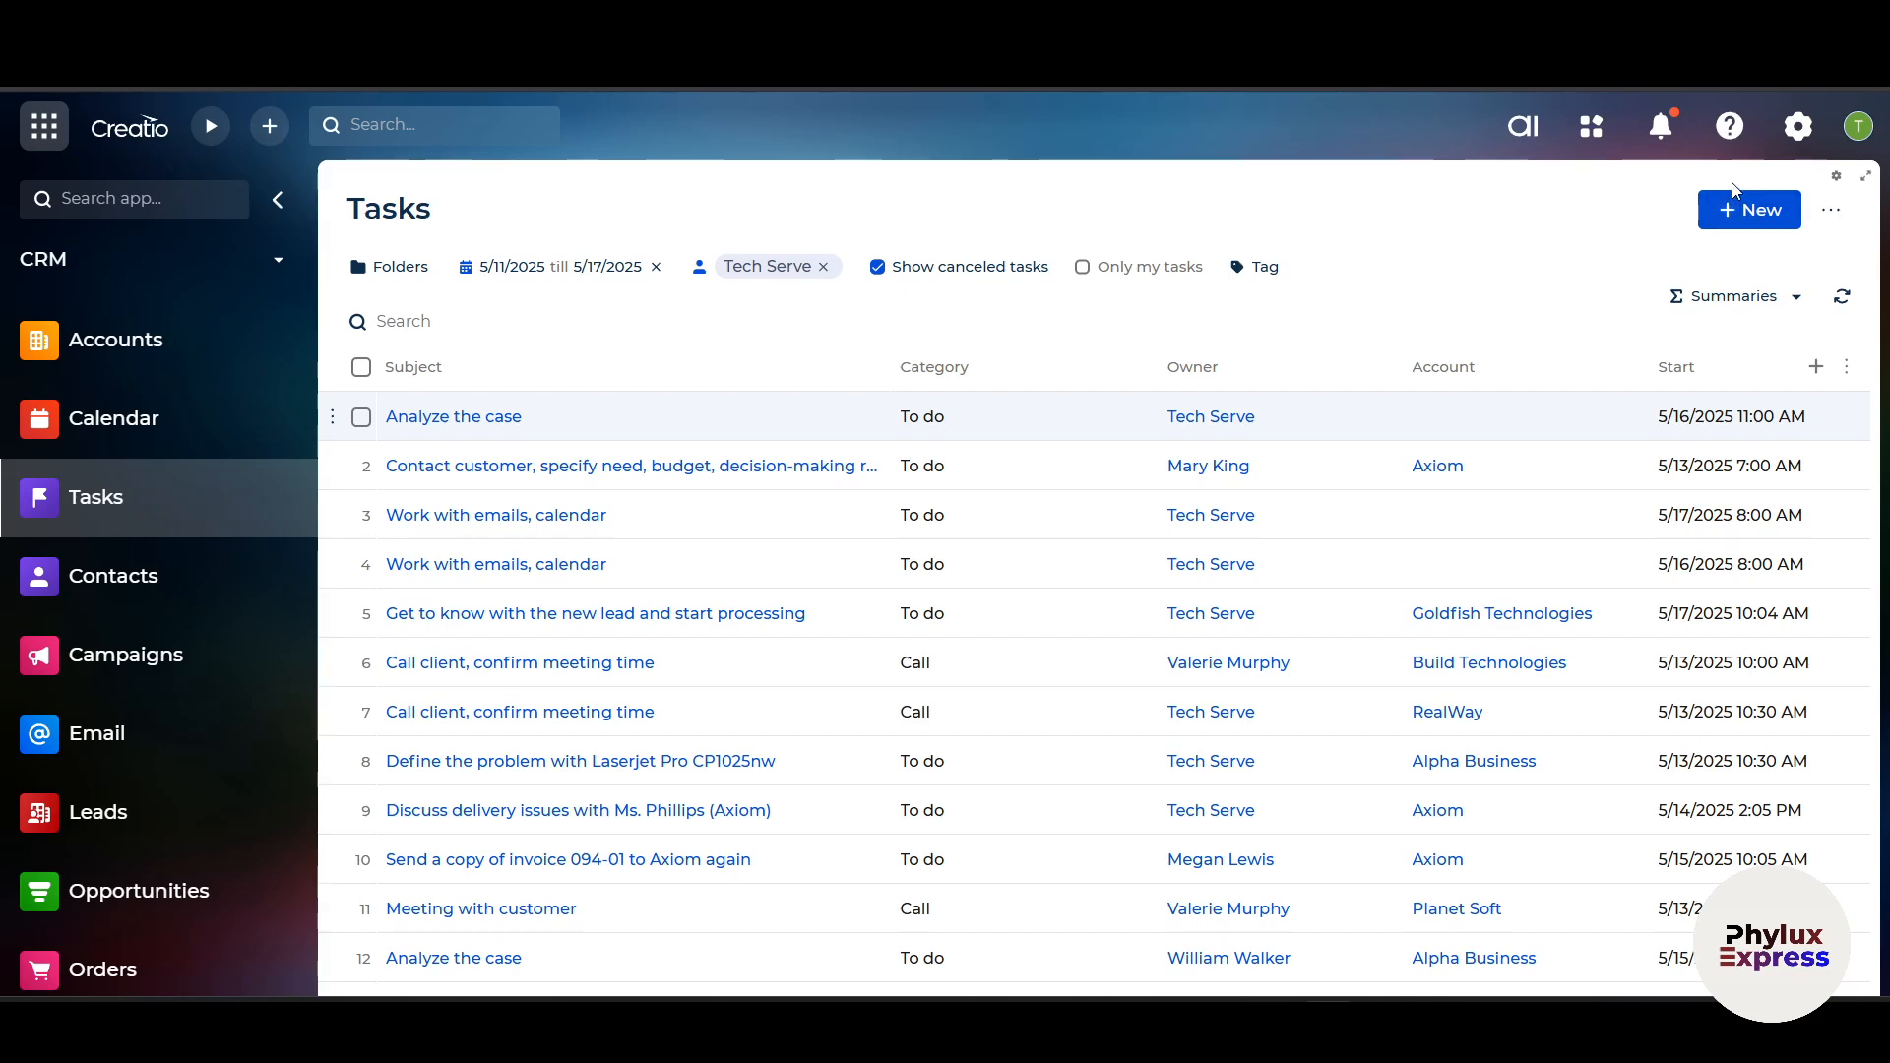
{"action": "left_click", "coordinate": [1744, 205]}
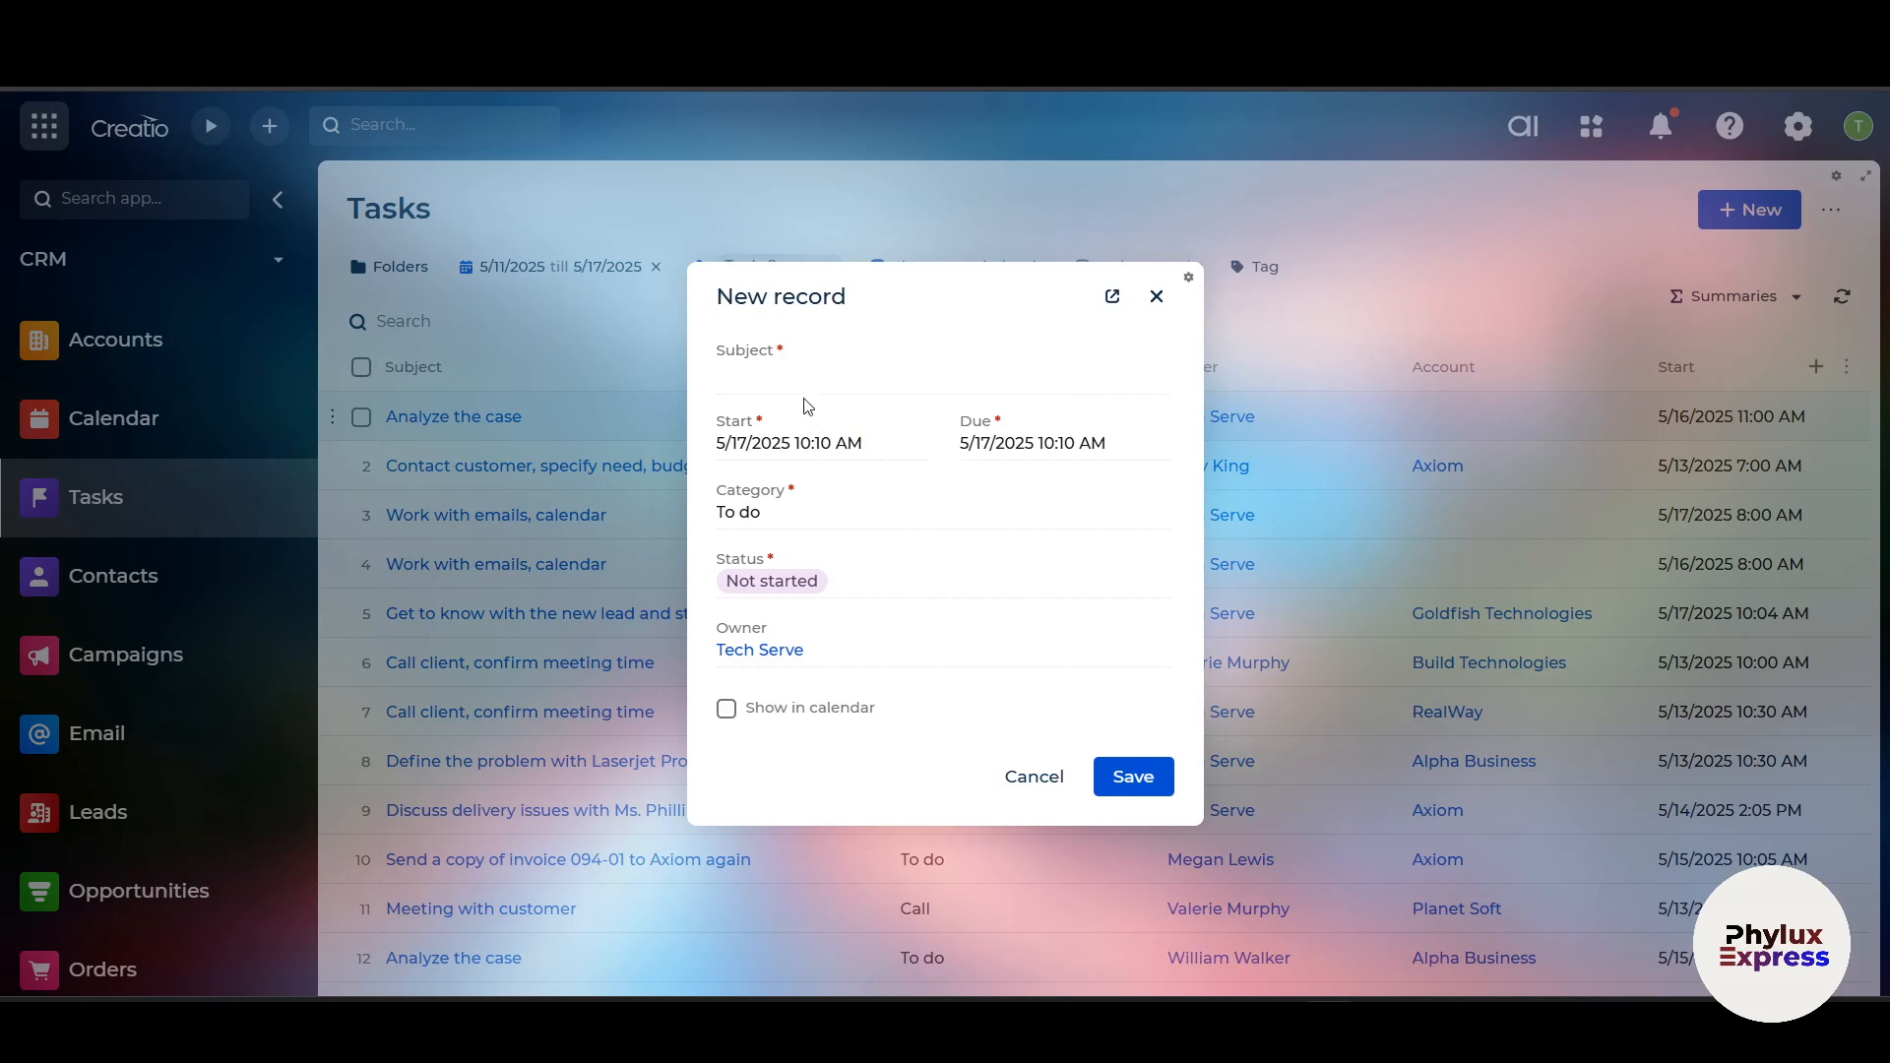
{"action": "left_click", "coordinate": [829, 383]}
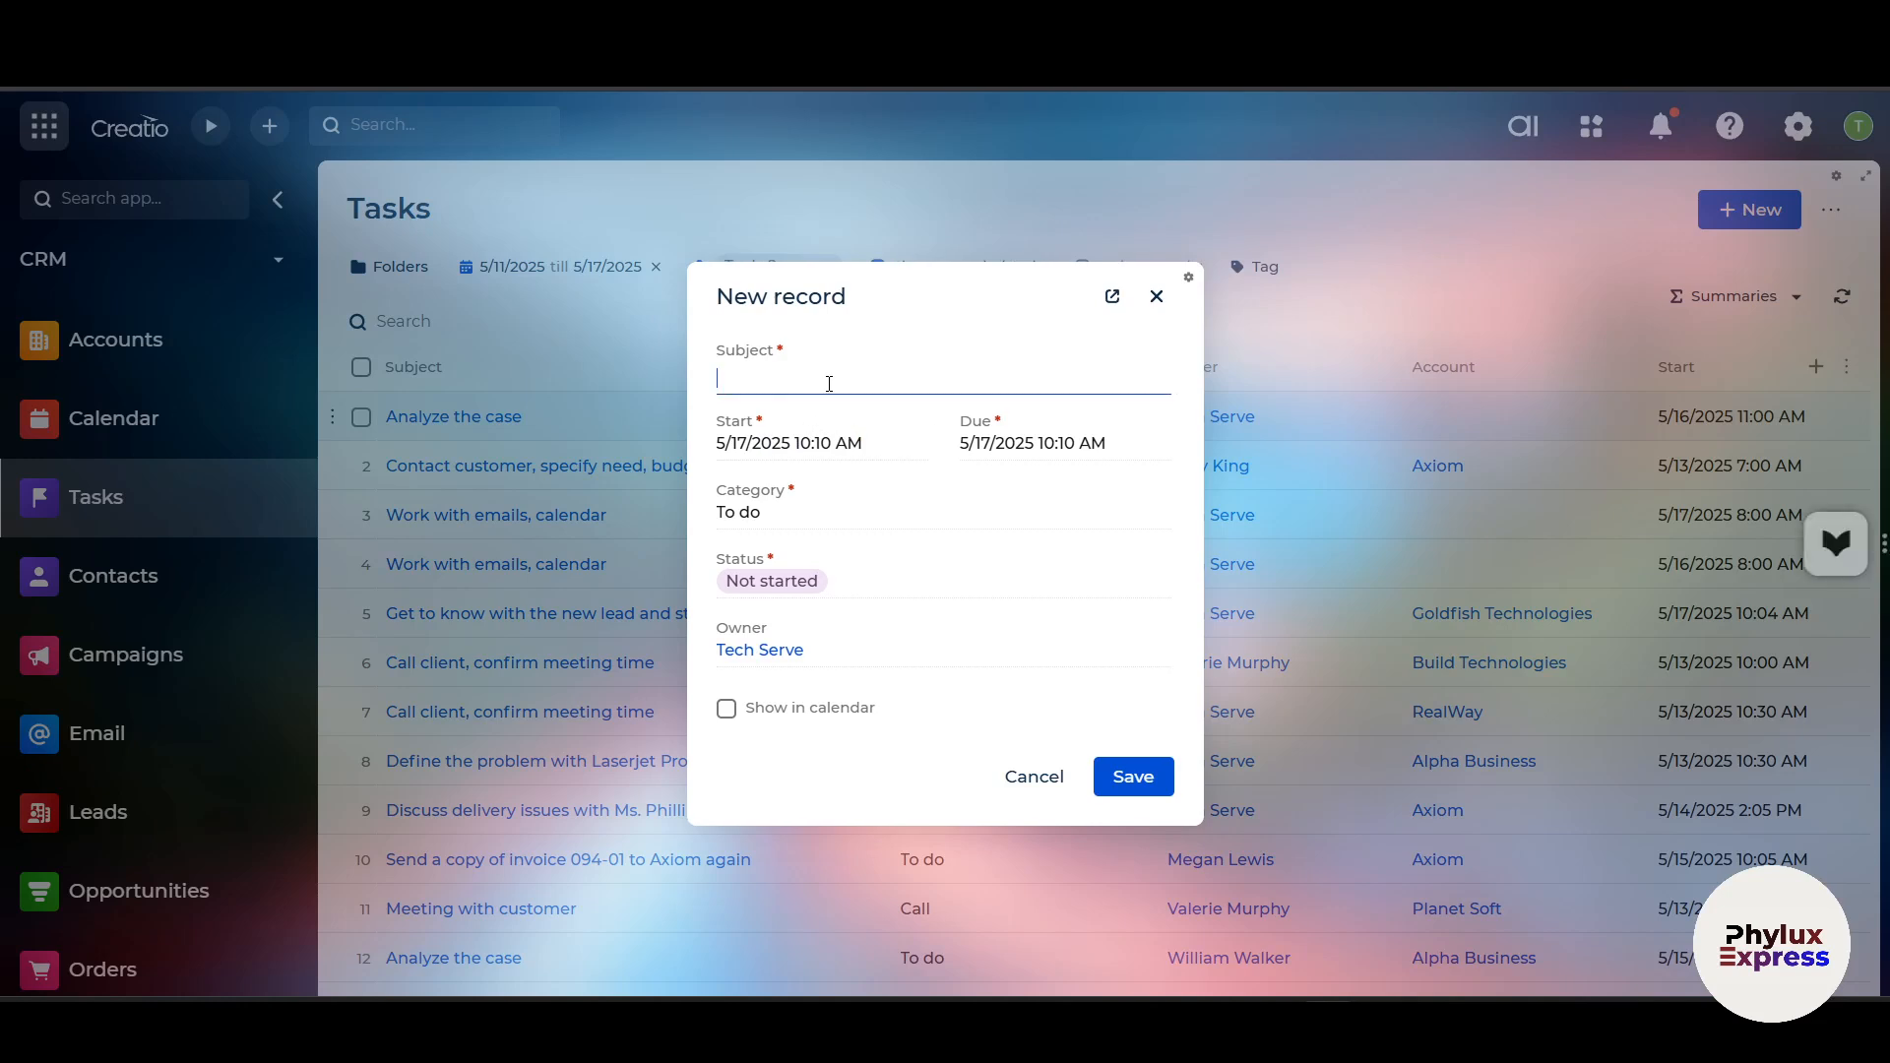
{"action": "type", "text": "Create a vid"}
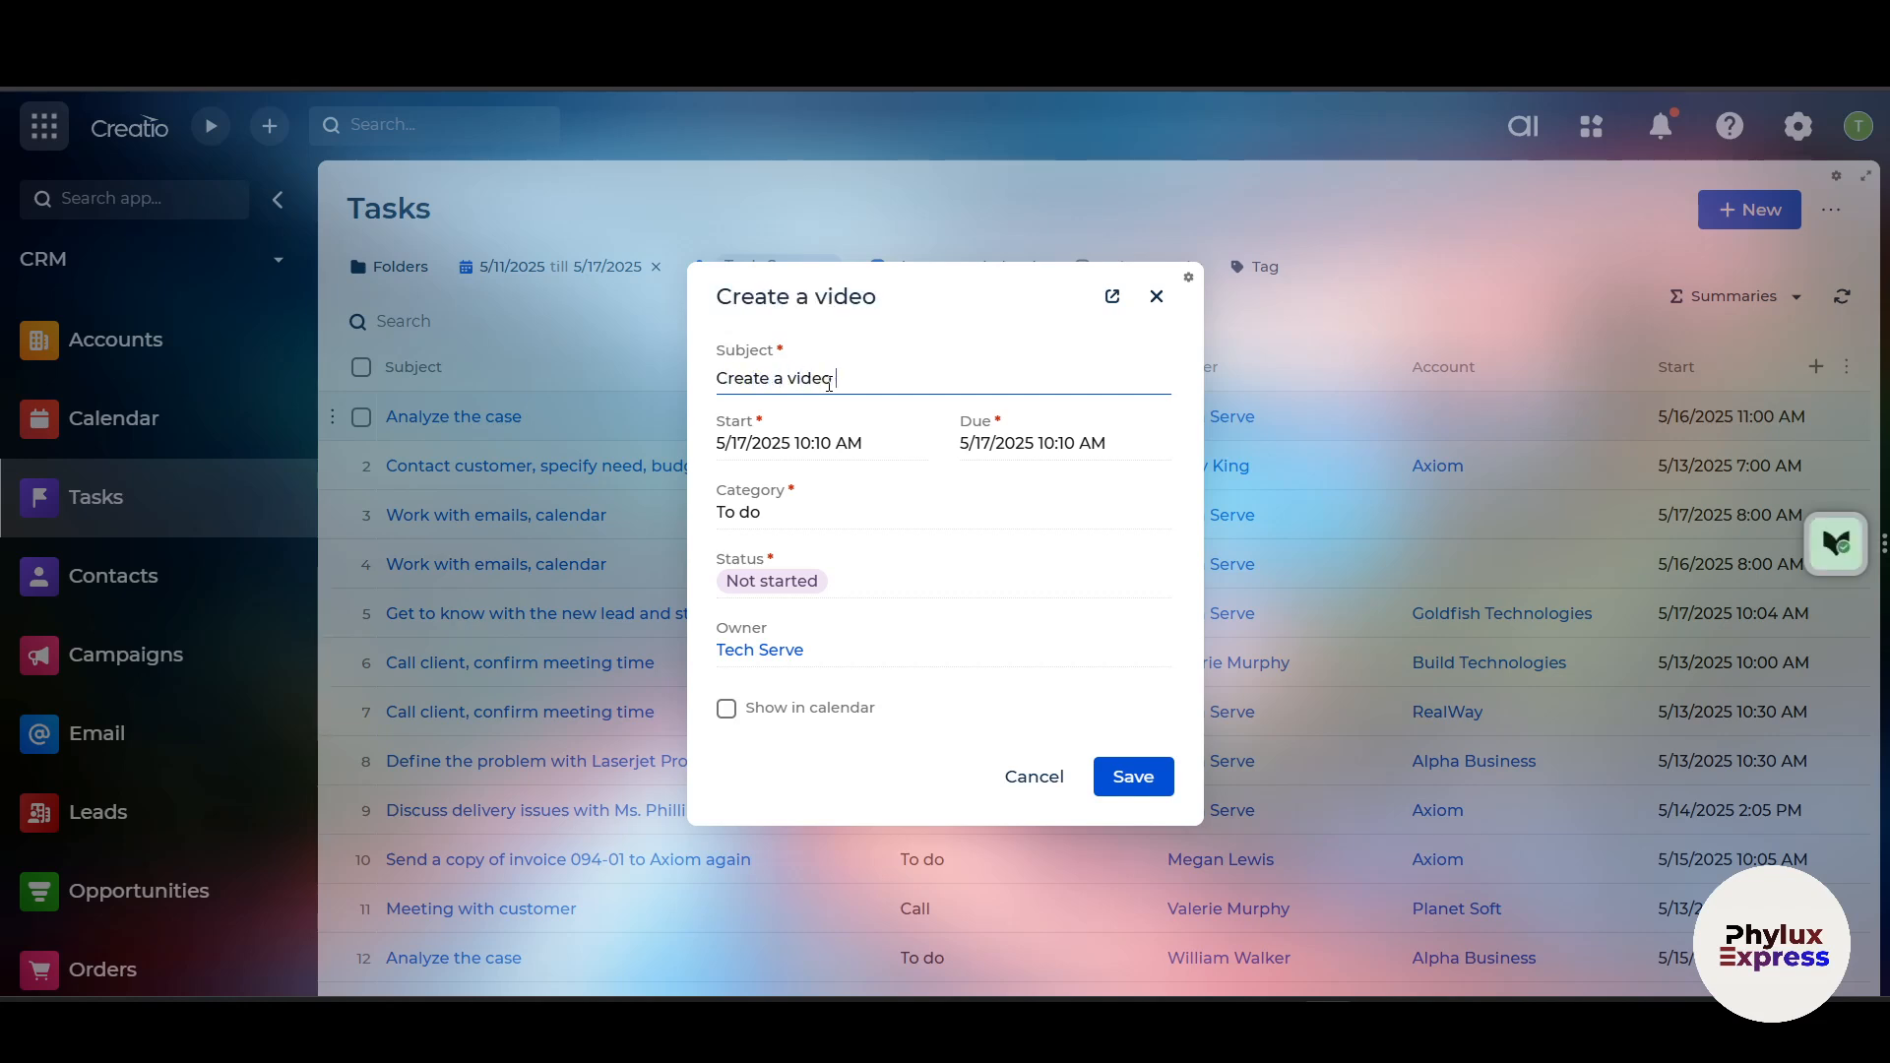
{"action": "type", "text": "eo"}
- Set the new task's start to 5/18/2025 12:05 AM
{"action": "left_click", "coordinate": [758, 434]}
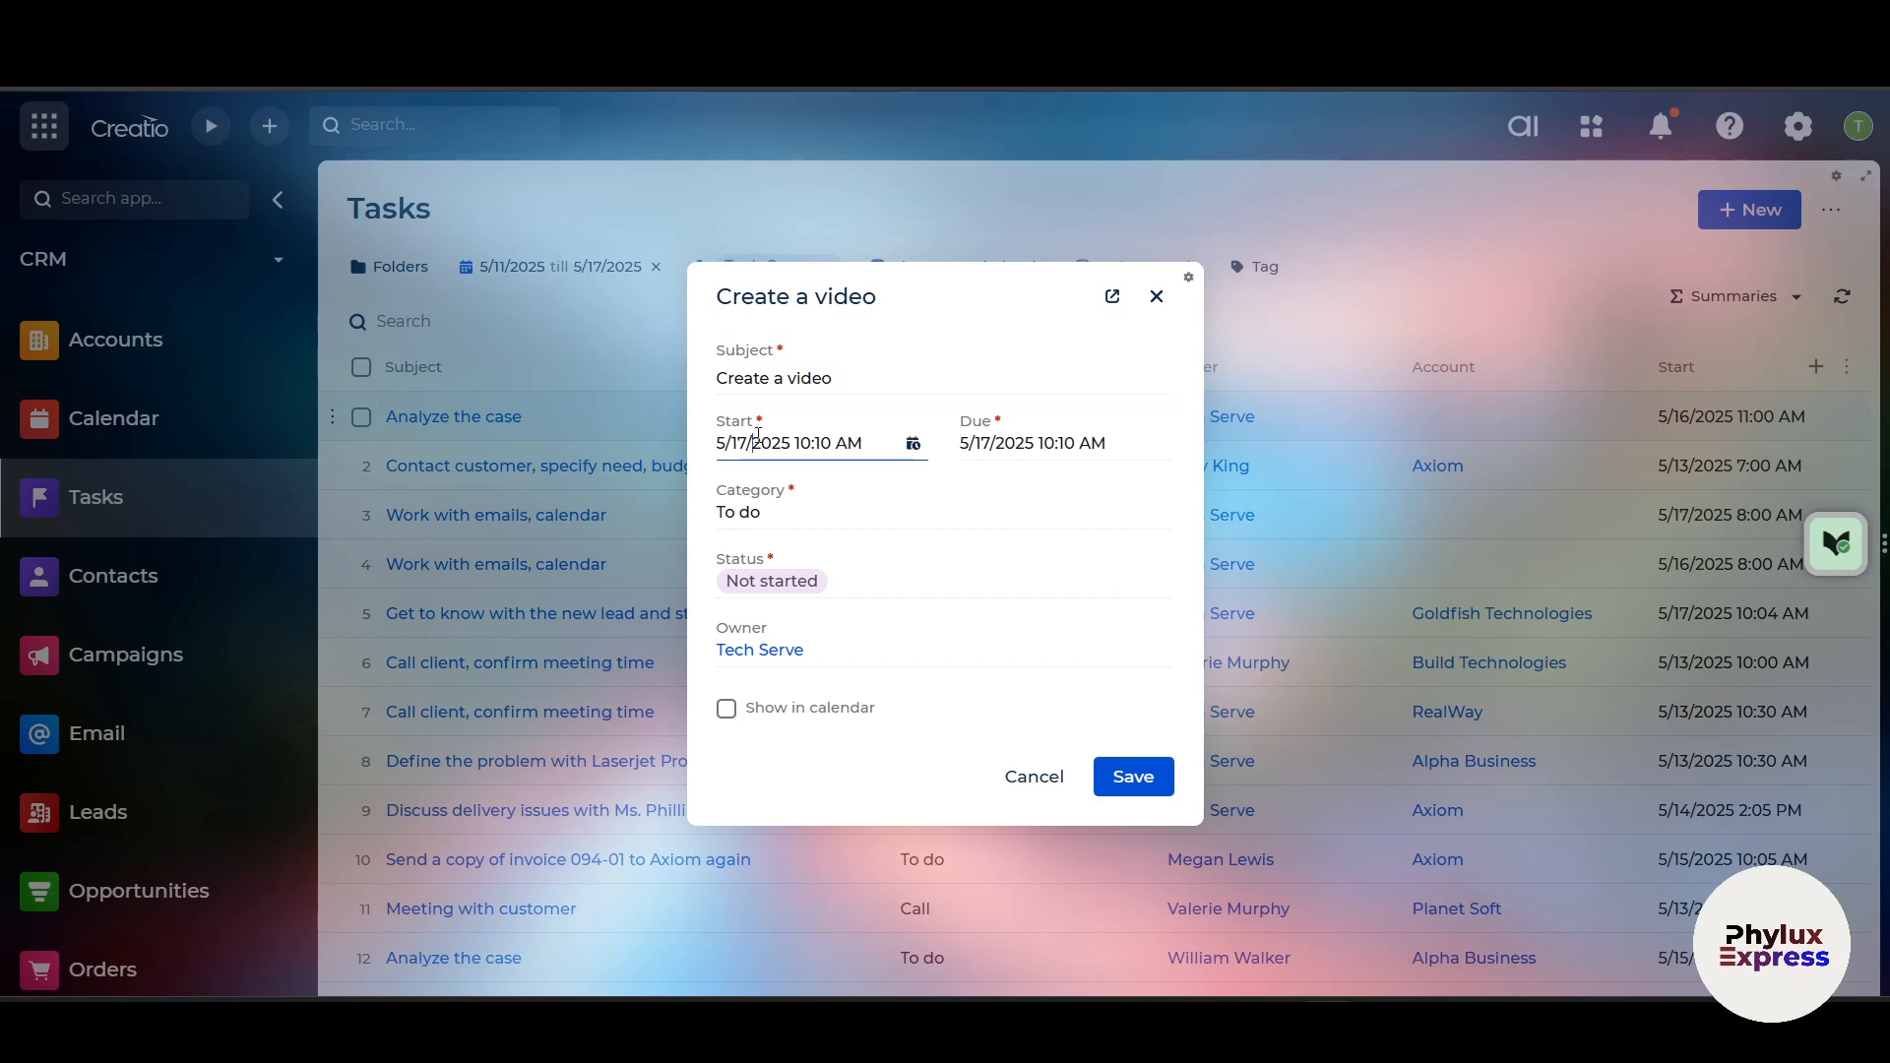
{"action": "left_click", "coordinate": [923, 445]}
{"action": "left_click", "coordinate": [938, 731]}
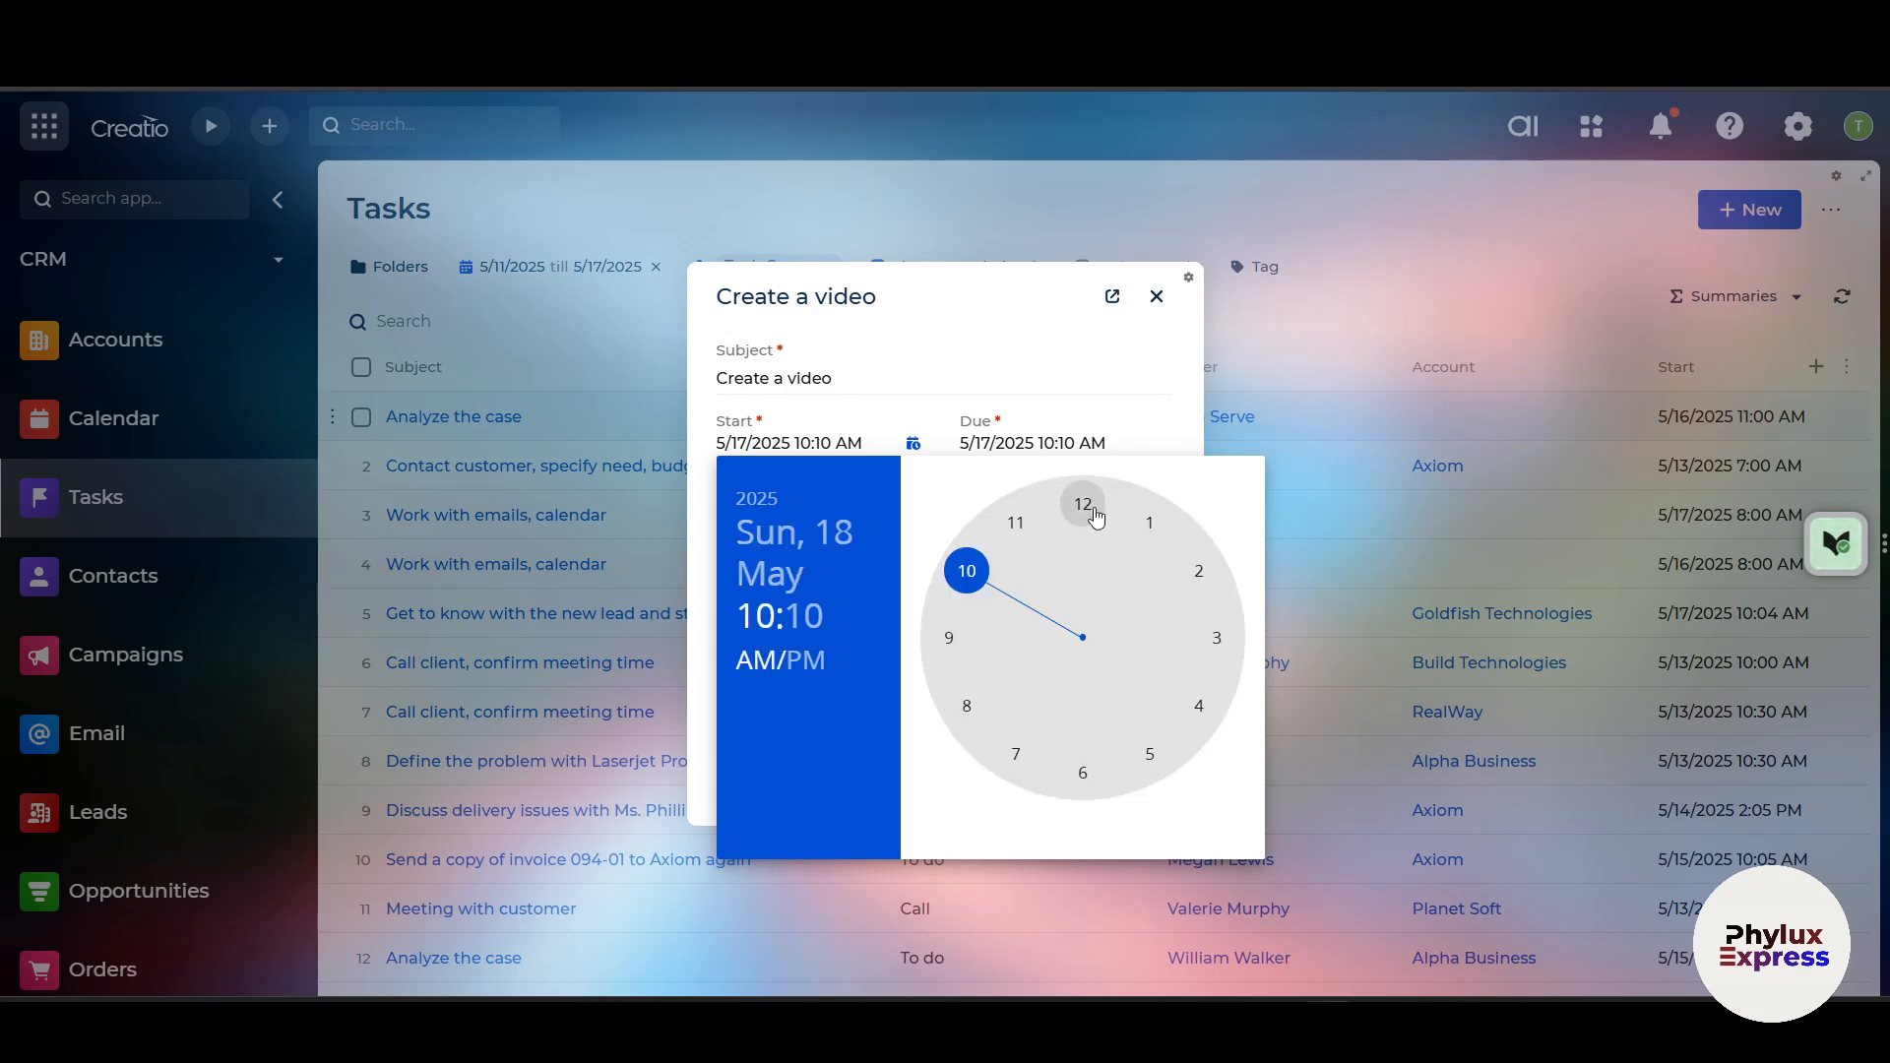
{"action": "left_click", "coordinate": [1083, 504]}
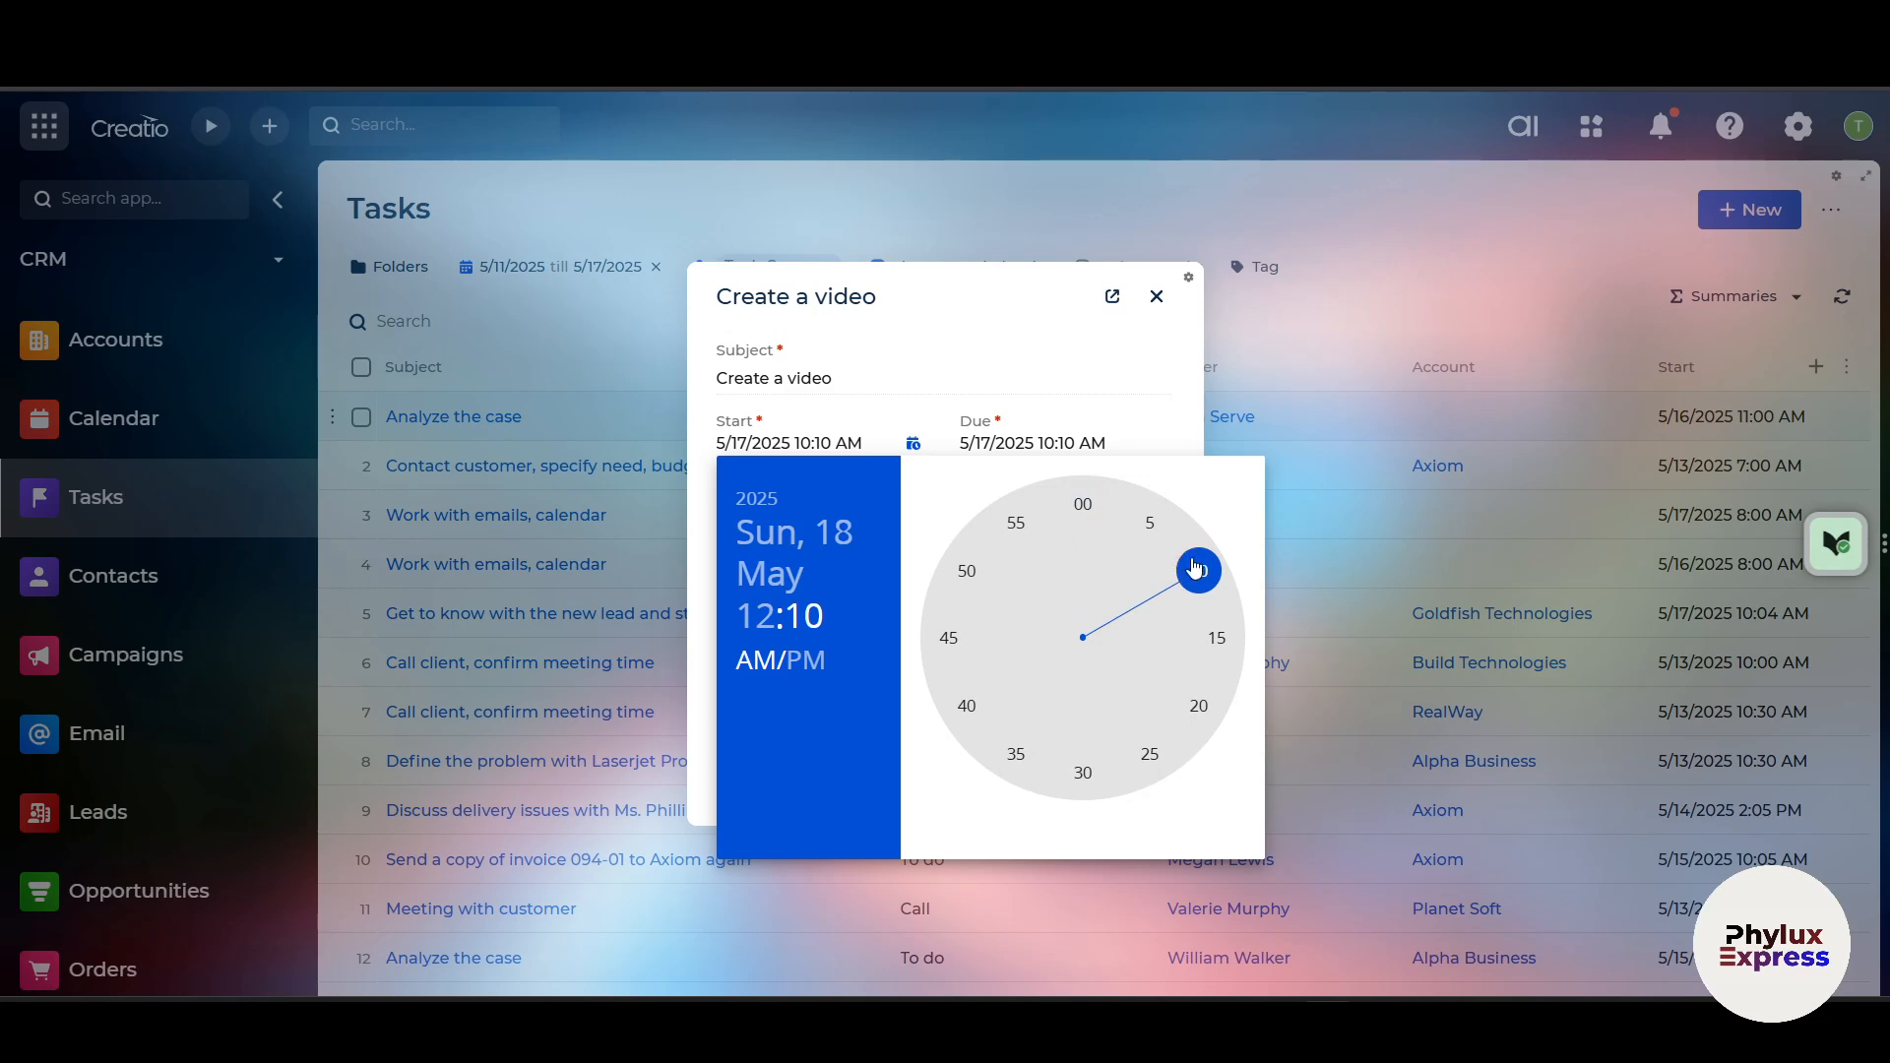
{"action": "left_click_drag", "start_coordinate": [1195, 569], "coordinate": [1107, 528]}
{"action": "left_click", "coordinate": [1103, 521]}
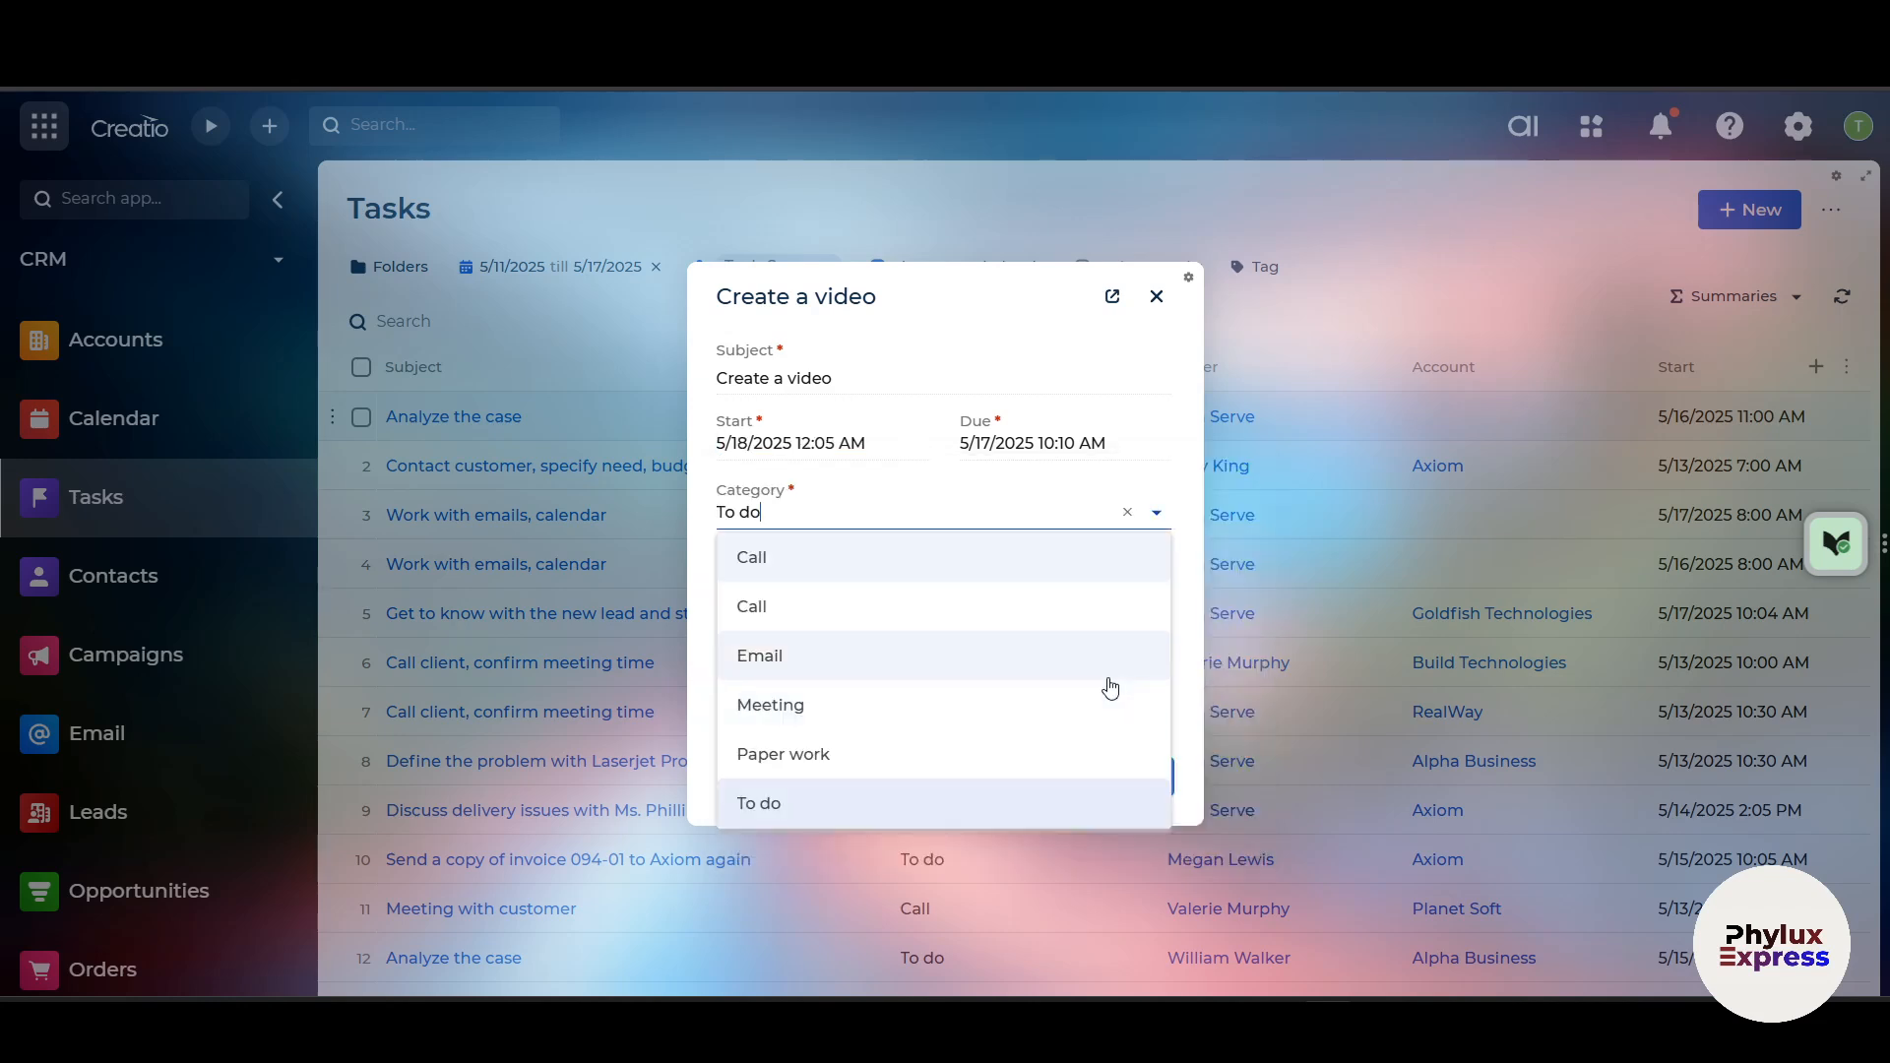
- Set the task's due date to 5/19/2025 11:10 AM and save the task
{"action": "left_click", "coordinate": [1061, 435]}
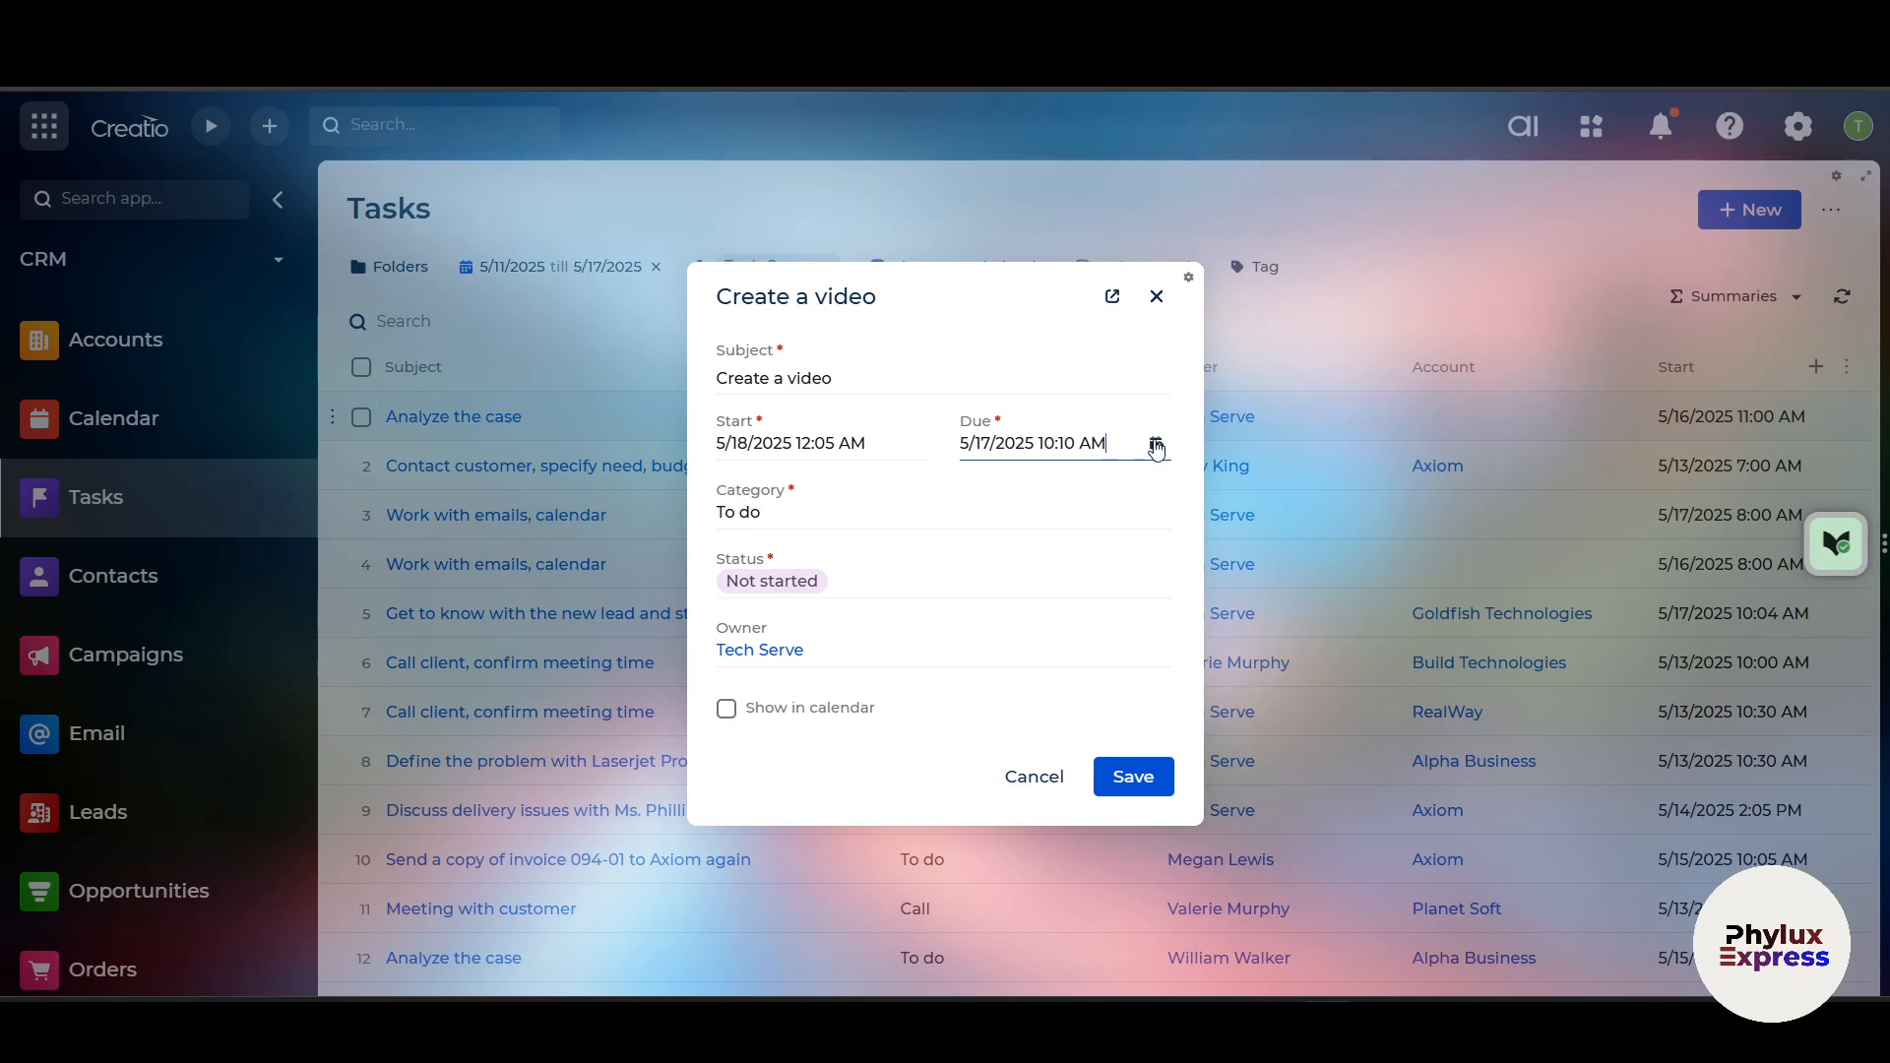
{"action": "left_click", "coordinate": [1157, 445]}
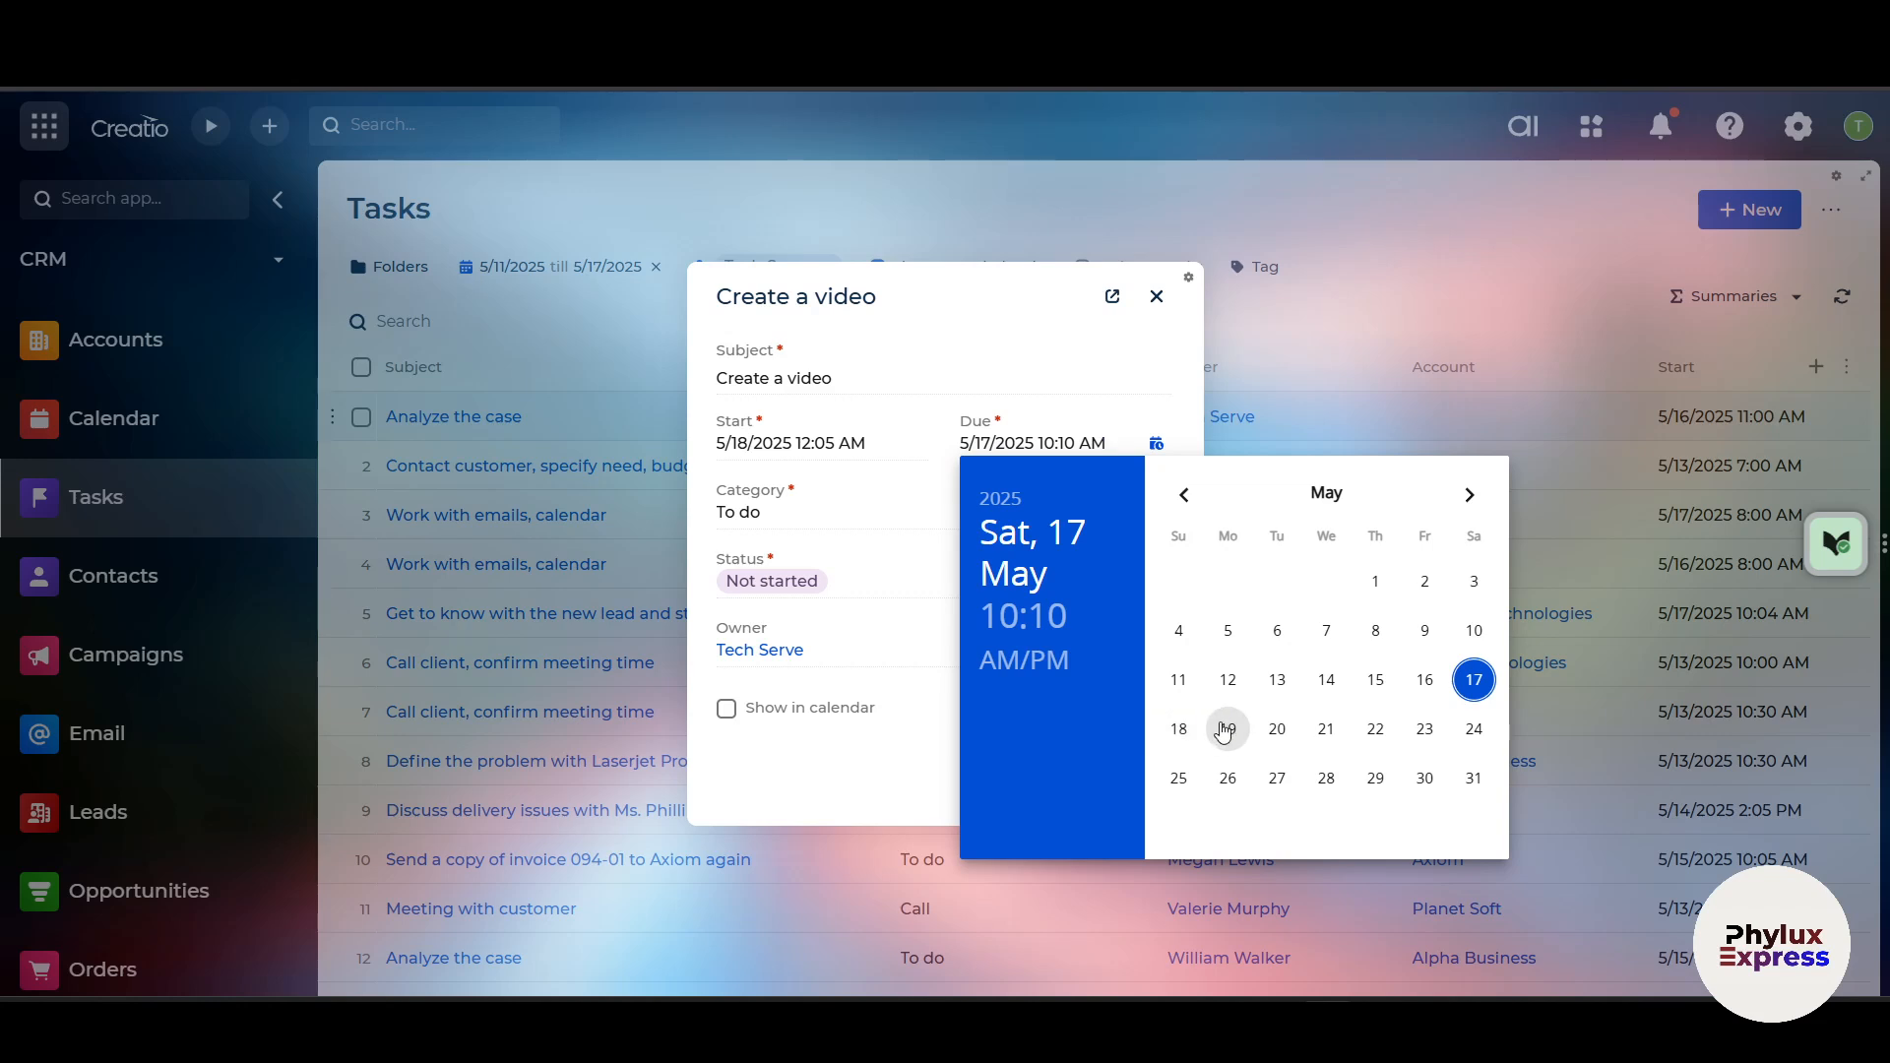
{"action": "left_click", "coordinate": [1226, 730]}
{"action": "left_click", "coordinate": [1261, 541]}
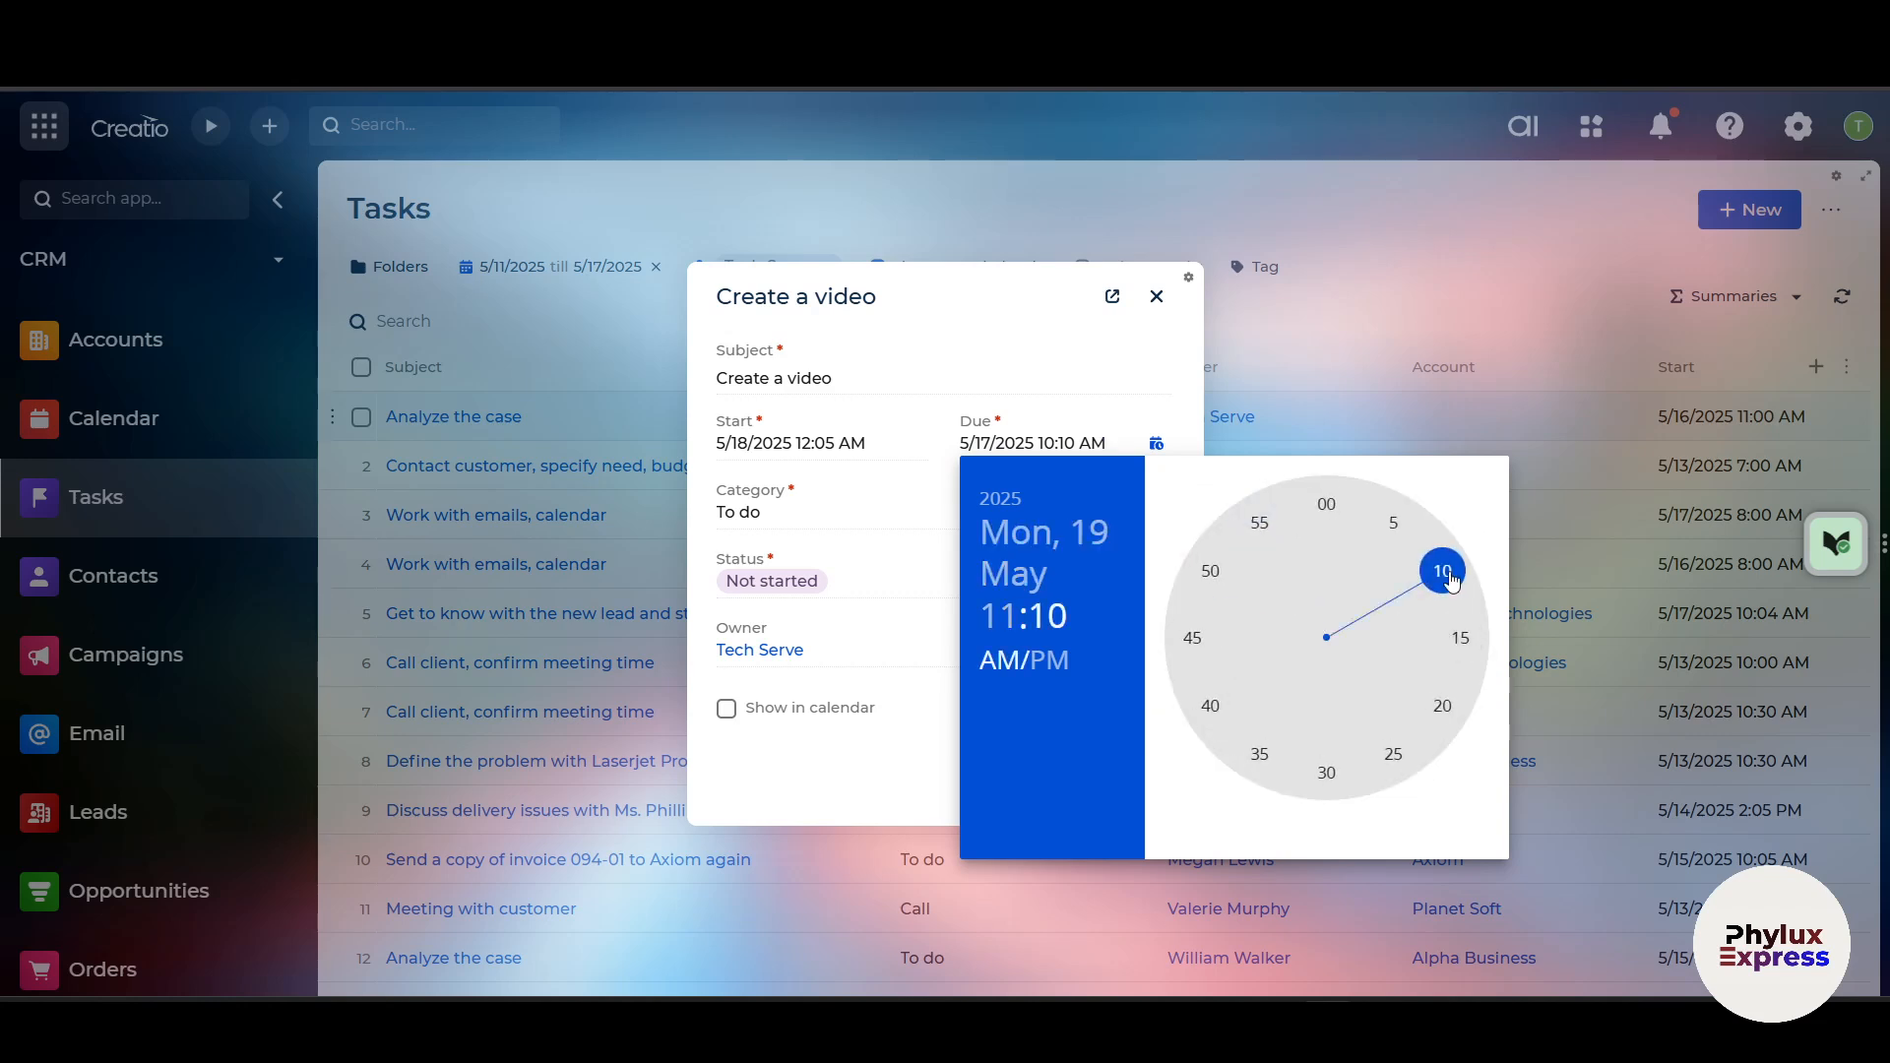
{"action": "left_click", "coordinate": [1453, 581]}
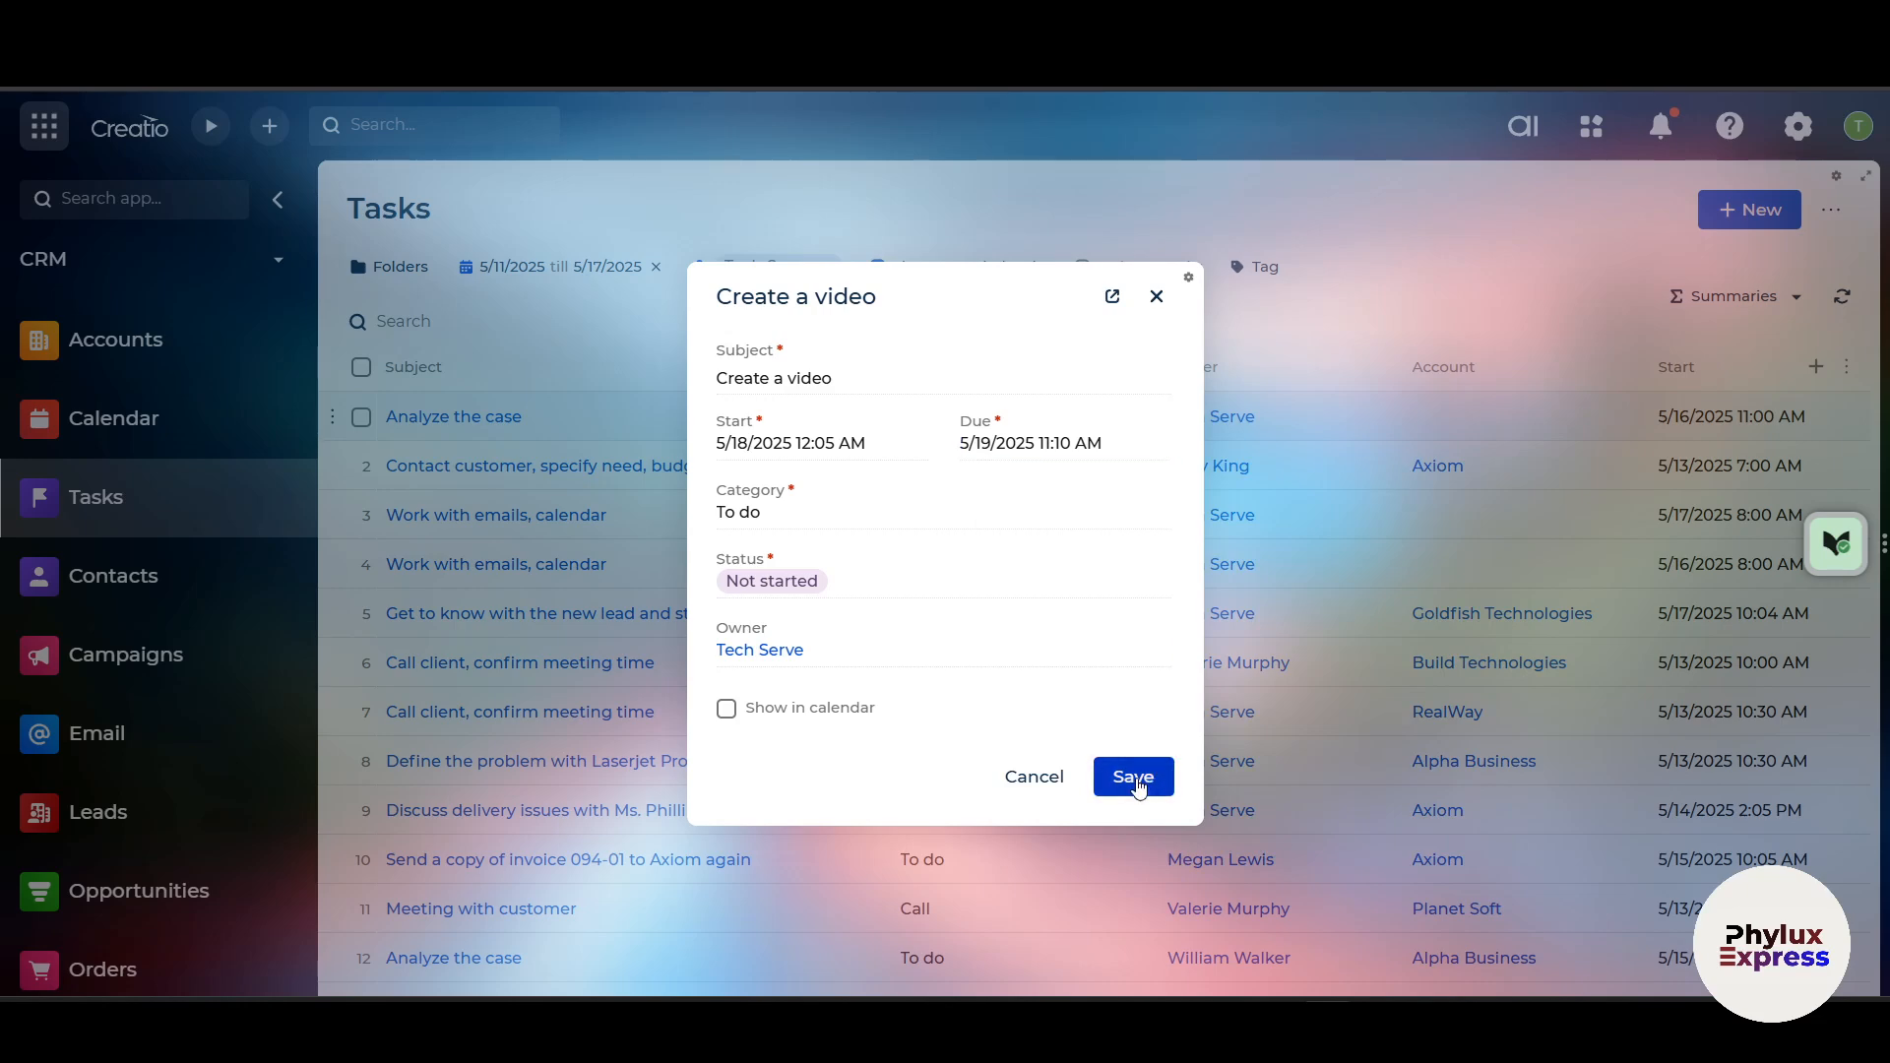
{"action": "left_click", "coordinate": [1134, 778]}
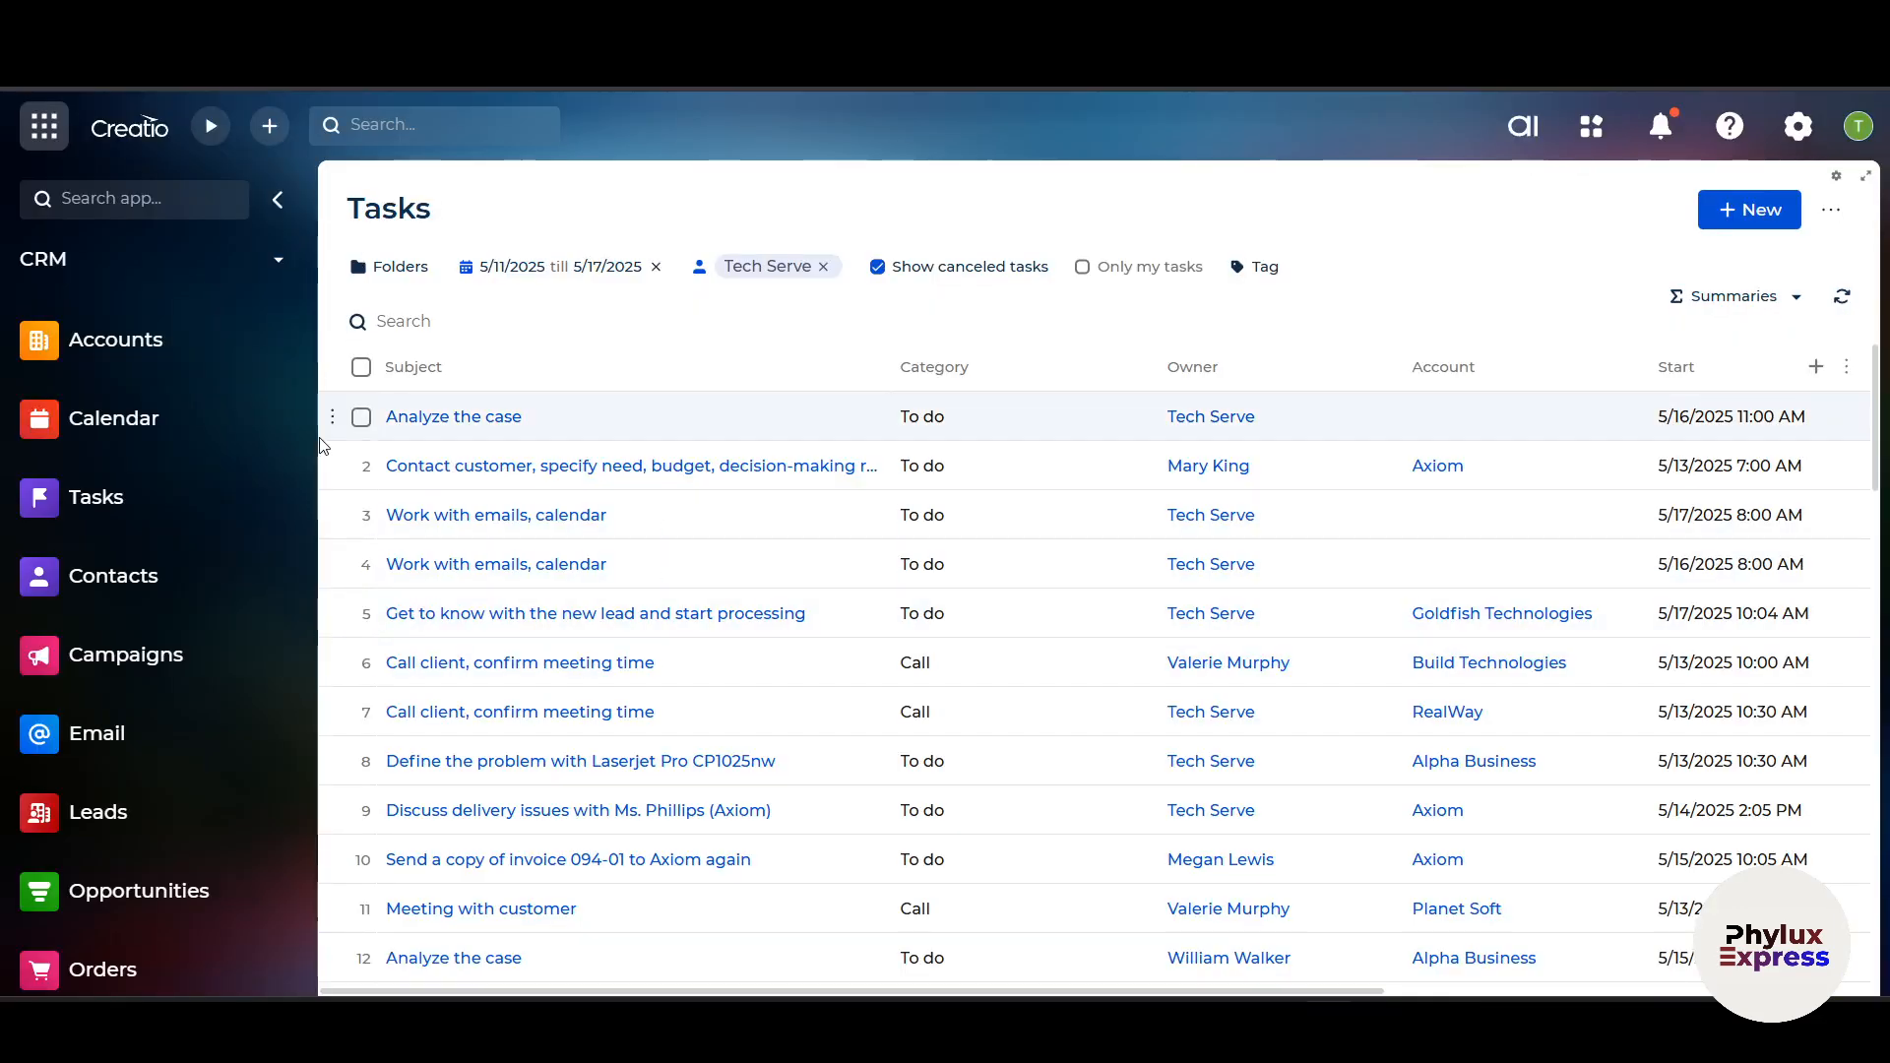
- View the date range presets and the selectable owners in the task list filters without changing them
{"action": "left_click", "coordinate": [524, 272]}
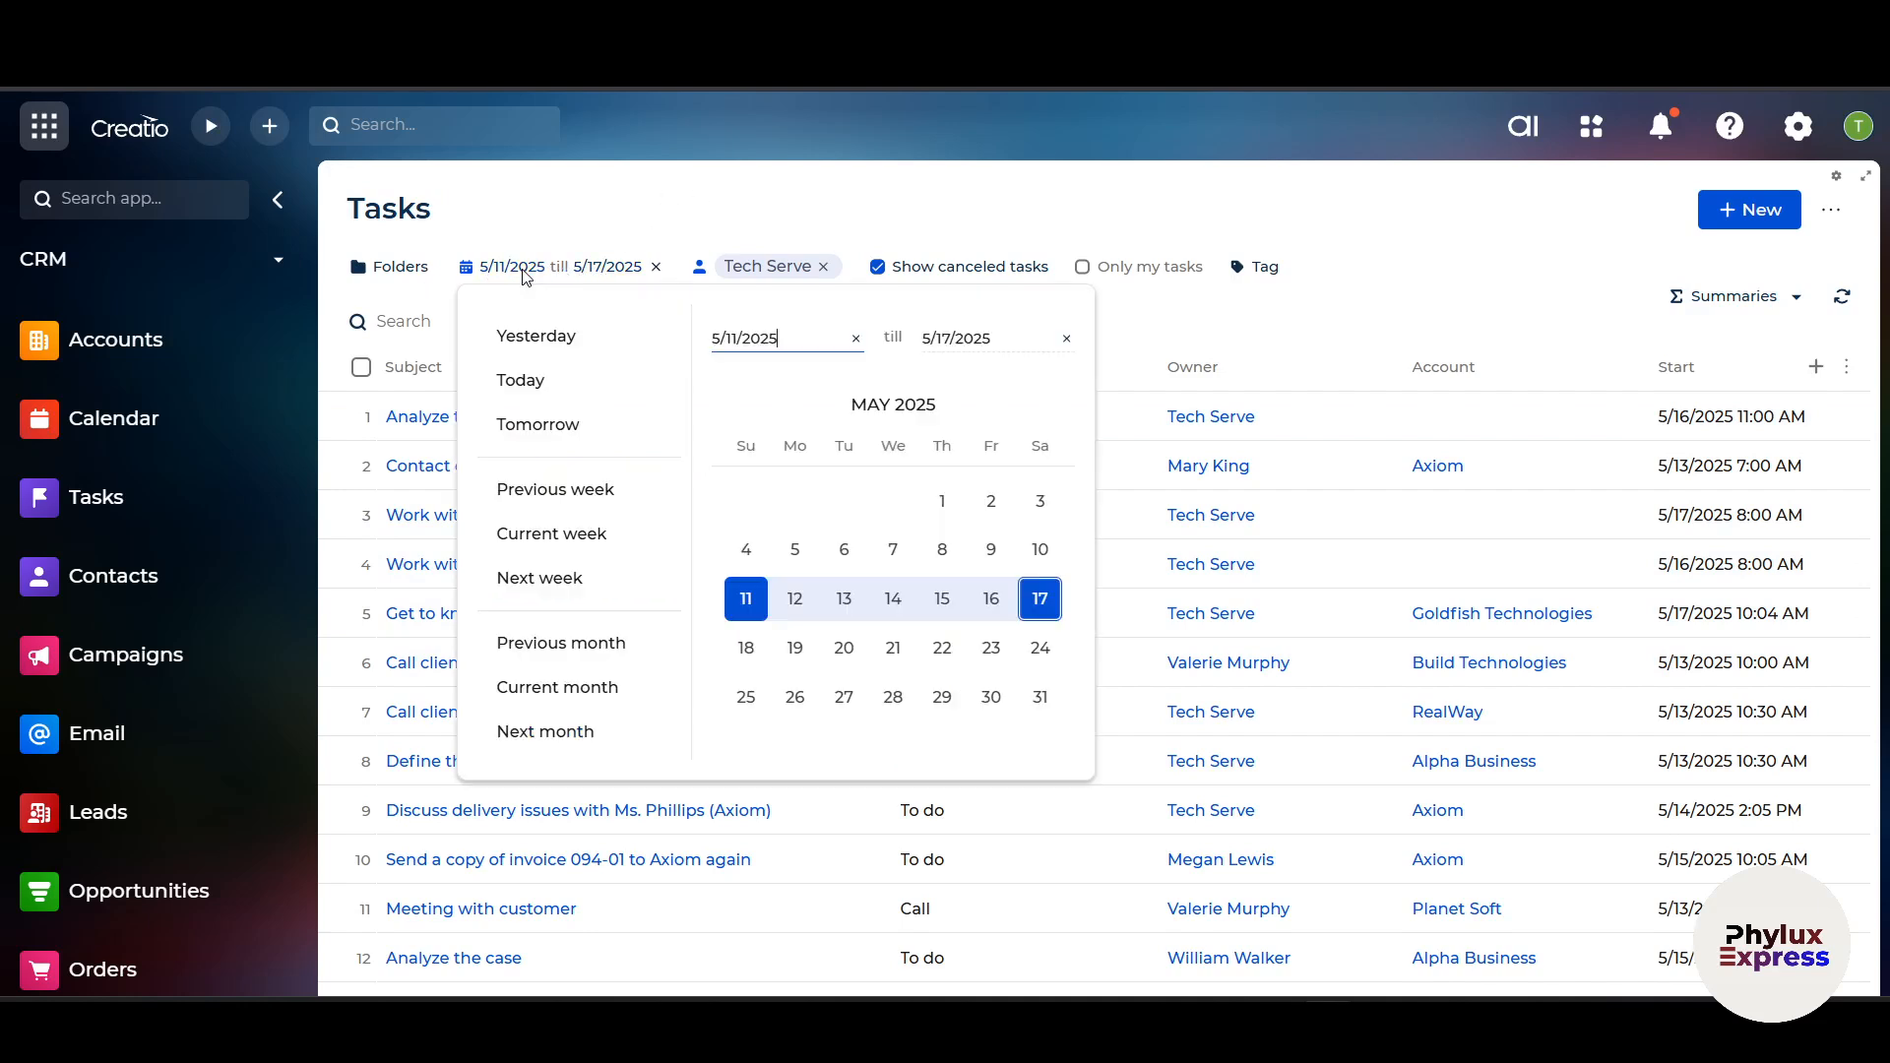
{"action": "left_click", "coordinate": [597, 262]}
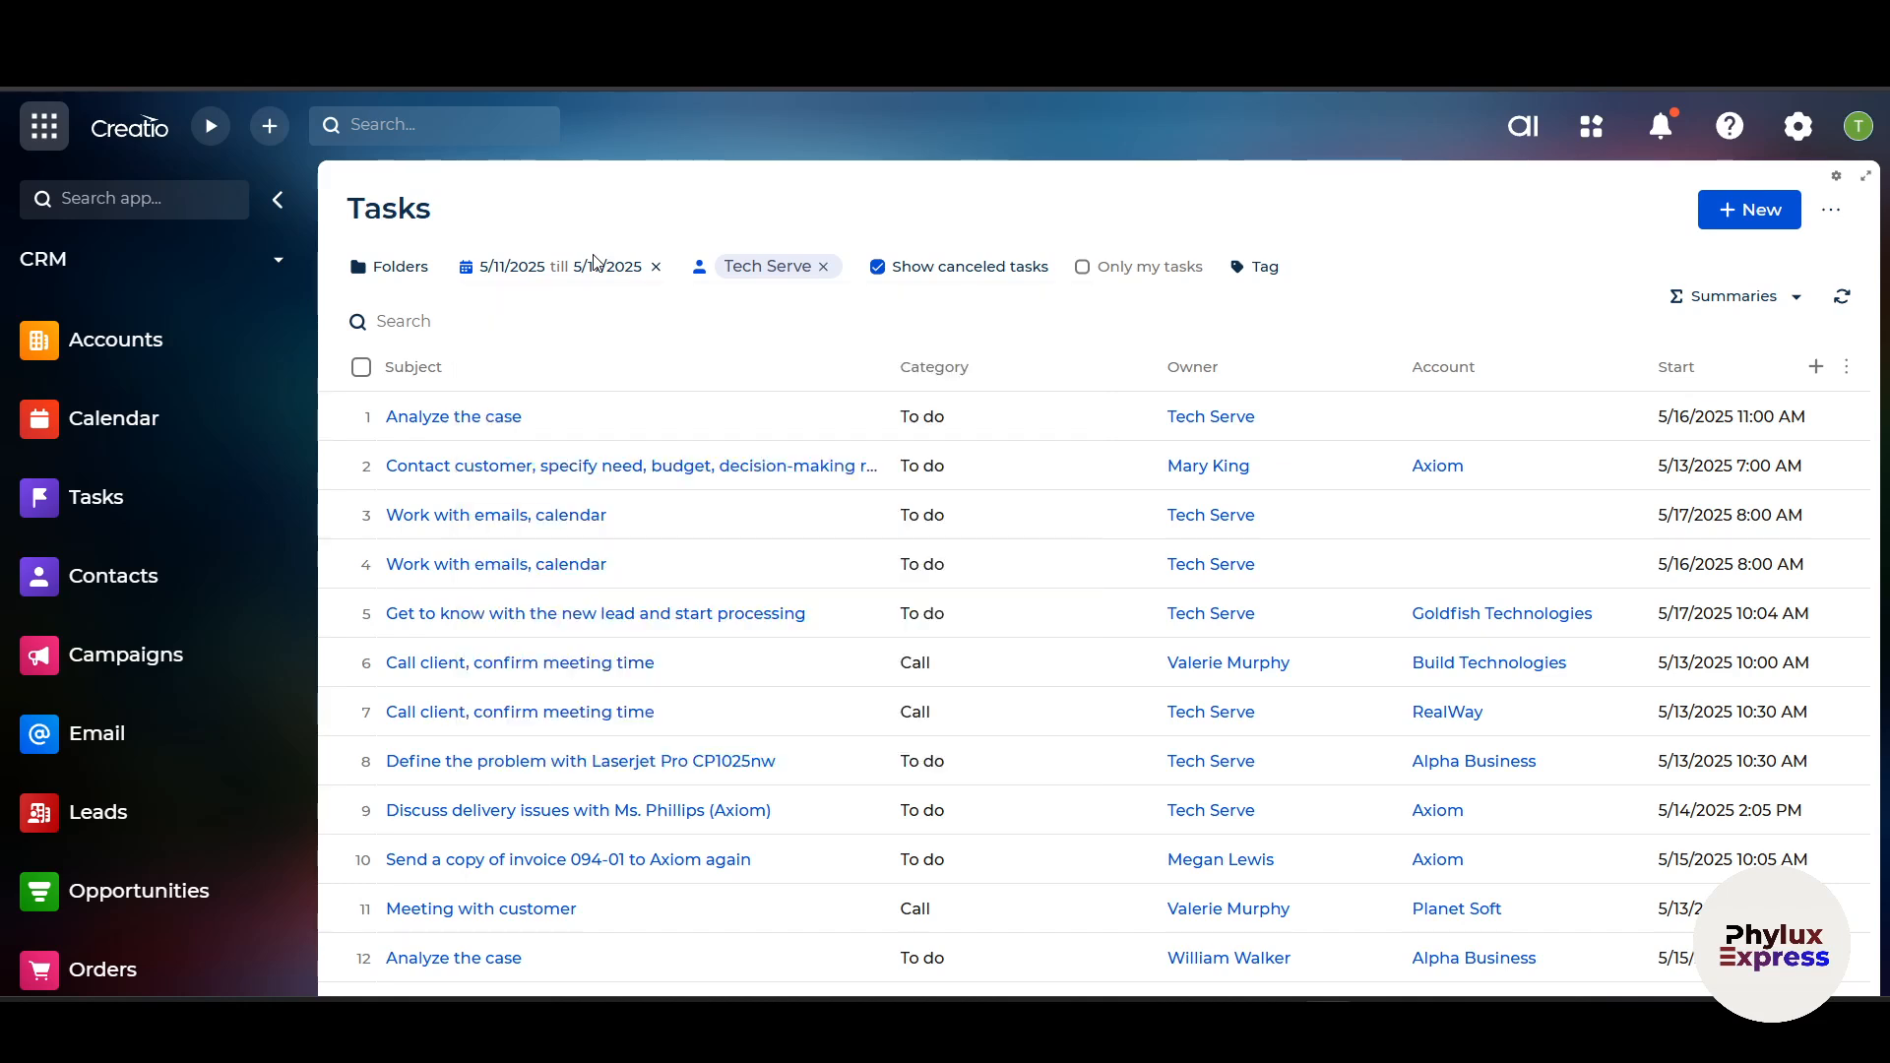
{"action": "left_click", "coordinate": [766, 280]}
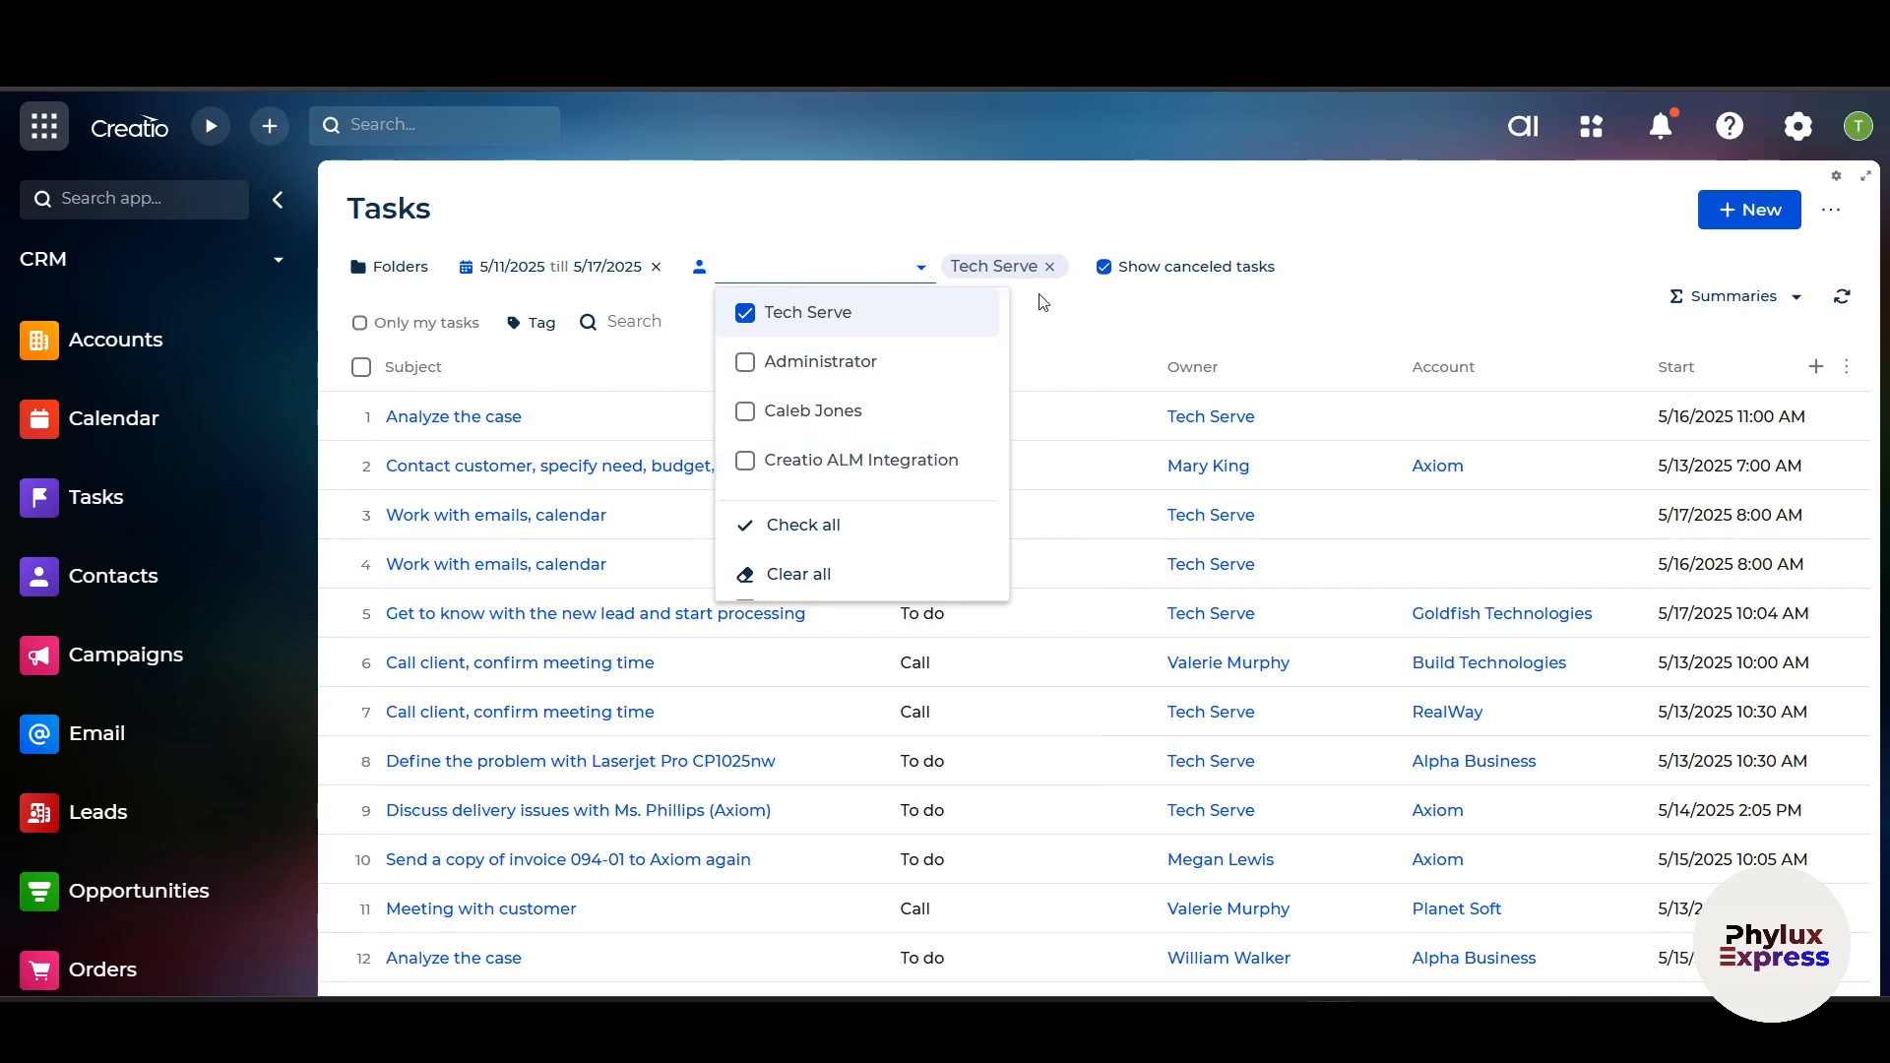
{"action": "left_click", "coordinate": [989, 267]}
- Hide canceled tasks and show them again, and check the tag filter options, leaving the tag filter empty
{"action": "left_click", "coordinate": [991, 271]}
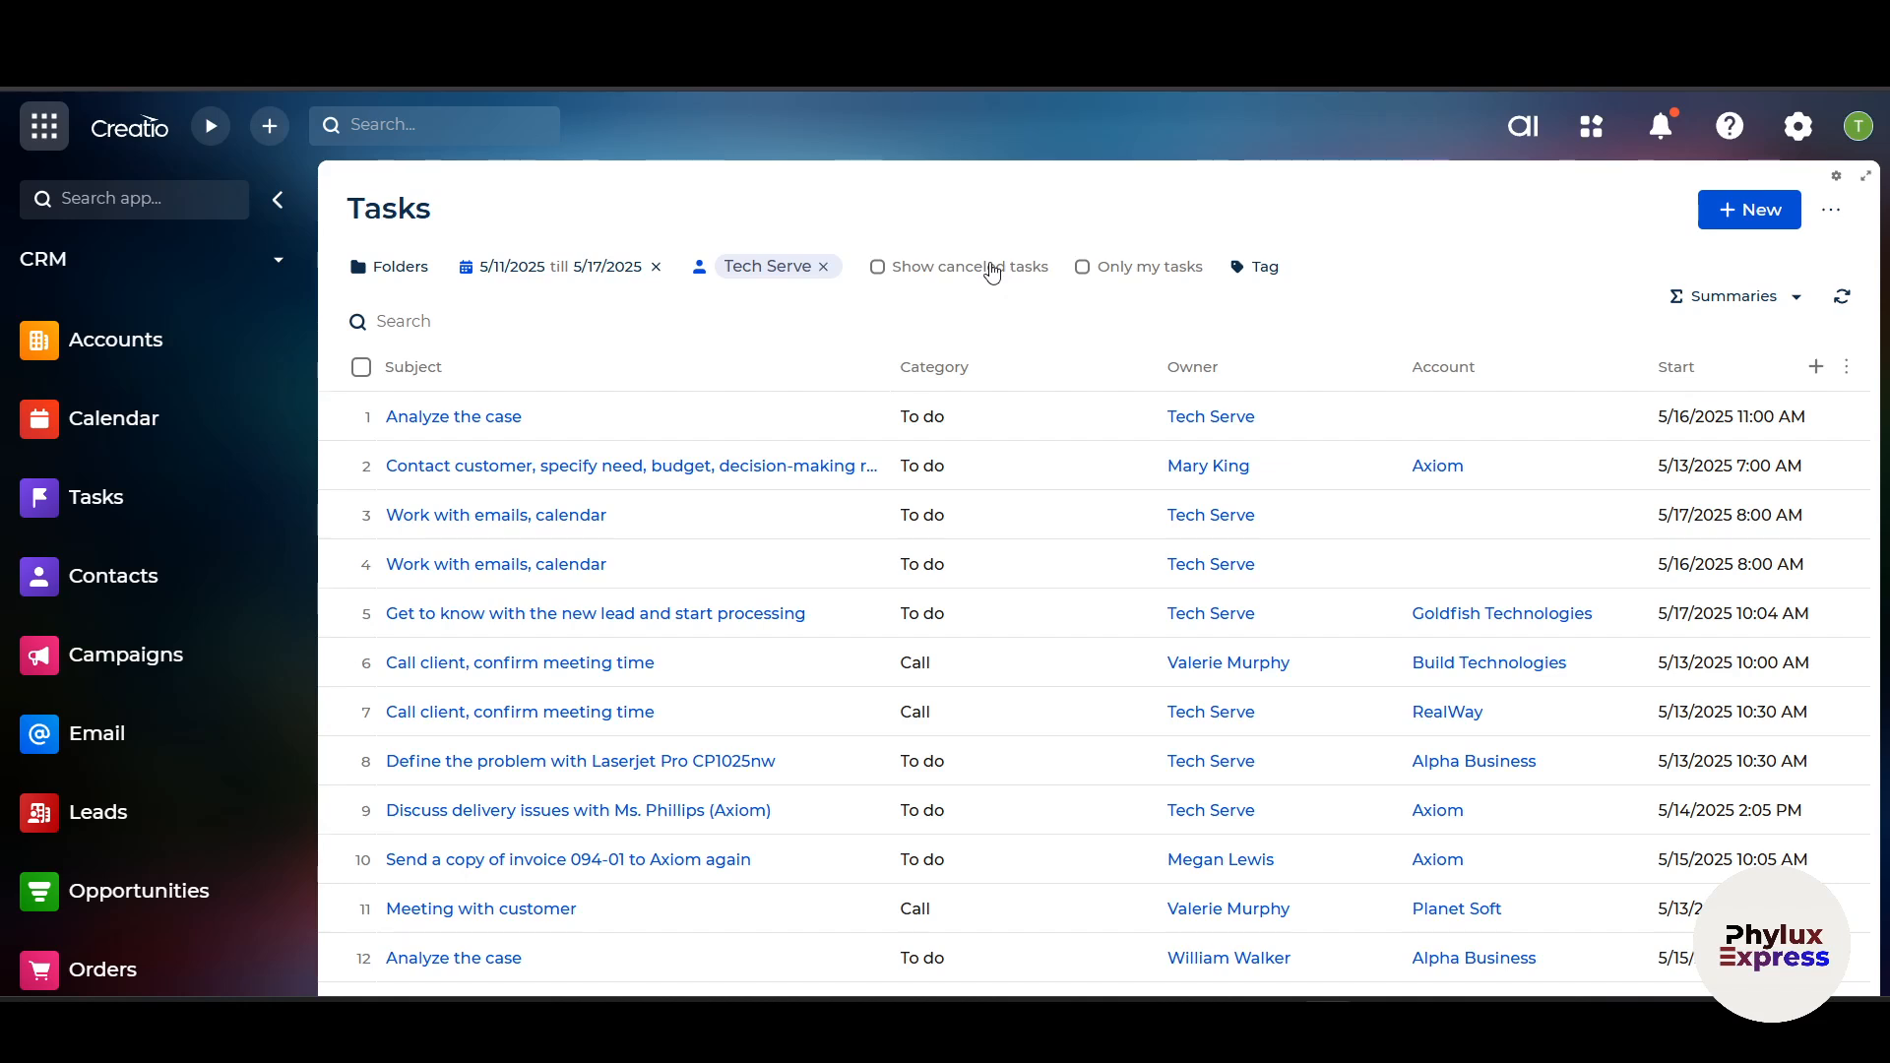
{"action": "left_click", "coordinate": [1001, 280]}
{"action": "left_click", "coordinate": [1263, 268]}
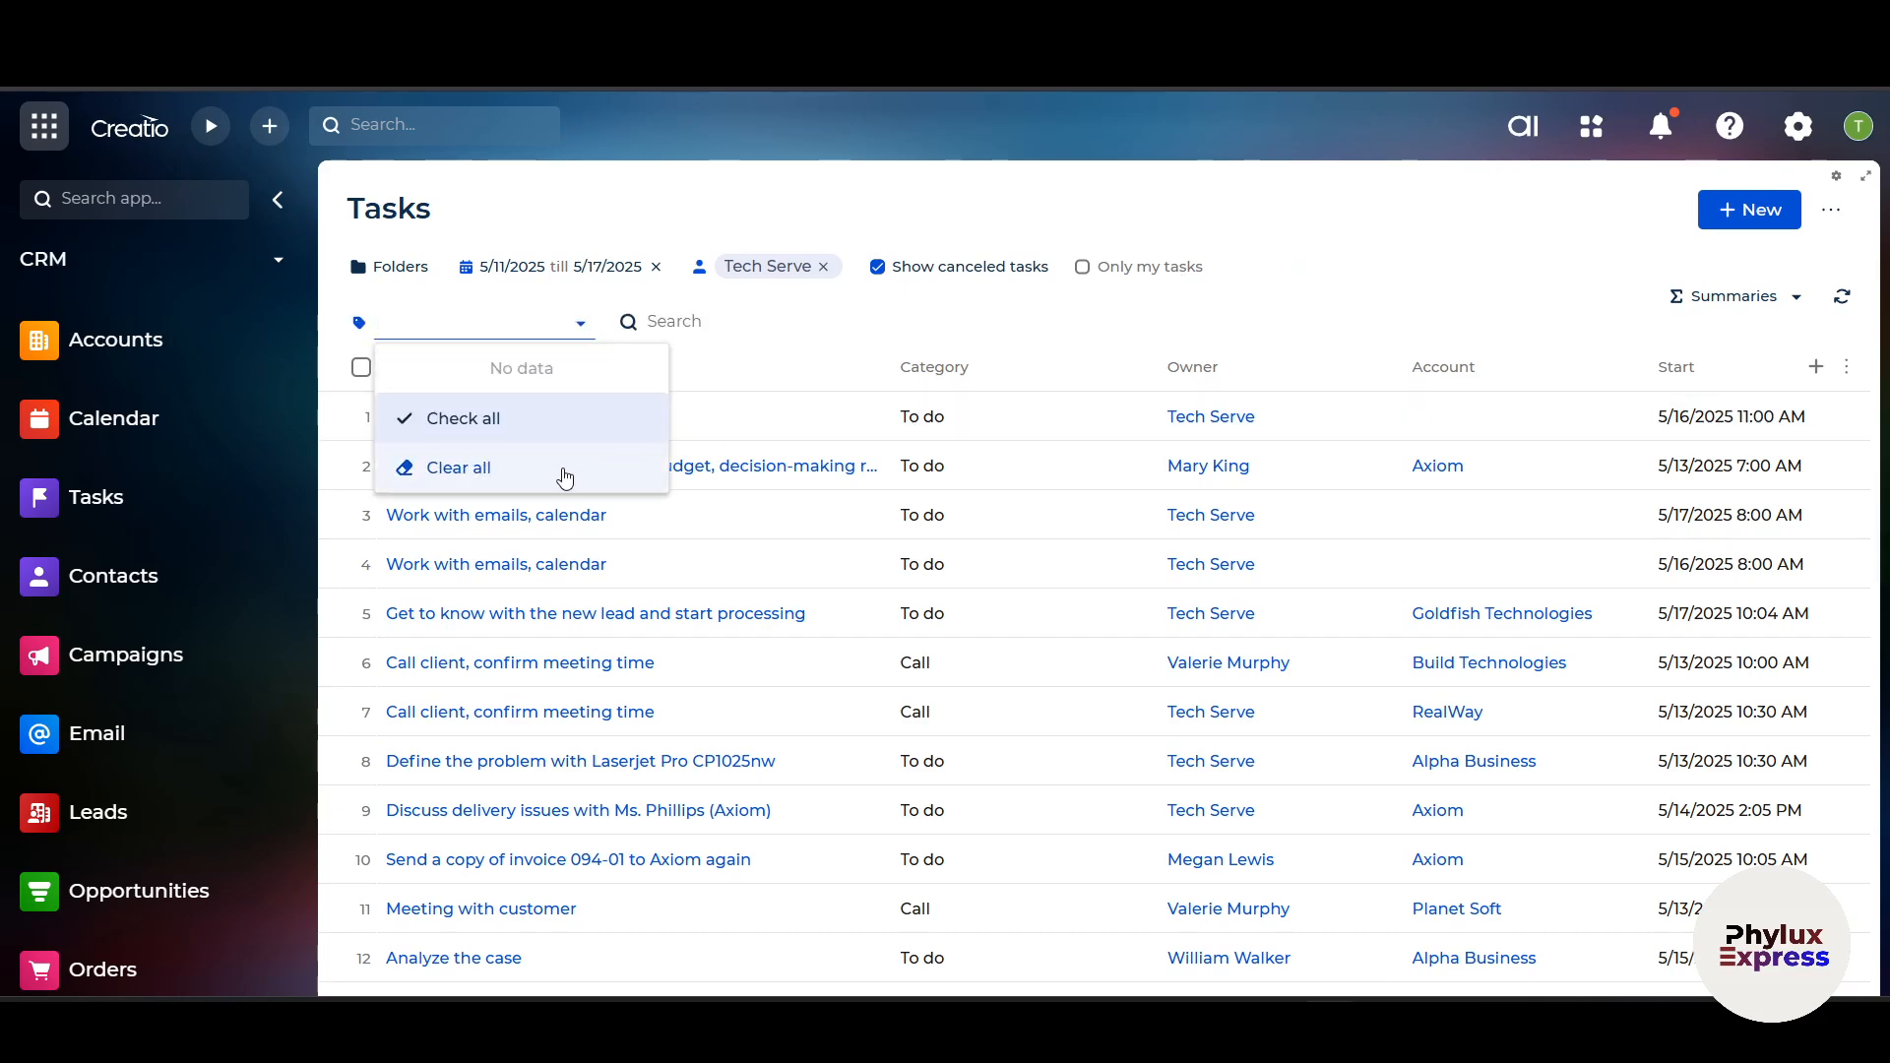
{"action": "left_click", "coordinate": [564, 478]}
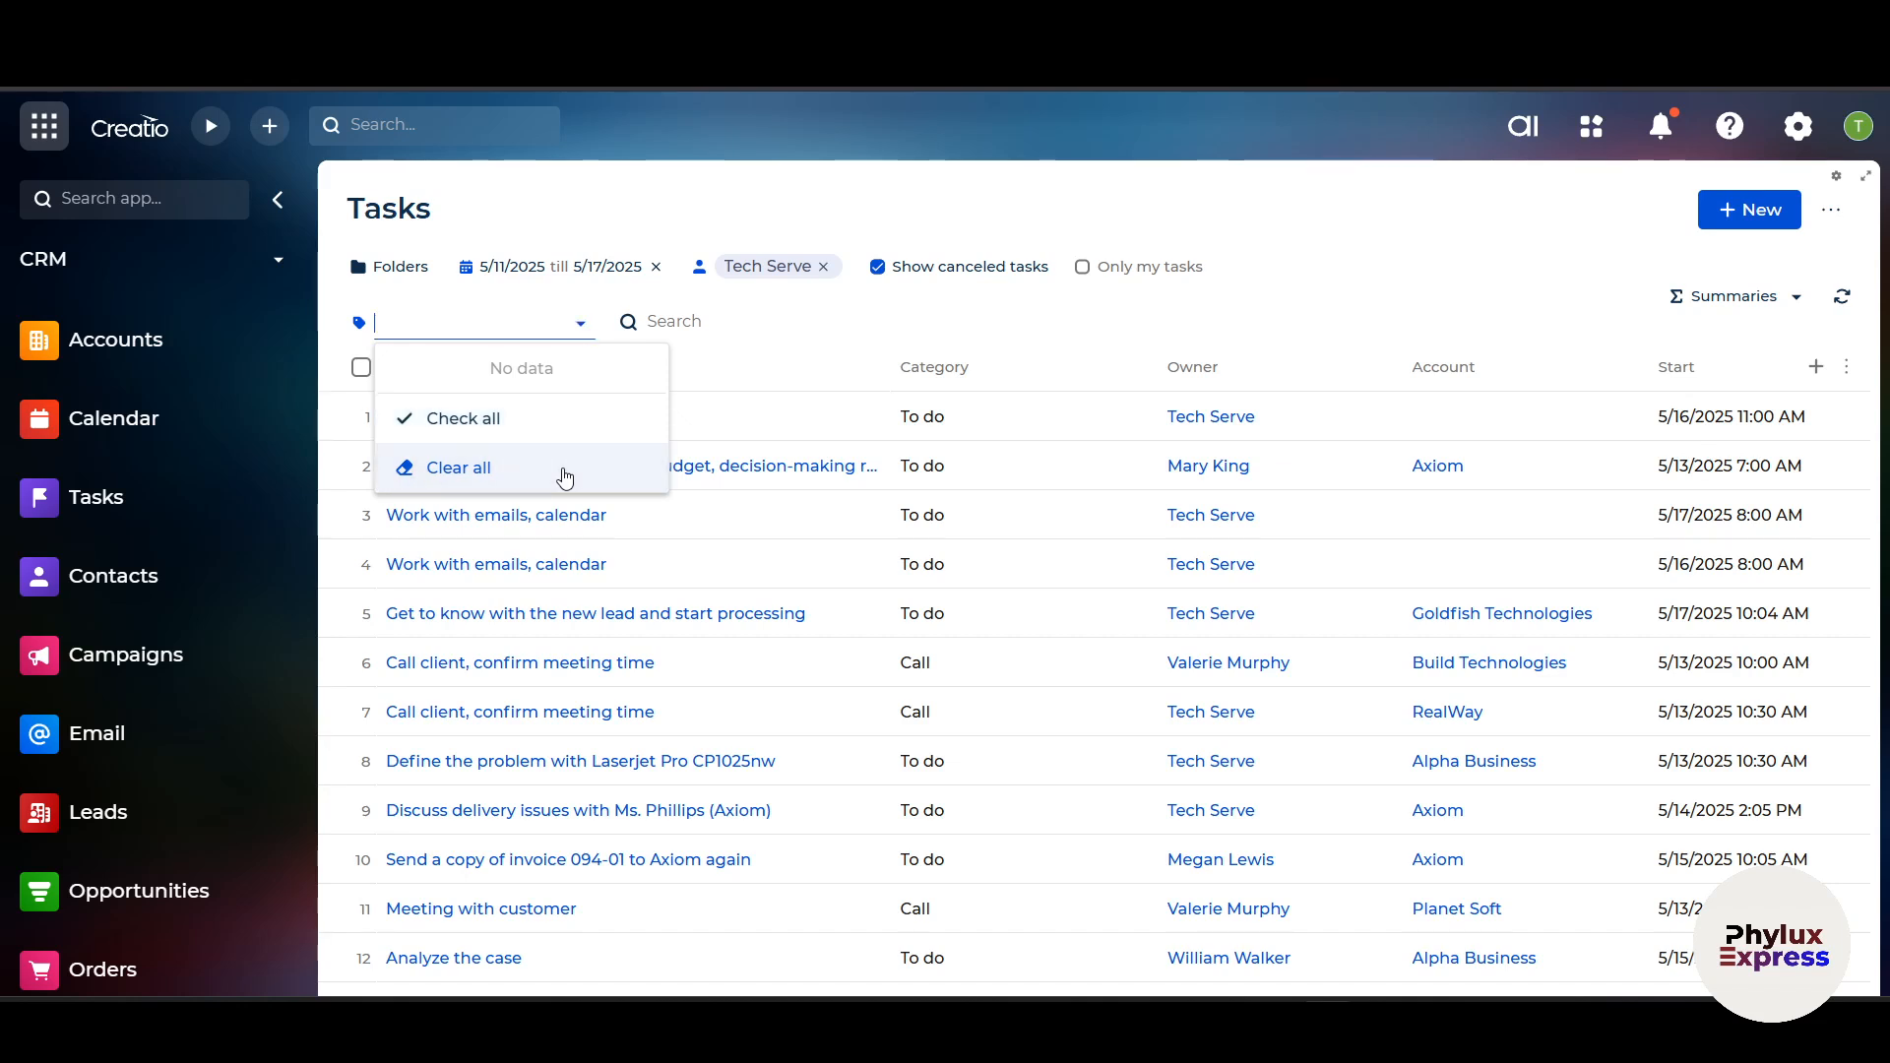
{"action": "left_click", "coordinate": [852, 269]}
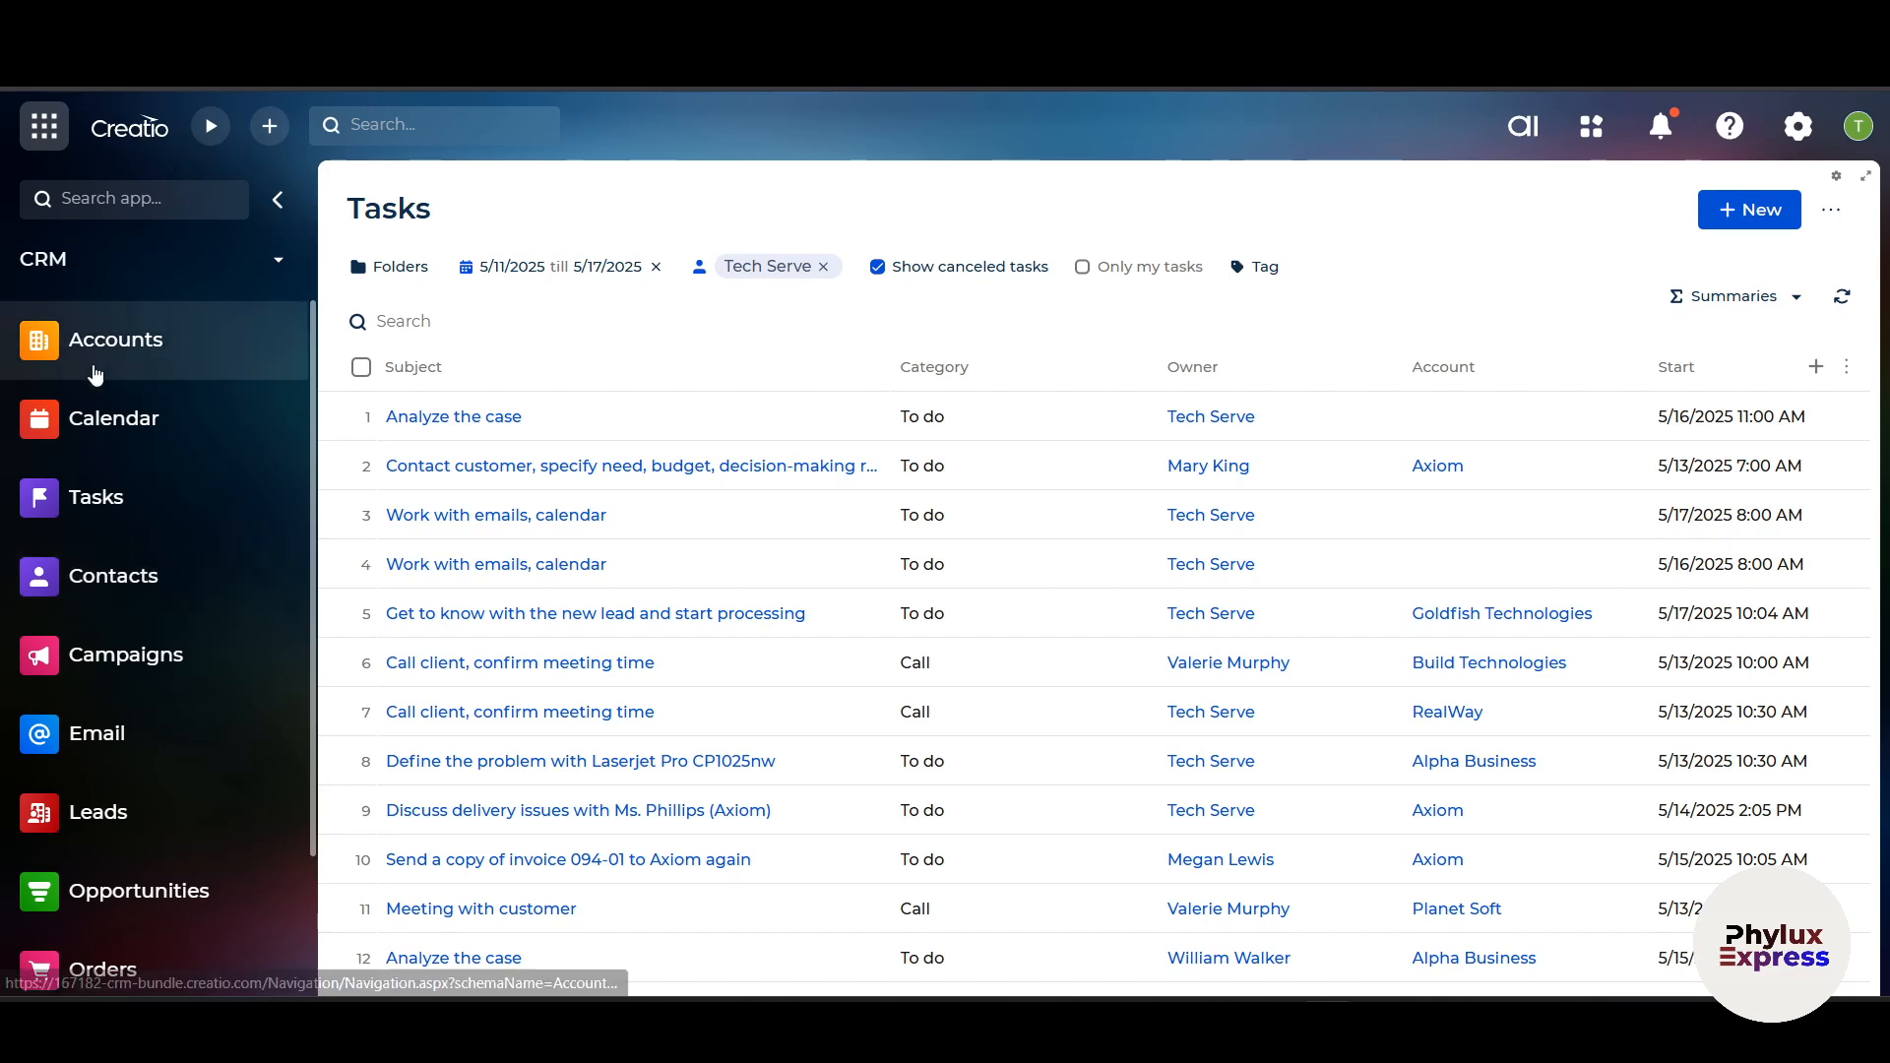
- Open the Calendar section and look through the week's scheduled tasks from early morning to late evening
{"action": "left_click", "coordinate": [90, 423]}
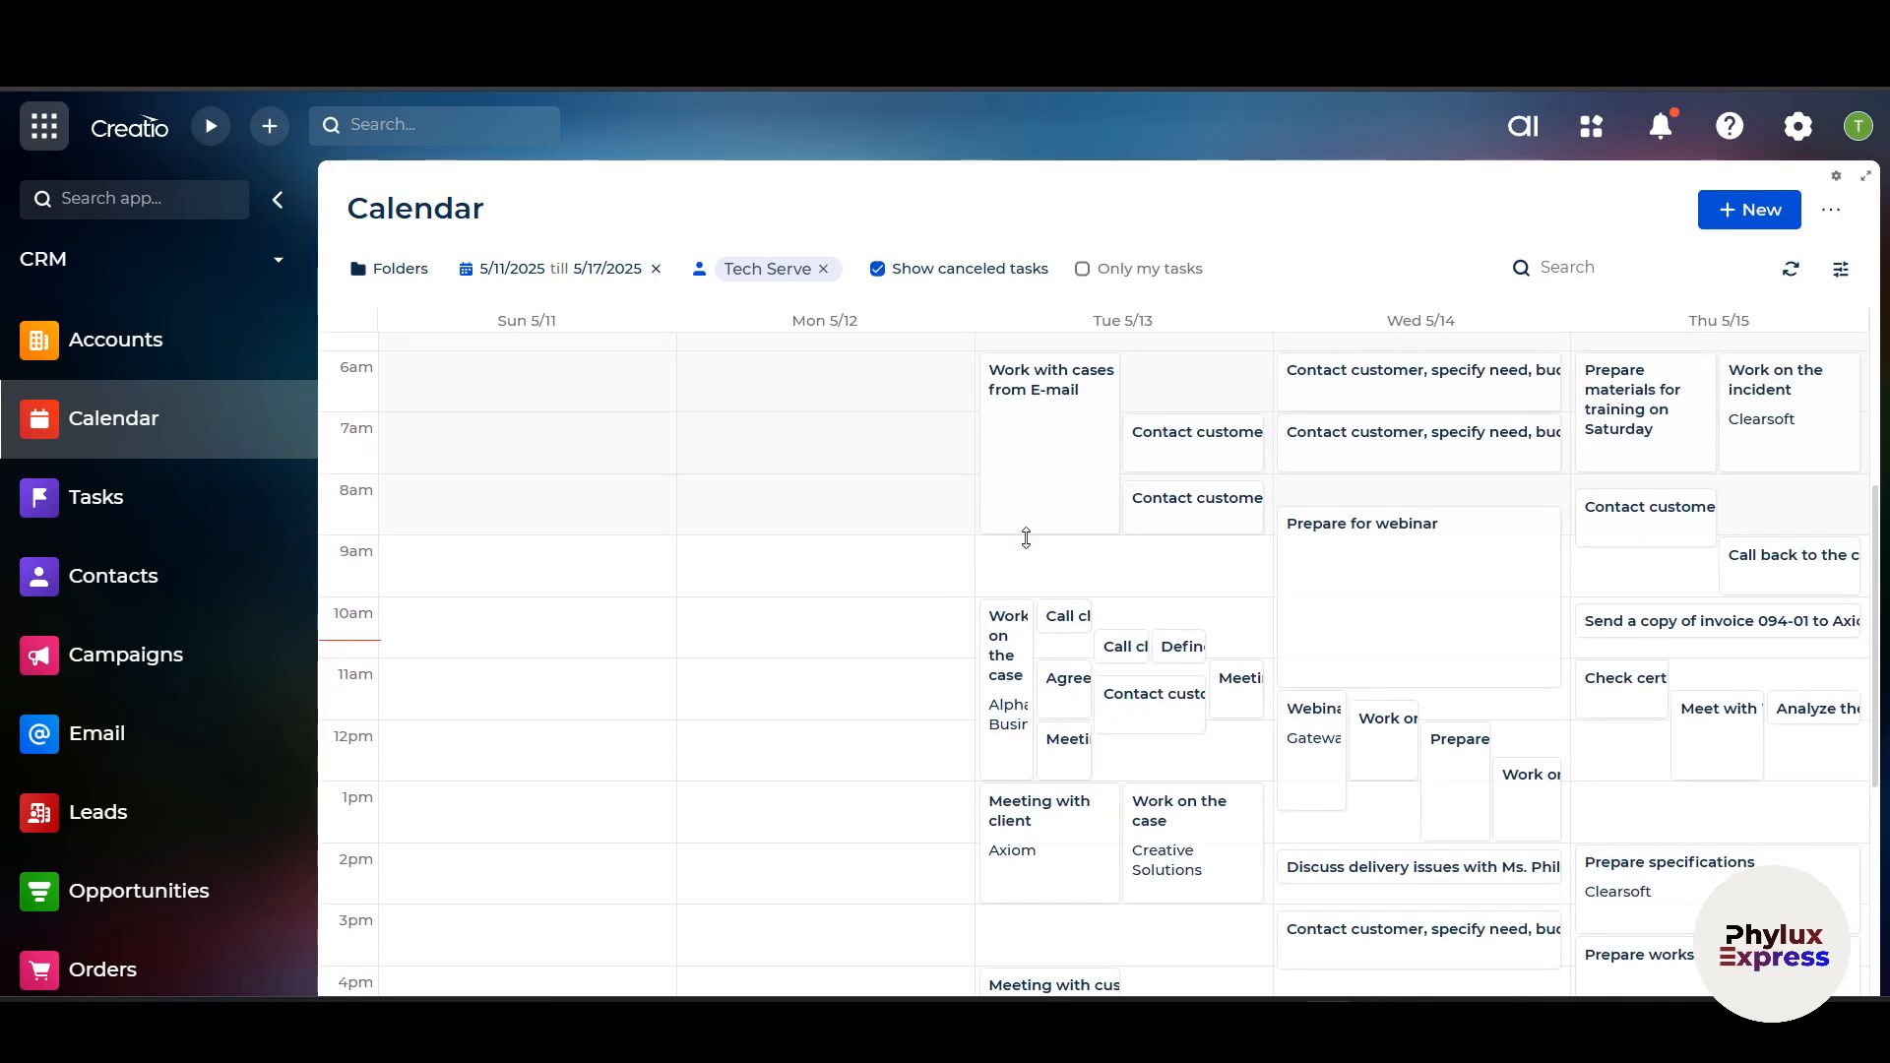
{"action": "scroll", "coordinate": [1503, 615], "scroll_direction": "up", "scroll_amount": 4}
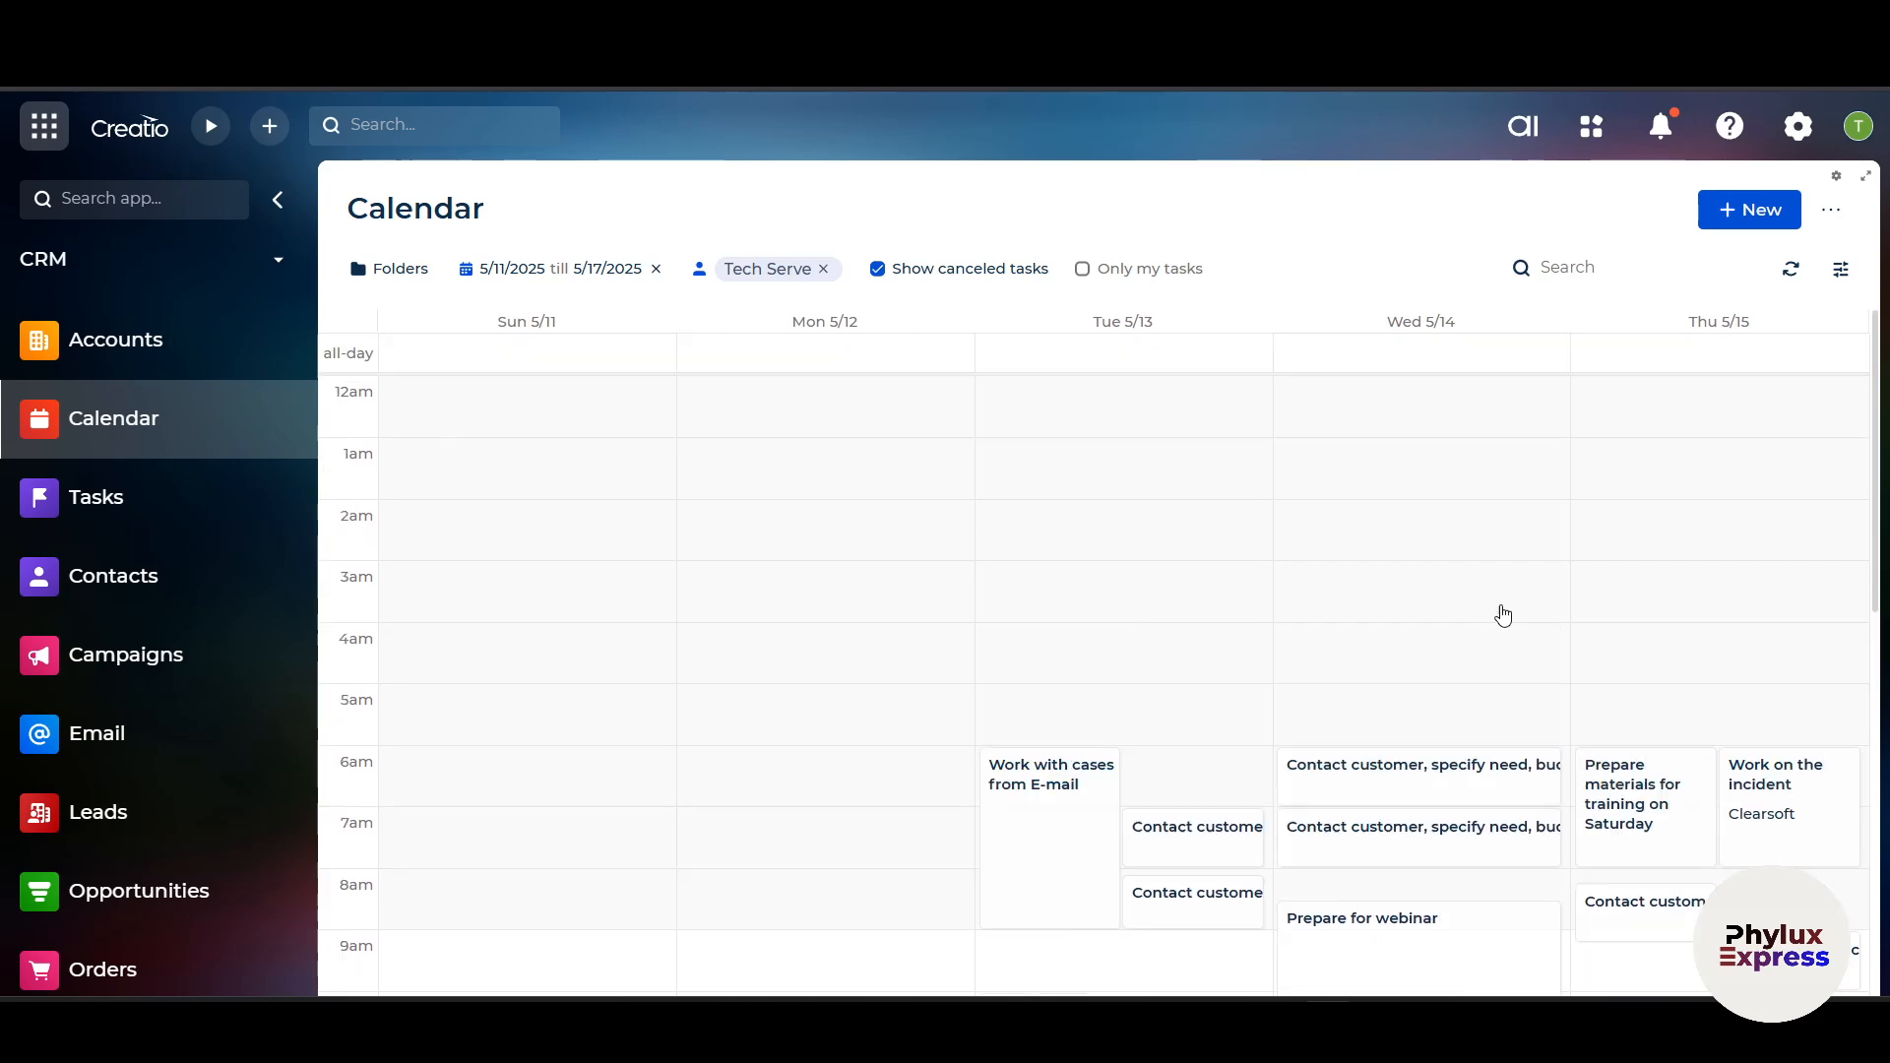
{"action": "scroll", "coordinate": [1504, 615], "scroll_direction": "down", "scroll_amount": 8}
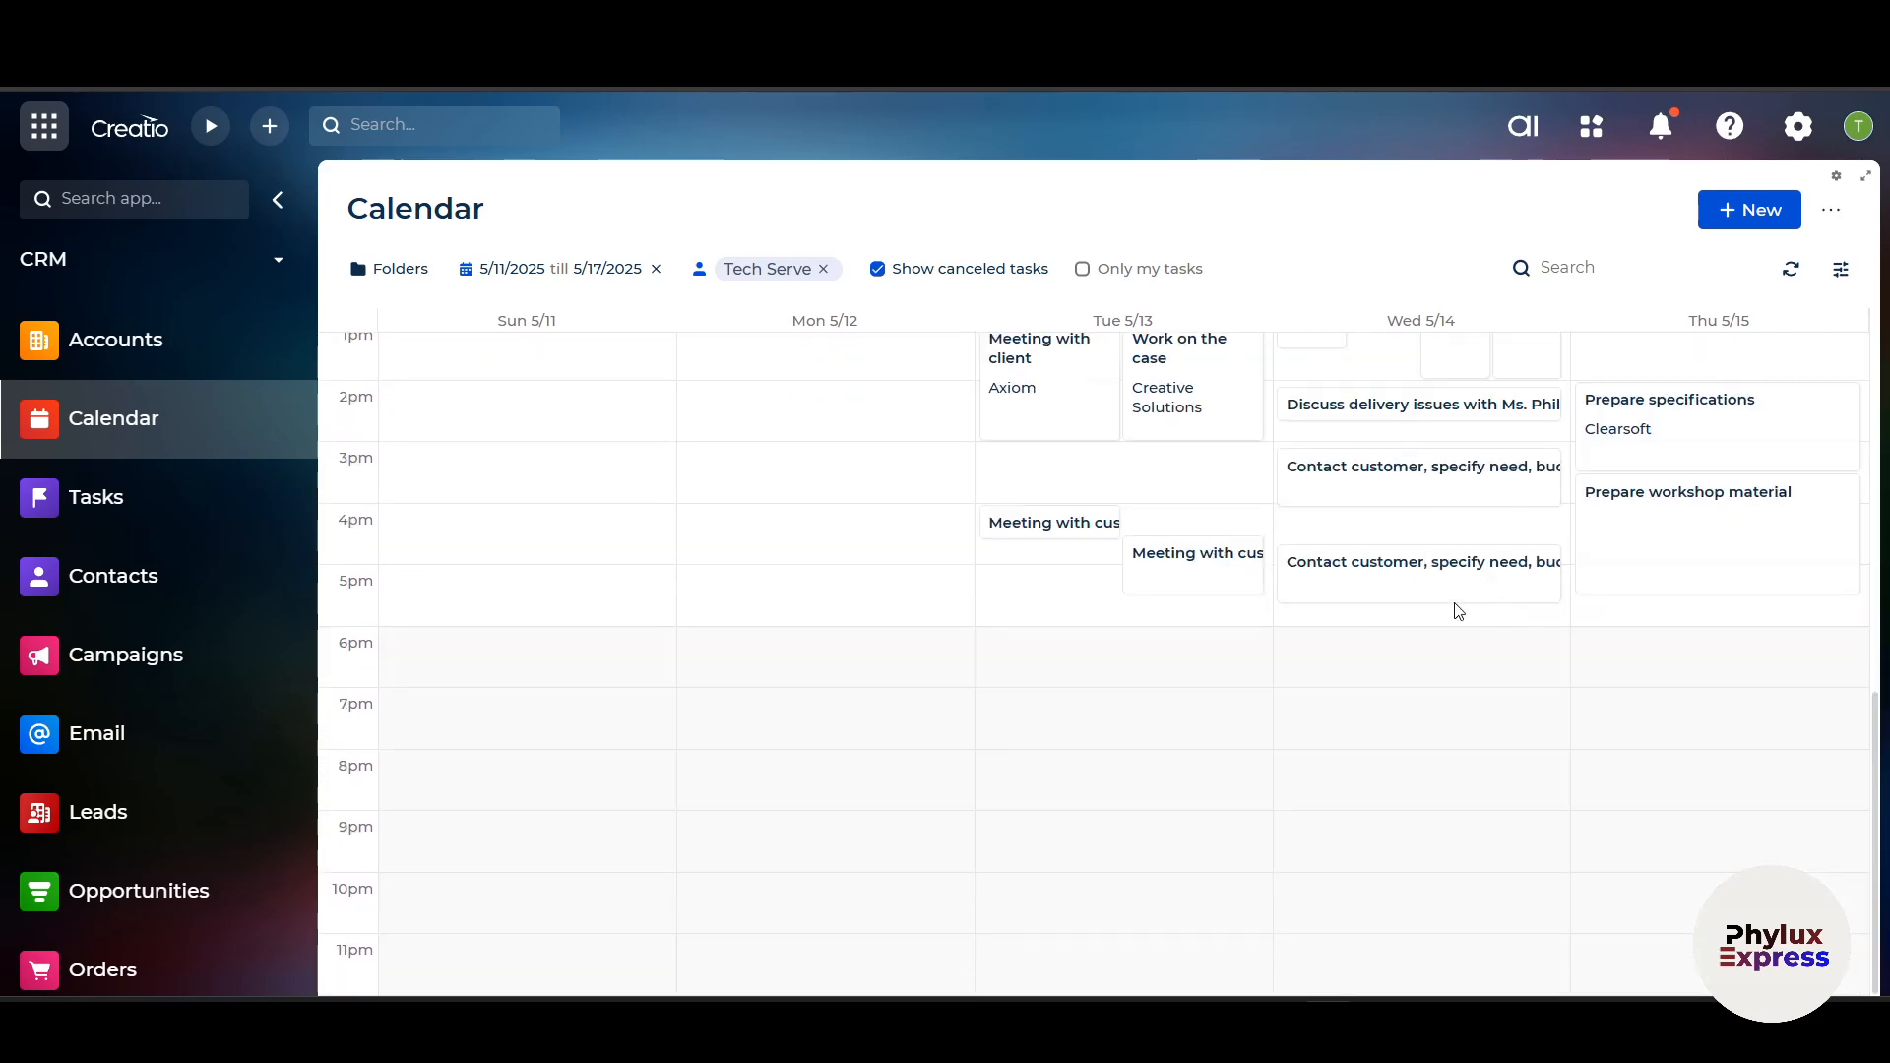
- Start a new record in the calendar and enter "what ever task name" as its subject
{"action": "scroll", "coordinate": [1403, 624], "scroll_direction": "up", "scroll_amount": 8}
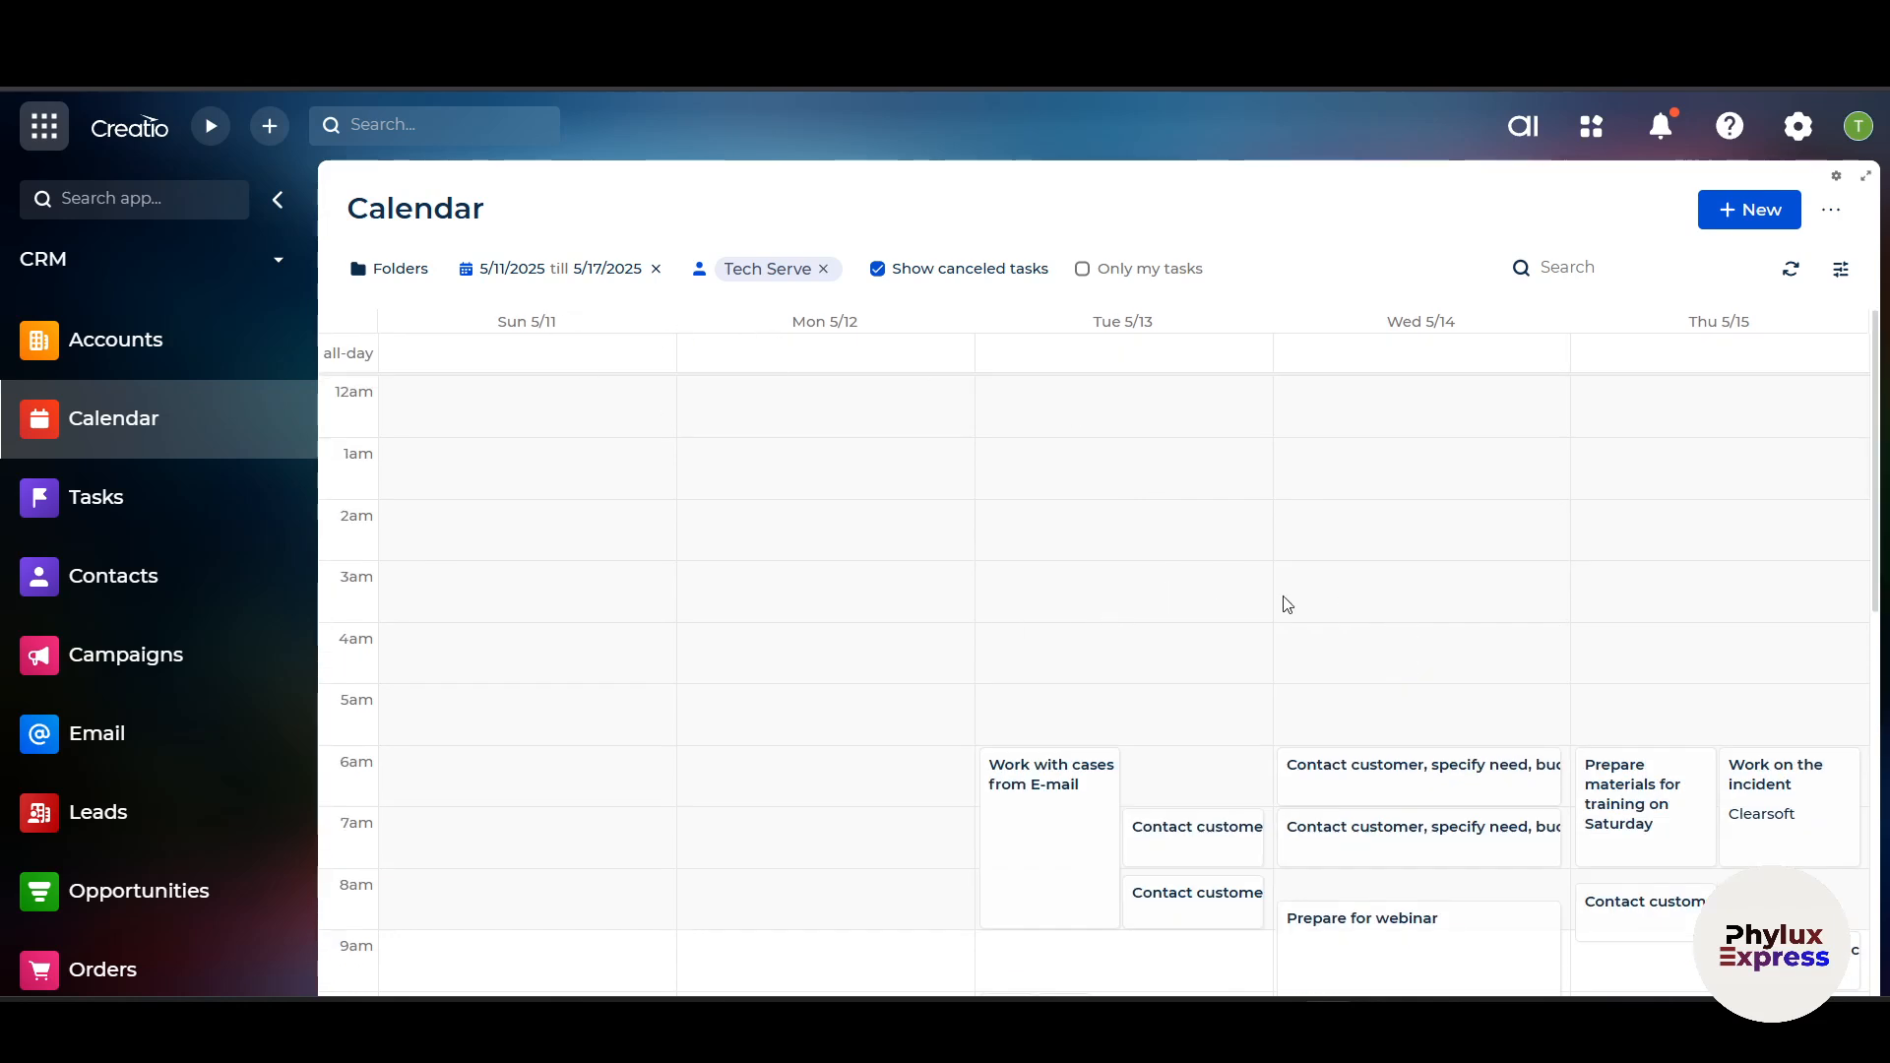
{"action": "scroll", "coordinate": [1287, 604], "scroll_direction": "down", "scroll_amount": 1}
{"action": "scroll", "coordinate": [1288, 605], "scroll_direction": "down", "scroll_amount": 4}
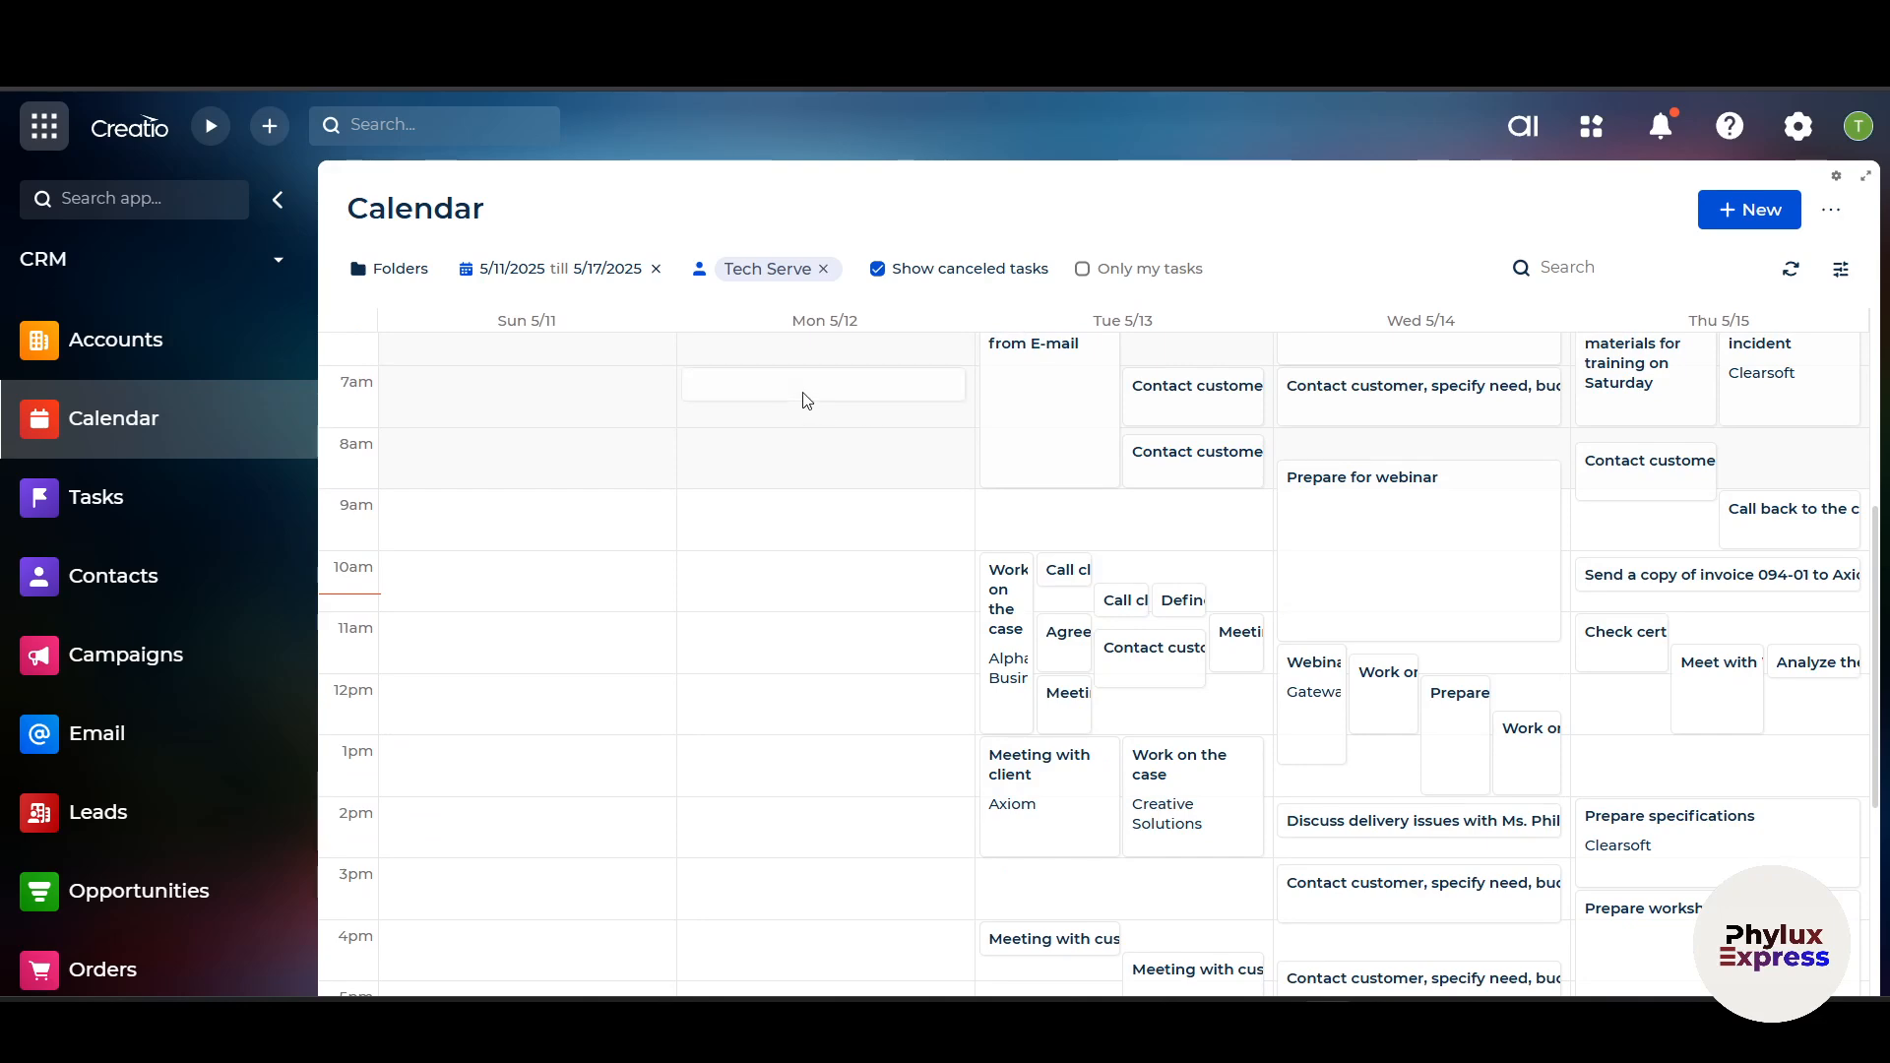
{"action": "scroll", "coordinate": [758, 500], "scroll_direction": "up", "scroll_amount": 2}
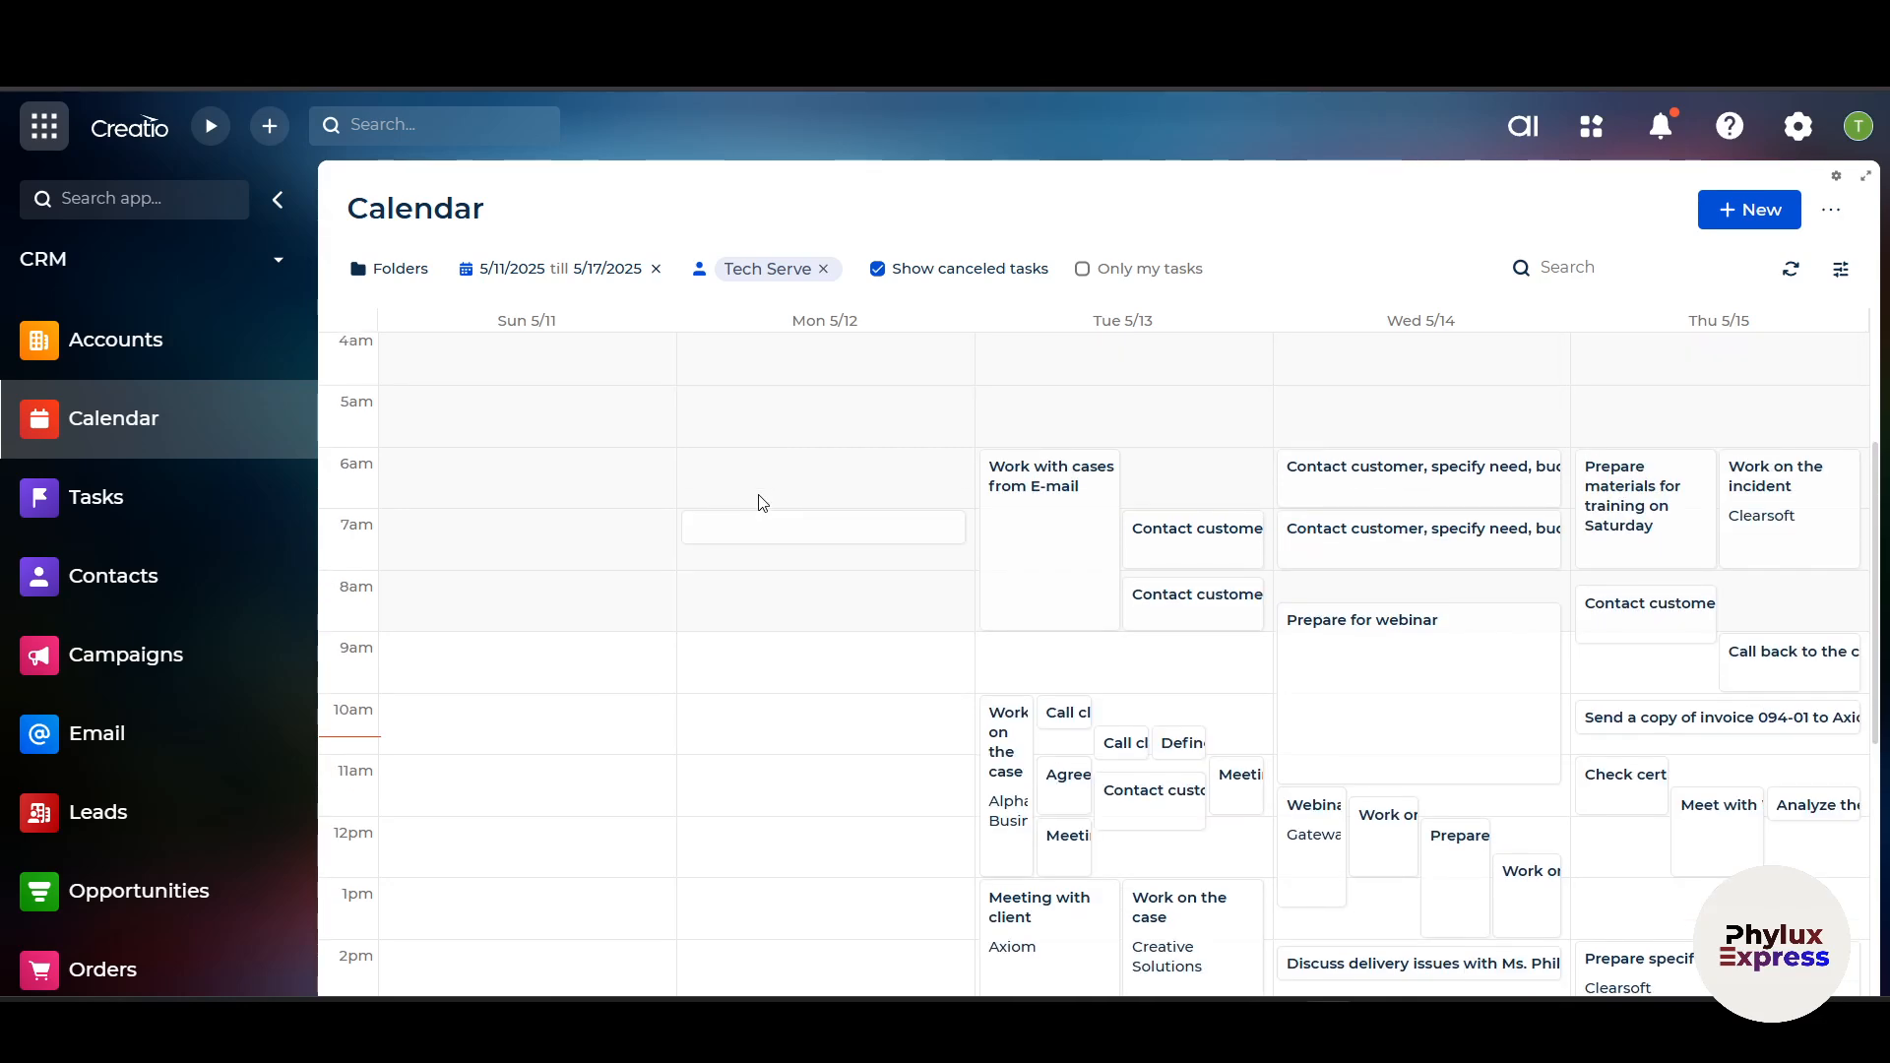
{"action": "left_click", "coordinate": [1759, 216]}
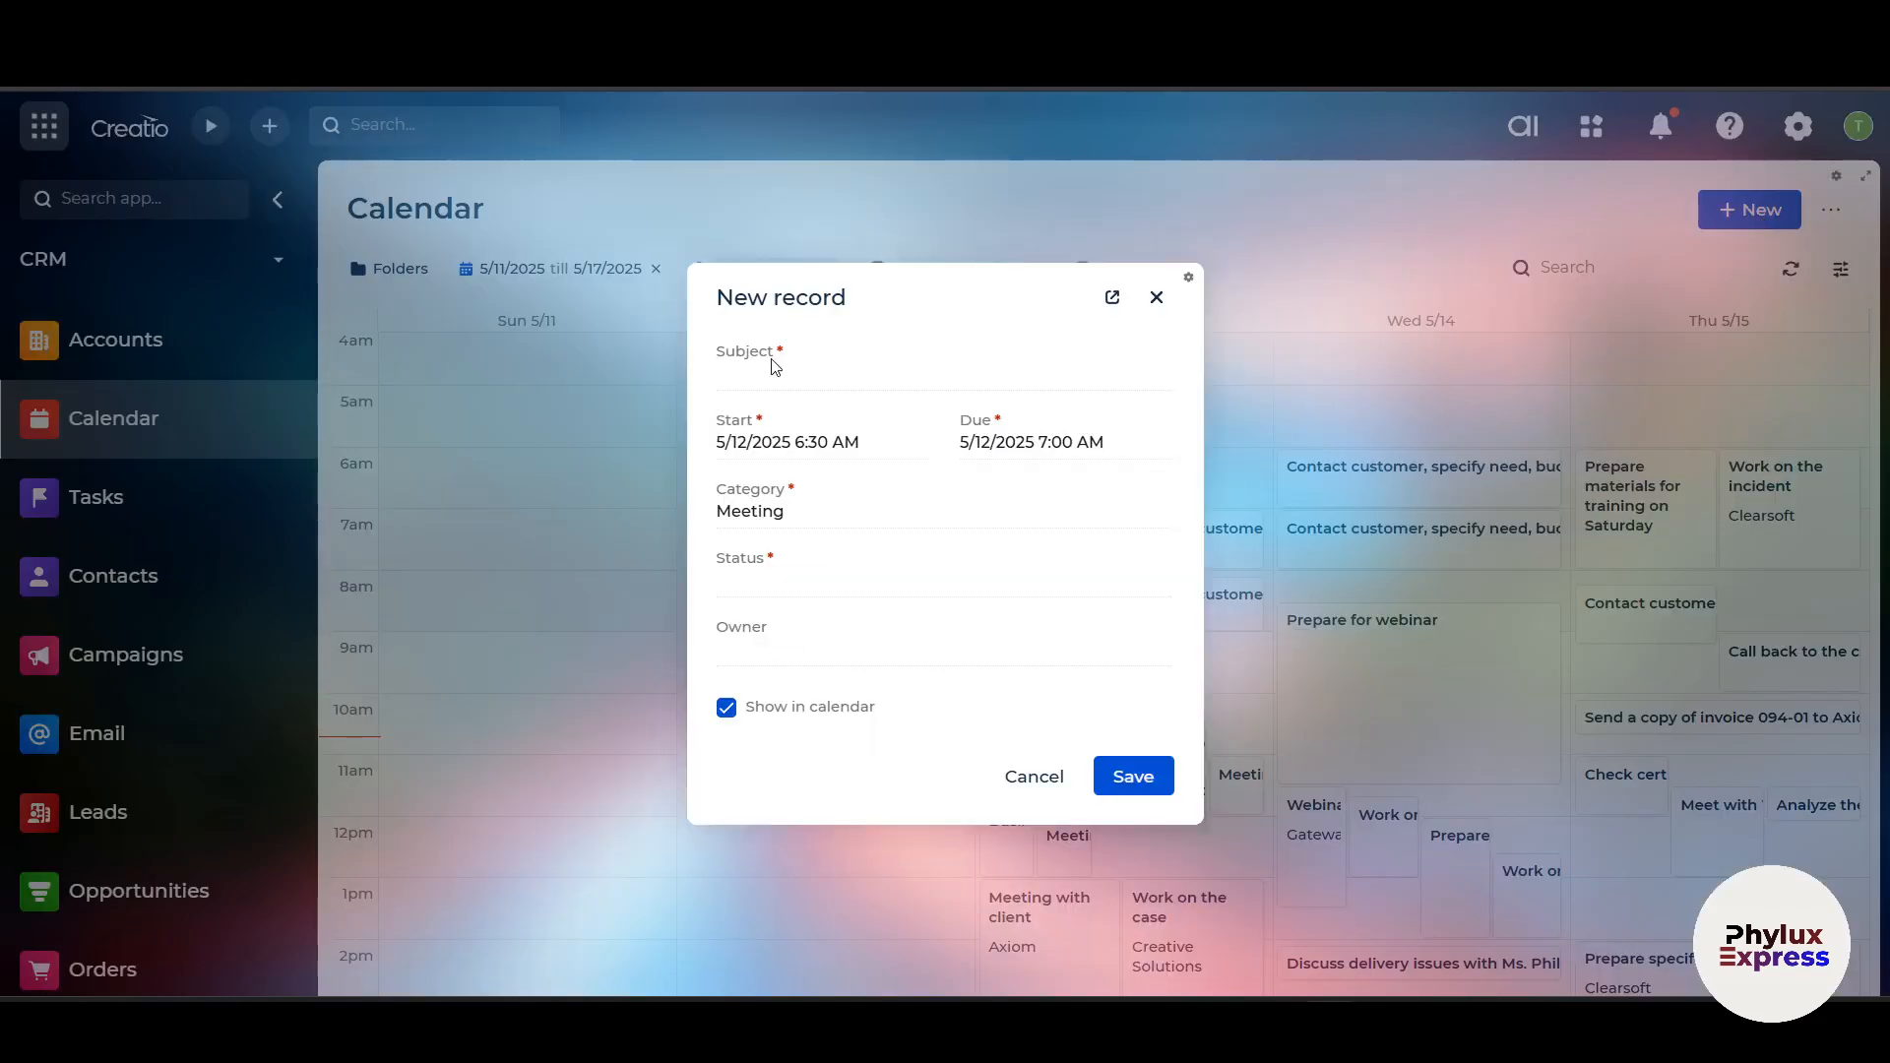
{"action": "left_click", "coordinate": [793, 383]}
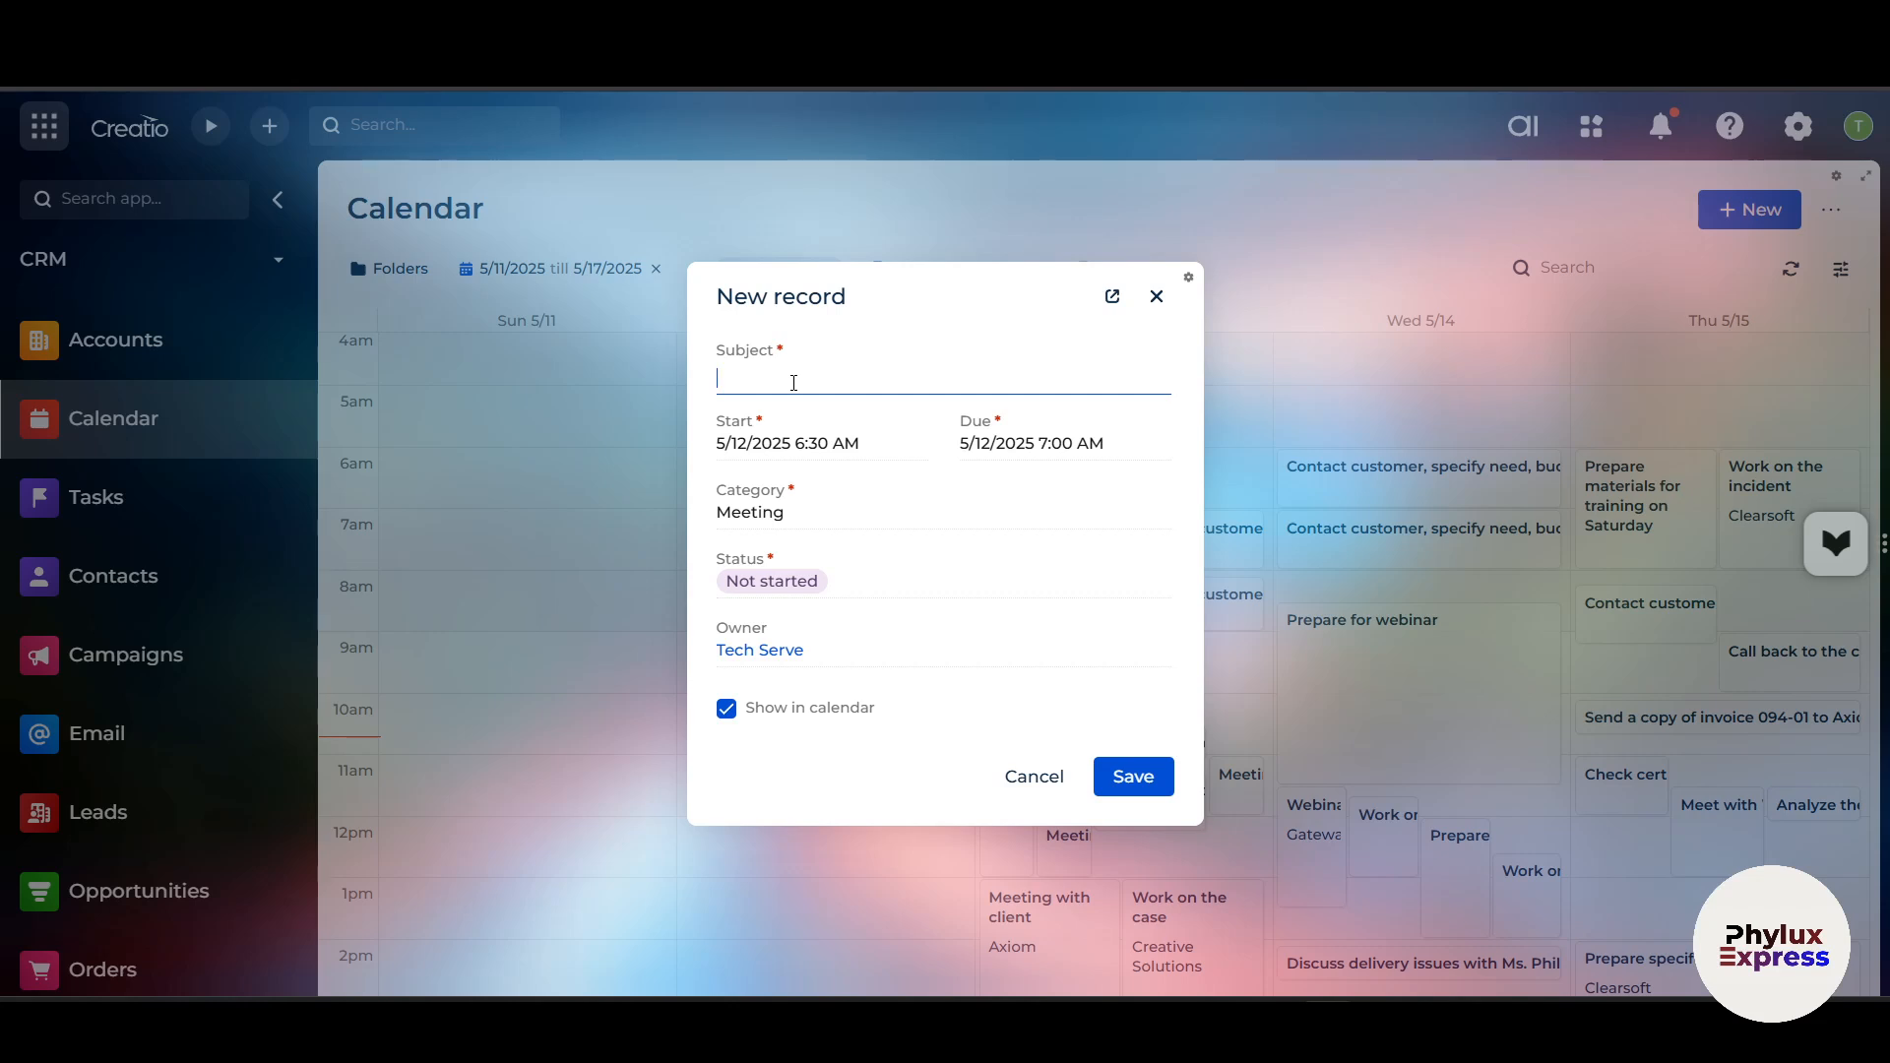
{"action": "type", "text": "wh"}
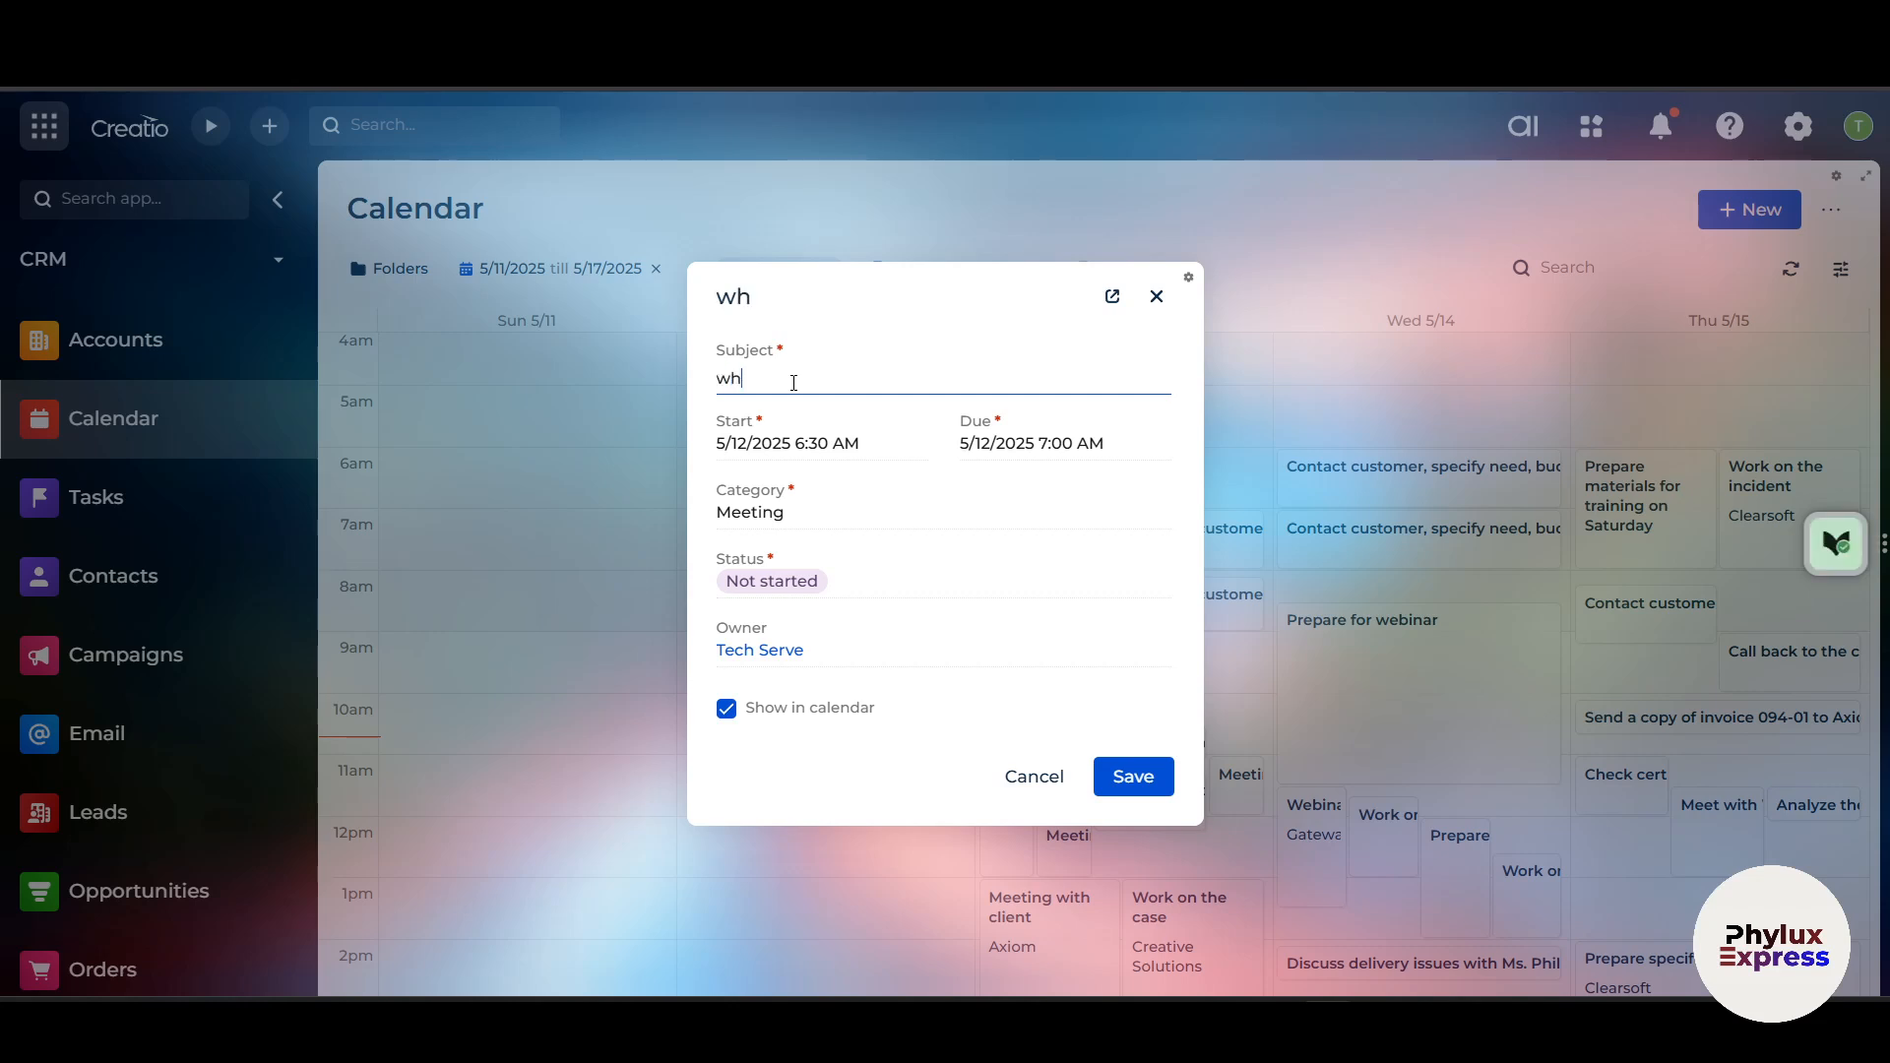
{"action": "type", "text": "at ever task nam e"}
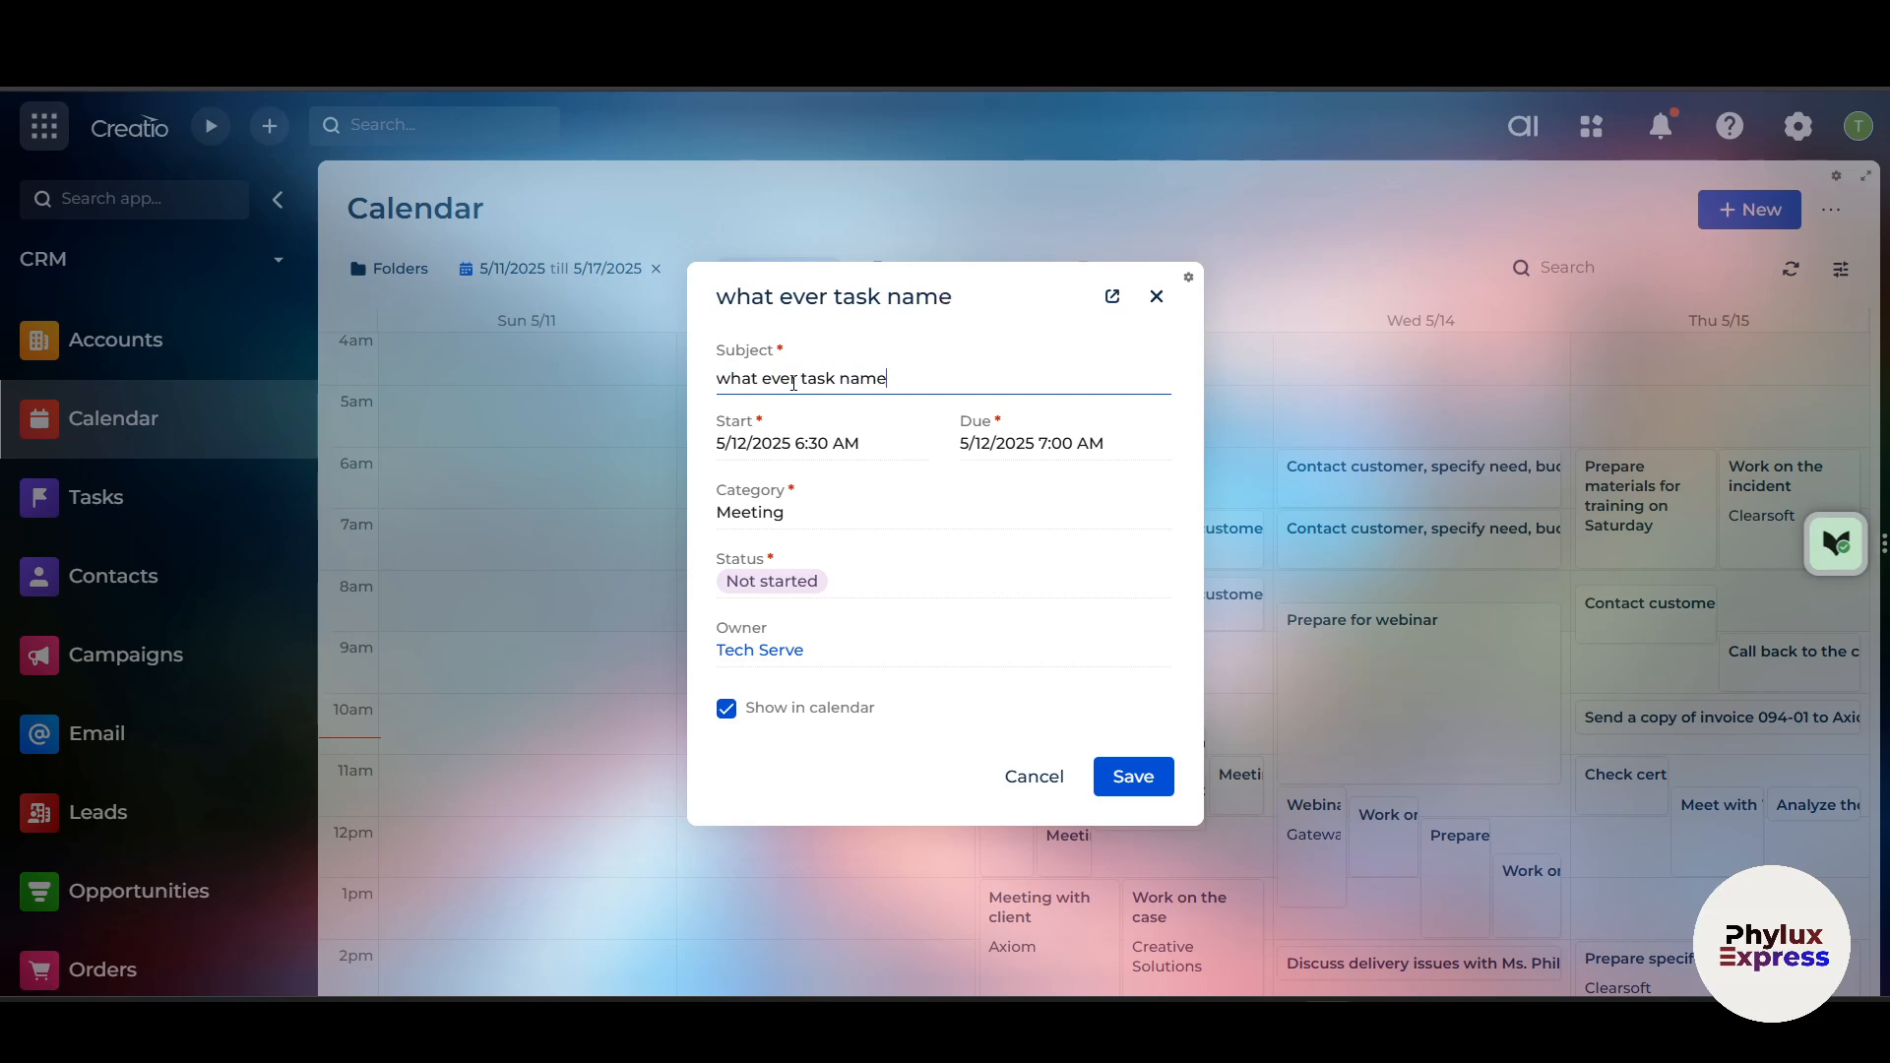
- Set the new task's start to 5/19/2025 6:30 AM
{"action": "left_click", "coordinate": [772, 441]}
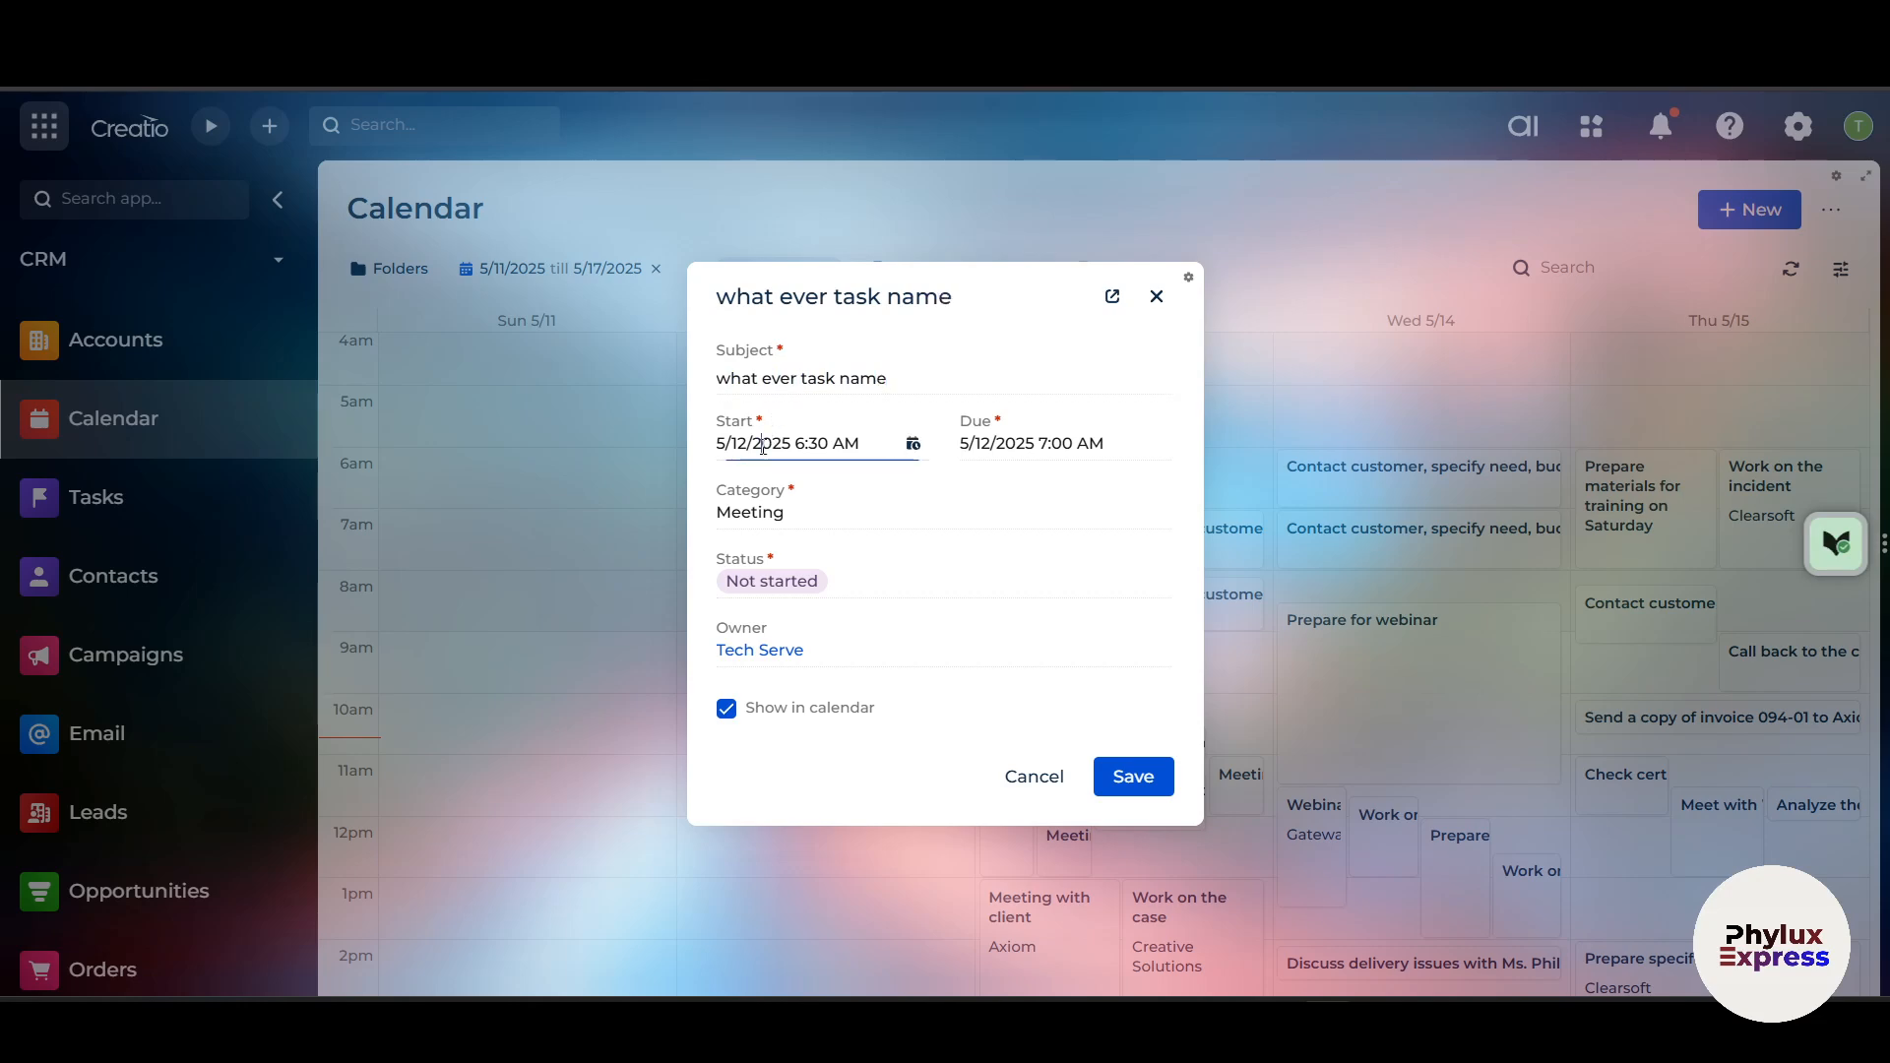
{"action": "left_click", "coordinate": [908, 429]}
{"action": "left_click", "coordinate": [911, 446]}
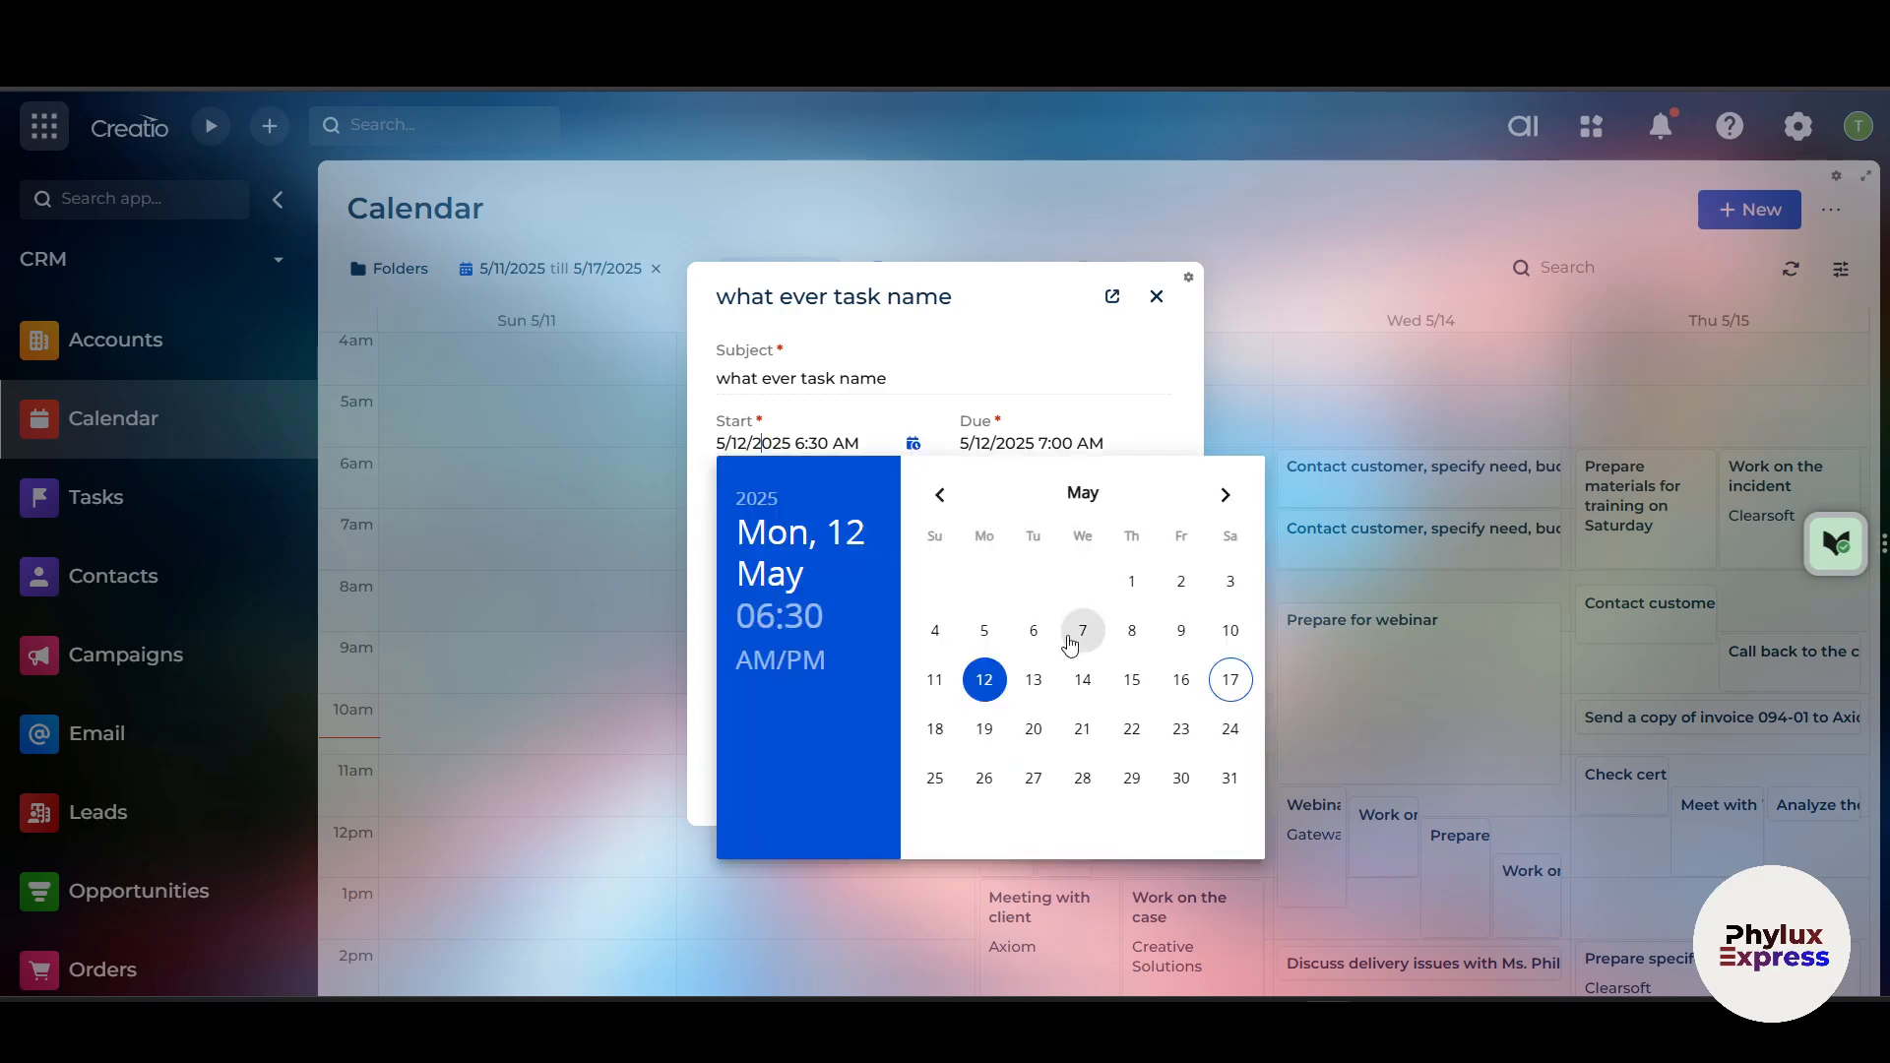
{"action": "left_click", "coordinate": [985, 730]}
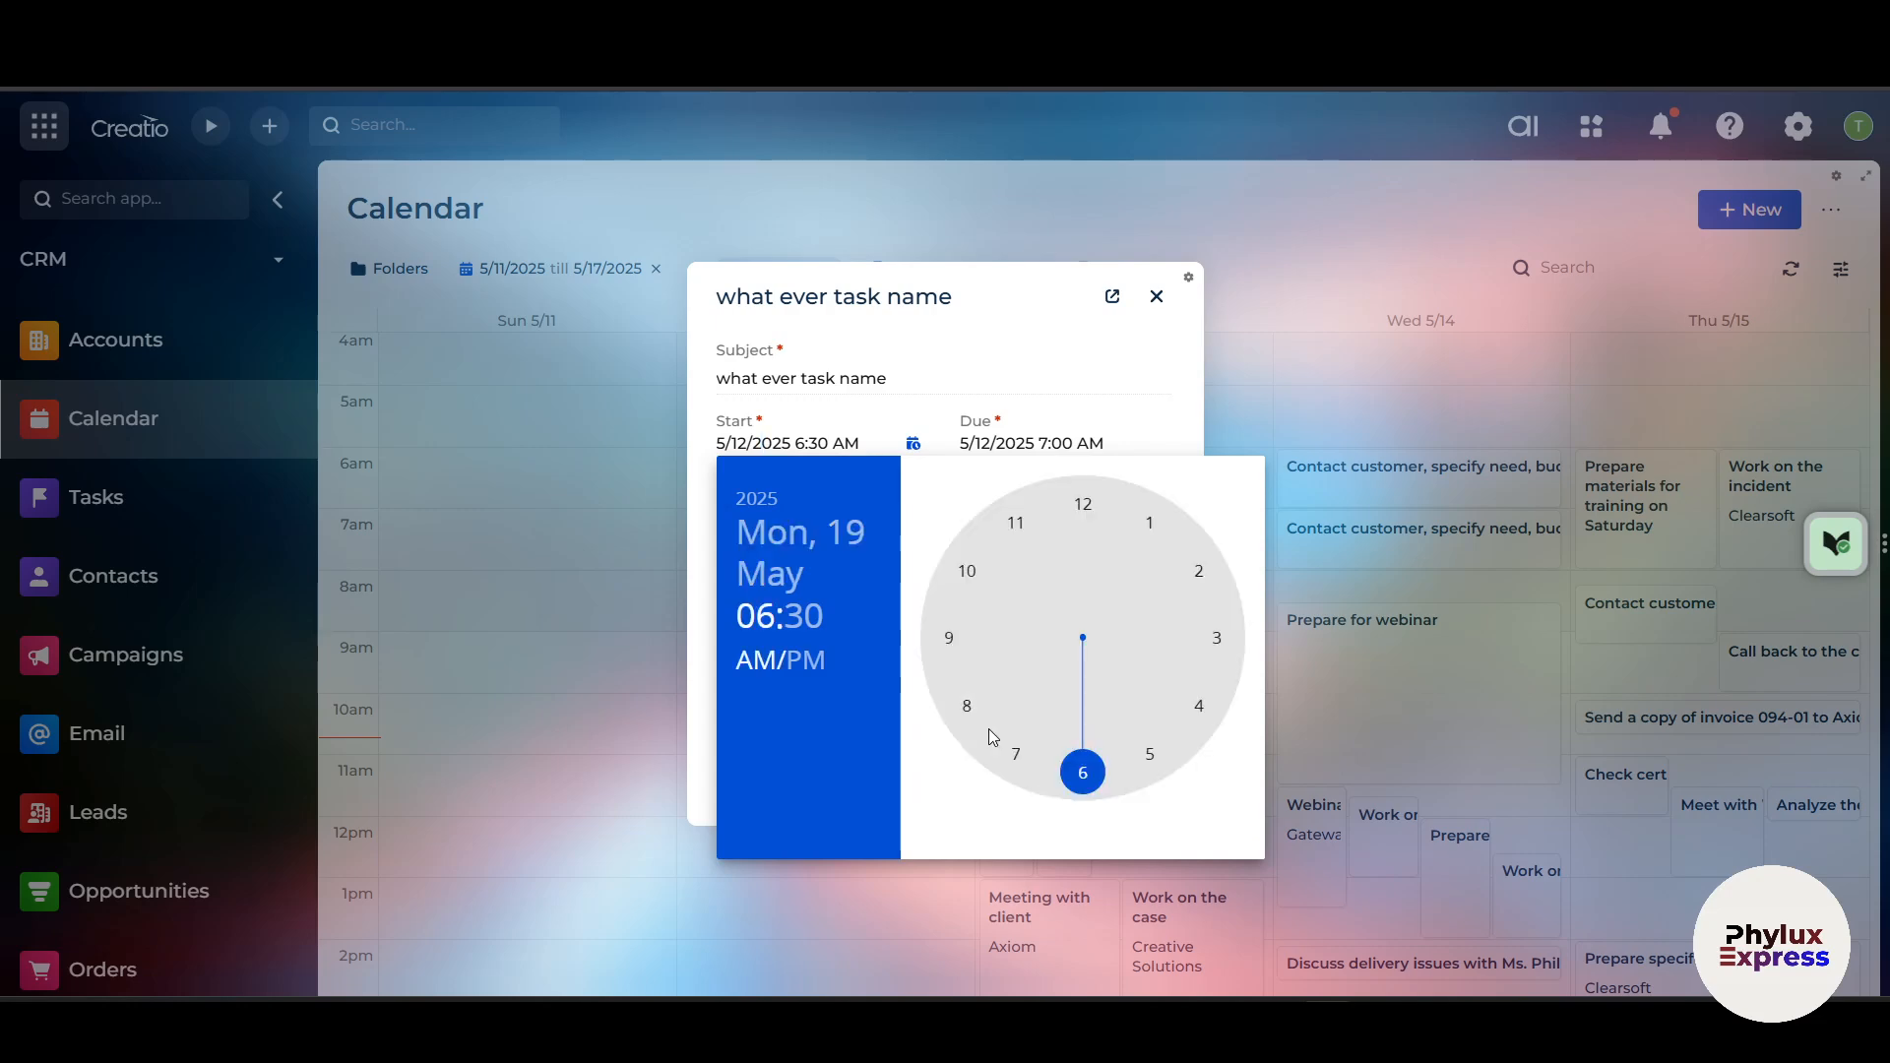
{"action": "left_click", "coordinate": [1083, 776]}
{"action": "left_click", "coordinate": [1083, 775]}
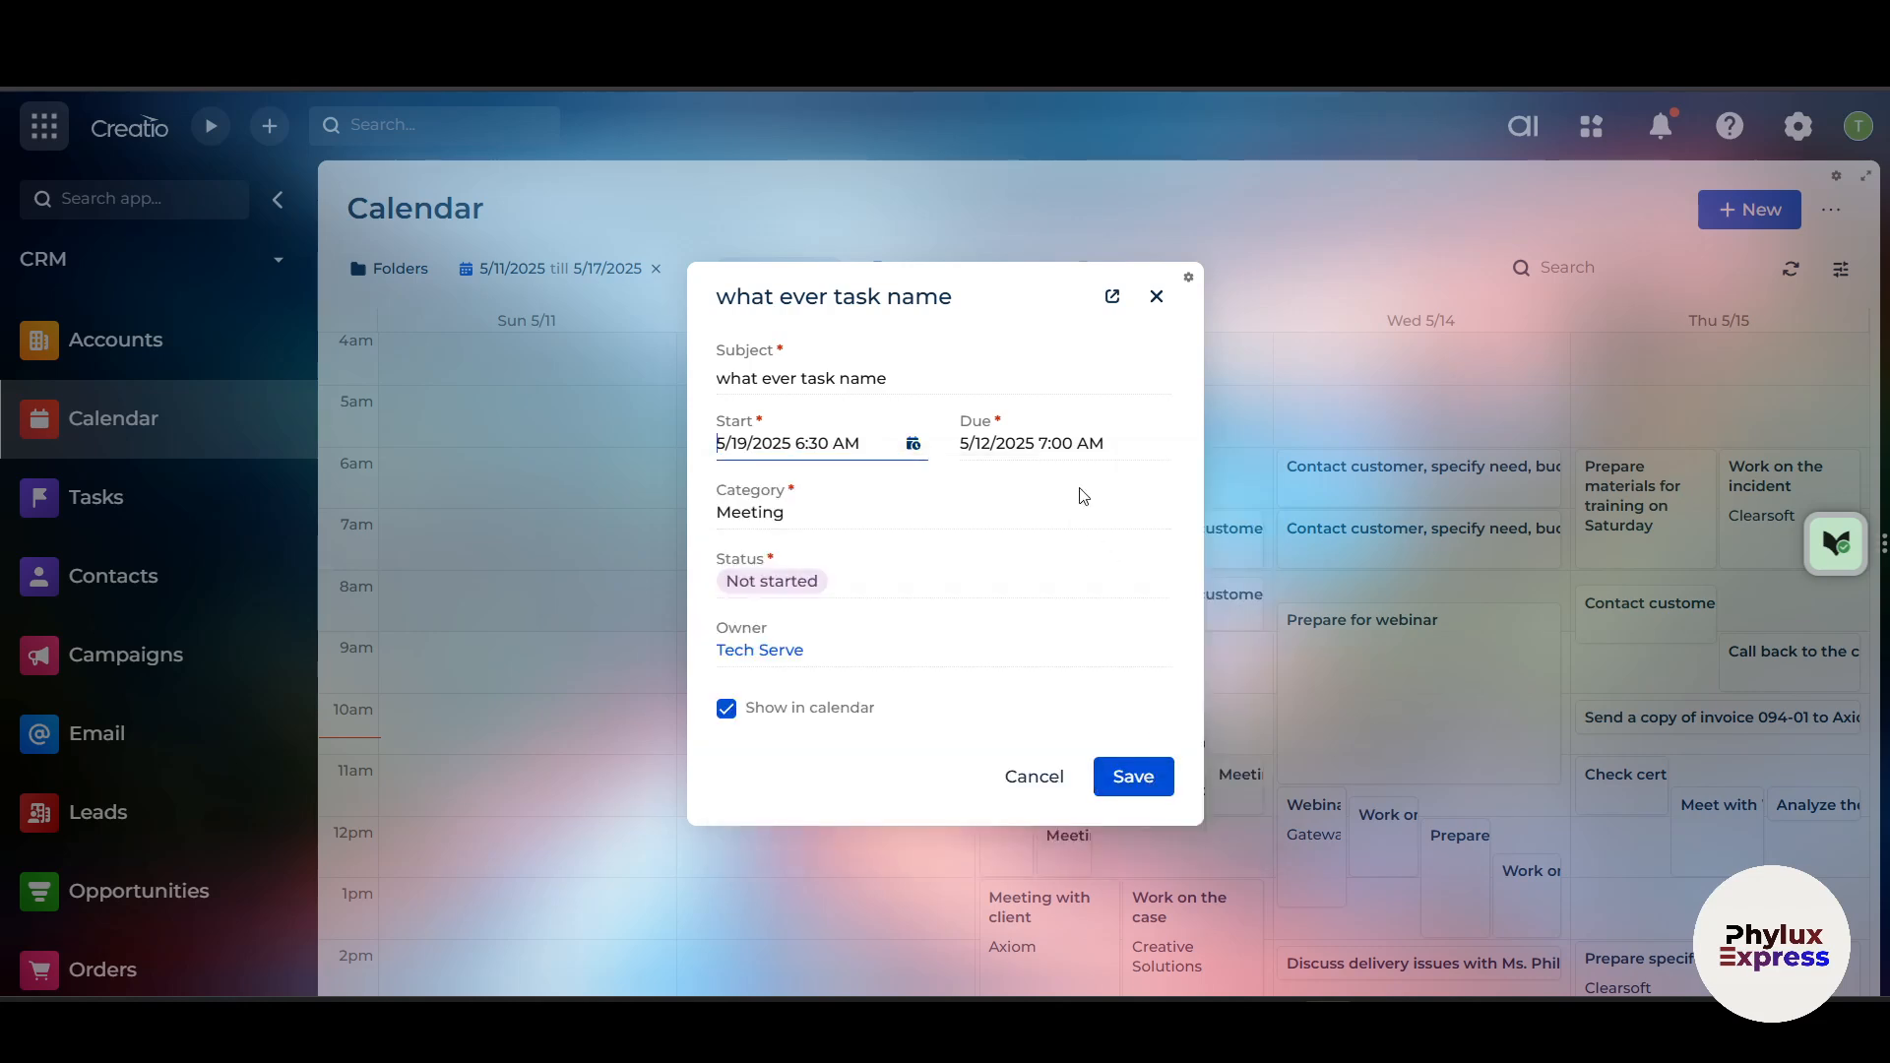
- Set the task's due date and time to 5/21/2025 7:00 AM
{"action": "left_click", "coordinate": [1076, 444]}
{"action": "left_click", "coordinate": [1155, 445]}
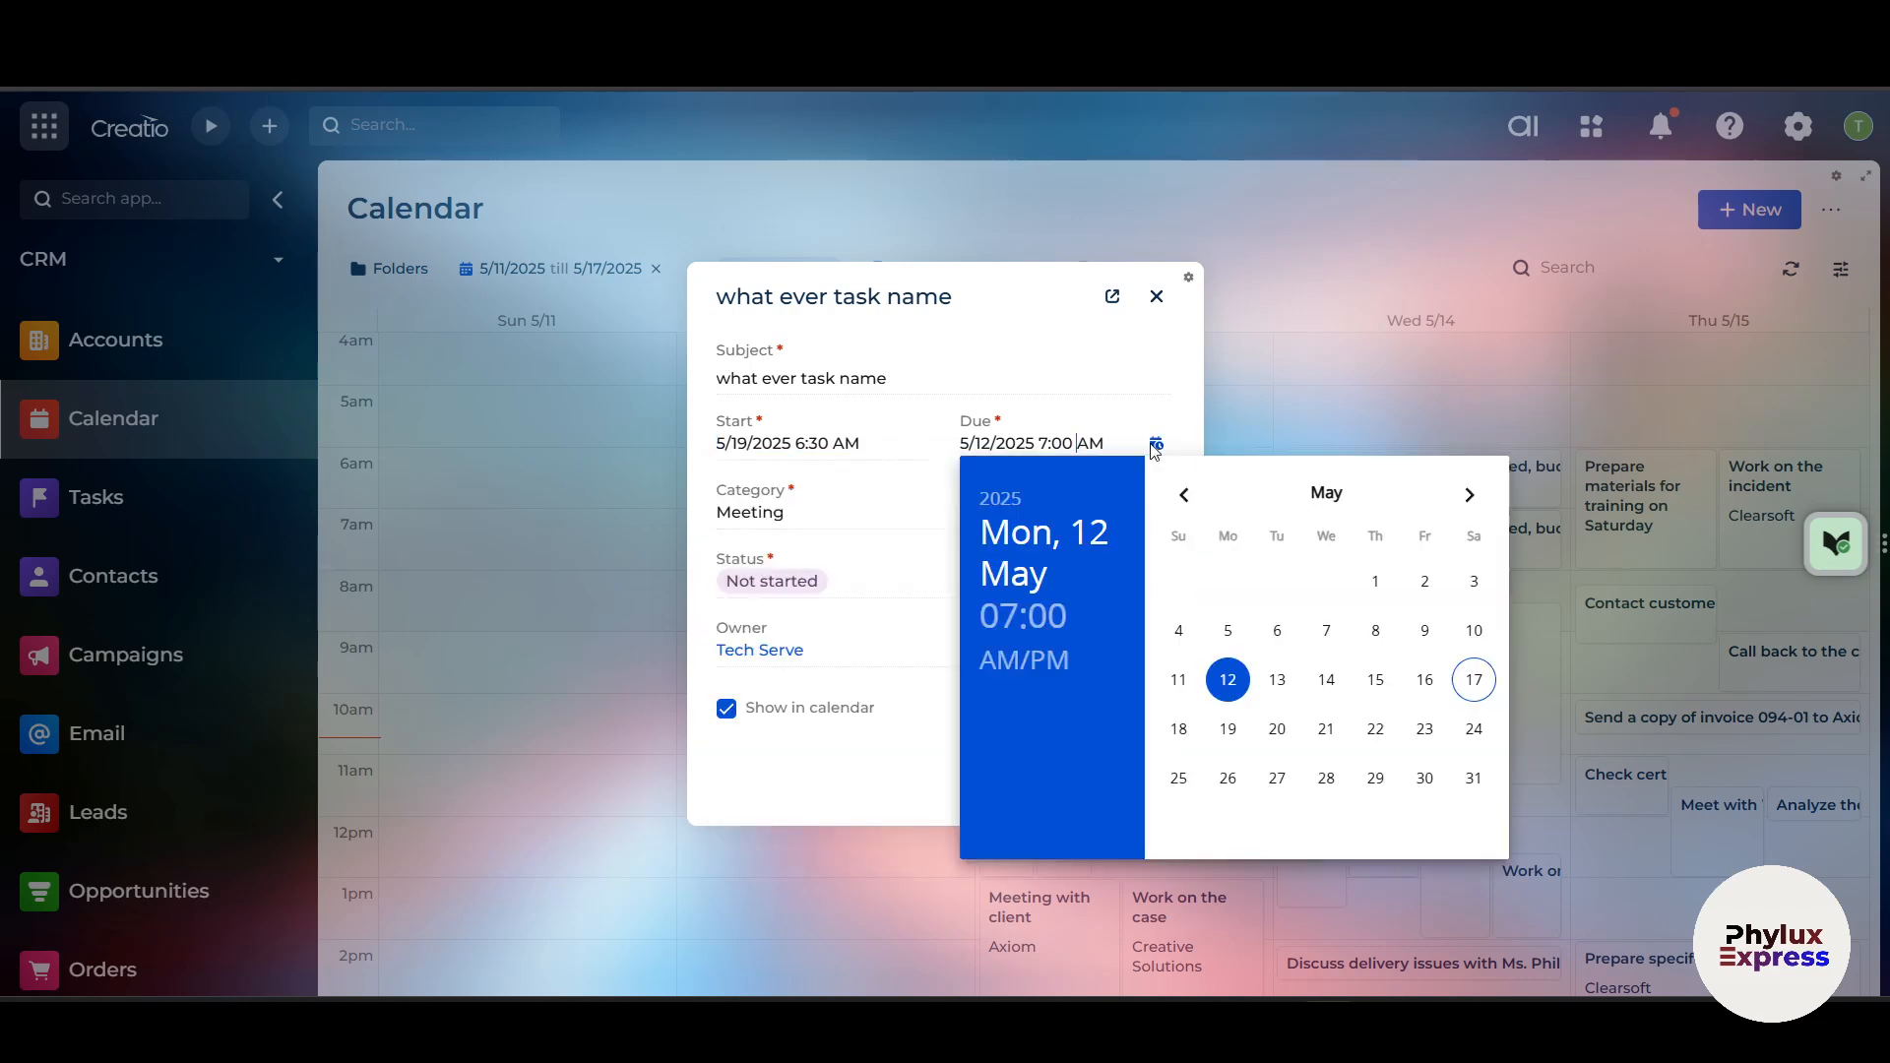
{"action": "left_click", "coordinate": [1322, 731]}
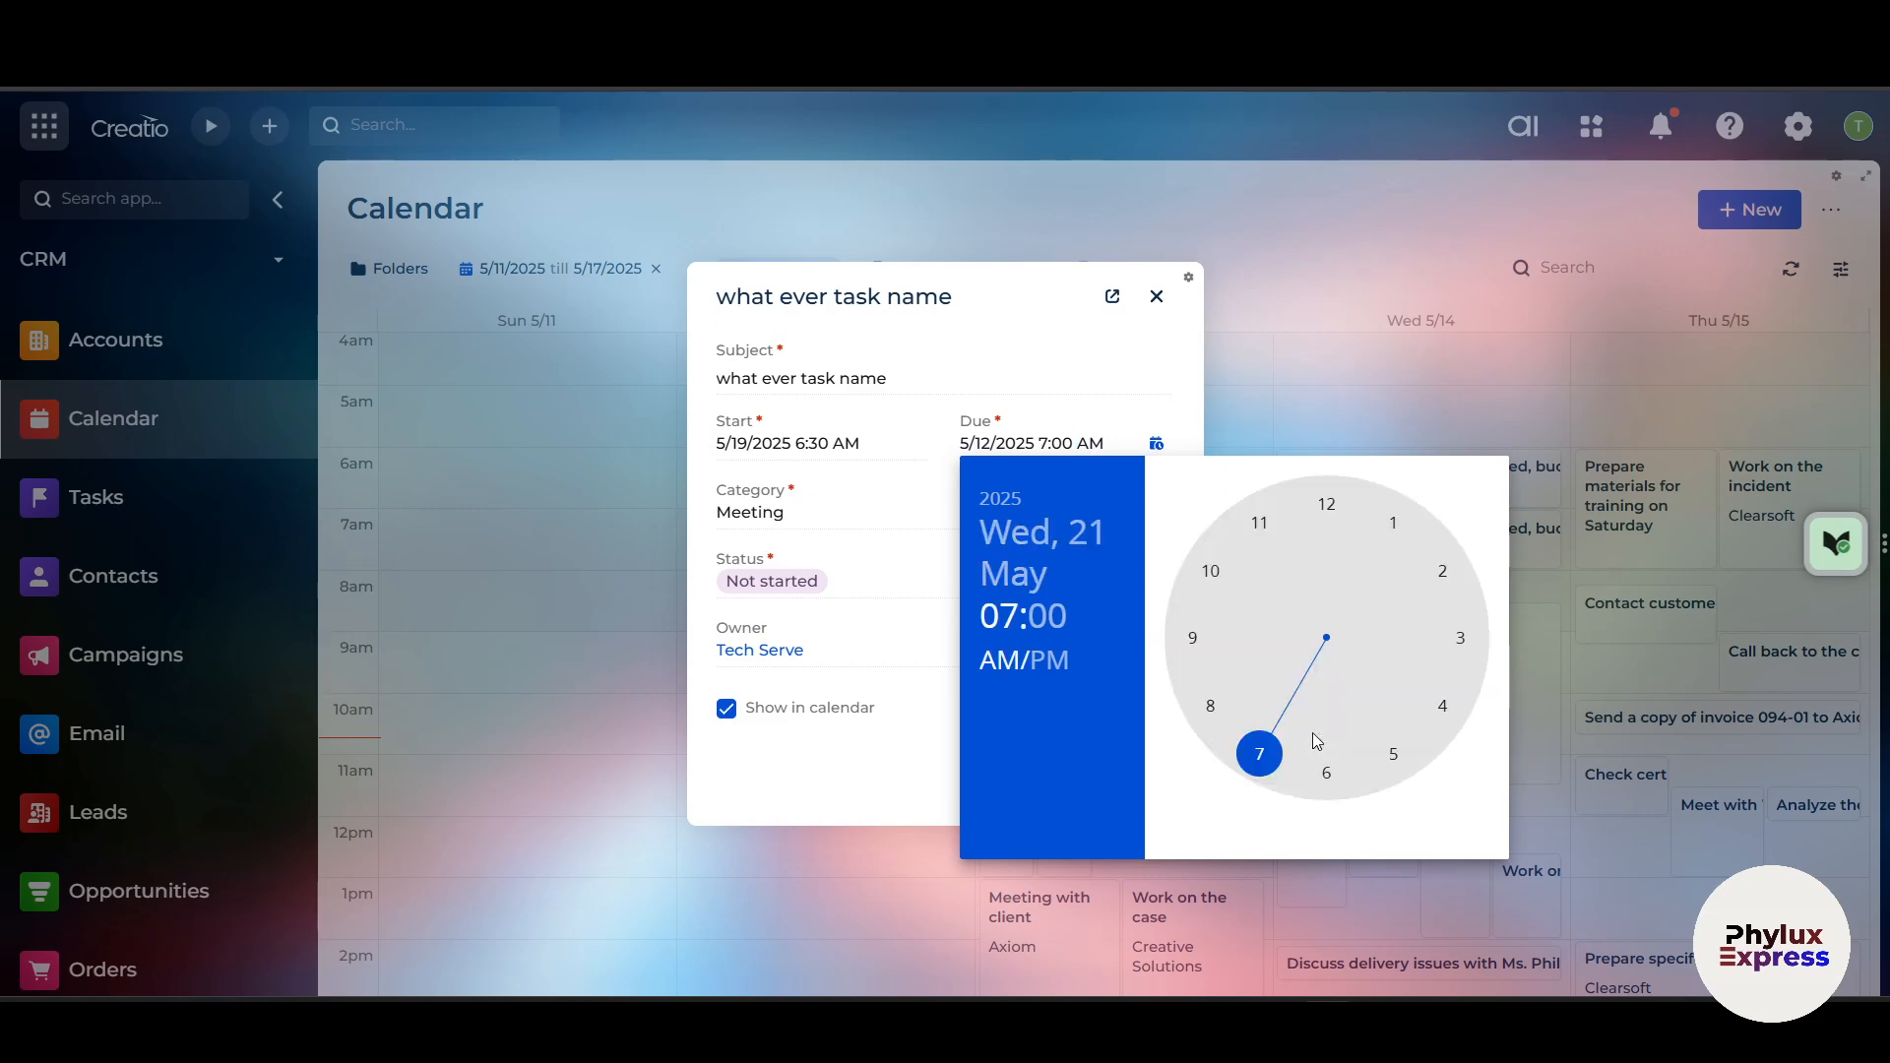
{"action": "left_click", "coordinate": [1259, 754]}
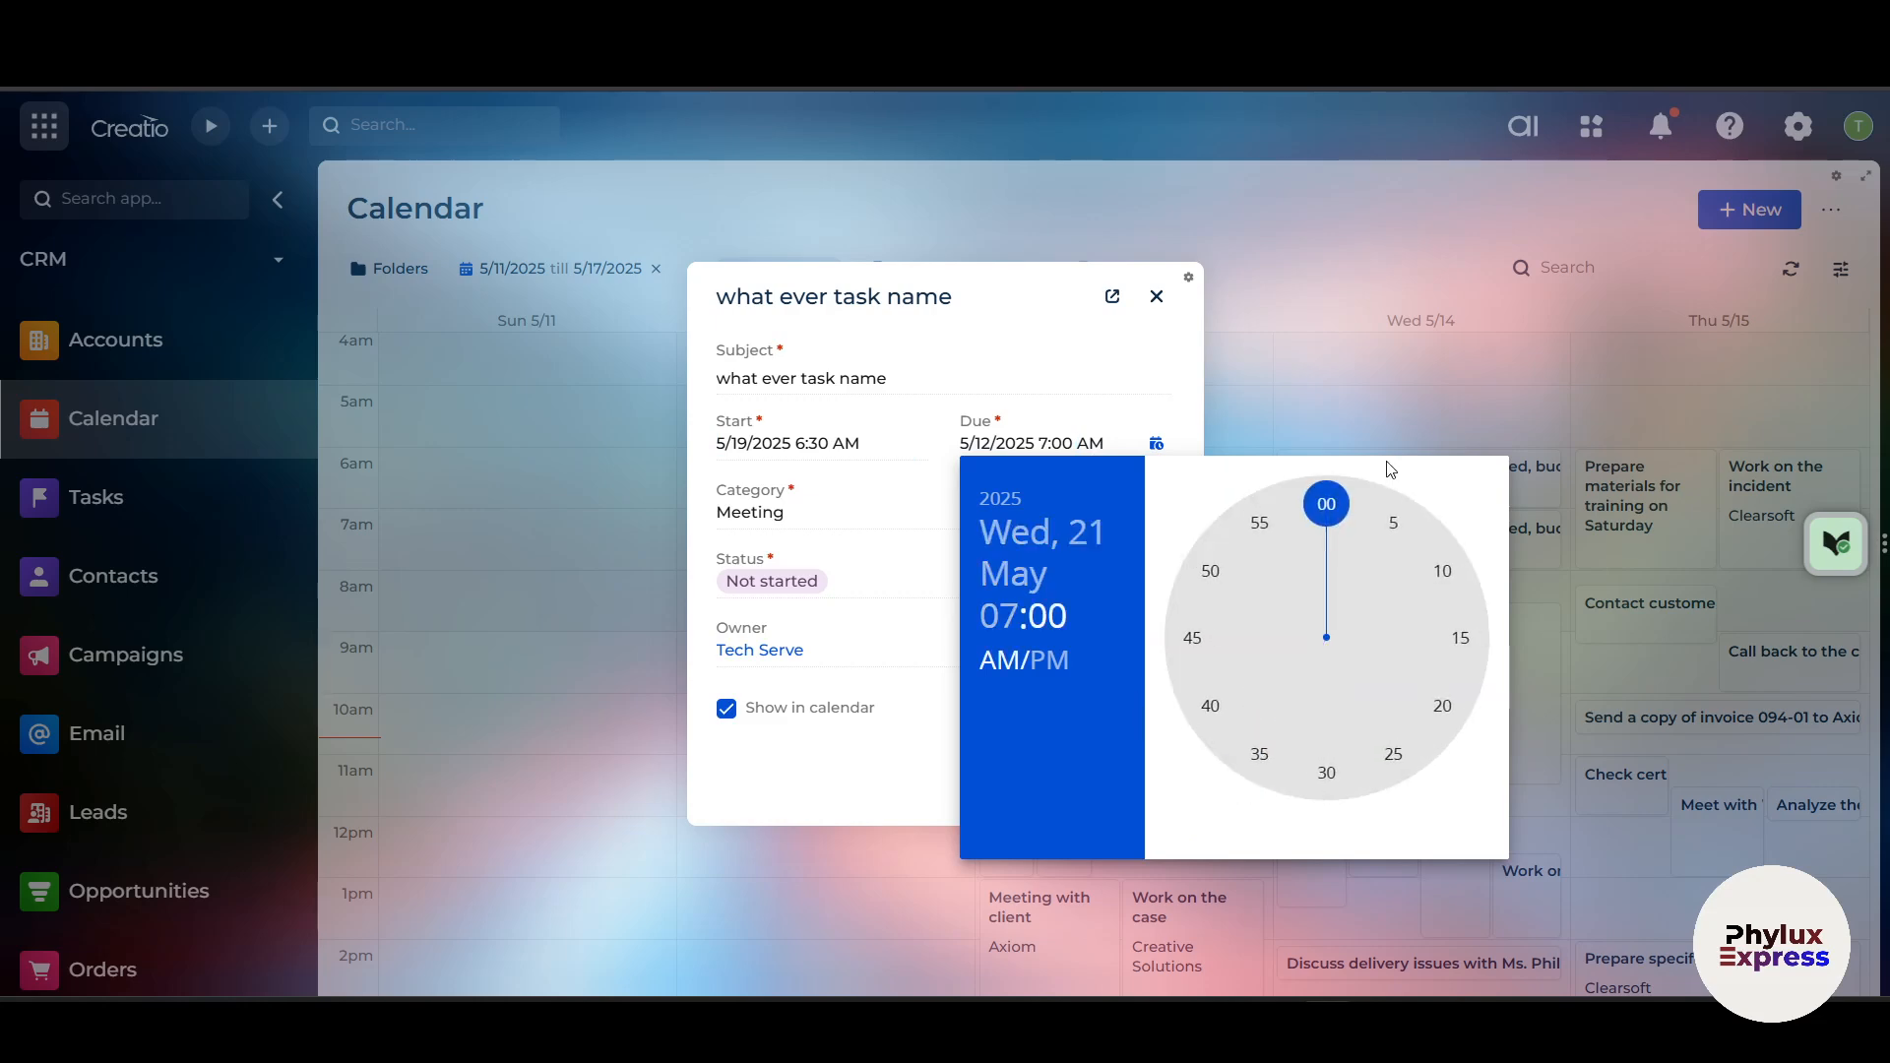
{"action": "left_click", "coordinate": [1331, 508]}
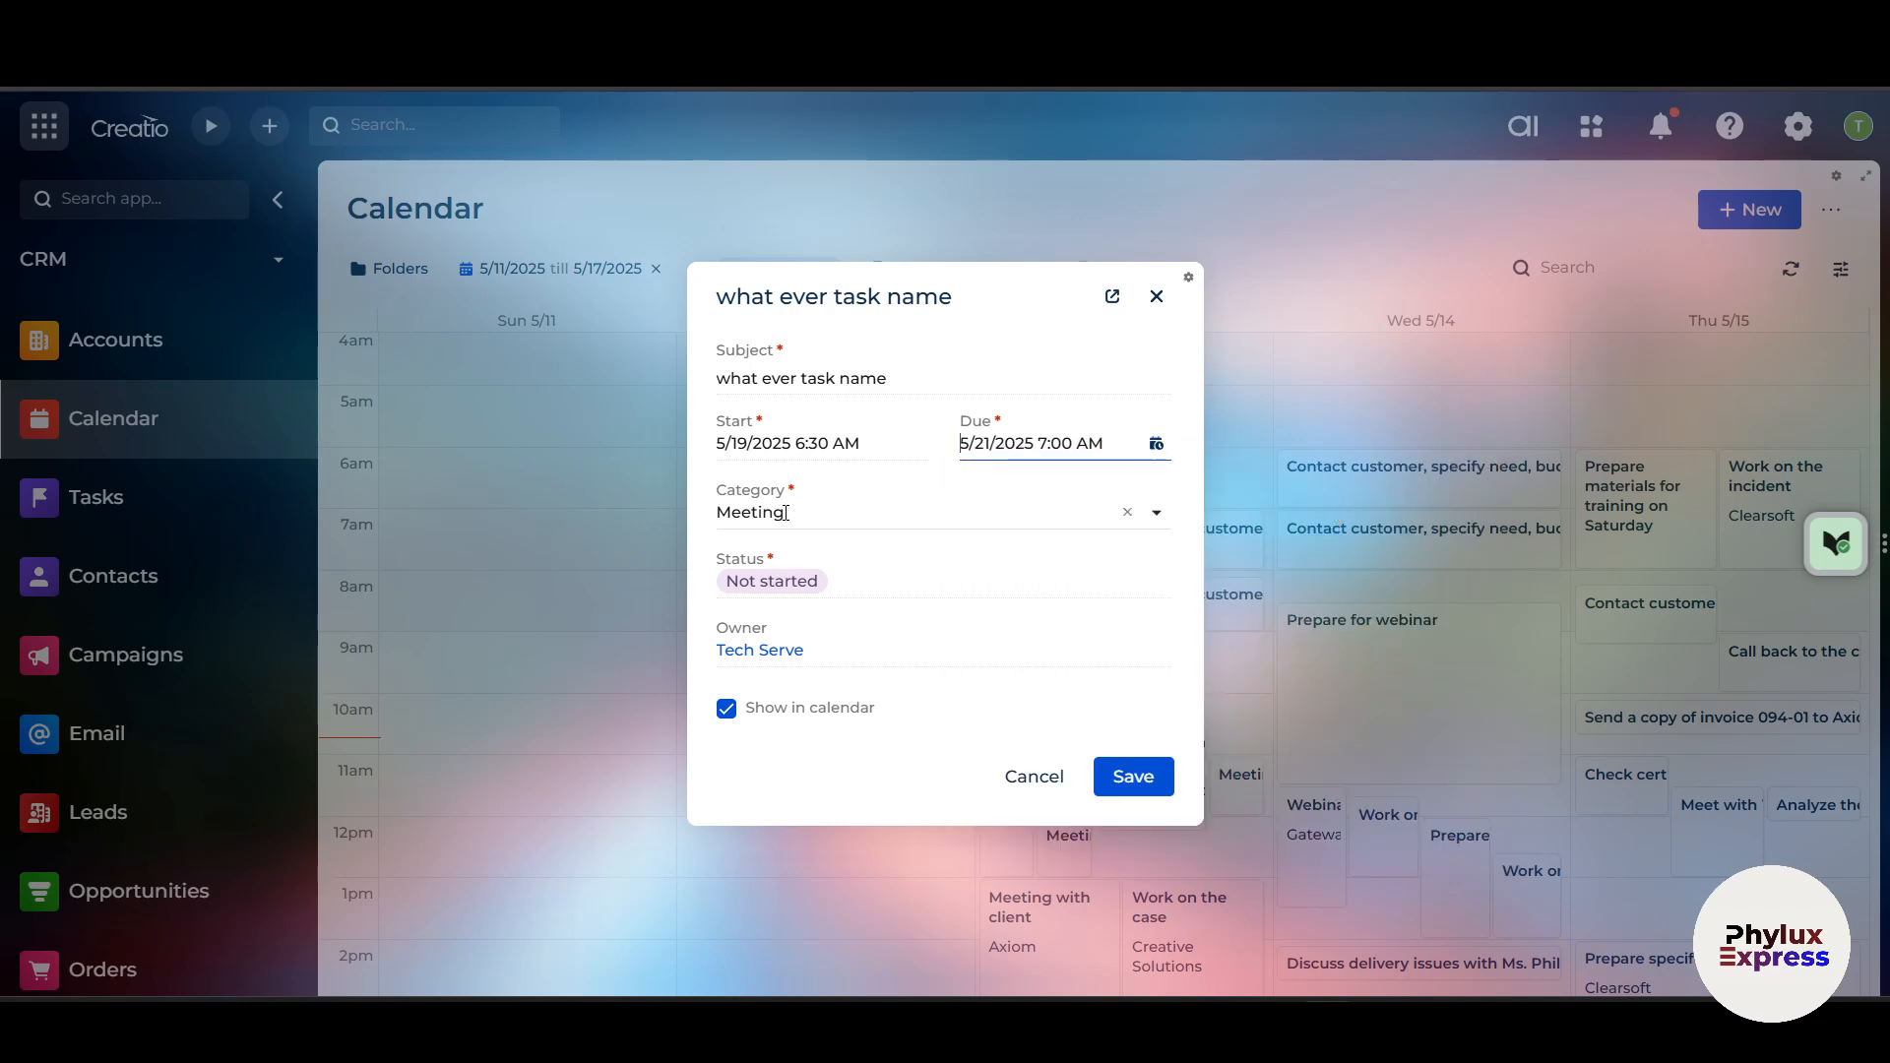
- Set the task's category to Paper work and its status to In progress
{"action": "left_click", "coordinate": [1160, 518]}
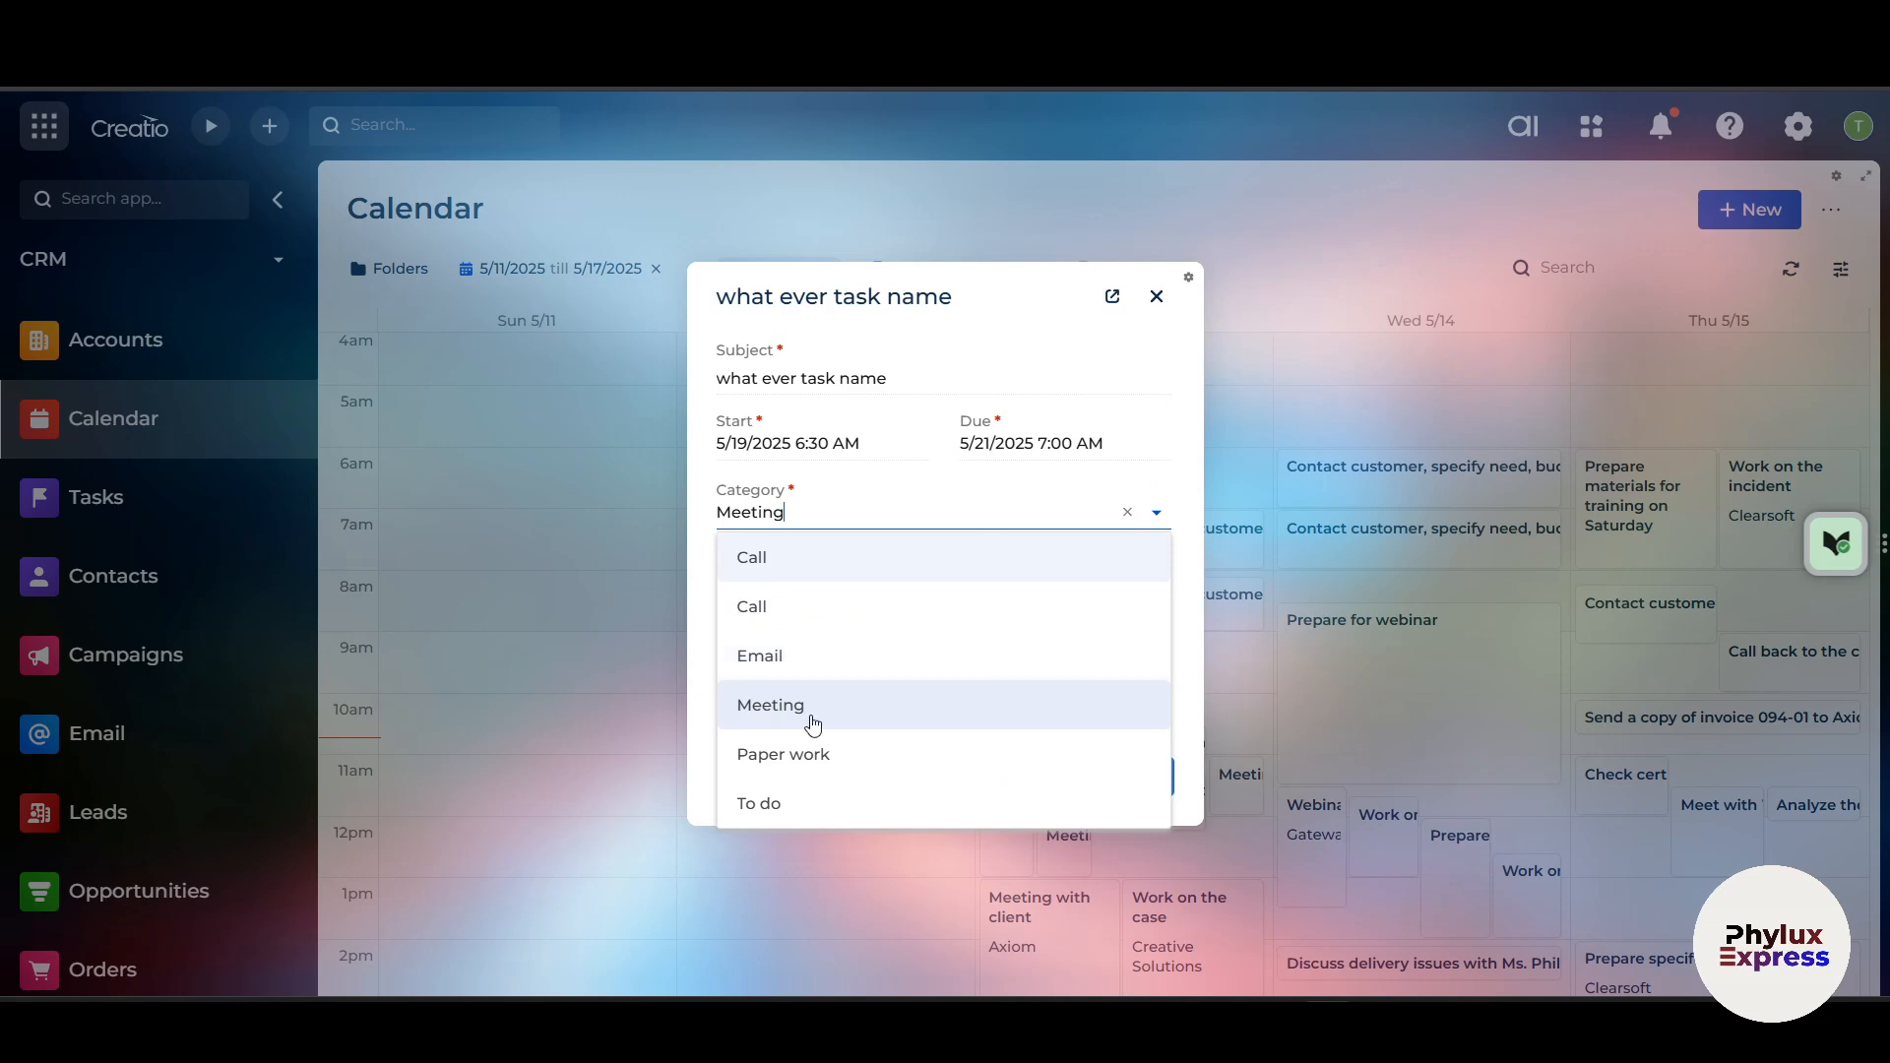
{"action": "left_click", "coordinate": [839, 768]}
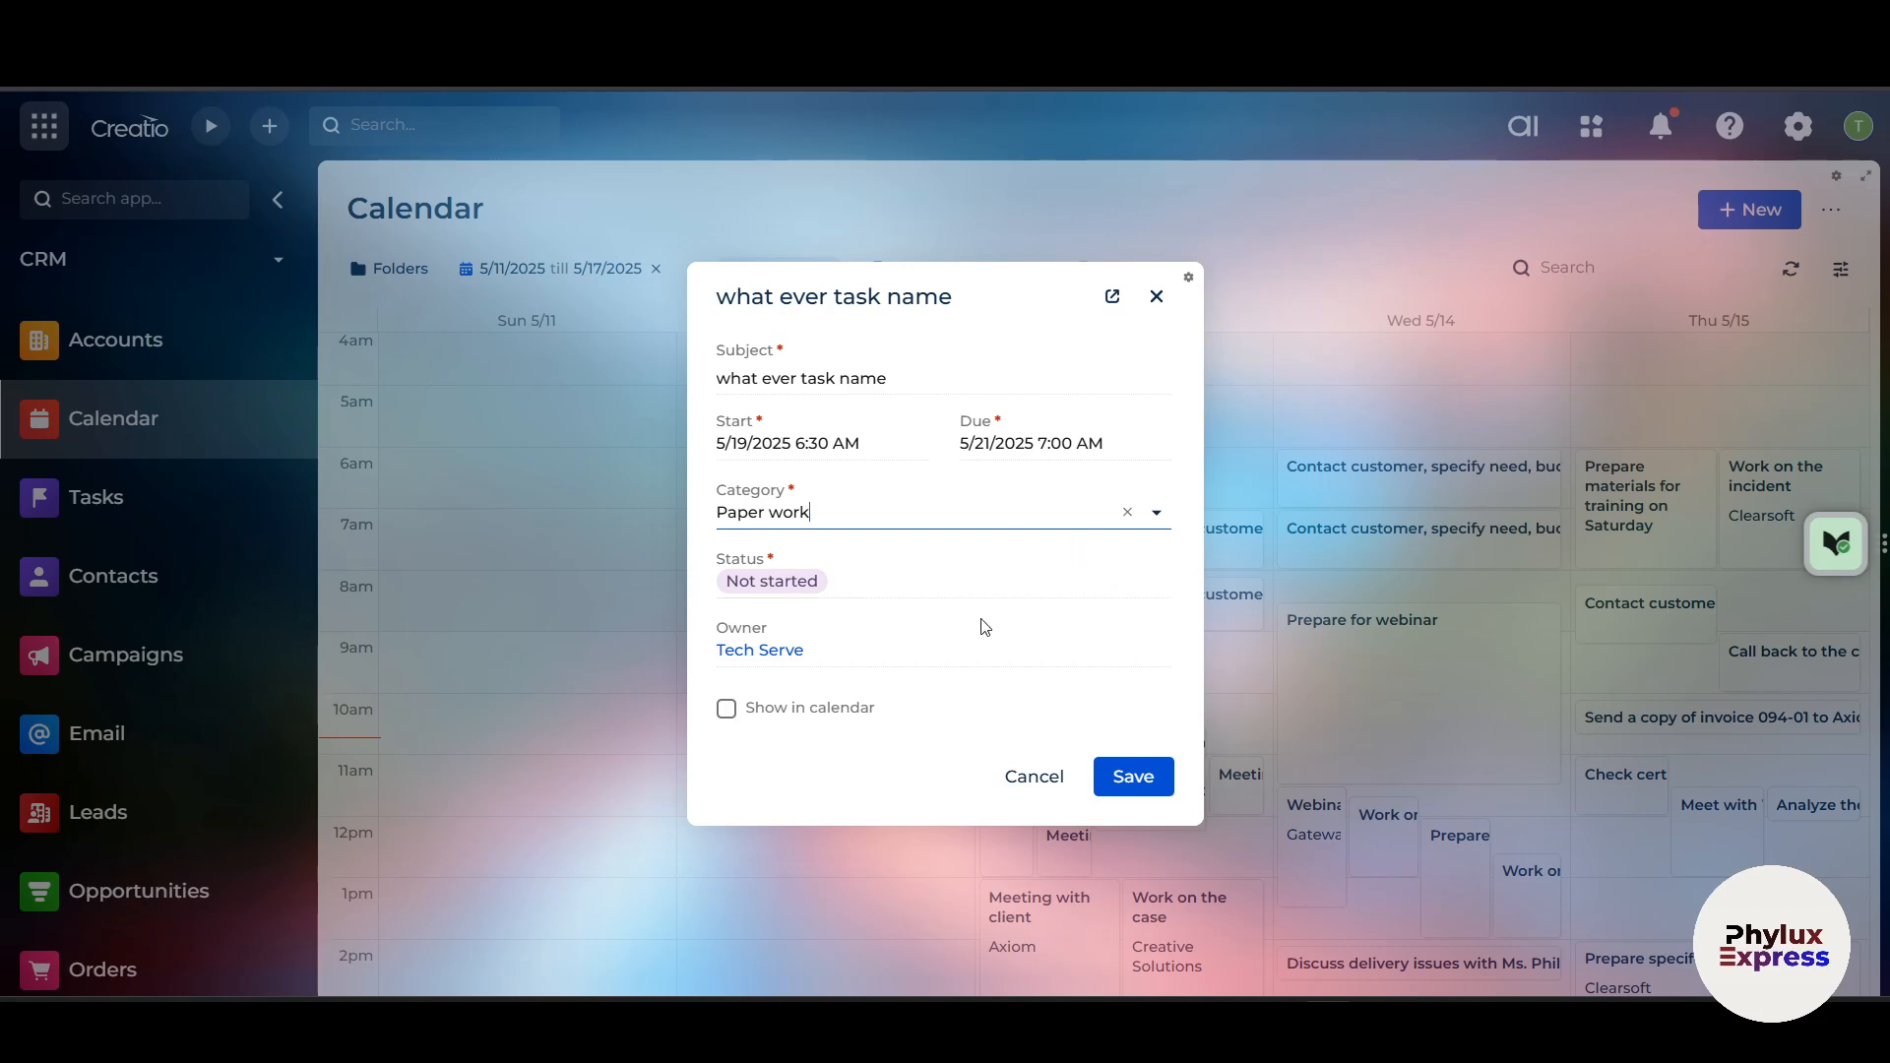
{"action": "left_click", "coordinate": [1155, 590]}
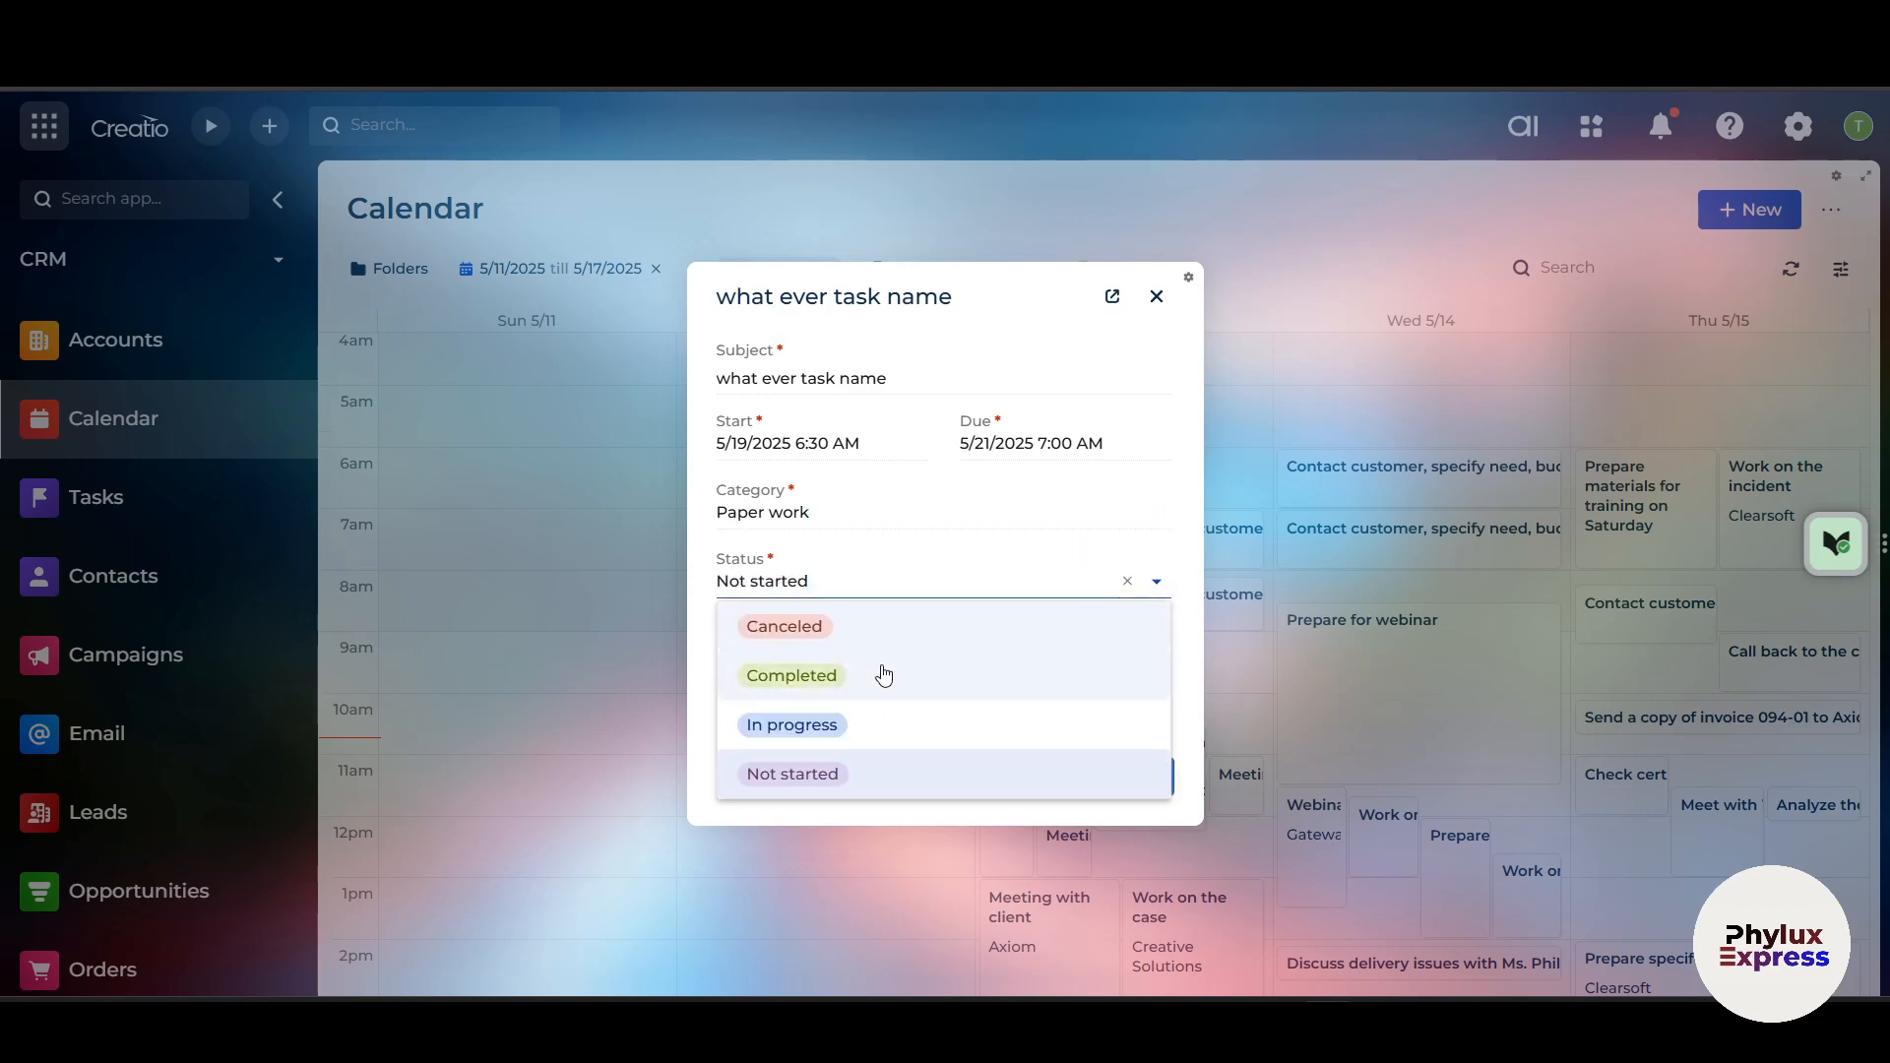
{"action": "left_click", "coordinate": [863, 716]}
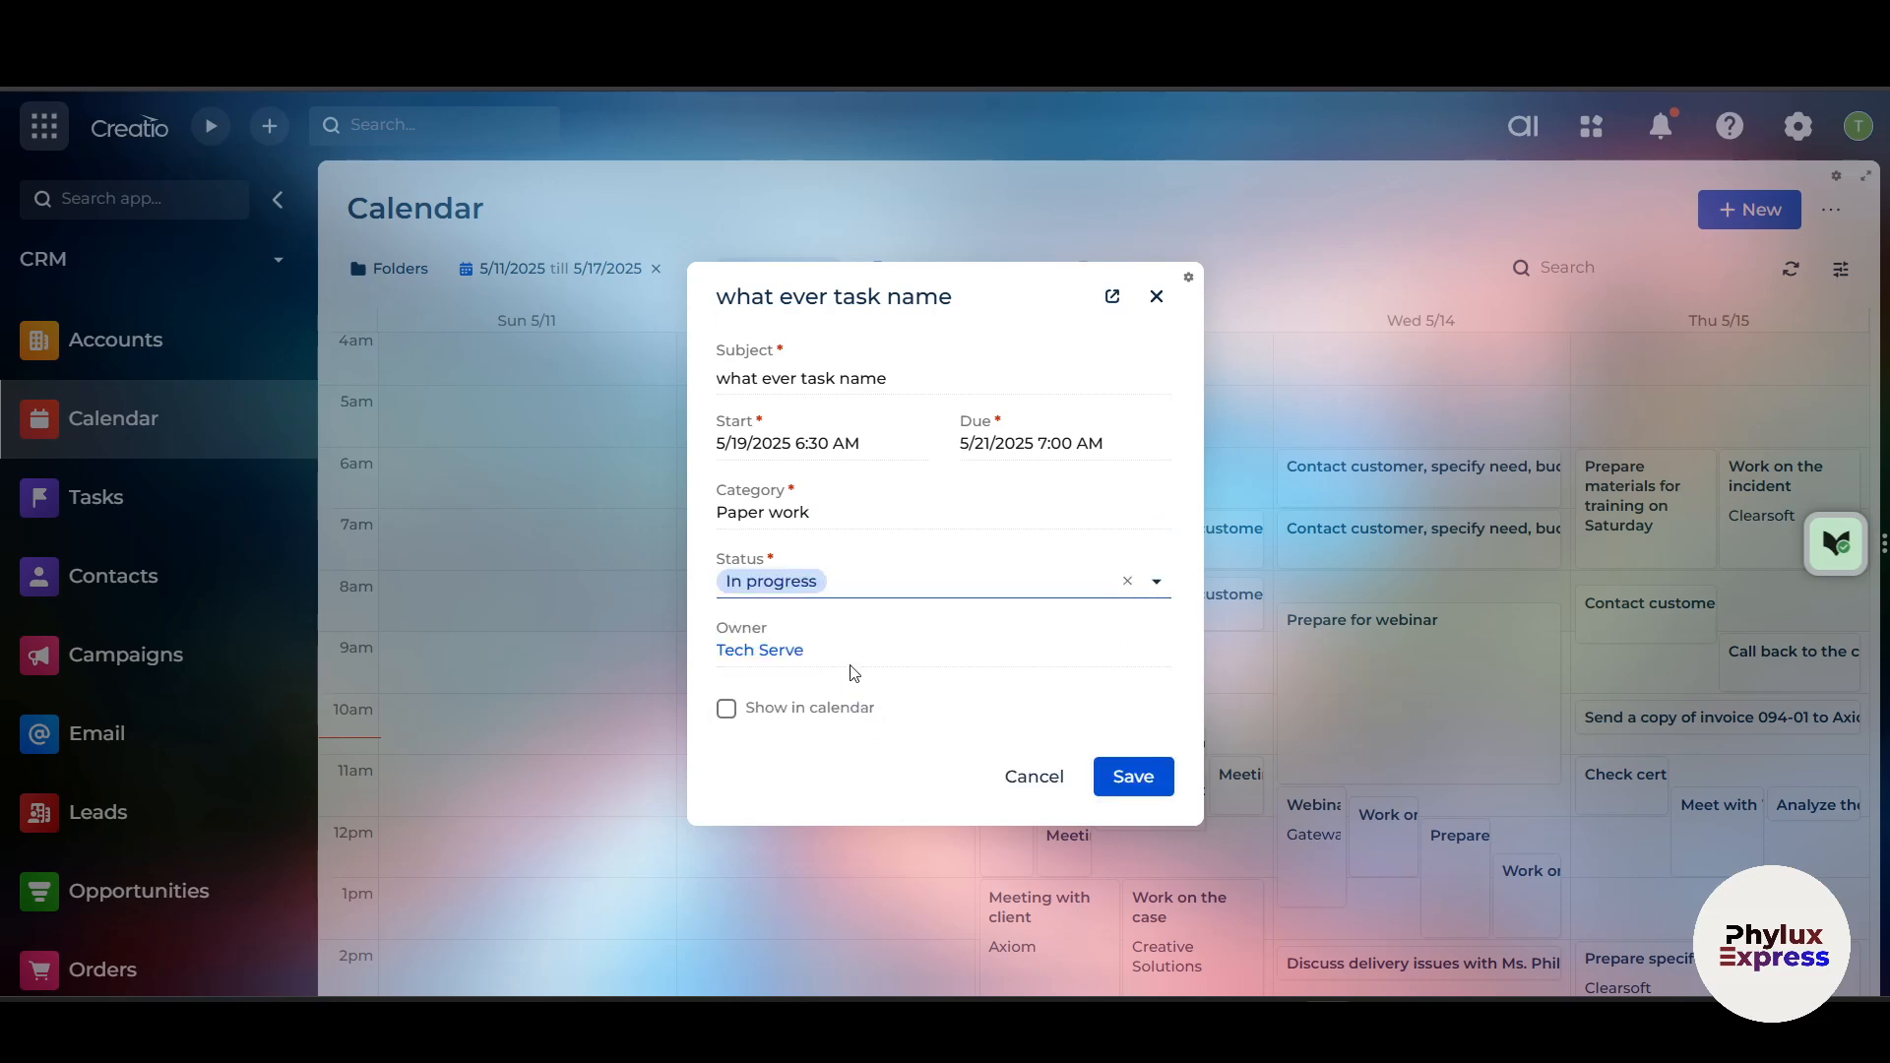
- Keep the task's current owner after viewing the owner list, enable Show in calendar, and save the task
{"action": "left_click", "coordinate": [1153, 651]}
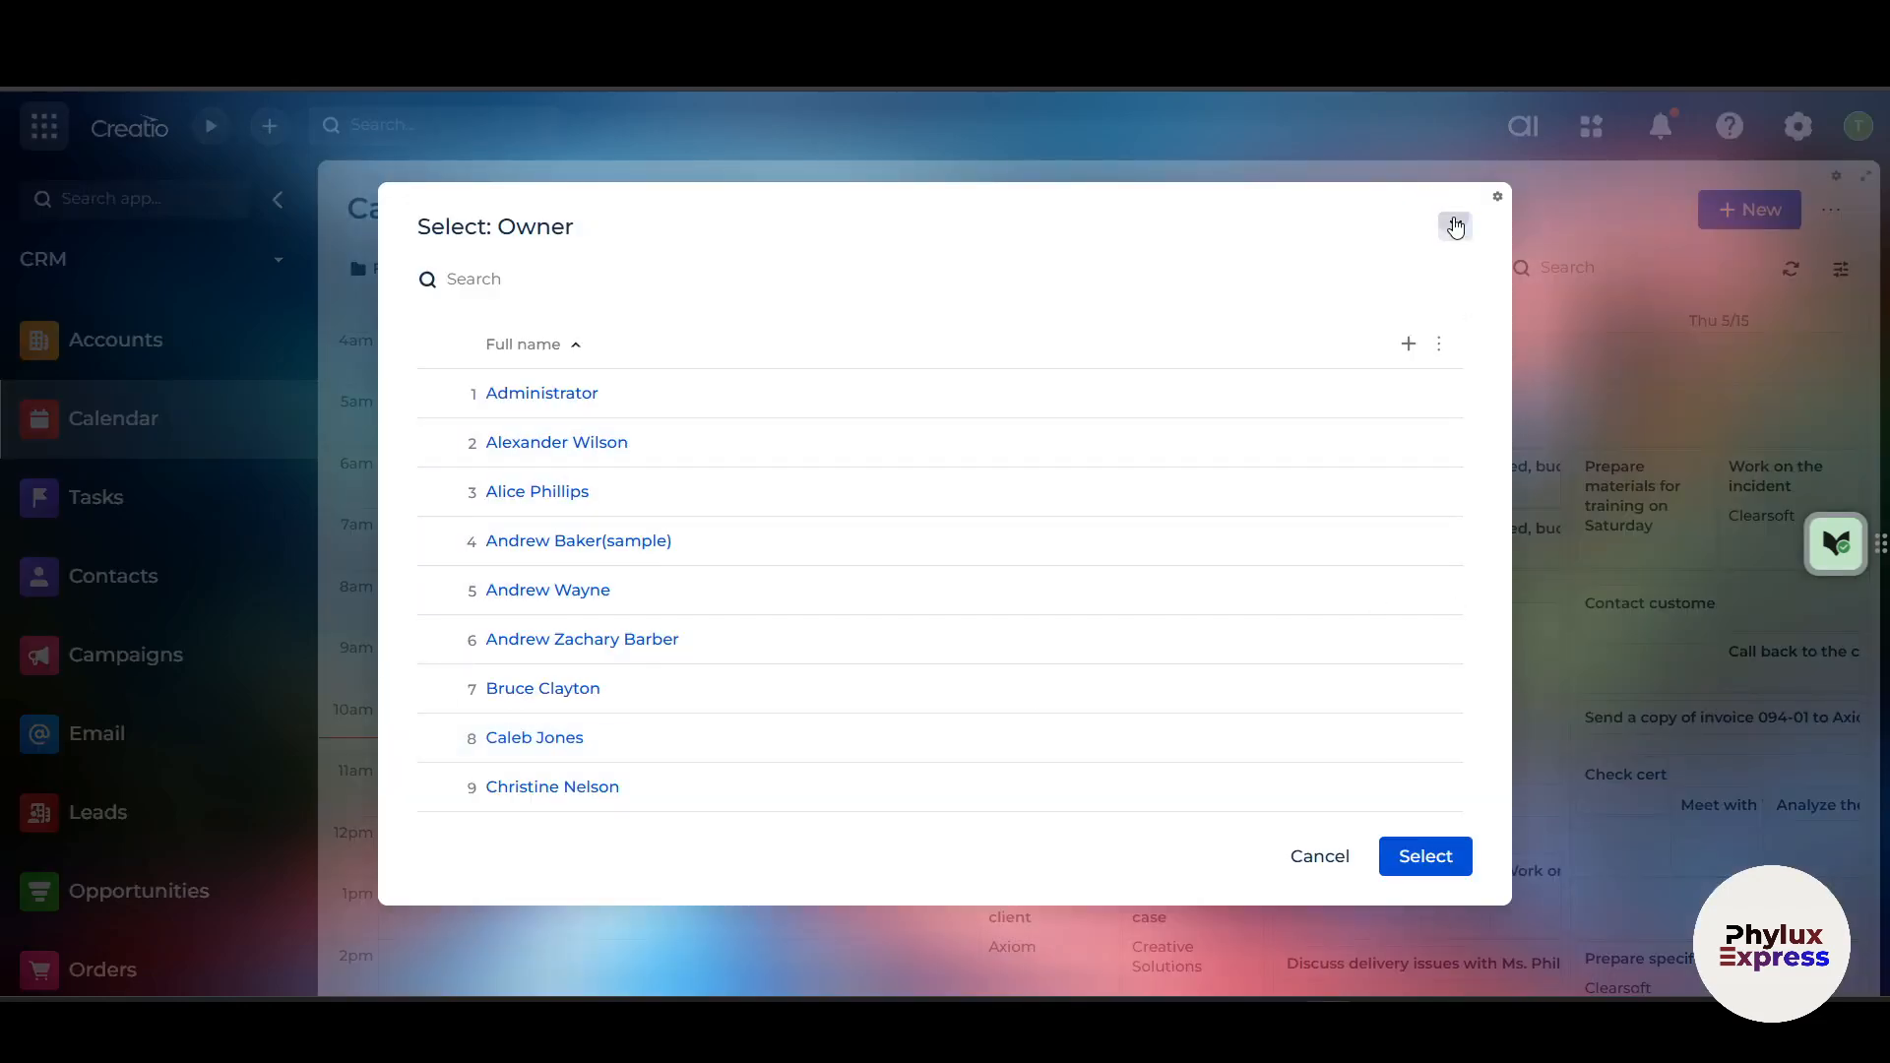
{"action": "left_click", "coordinate": [1454, 227]}
{"action": "left_click", "coordinate": [772, 711]}
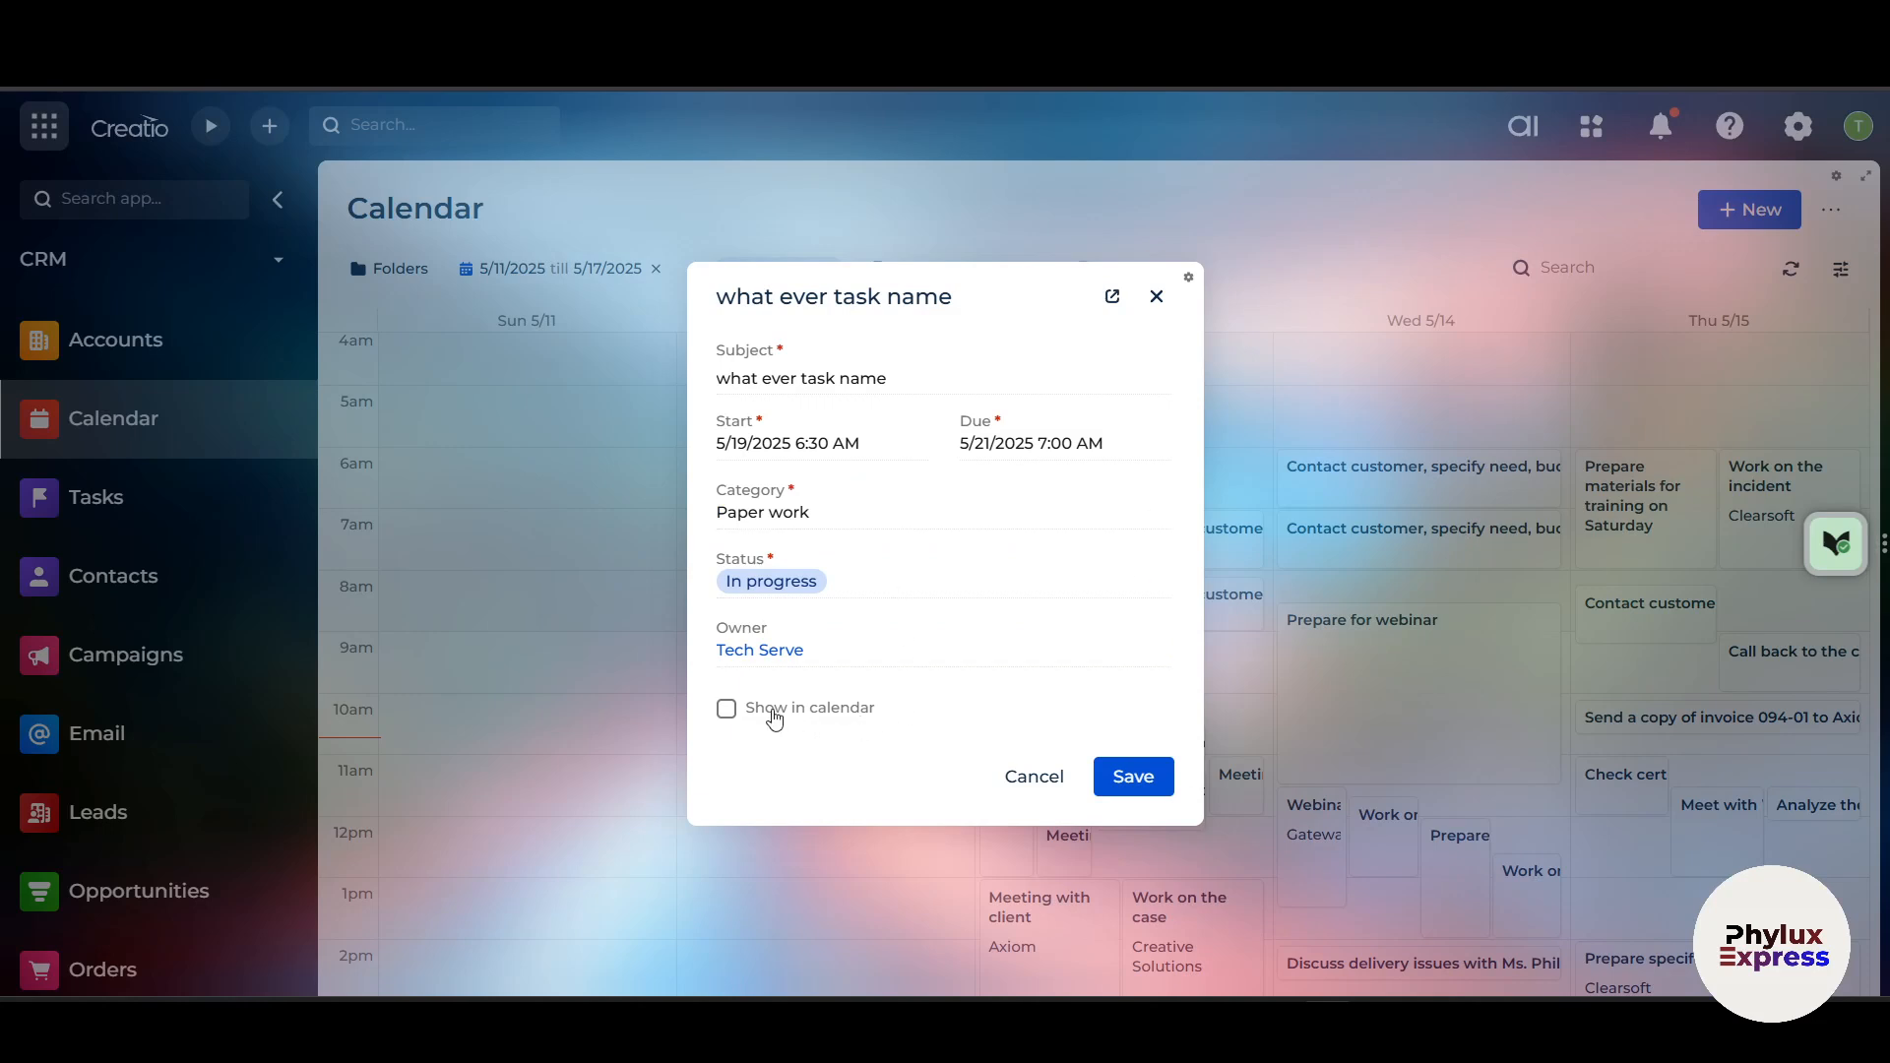
{"action": "left_click", "coordinate": [1145, 773]}
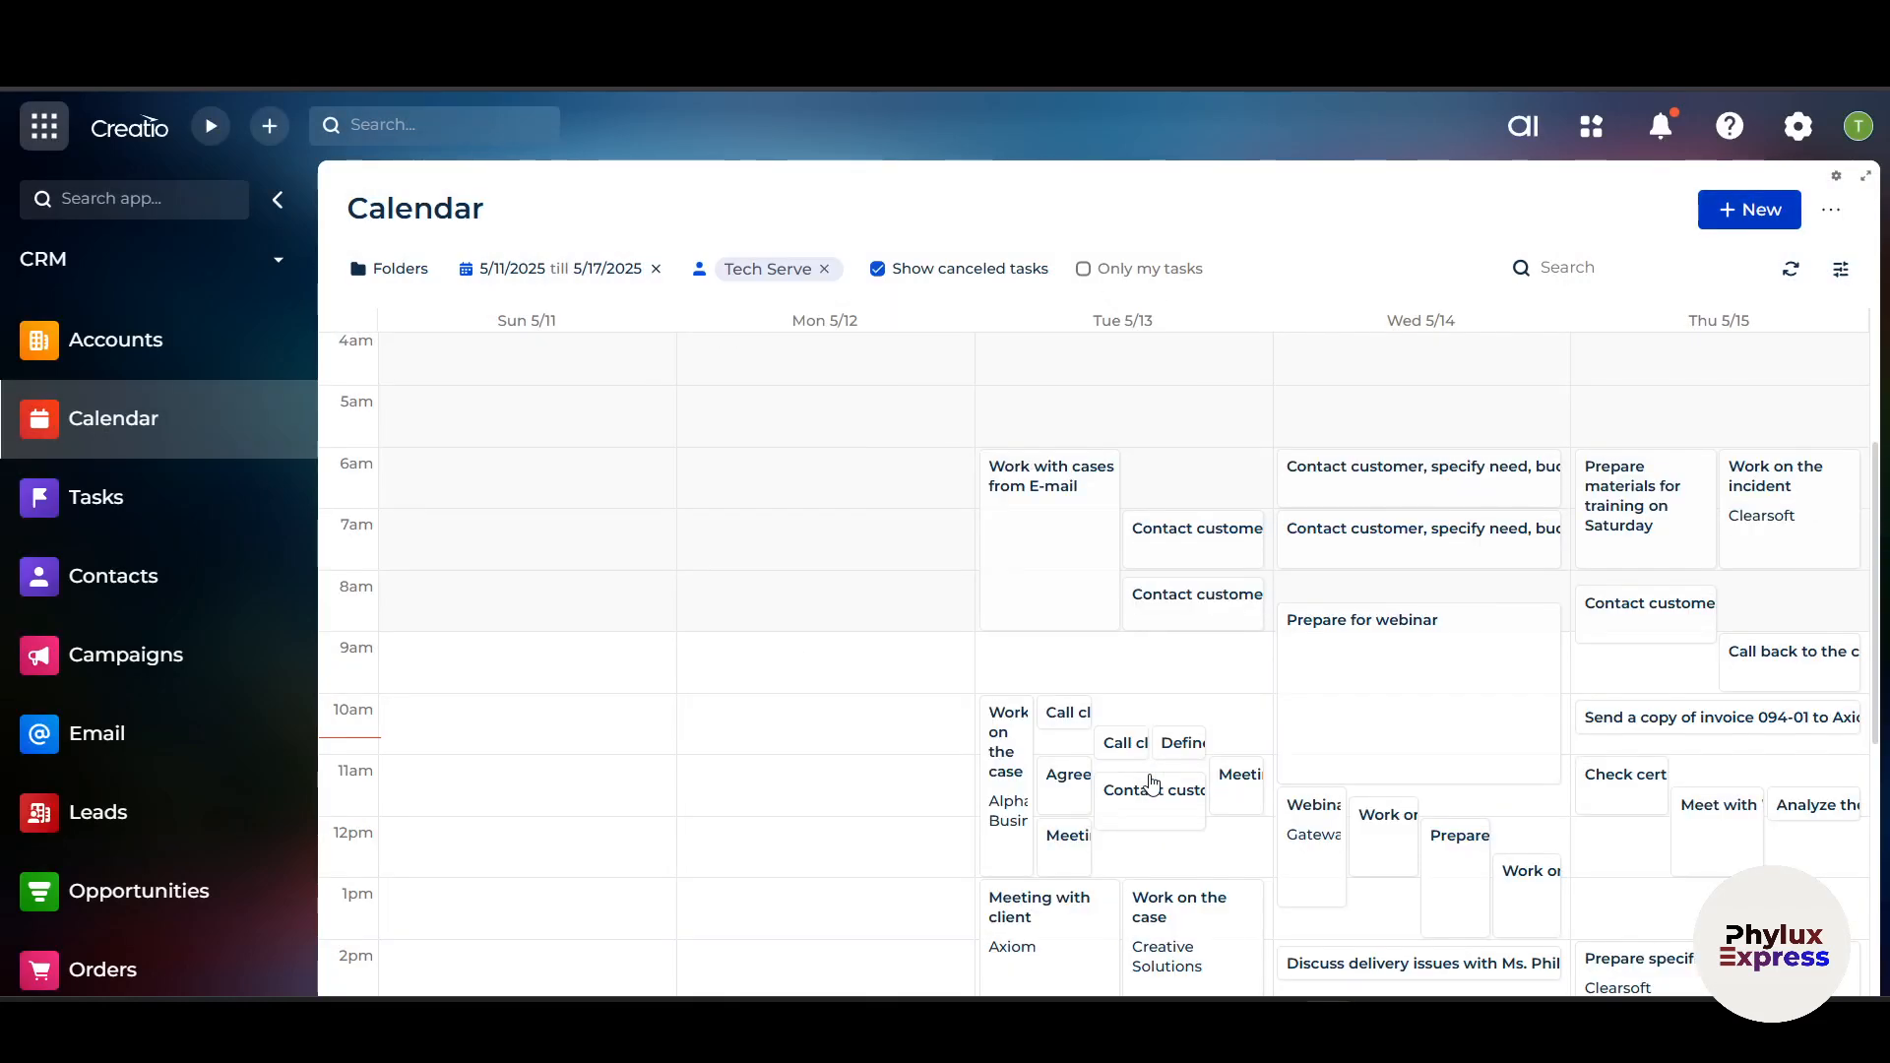
- Look over the current week's tasks and set the calendar's date range to 5/14/2025 till 5/21/2025
{"action": "scroll", "coordinate": [1516, 716], "scroll_direction": "down", "scroll_amount": 3}
{"action": "scroll", "coordinate": [1057, 369], "scroll_direction": "up", "scroll_amount": 2}
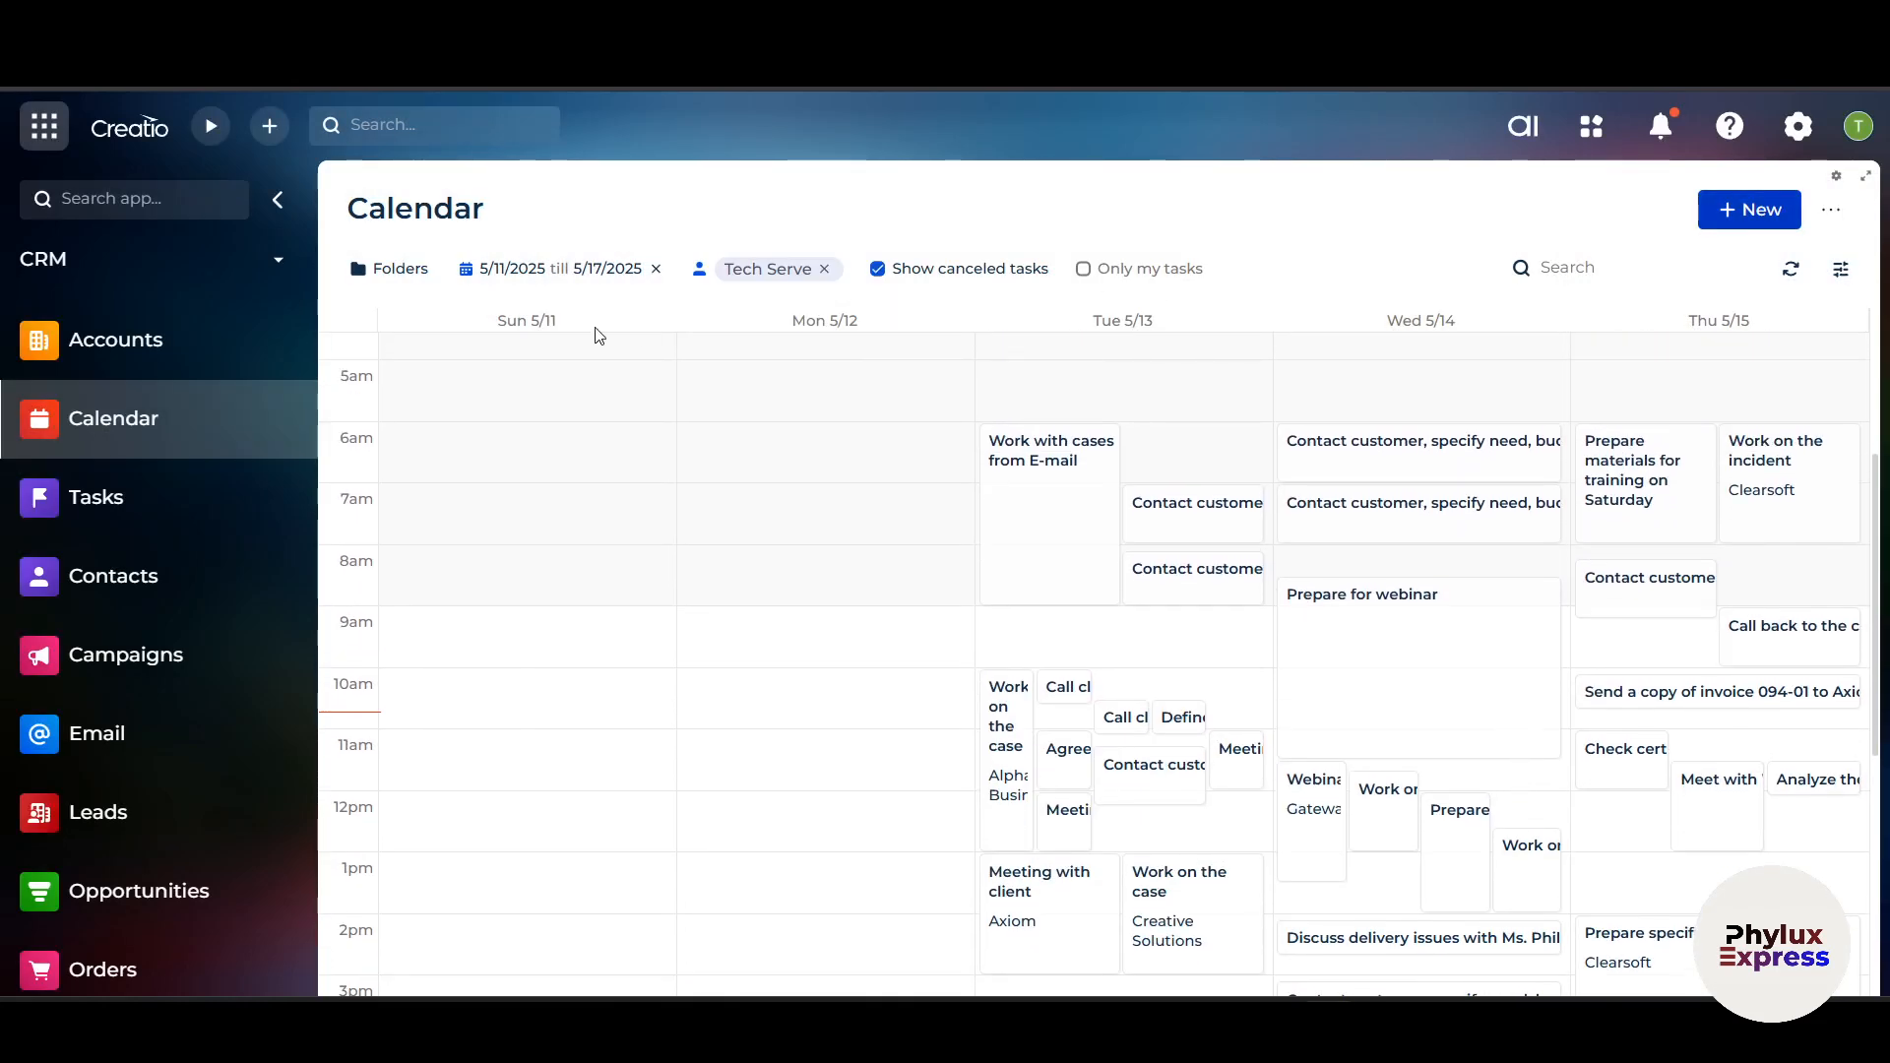
{"action": "scroll", "coordinate": [820, 574], "scroll_direction": "down", "scroll_amount": 4}
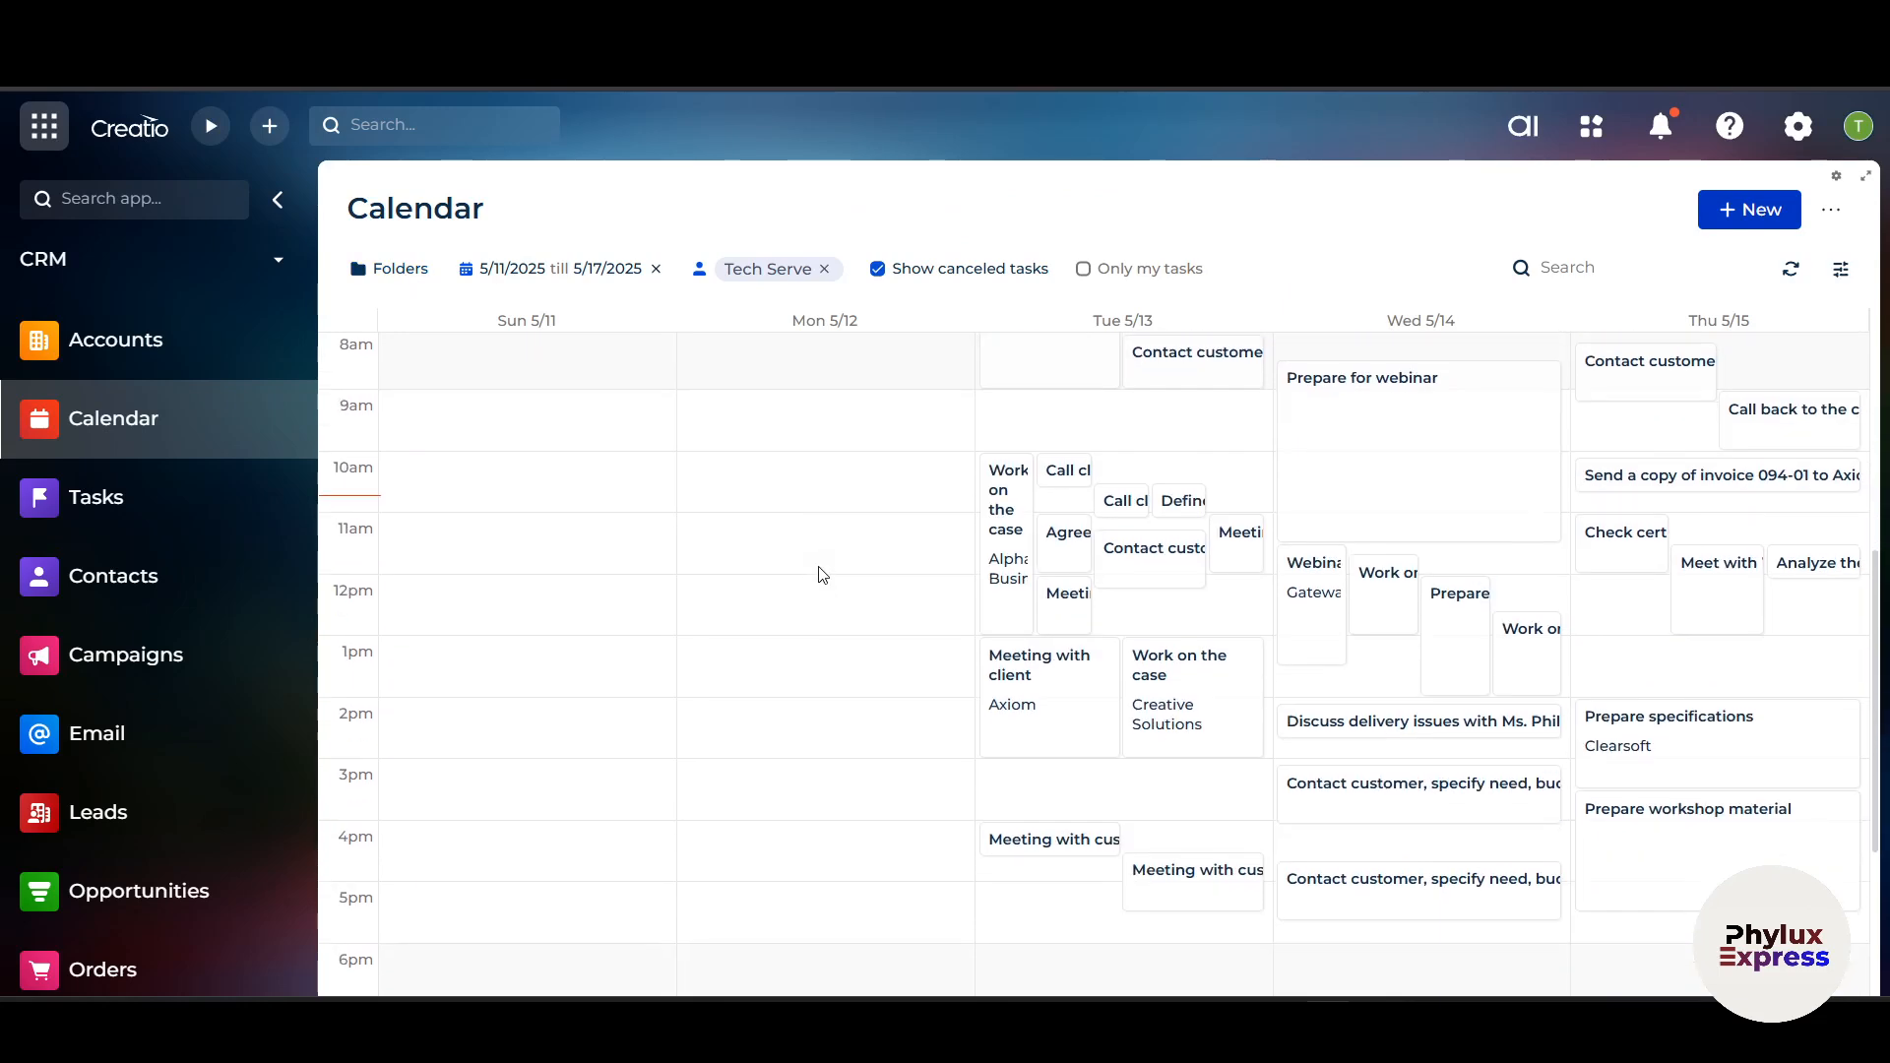
{"action": "scroll", "coordinate": [817, 575], "scroll_direction": "down", "scroll_amount": 4}
{"action": "scroll", "coordinate": [817, 575], "scroll_direction": "up", "scroll_amount": 6}
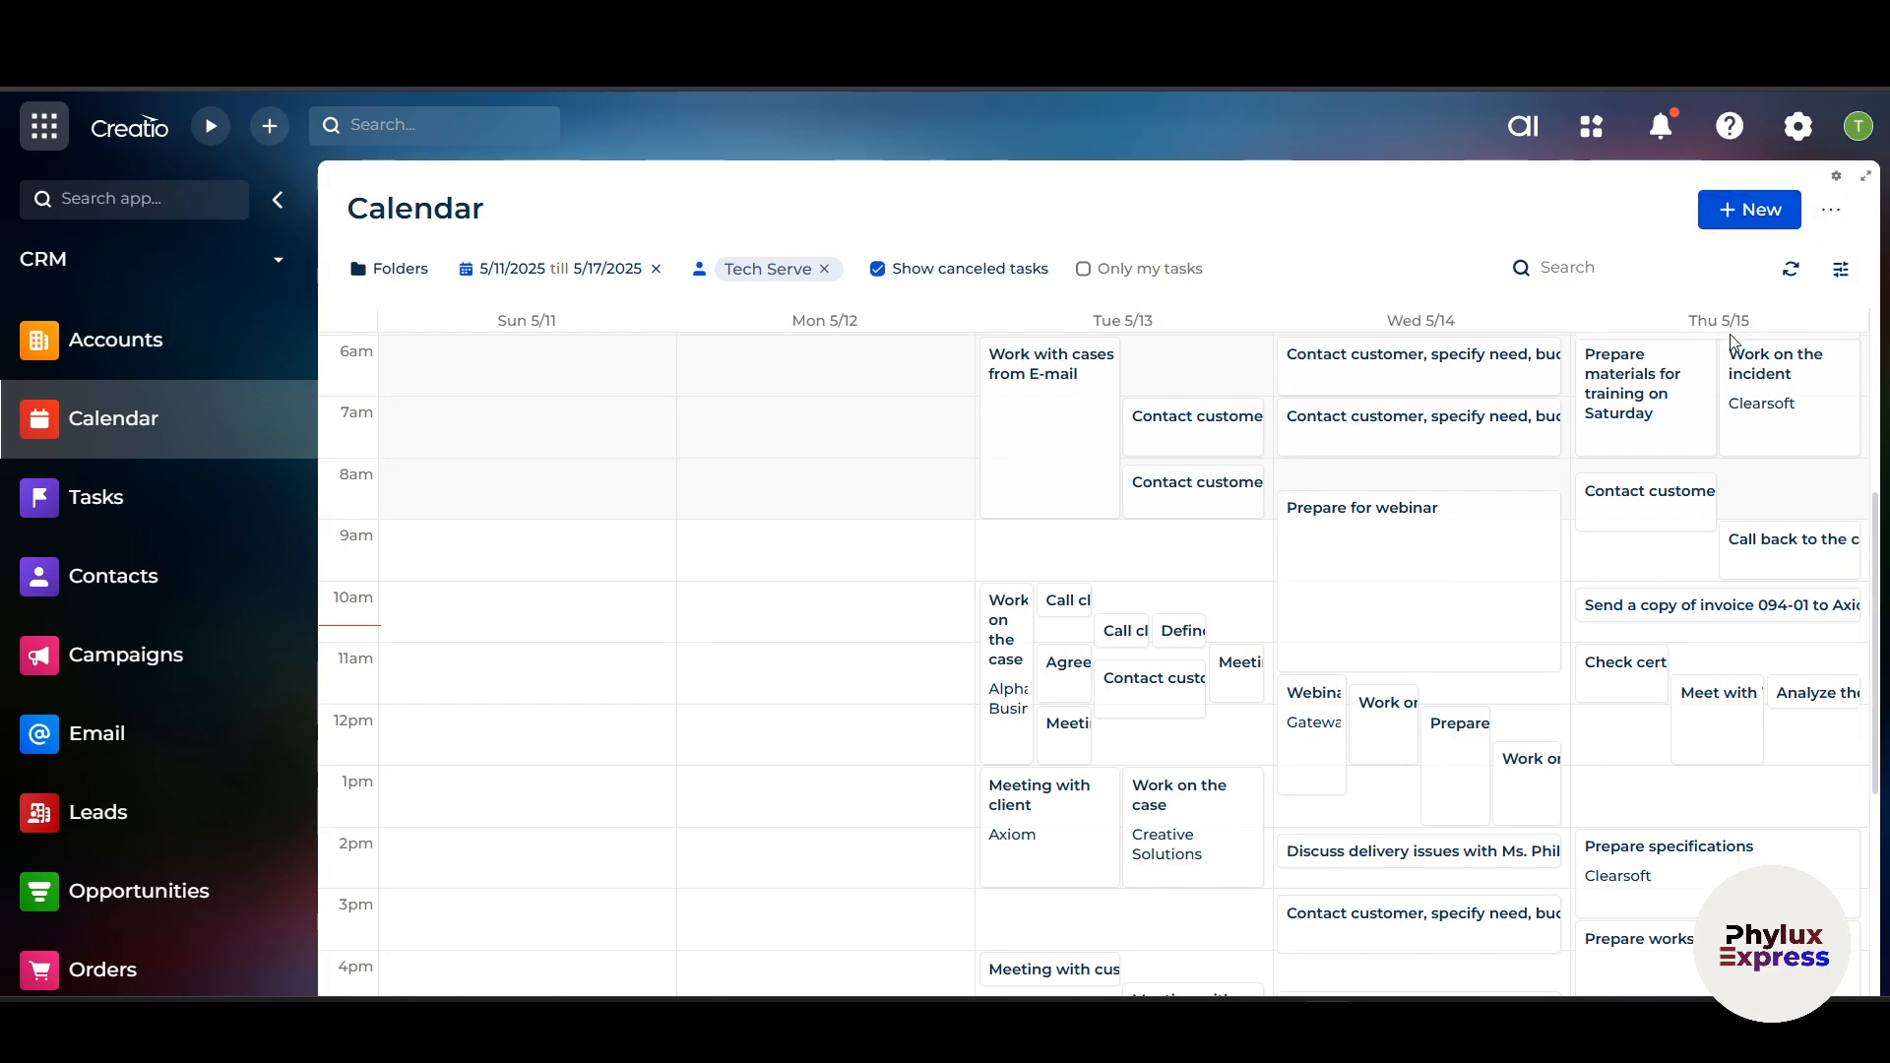
{"action": "scroll", "coordinate": [1733, 343], "scroll_direction": "up", "scroll_amount": 4}
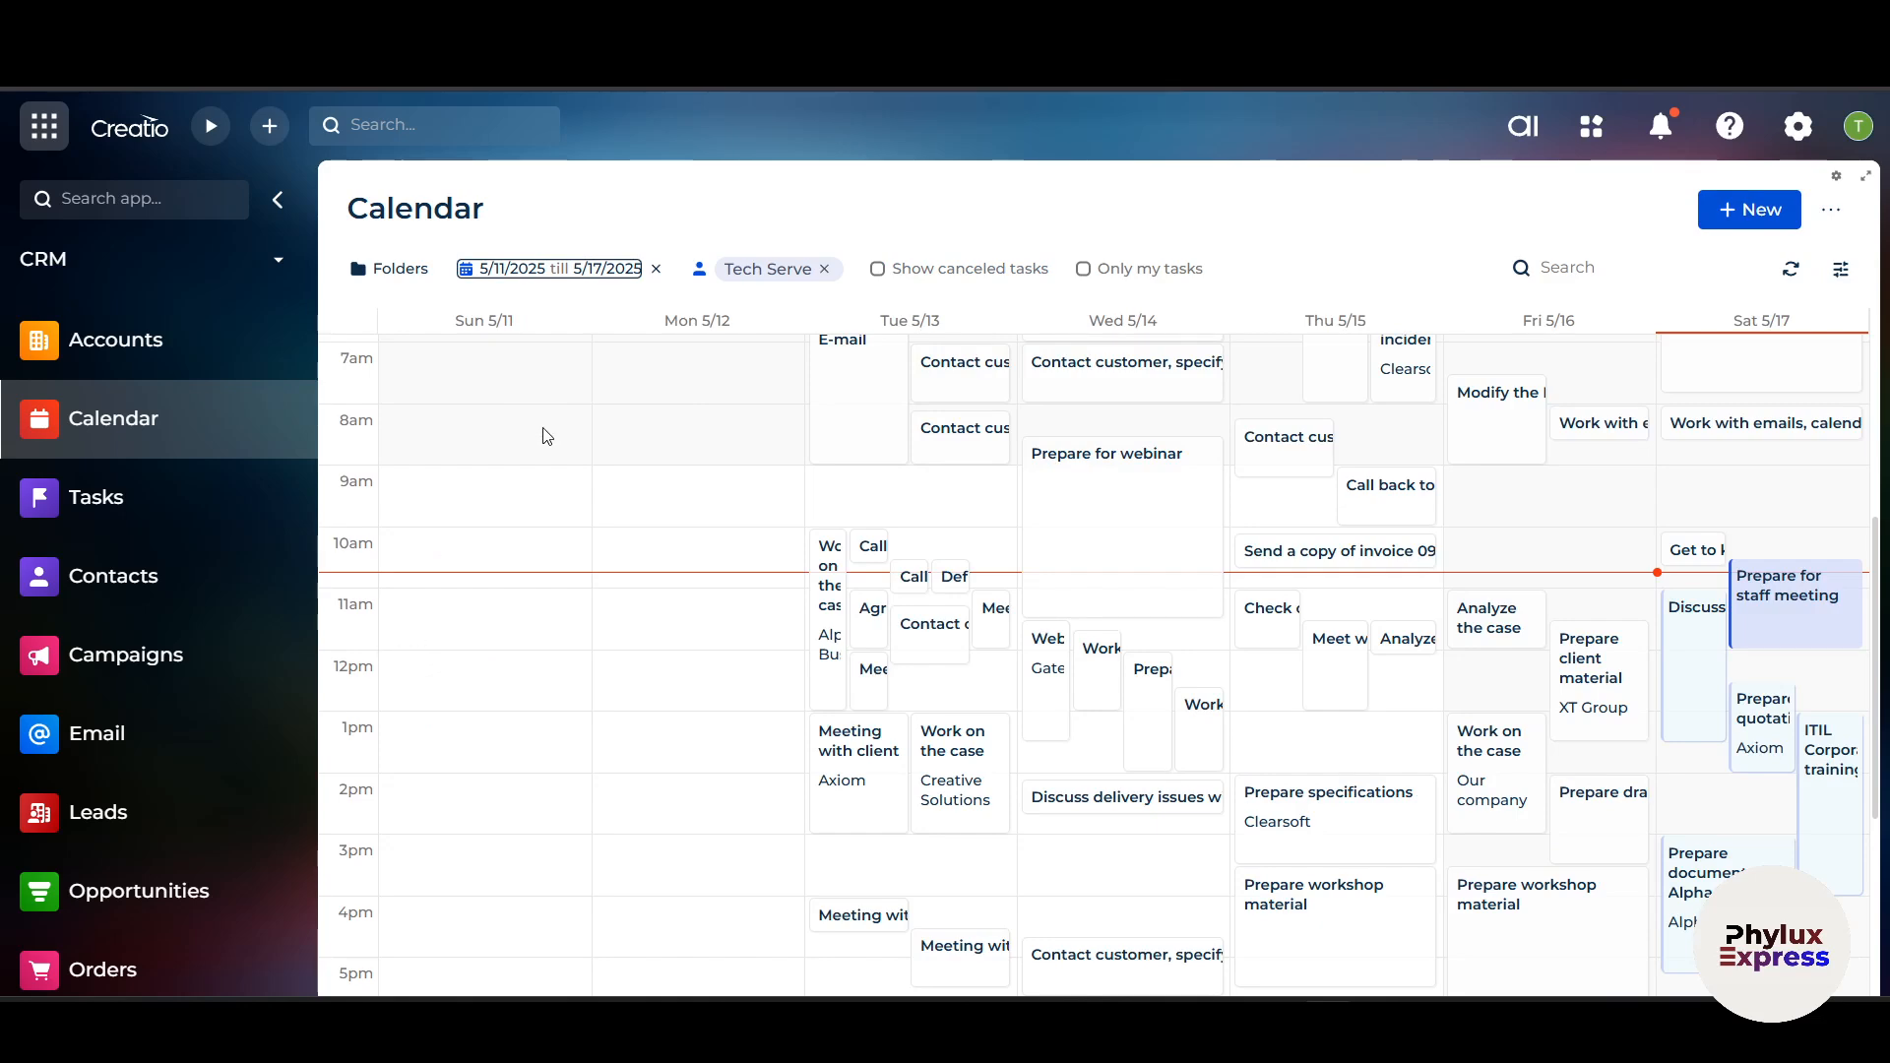
{"action": "left_click", "coordinate": [536, 281]}
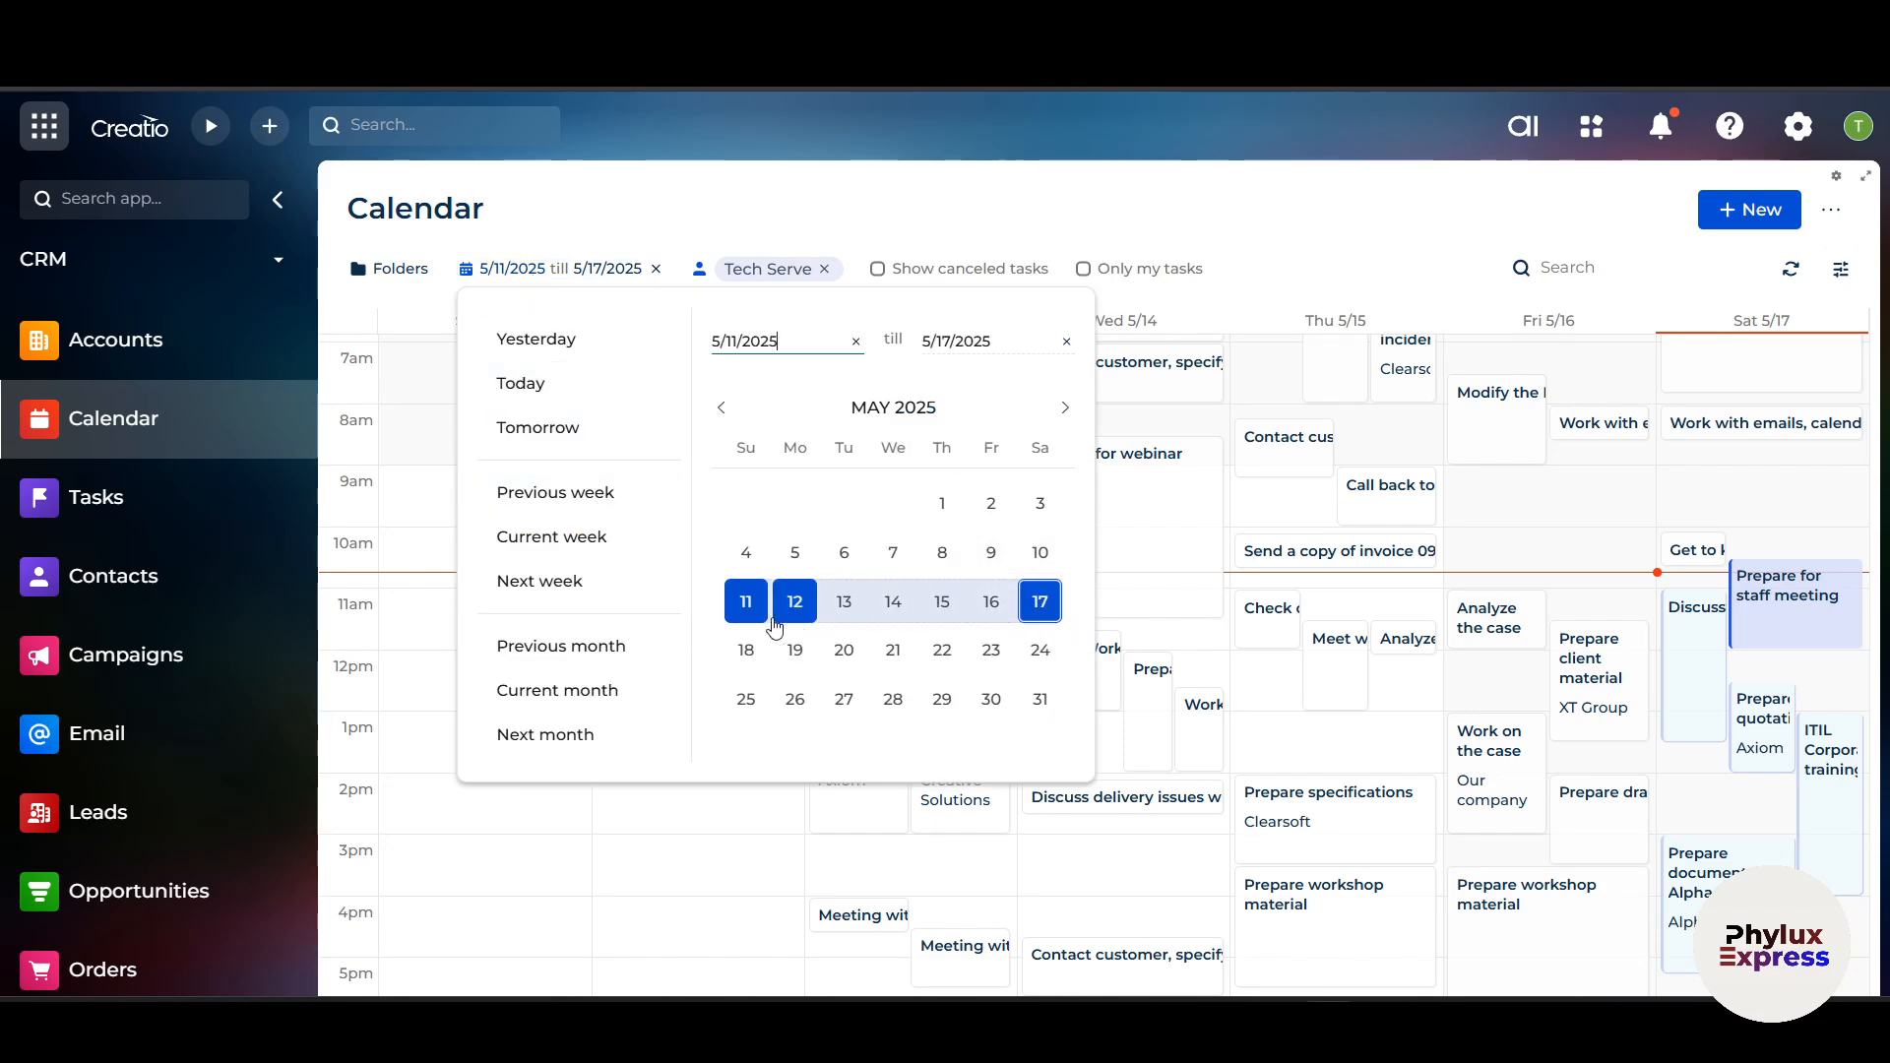
{"action": "left_click", "coordinate": [891, 653]}
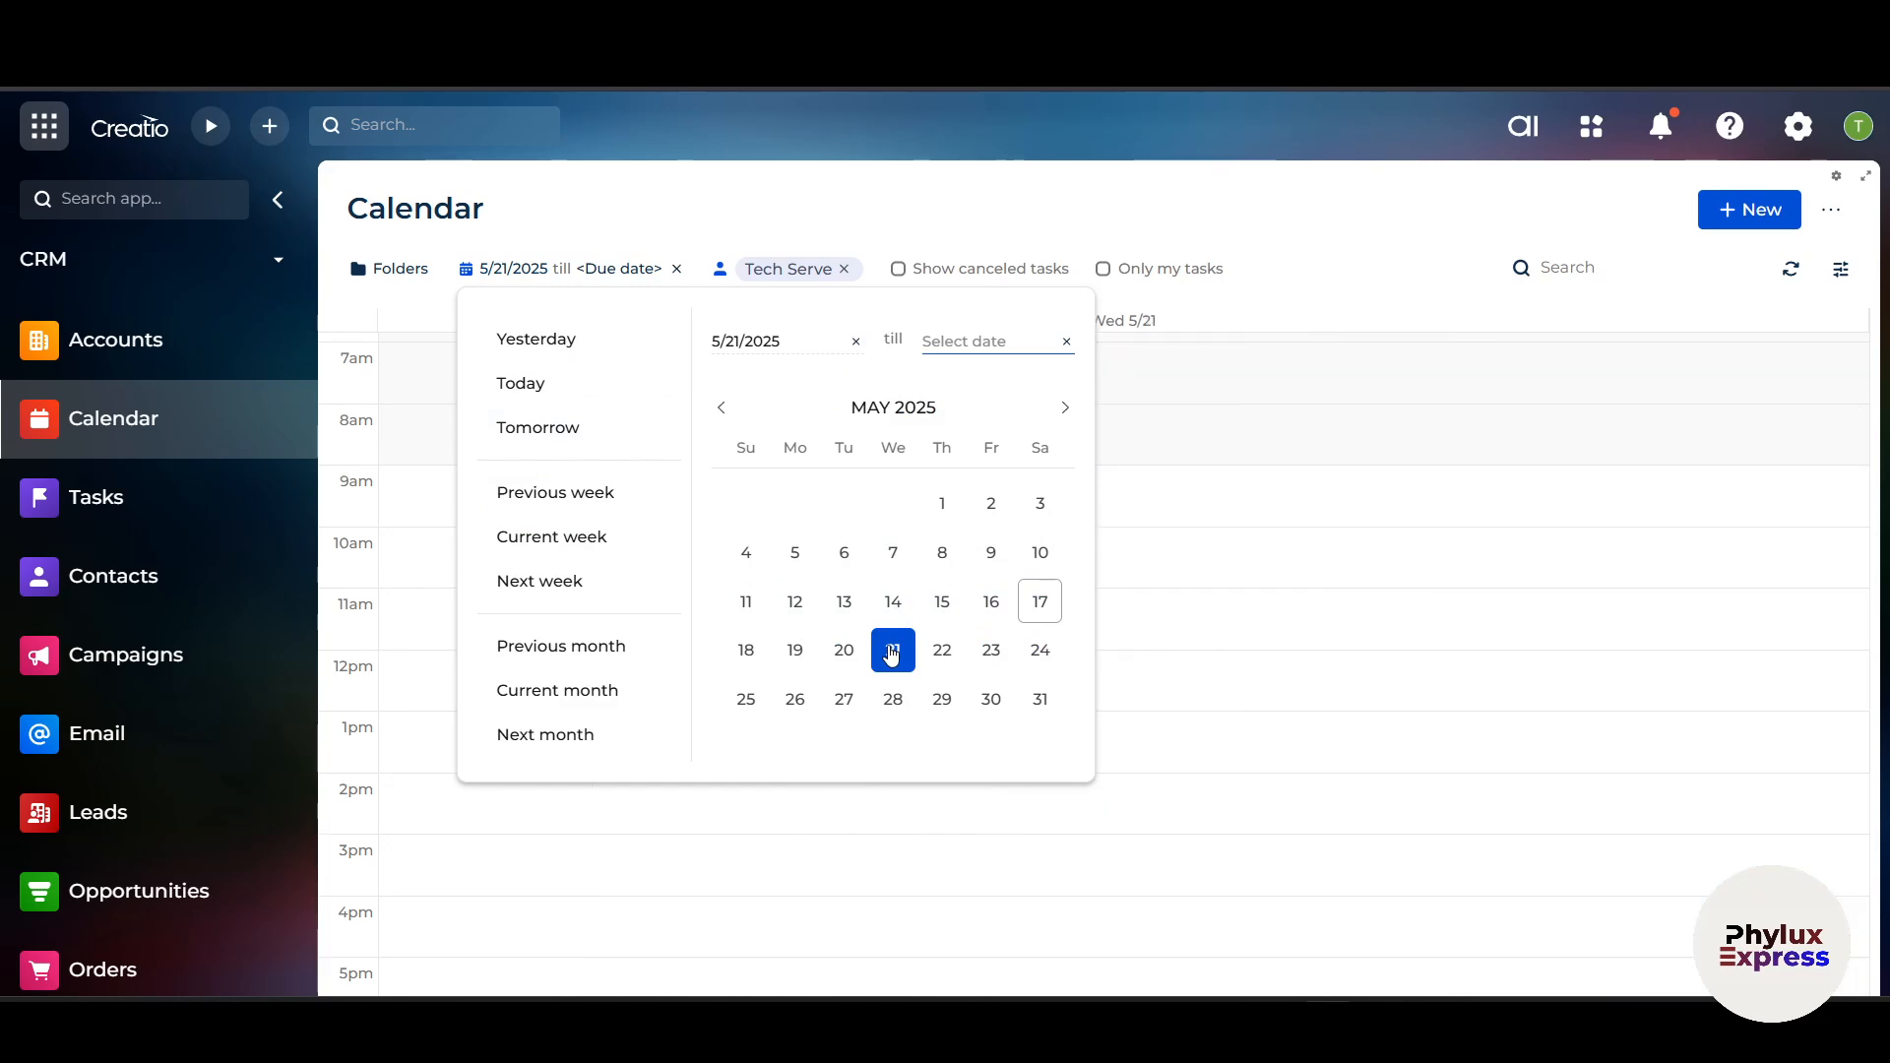
{"action": "left_click", "coordinate": [892, 601]}
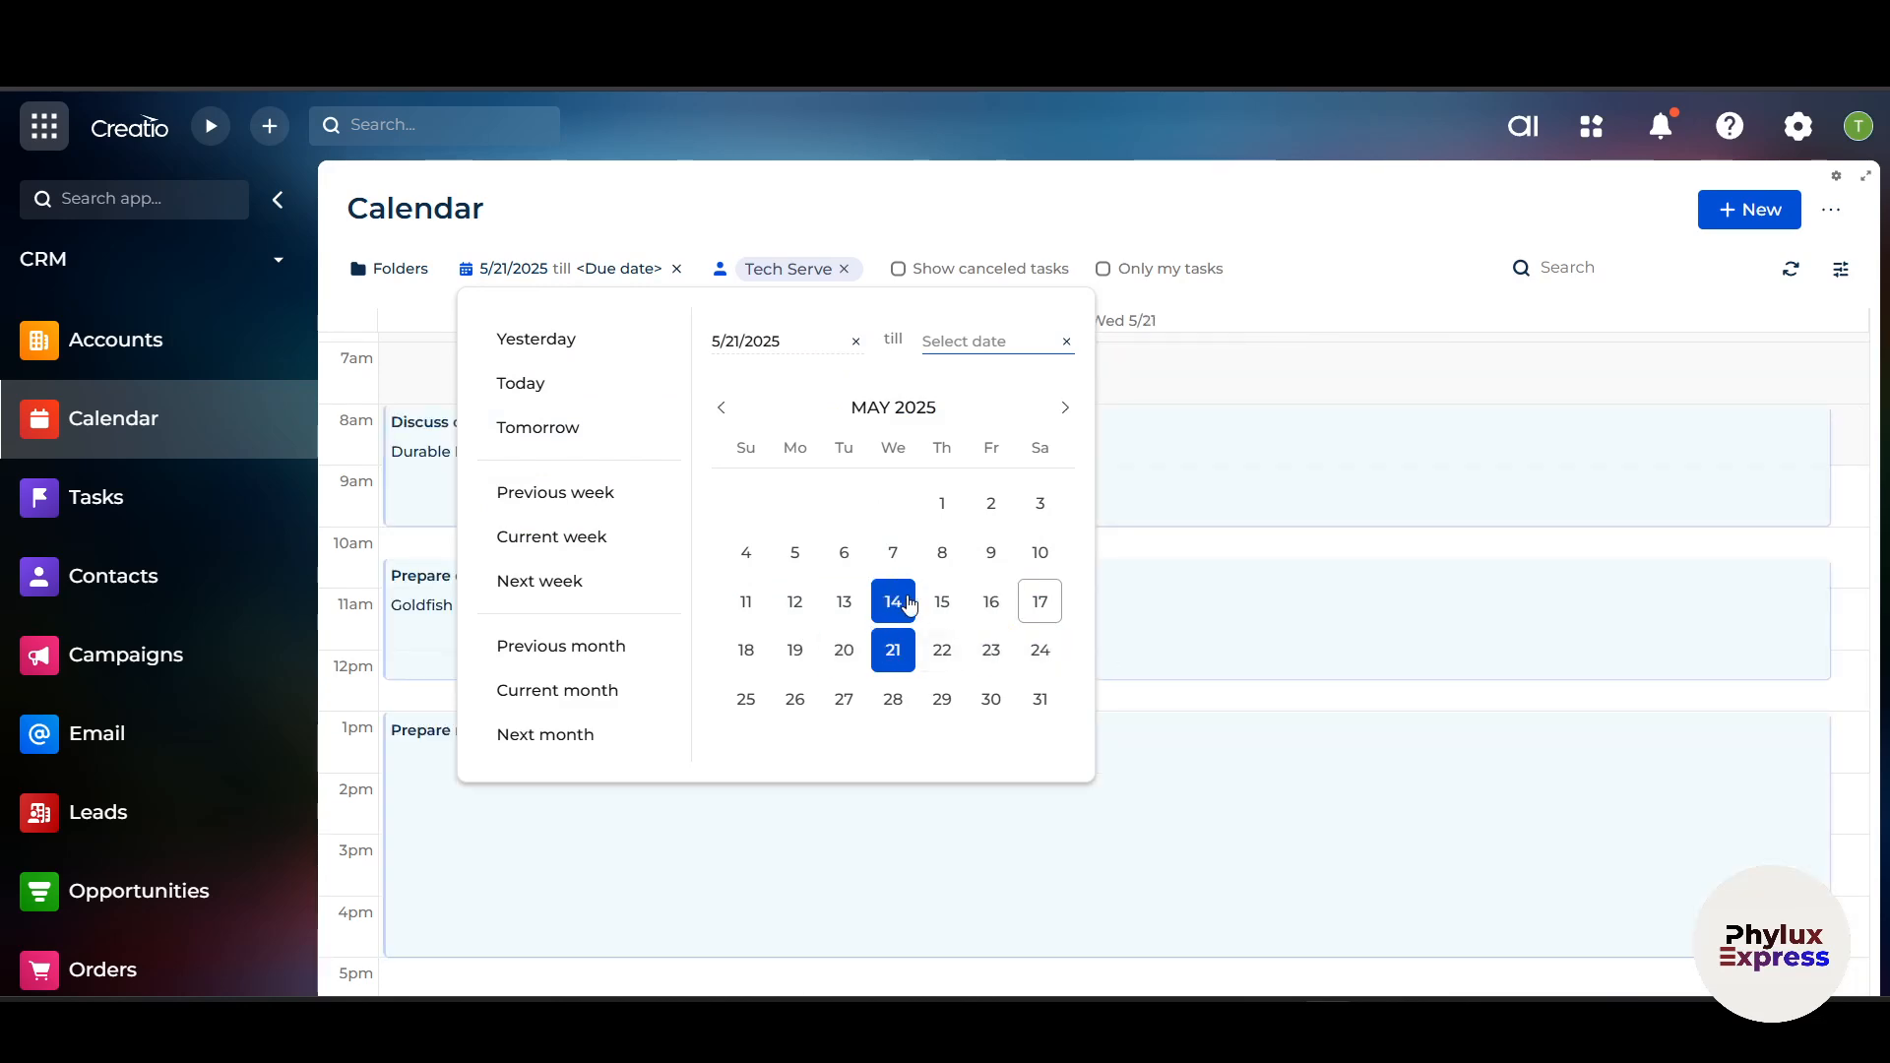
{"action": "left_click", "coordinate": [906, 655]}
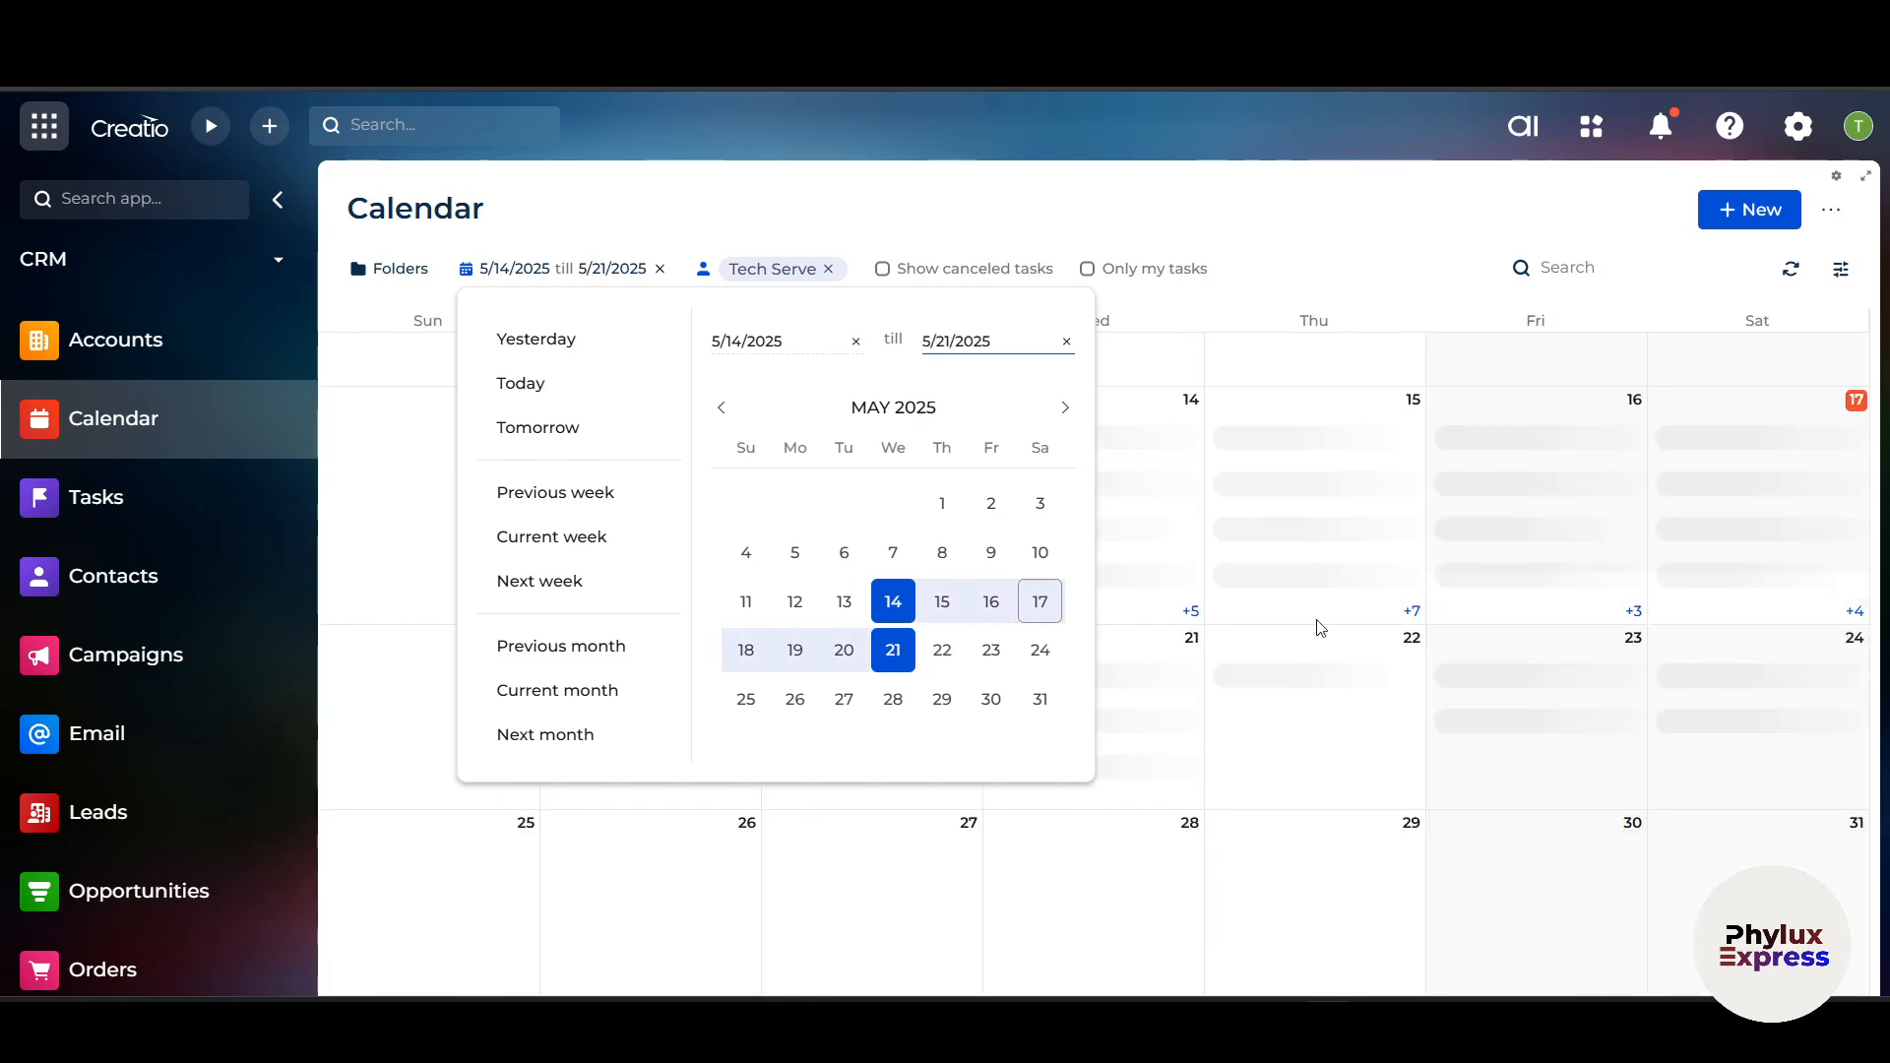
- Look through the tasks in the month view of the calendar, and open the Email section
{"action": "scroll", "coordinate": [1406, 779], "scroll_direction": "up", "scroll_amount": 2}
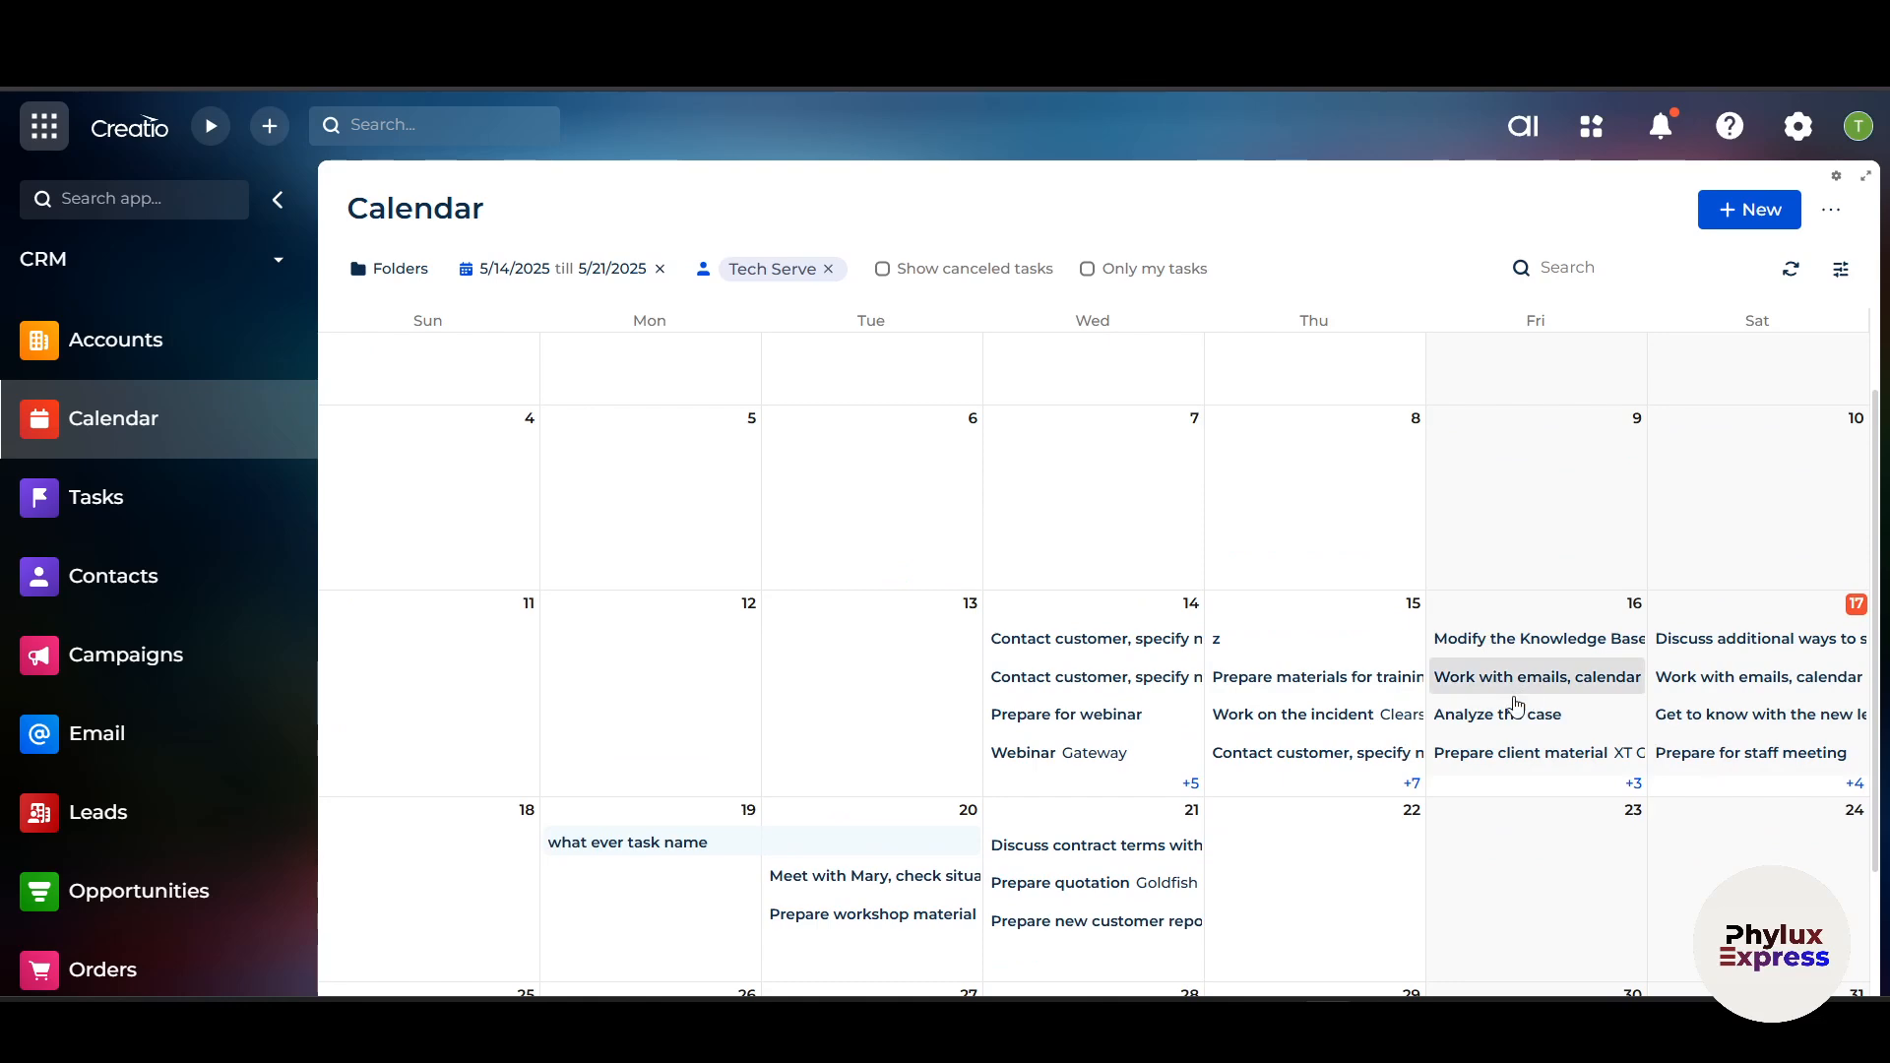
{"action": "scroll", "coordinate": [1629, 784], "scroll_direction": "down", "scroll_amount": 2}
{"action": "scroll", "coordinate": [1631, 785], "scroll_direction": "up", "scroll_amount": 3}
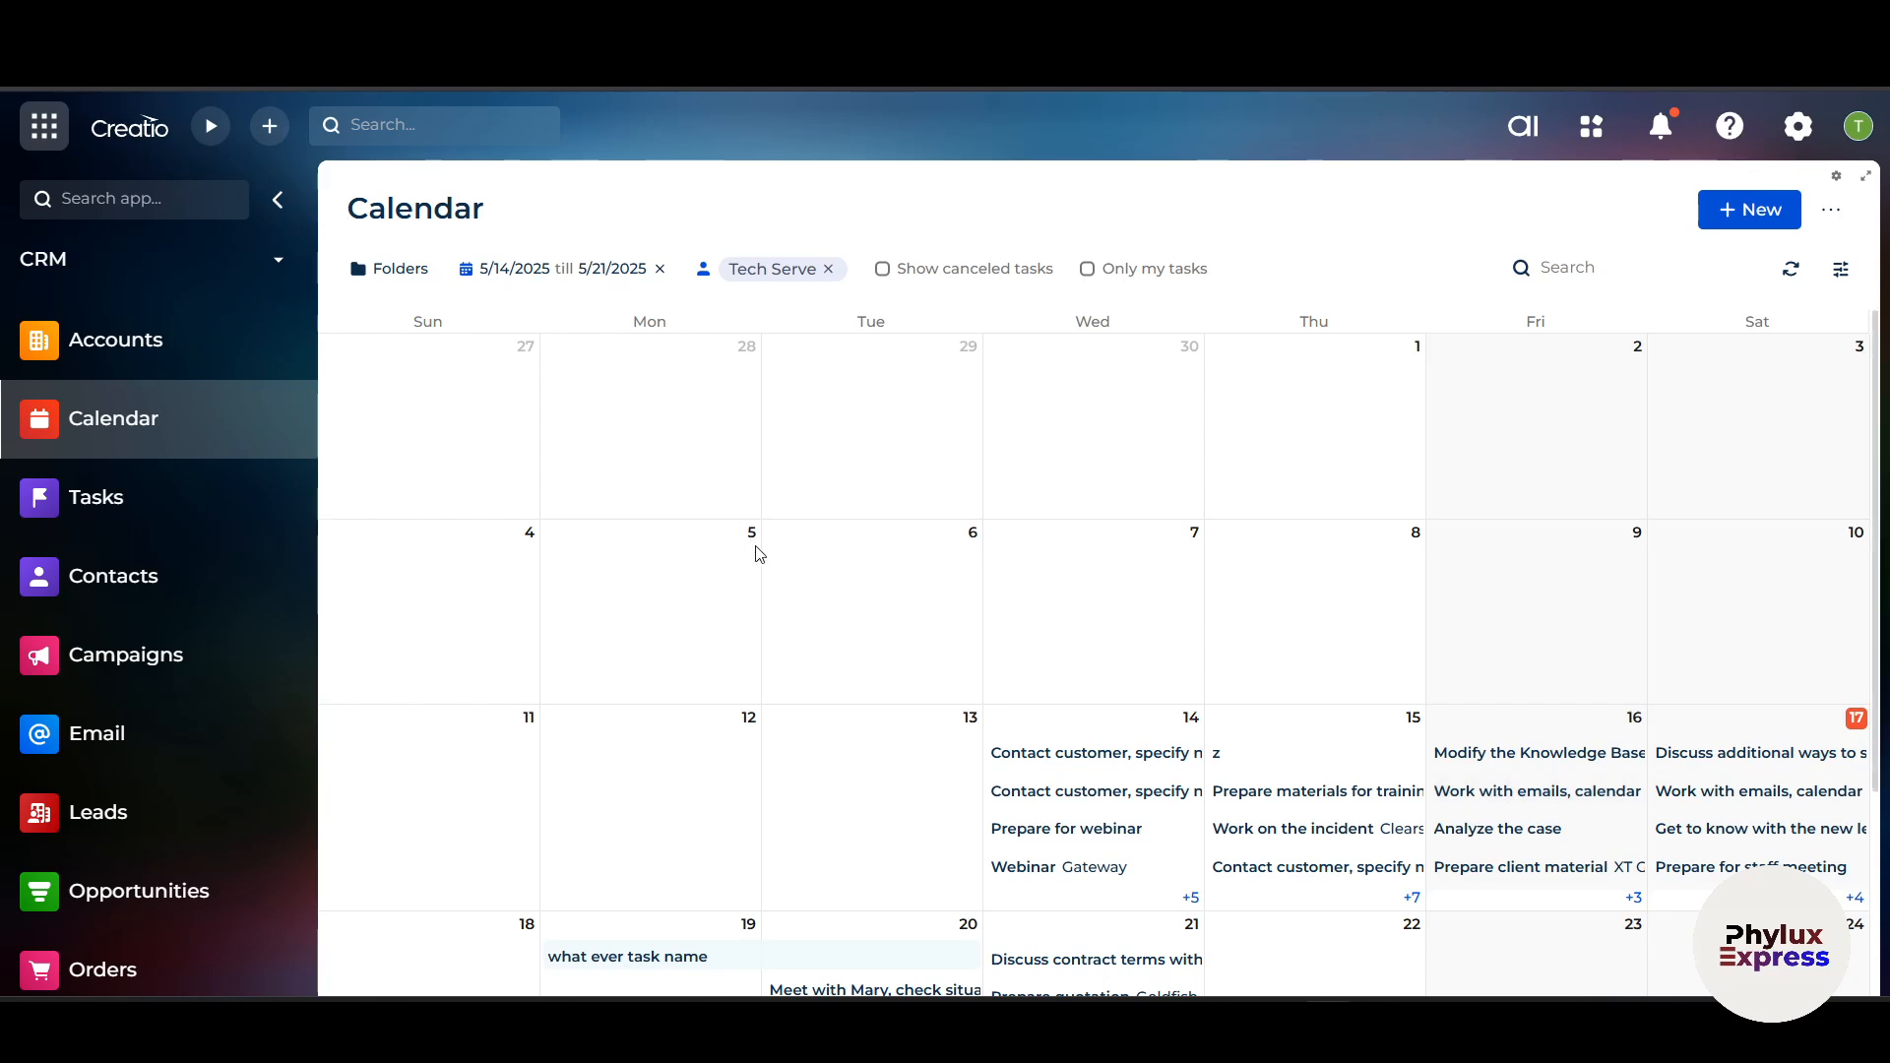
{"action": "key", "text": "Tab"}
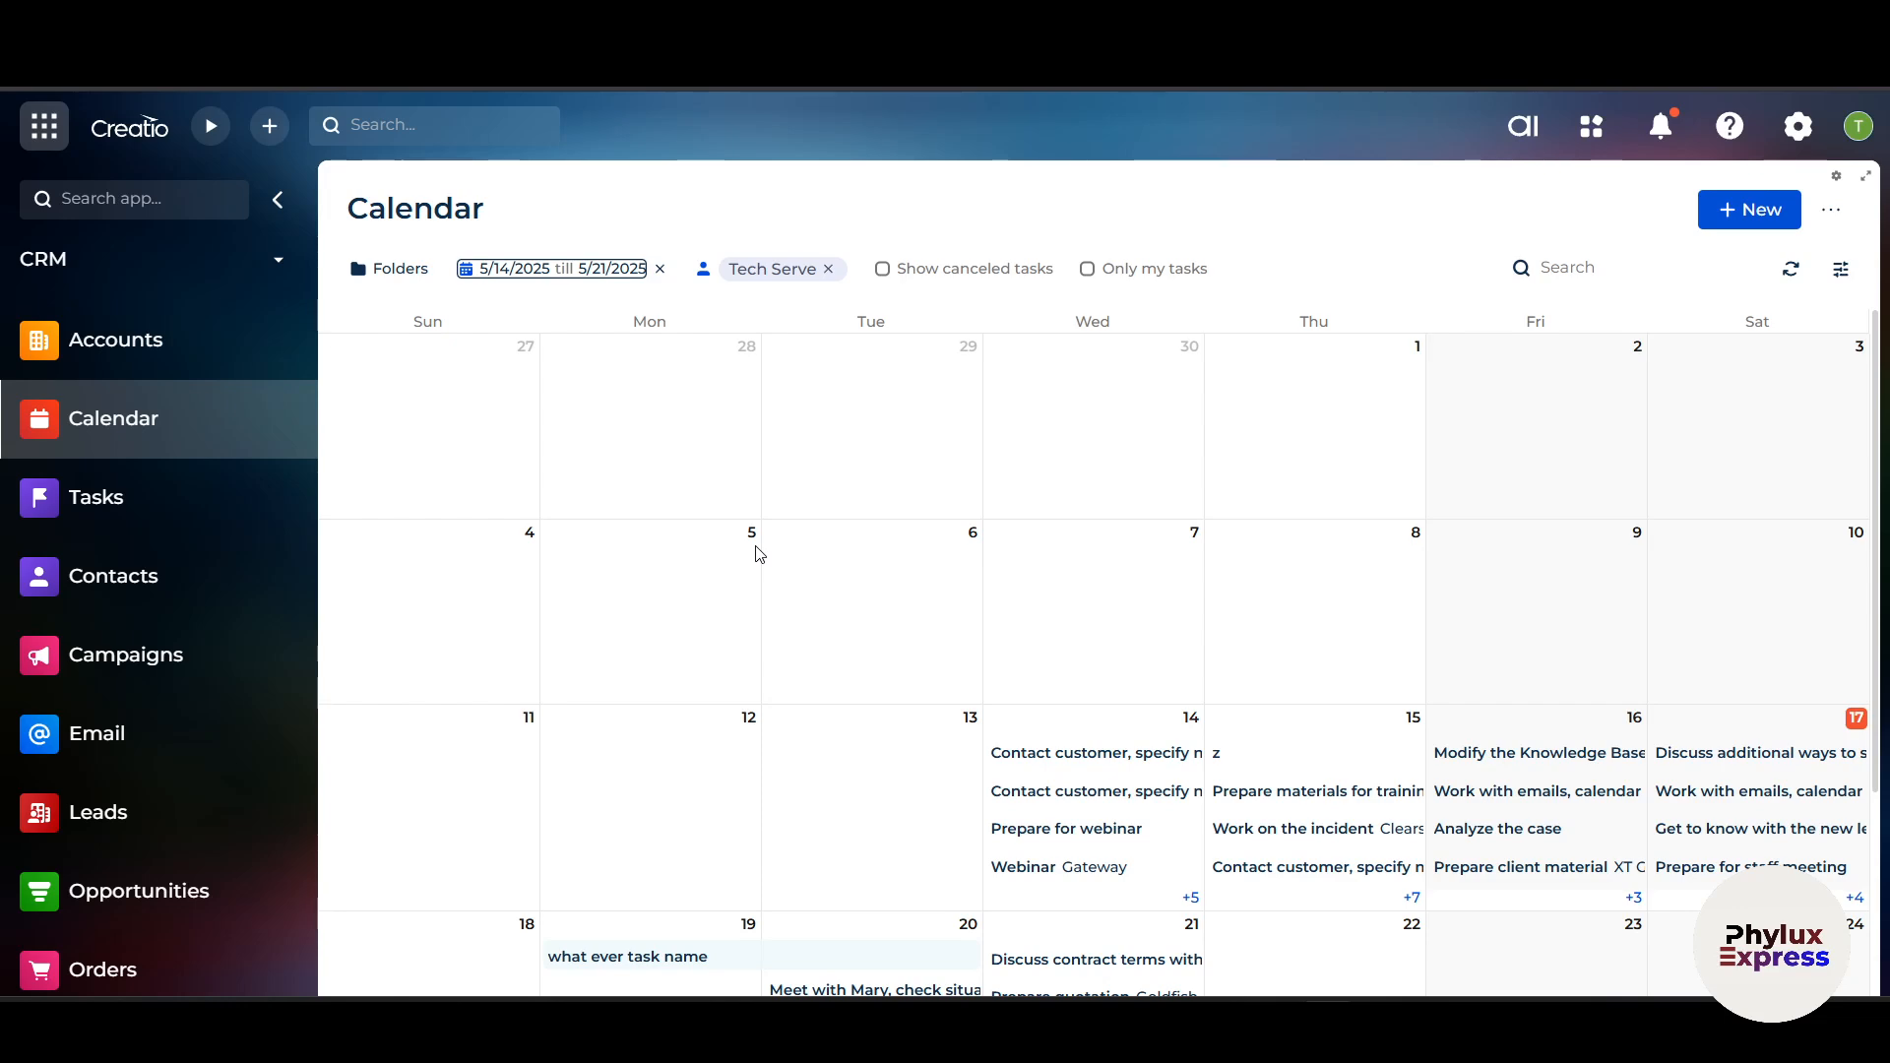
{"action": "left_click", "coordinate": [273, 132]}
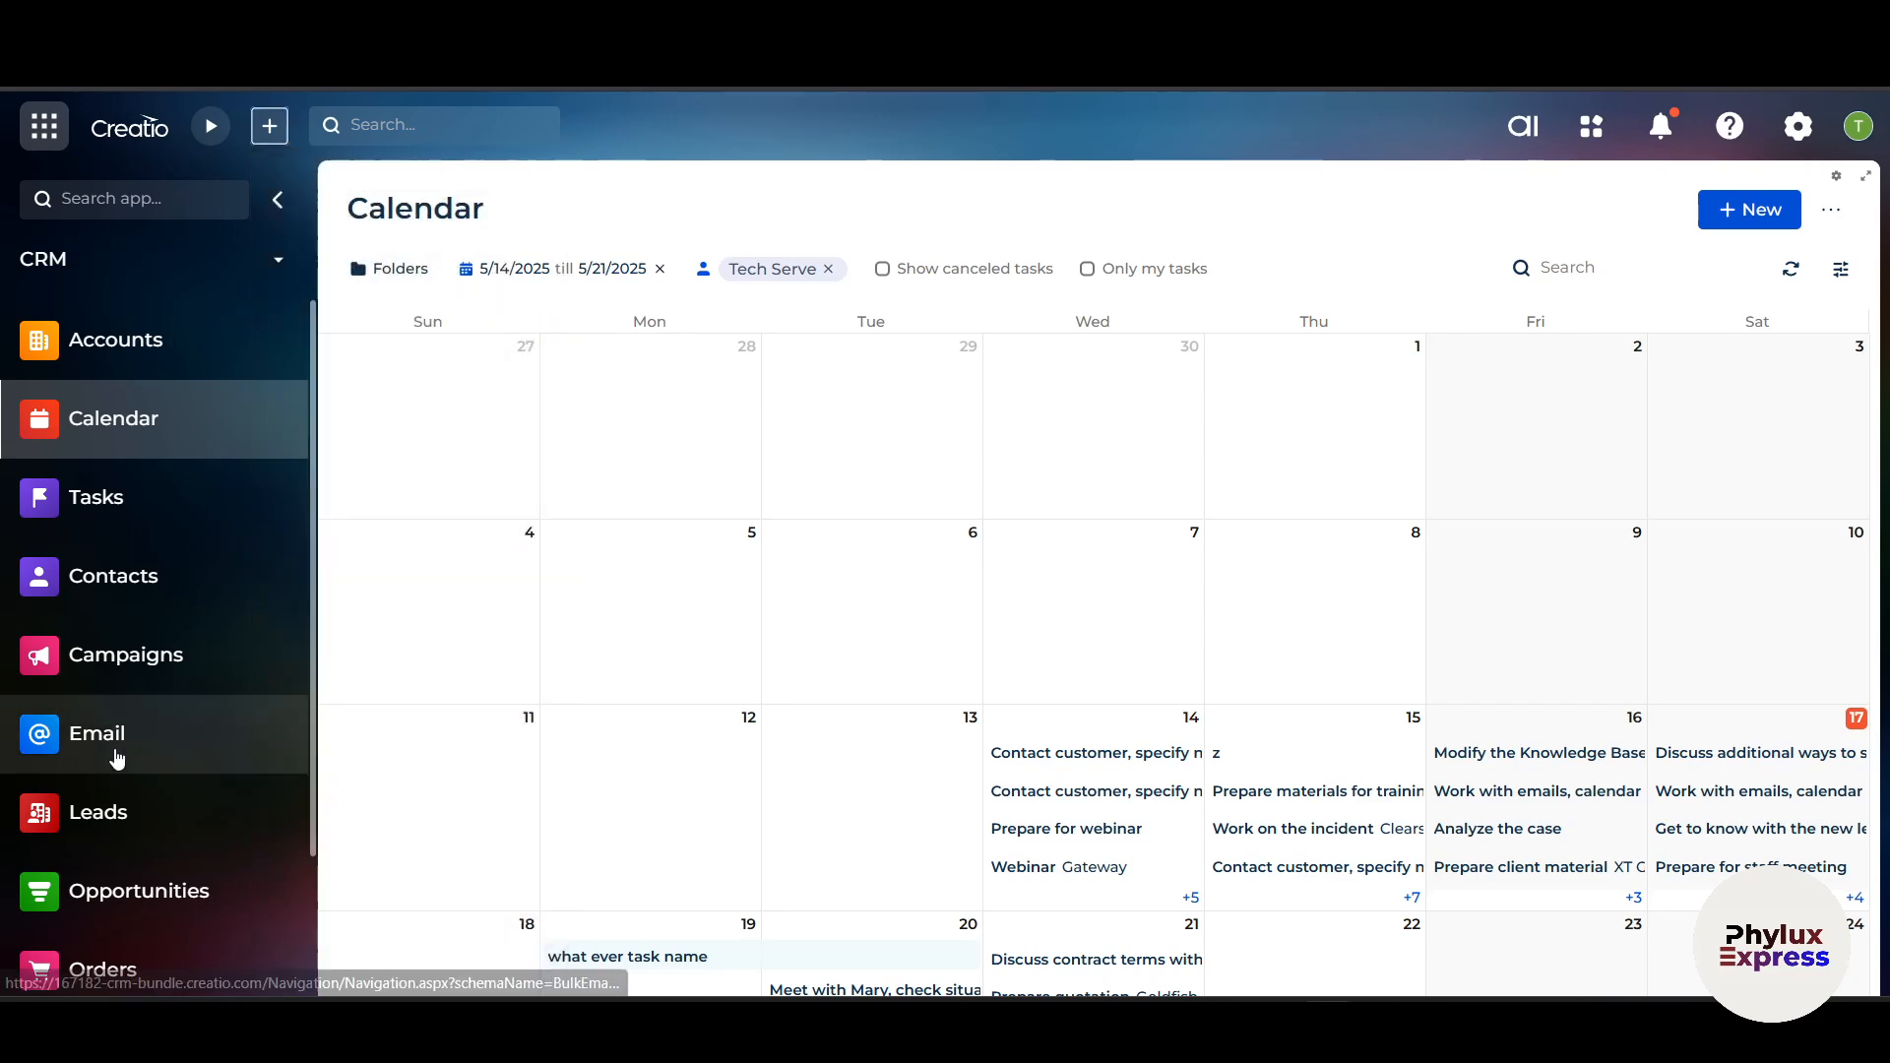
{"action": "left_click", "coordinate": [118, 741]}
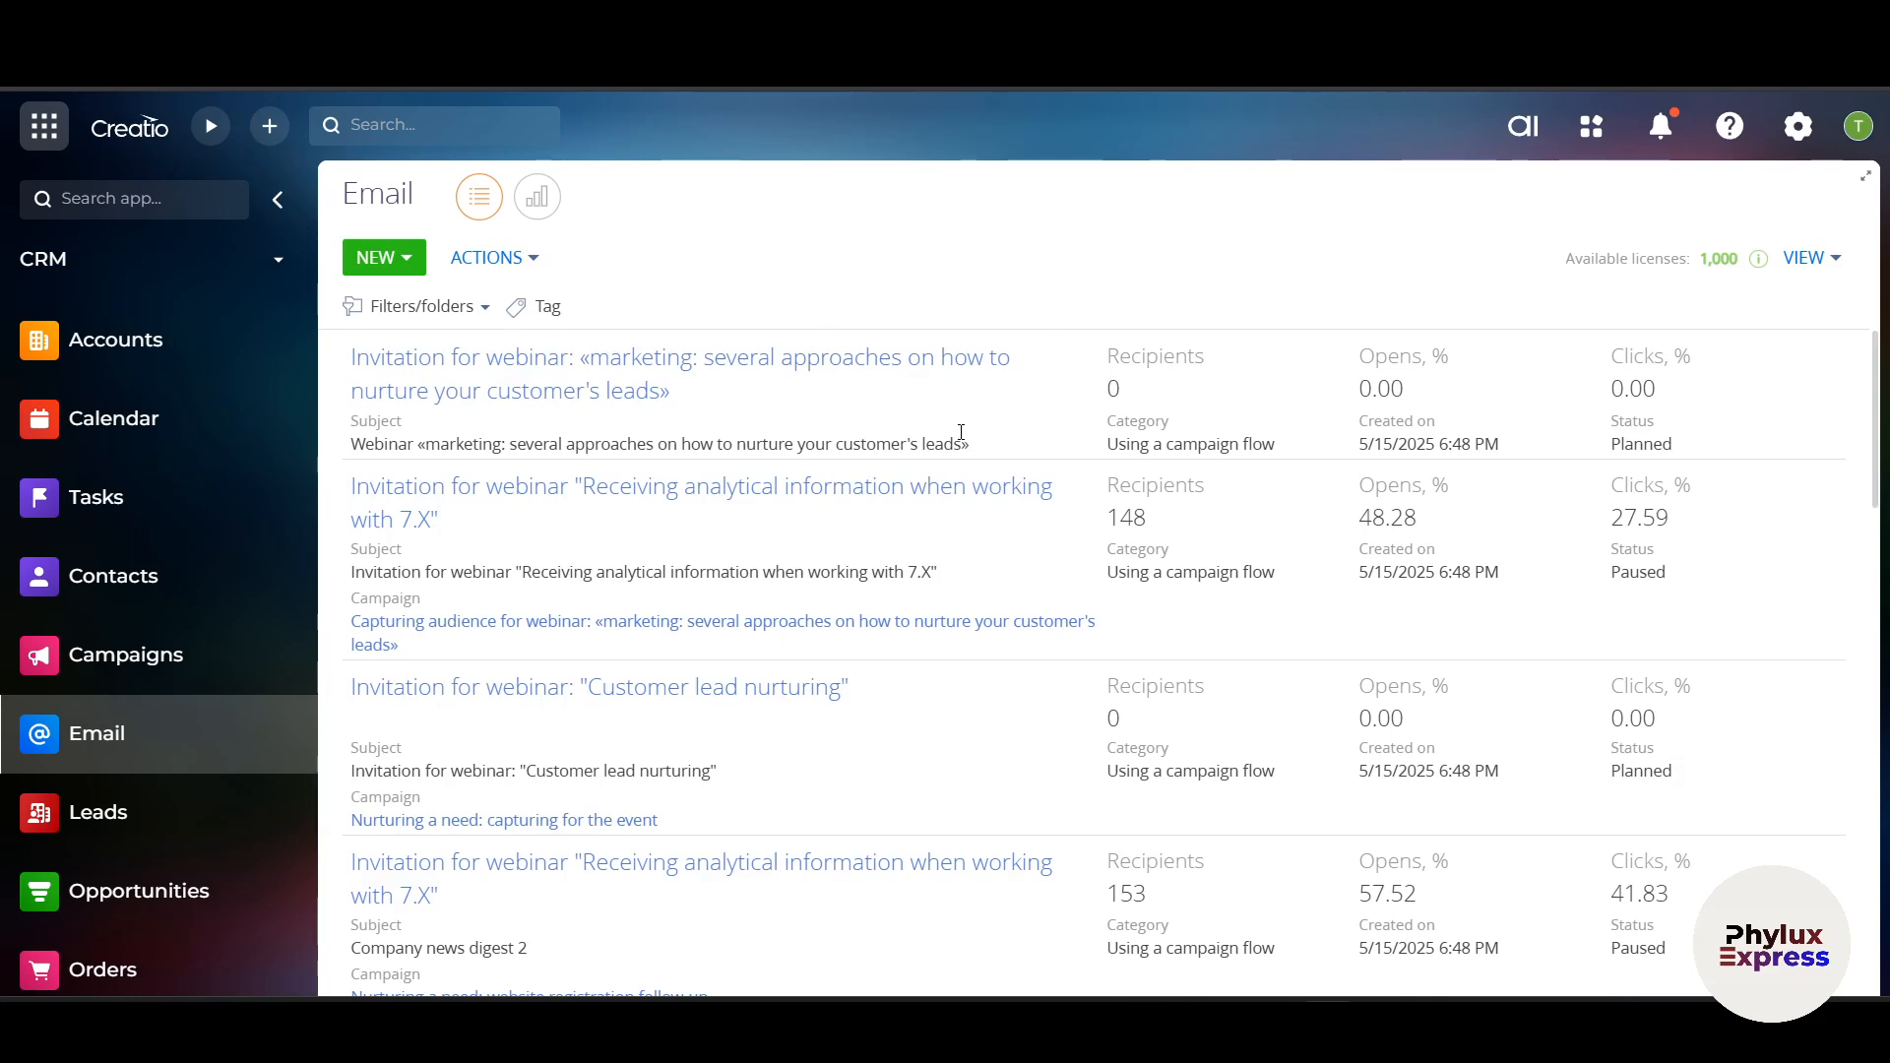
- Create a new email sent manually and name it "give name"
{"action": "scroll", "coordinate": [960, 436], "scroll_direction": "down", "scroll_amount": 1}
{"action": "scroll", "coordinate": [962, 440], "scroll_direction": "up", "scroll_amount": 1}
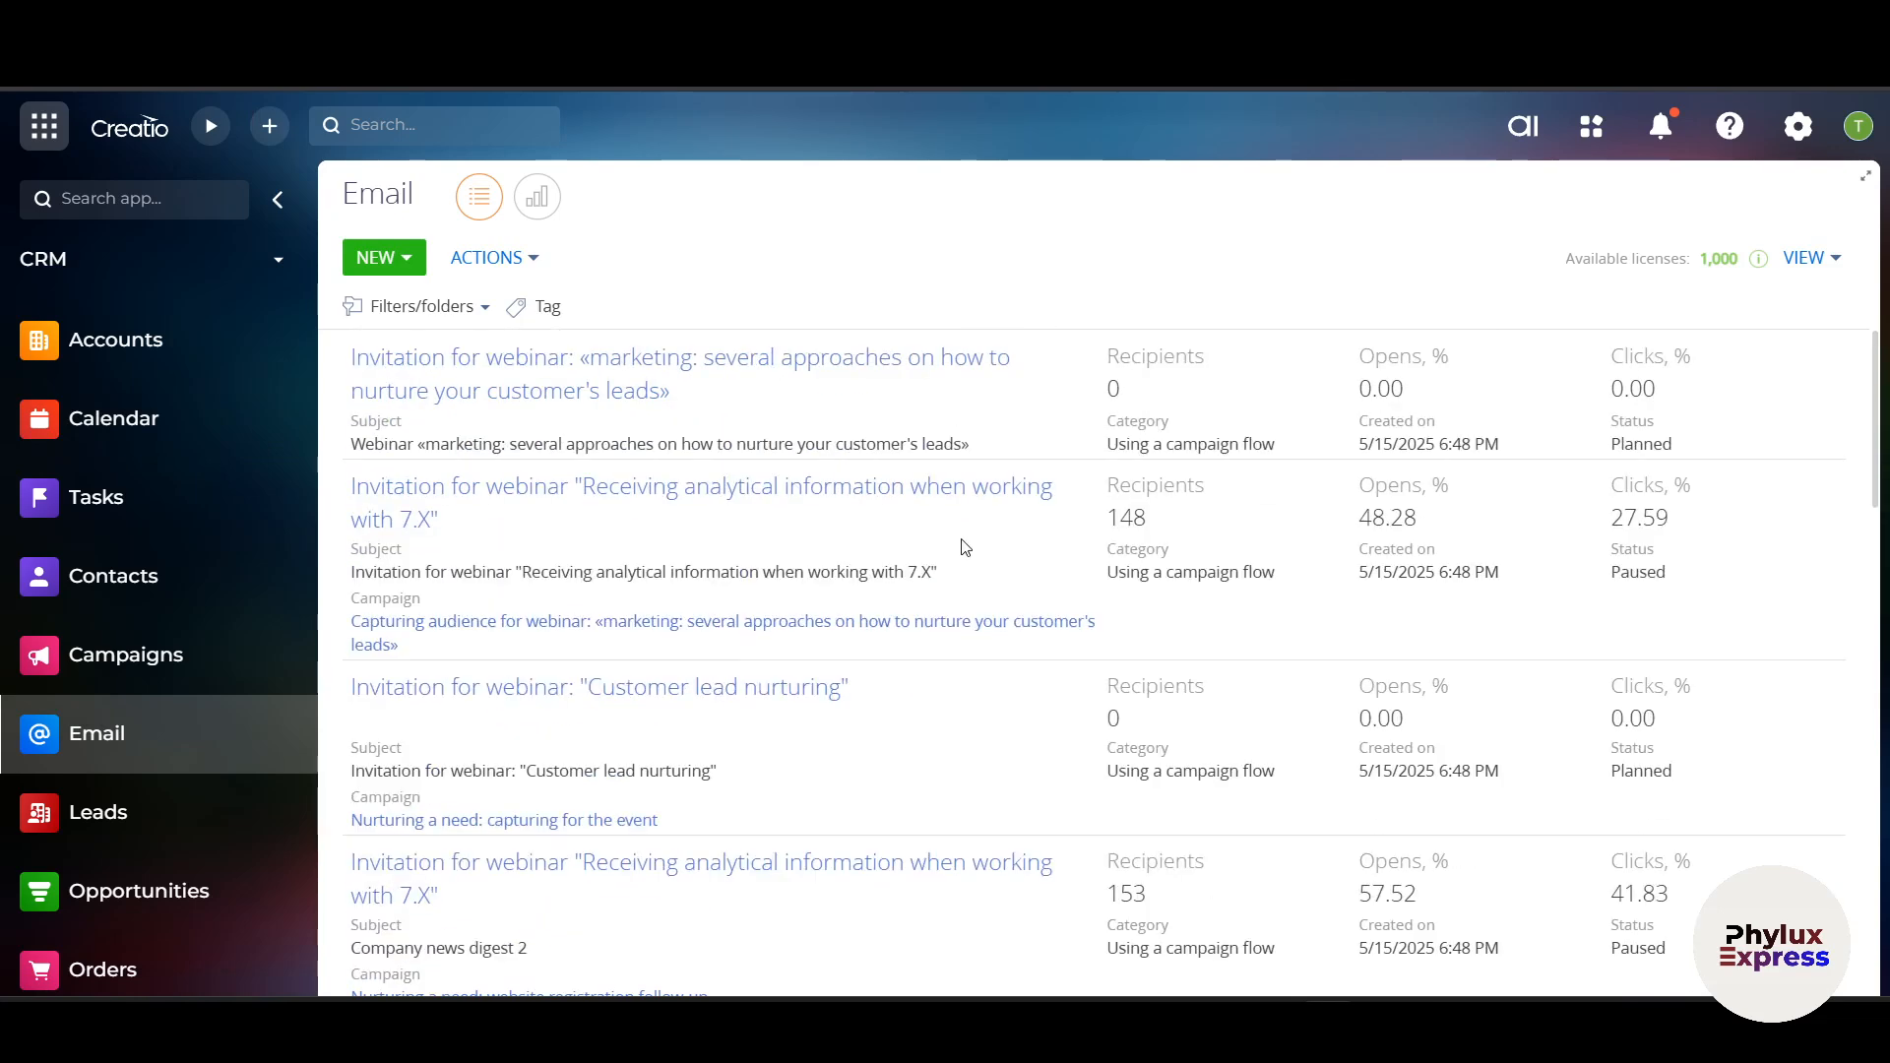
{"action": "left_click", "coordinate": [409, 259]}
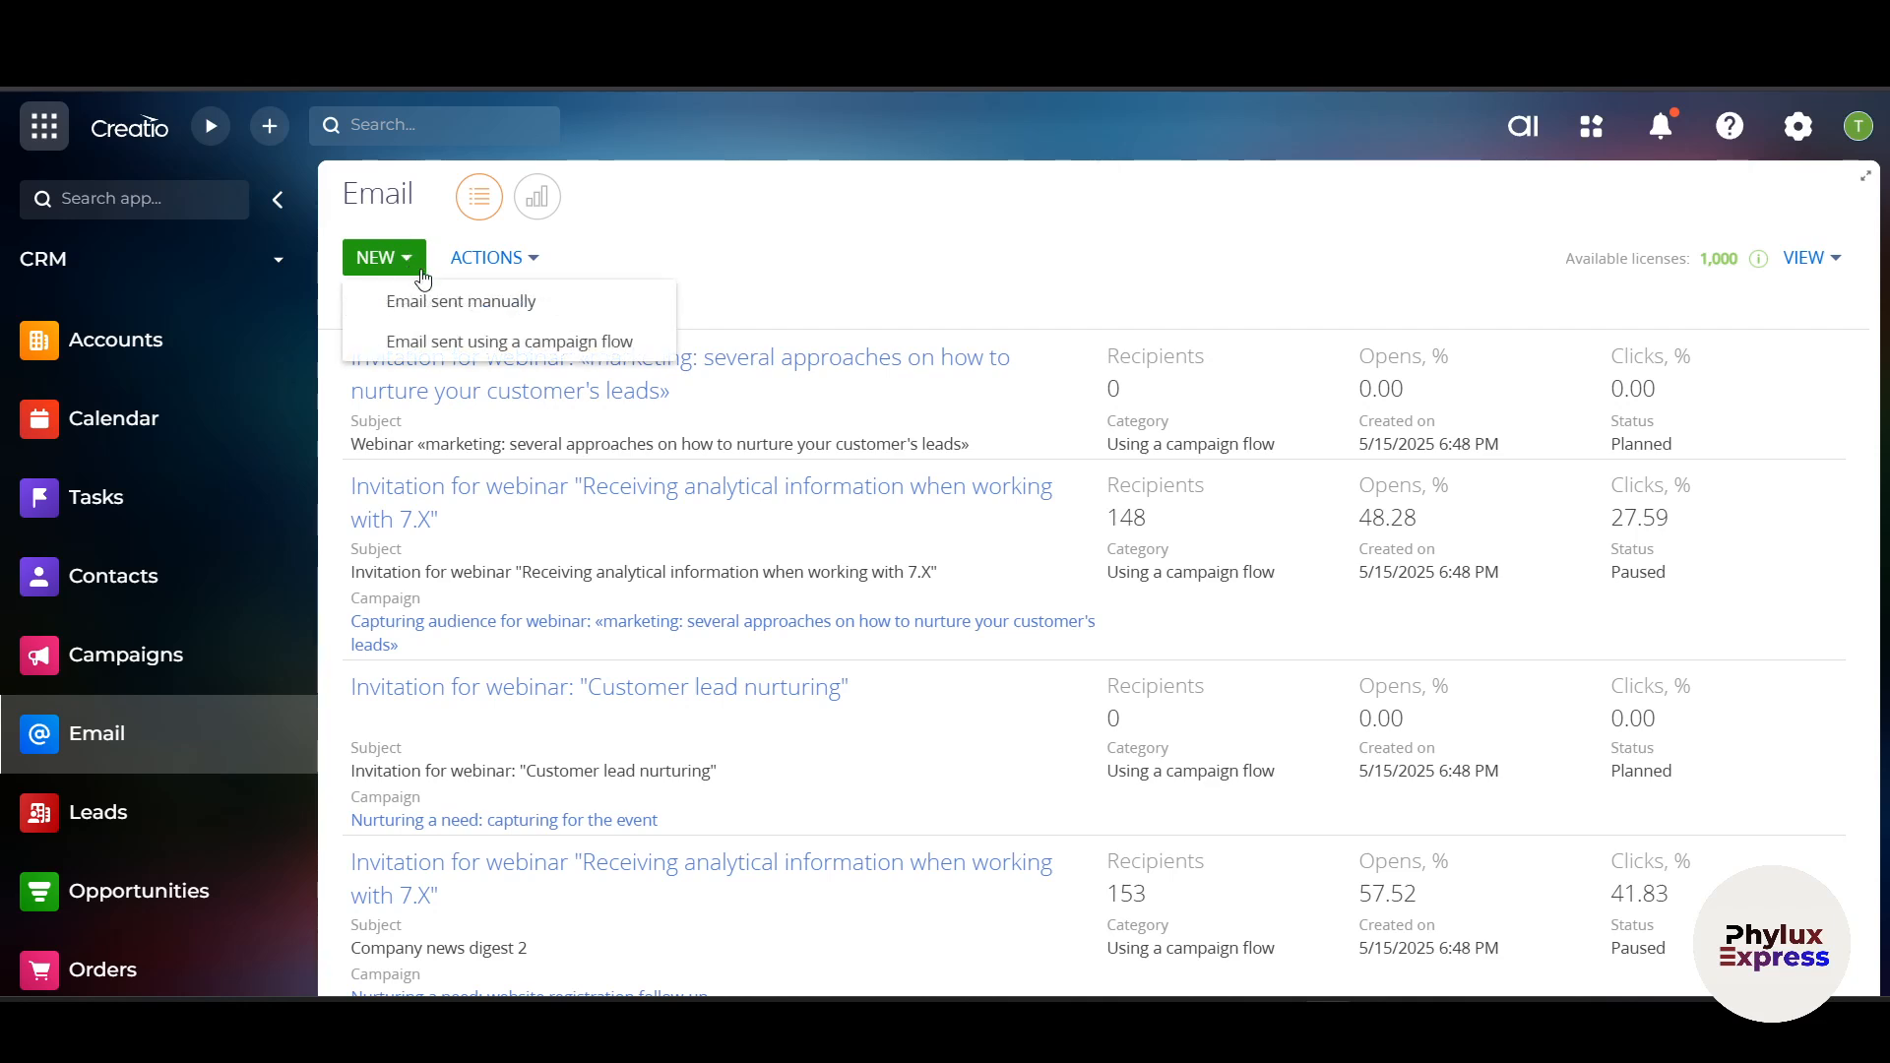
{"action": "left_click", "coordinate": [557, 327]}
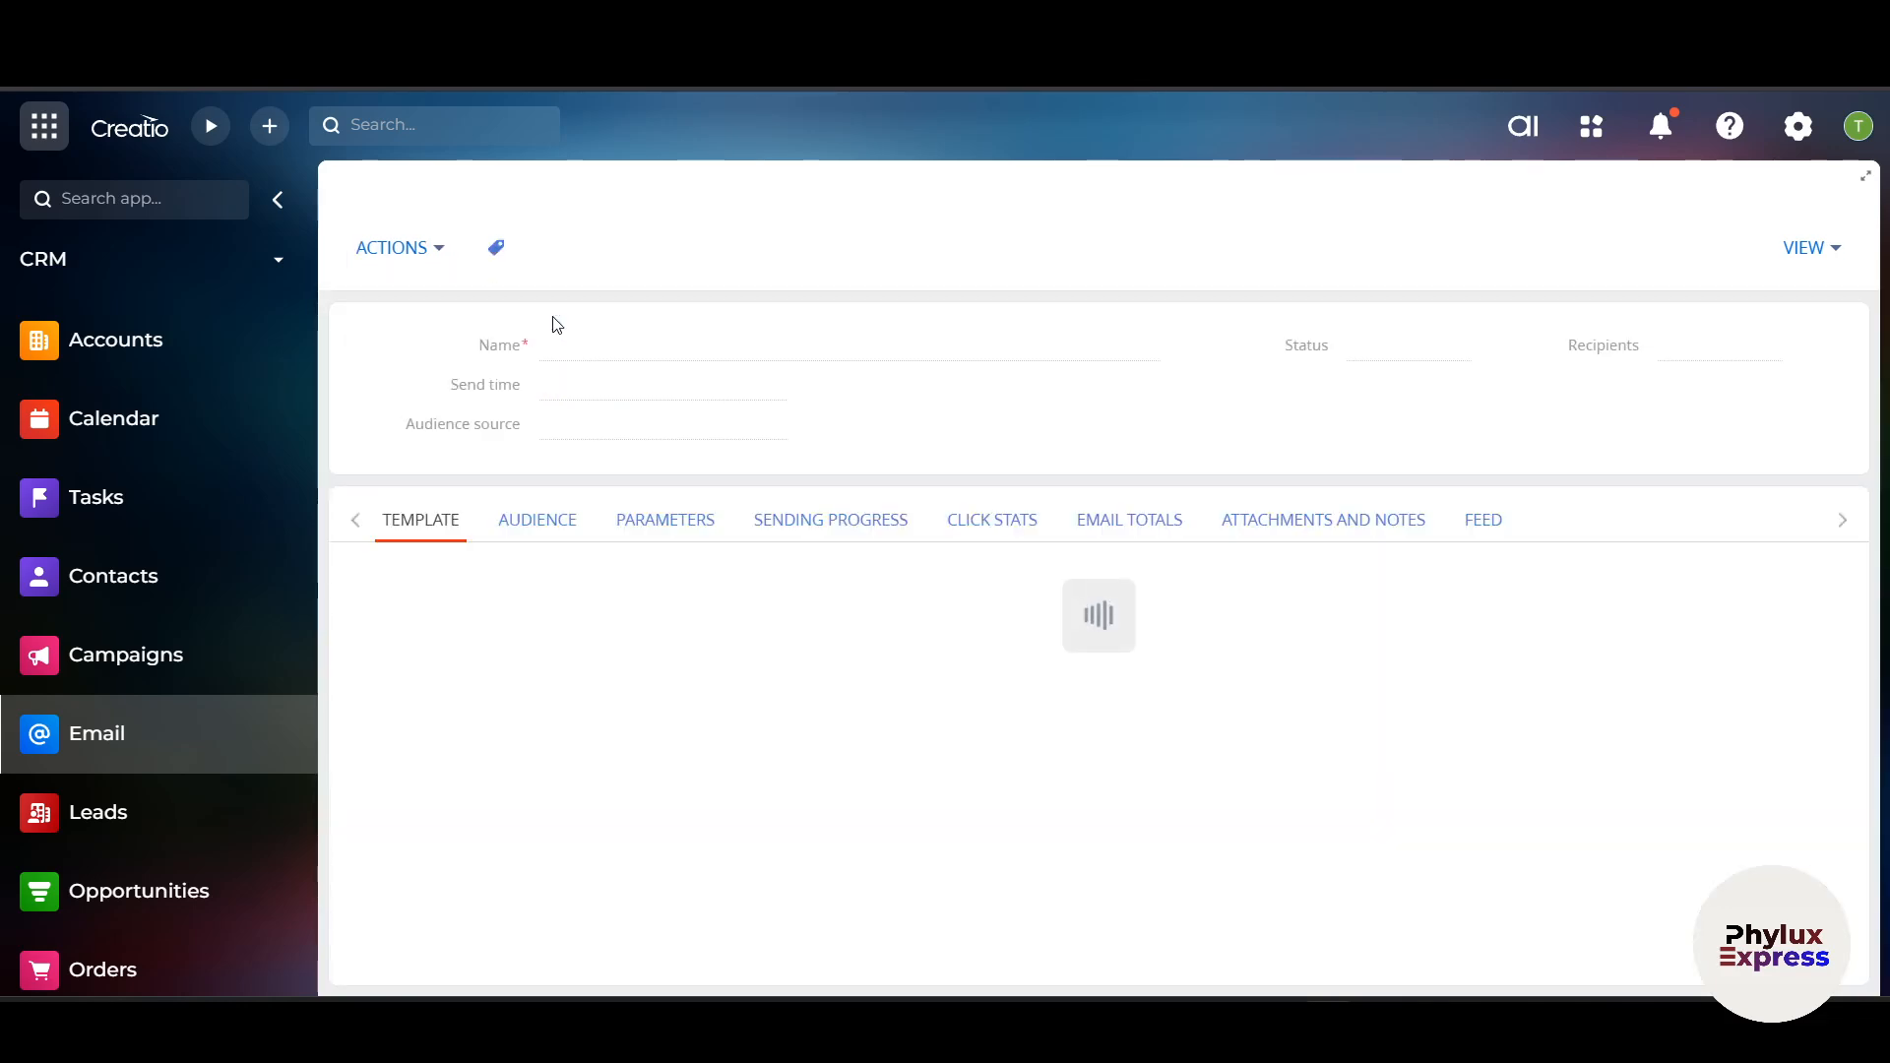
{"action": "left_click", "coordinate": [651, 352]}
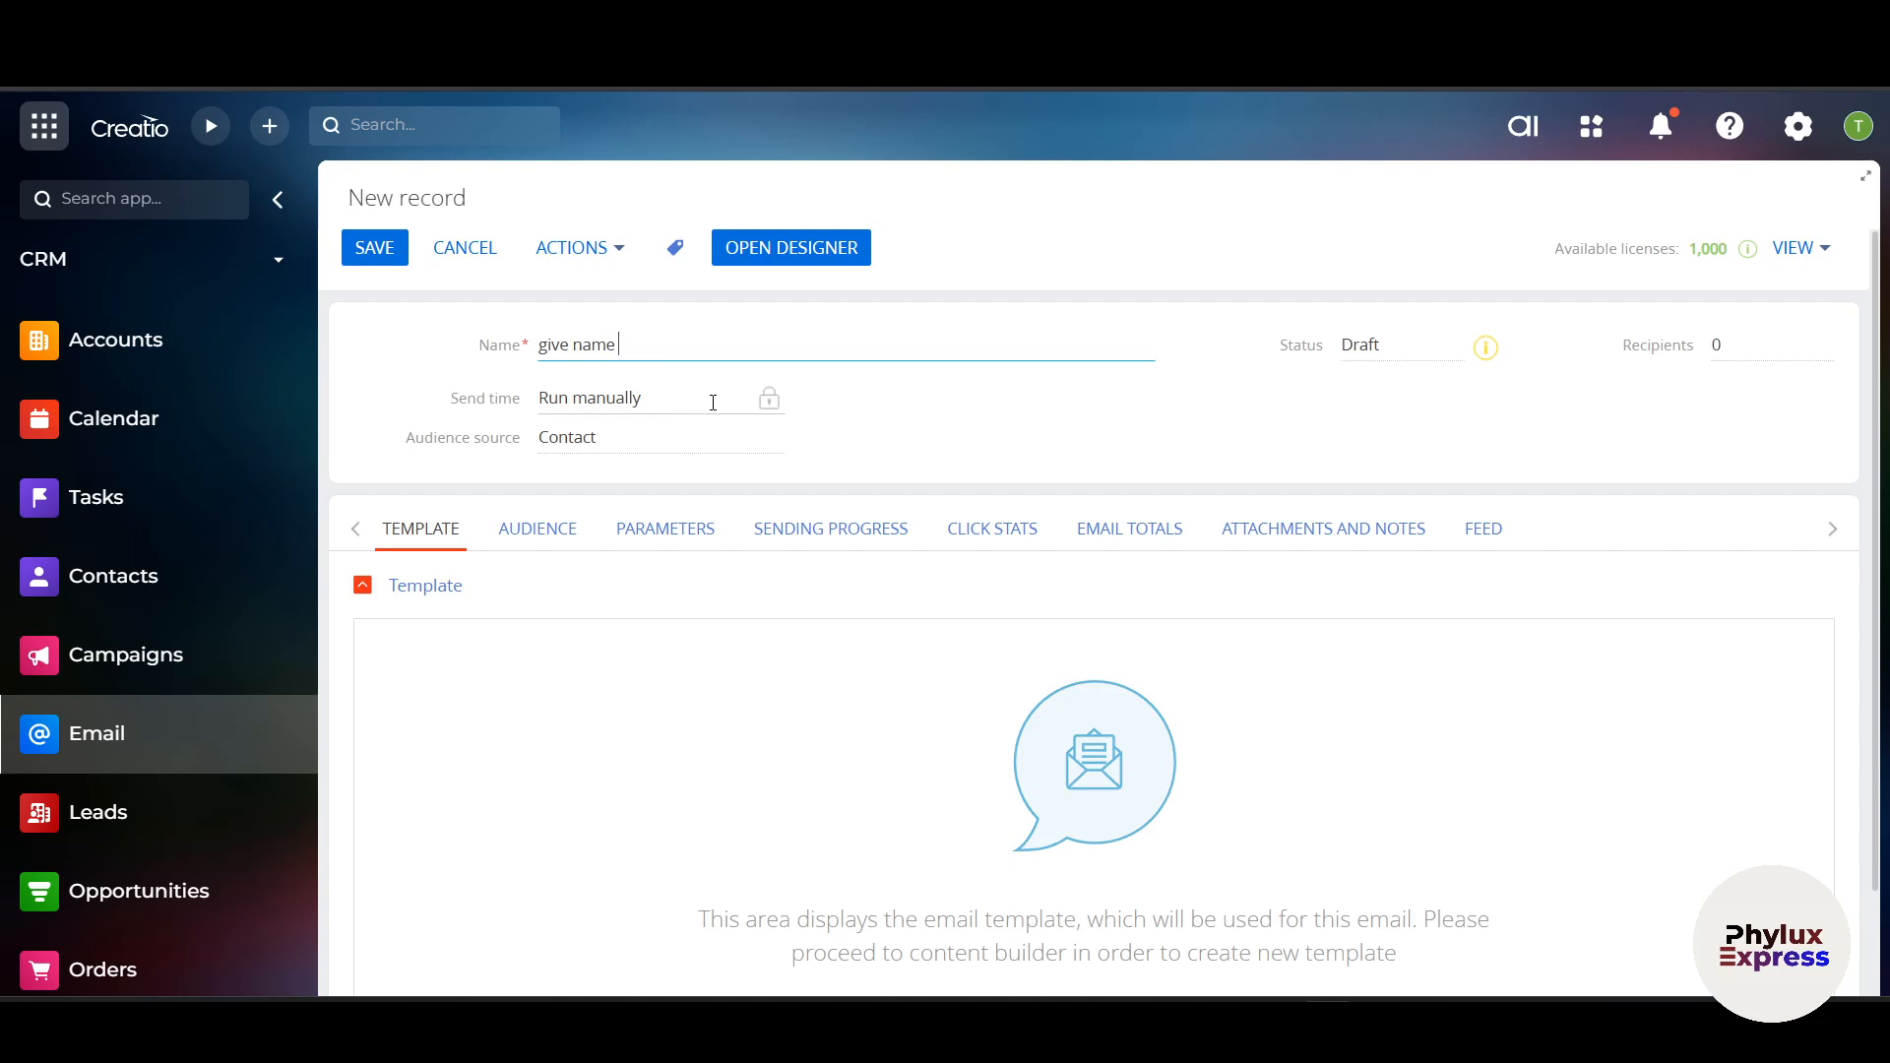
{"action": "key", "text": "Tab"}
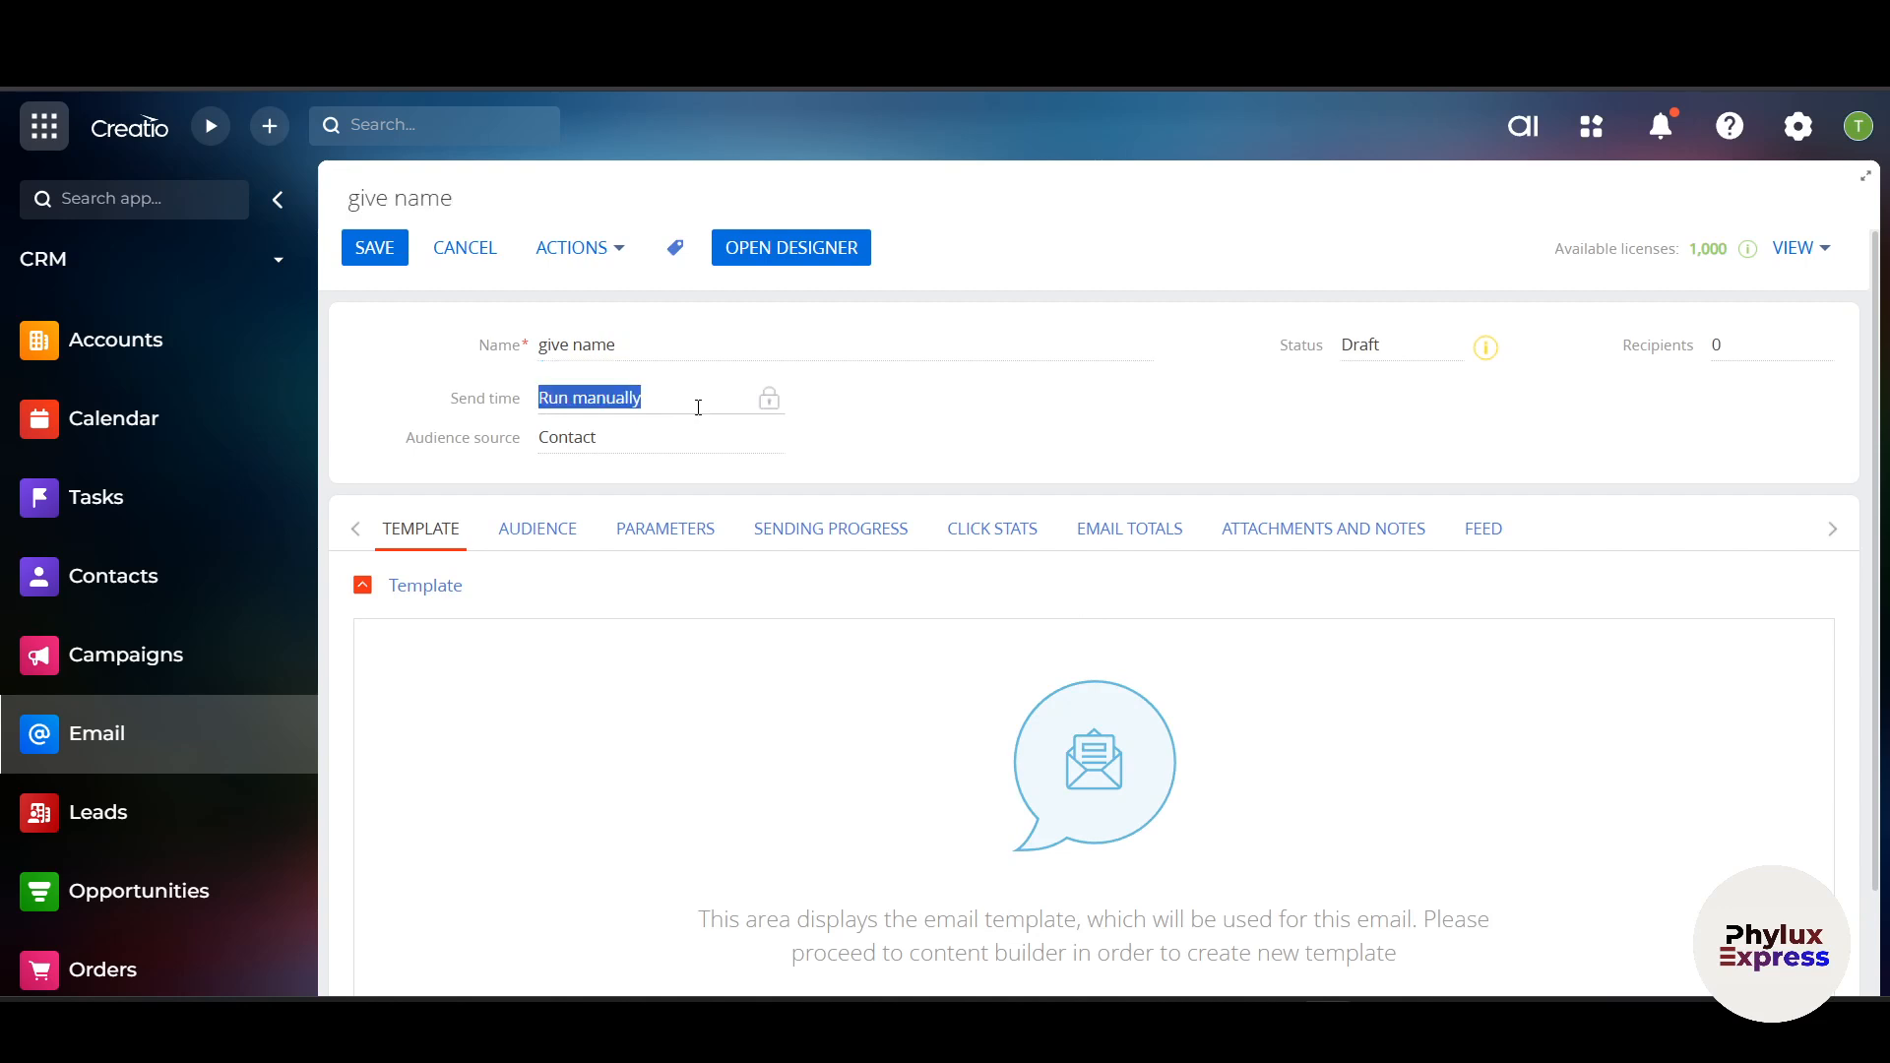
- Keep the send time as Run manually and the audience source as Contact, and open the email's template designer
{"action": "triple_click", "coordinate": [683, 408]}
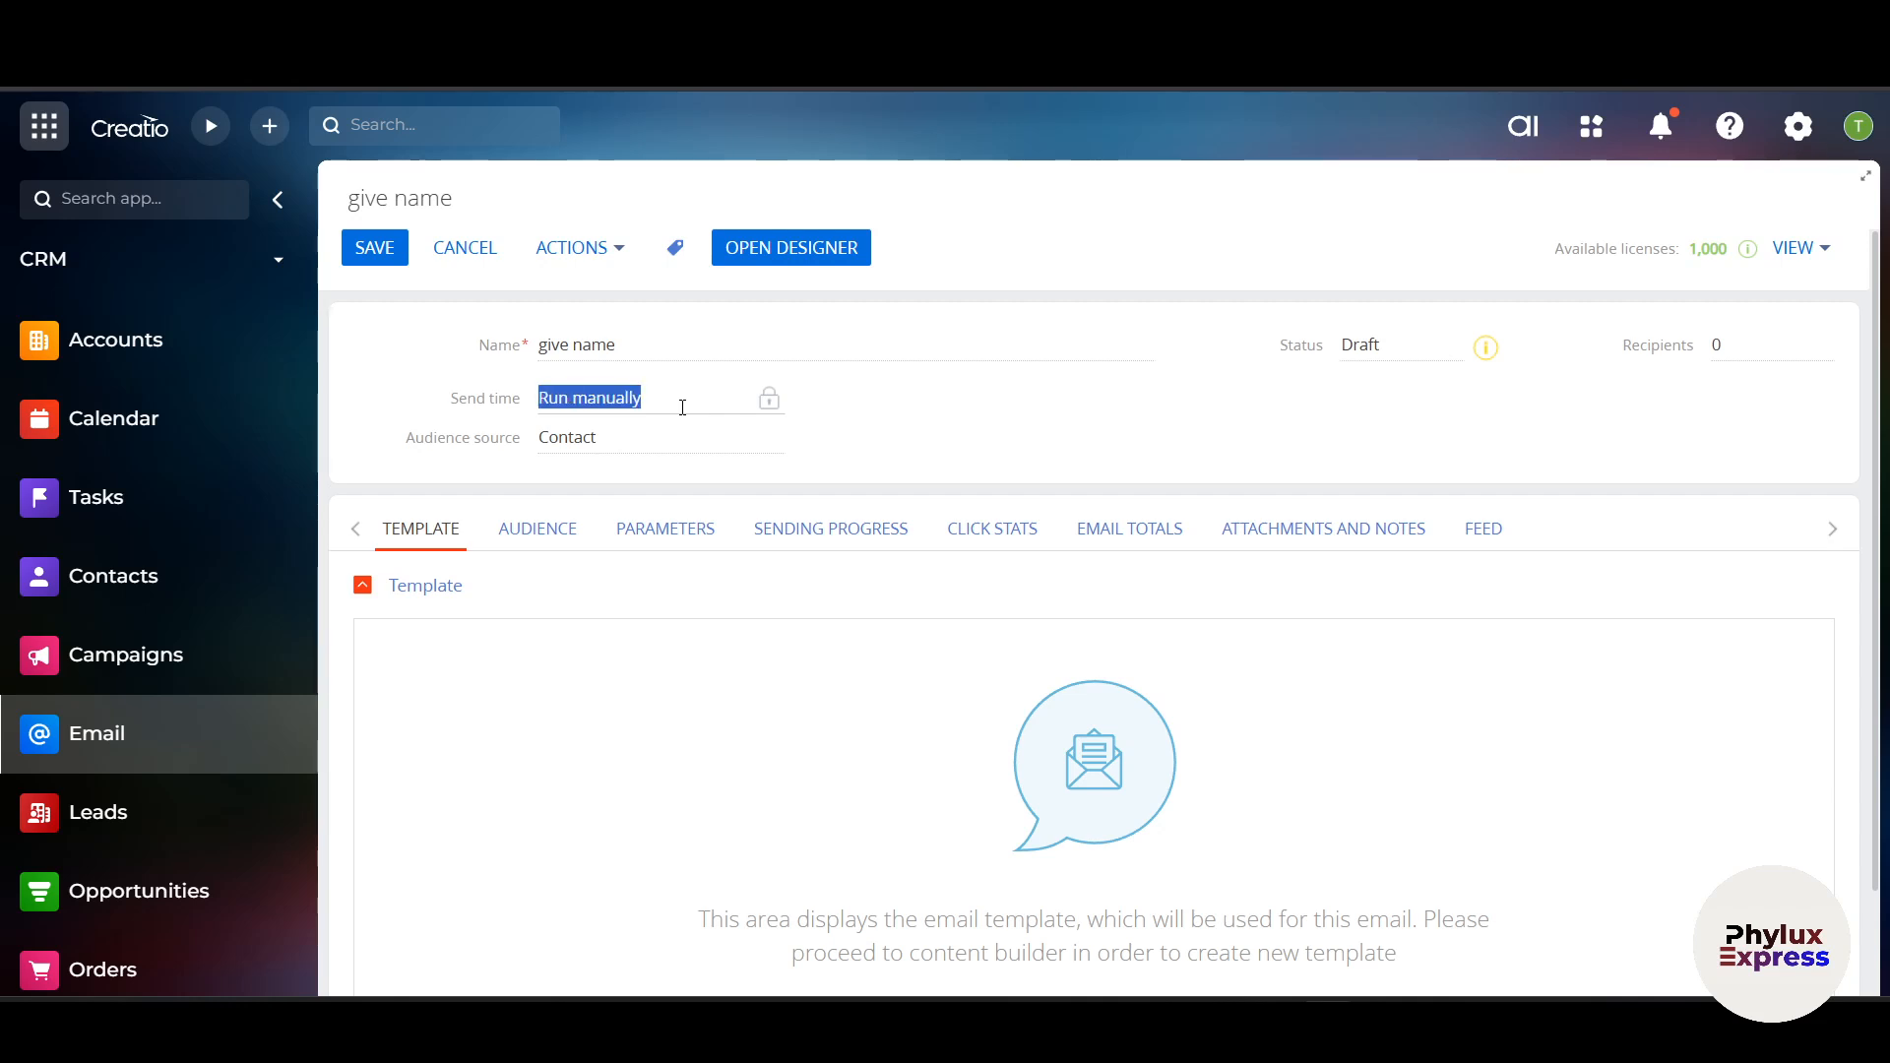
{"action": "left_click", "coordinate": [640, 439]}
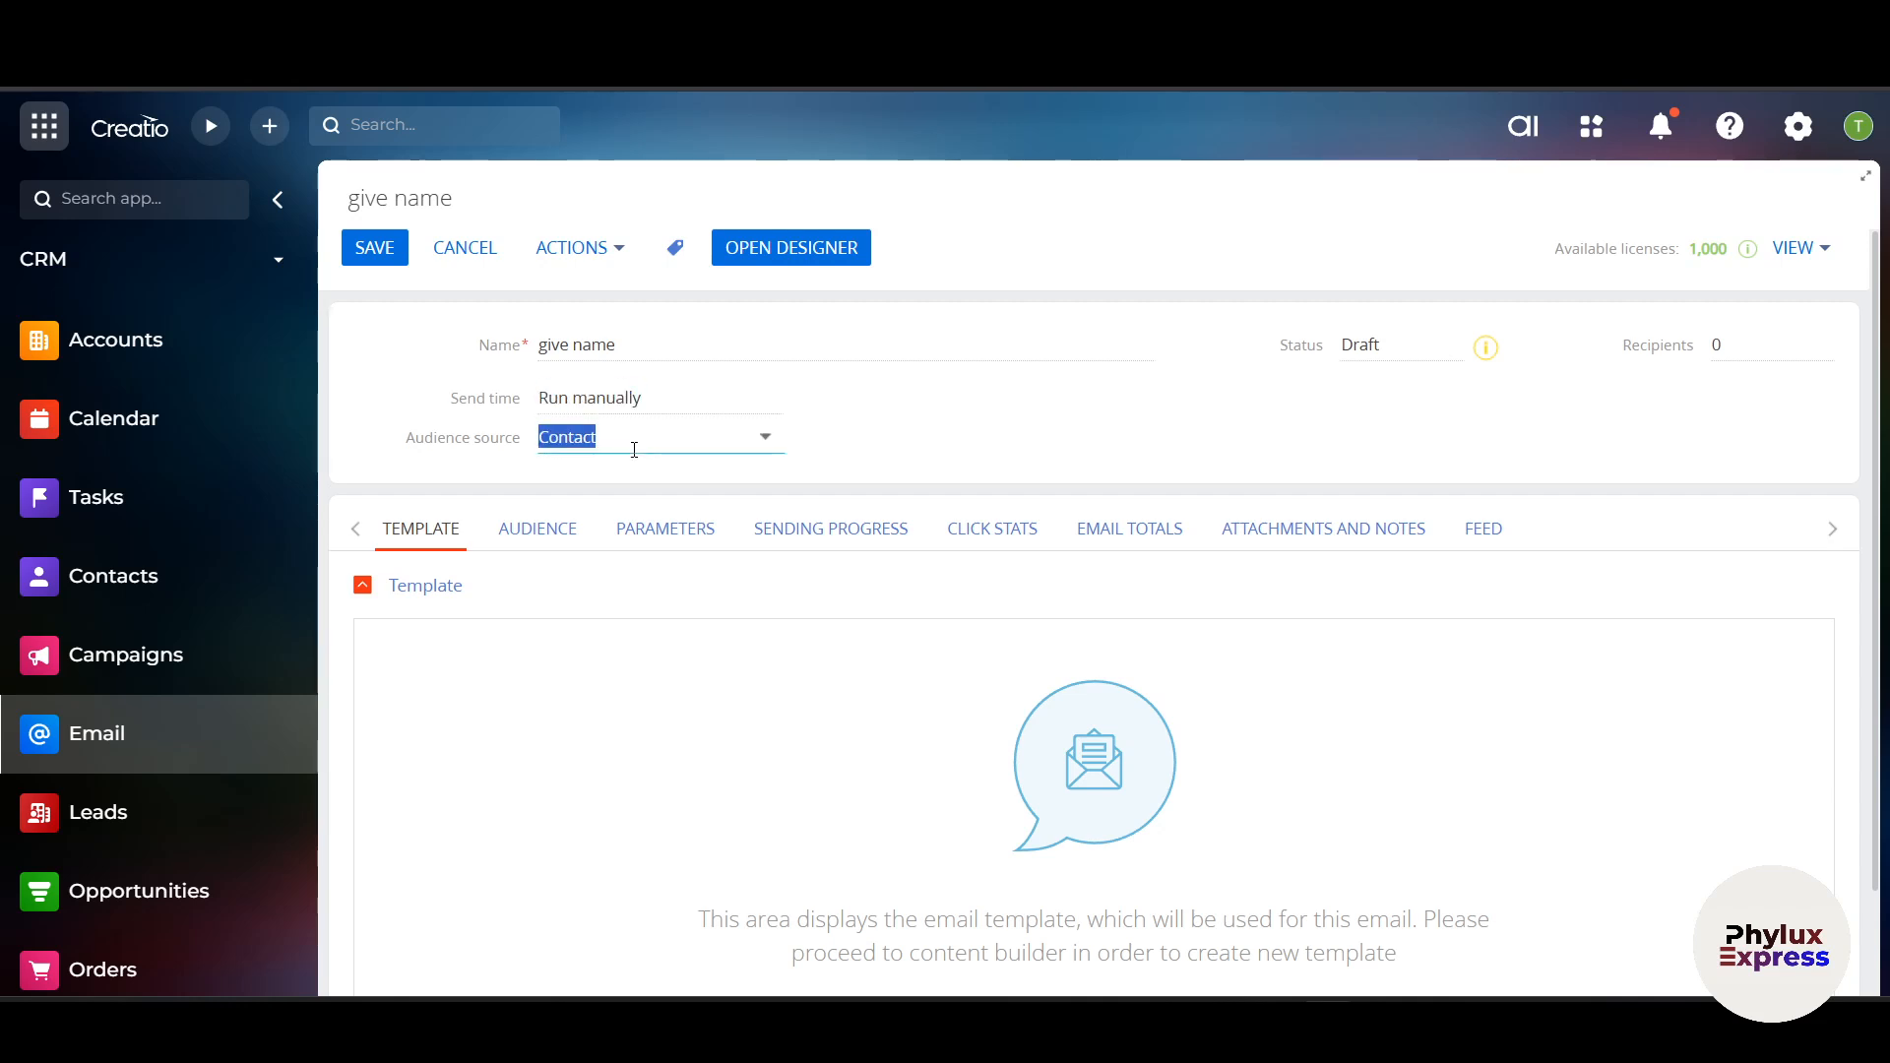
{"action": "left_click", "coordinate": [618, 502]}
{"action": "scroll", "coordinate": [464, 655], "scroll_direction": "down", "scroll_amount": 2}
{"action": "scroll", "coordinate": [1117, 454], "scroll_direction": "up", "scroll_amount": 2}
{"action": "left_click", "coordinate": [803, 263]}
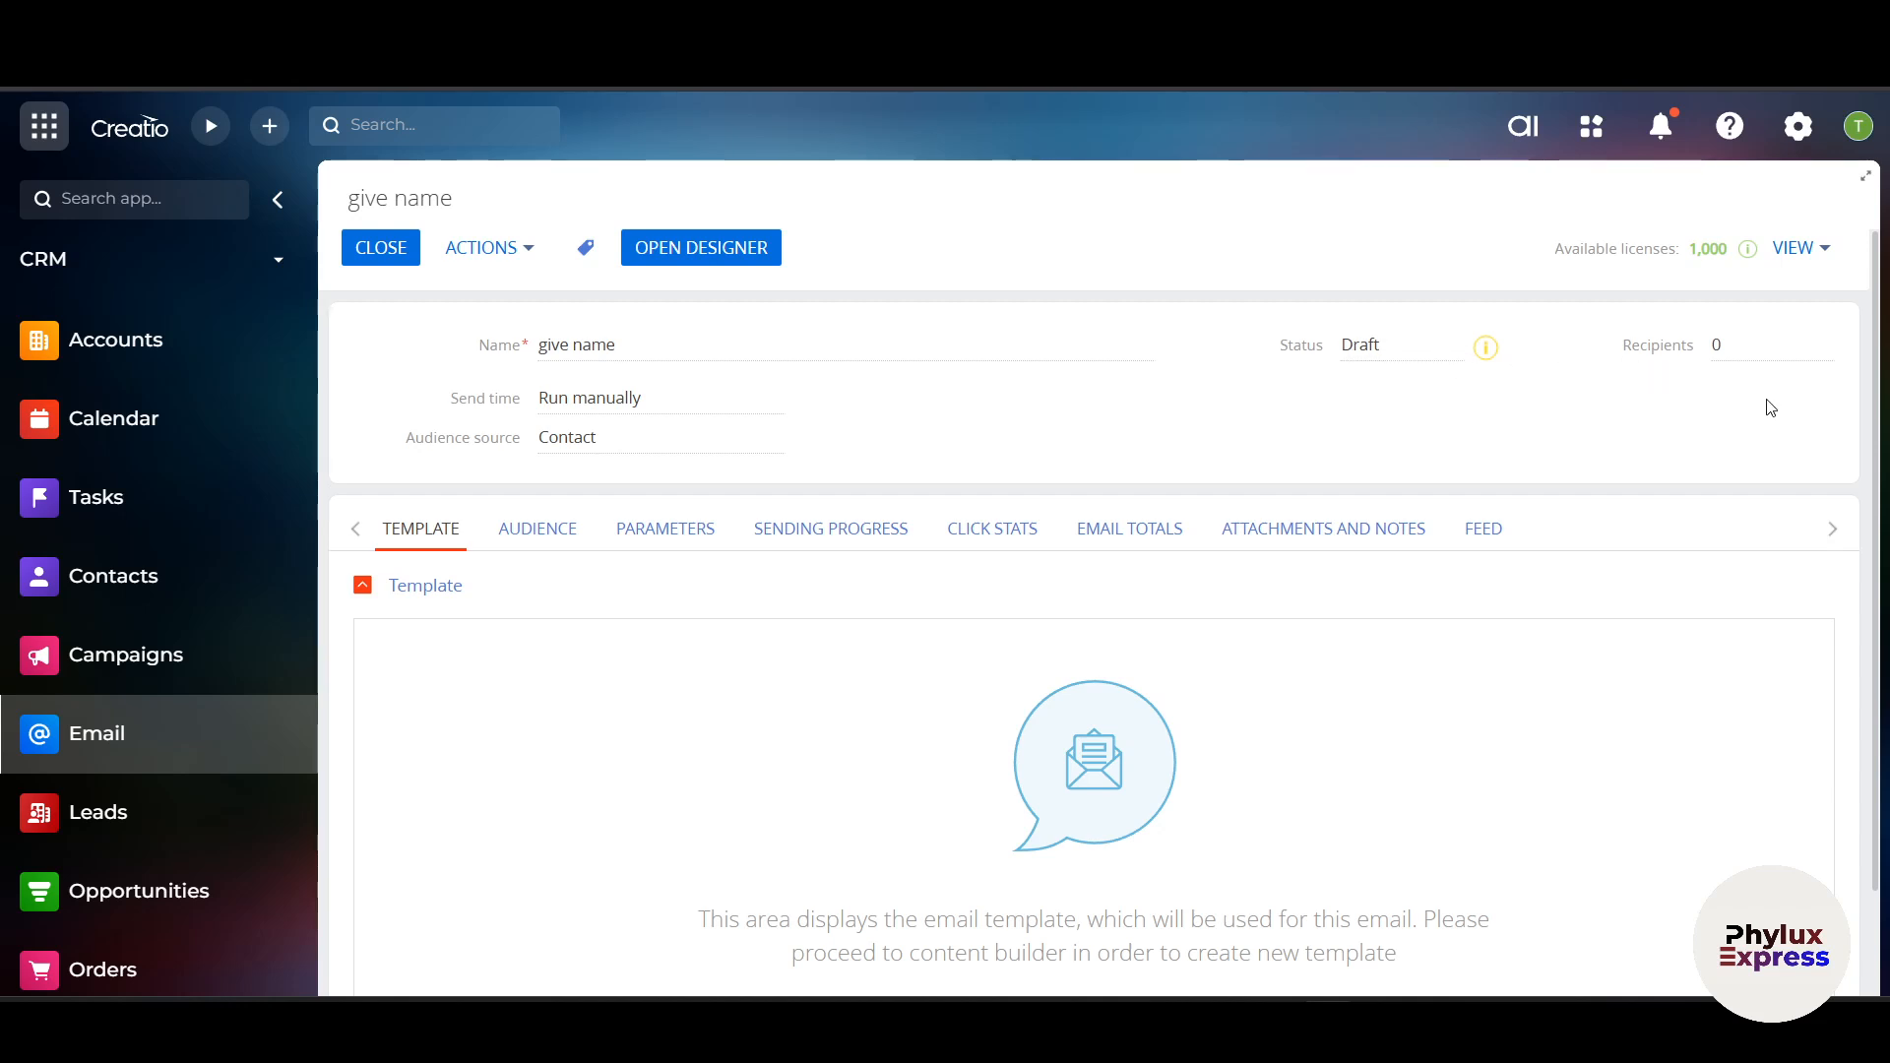
{"action": "left_click", "coordinate": [517, 249]}
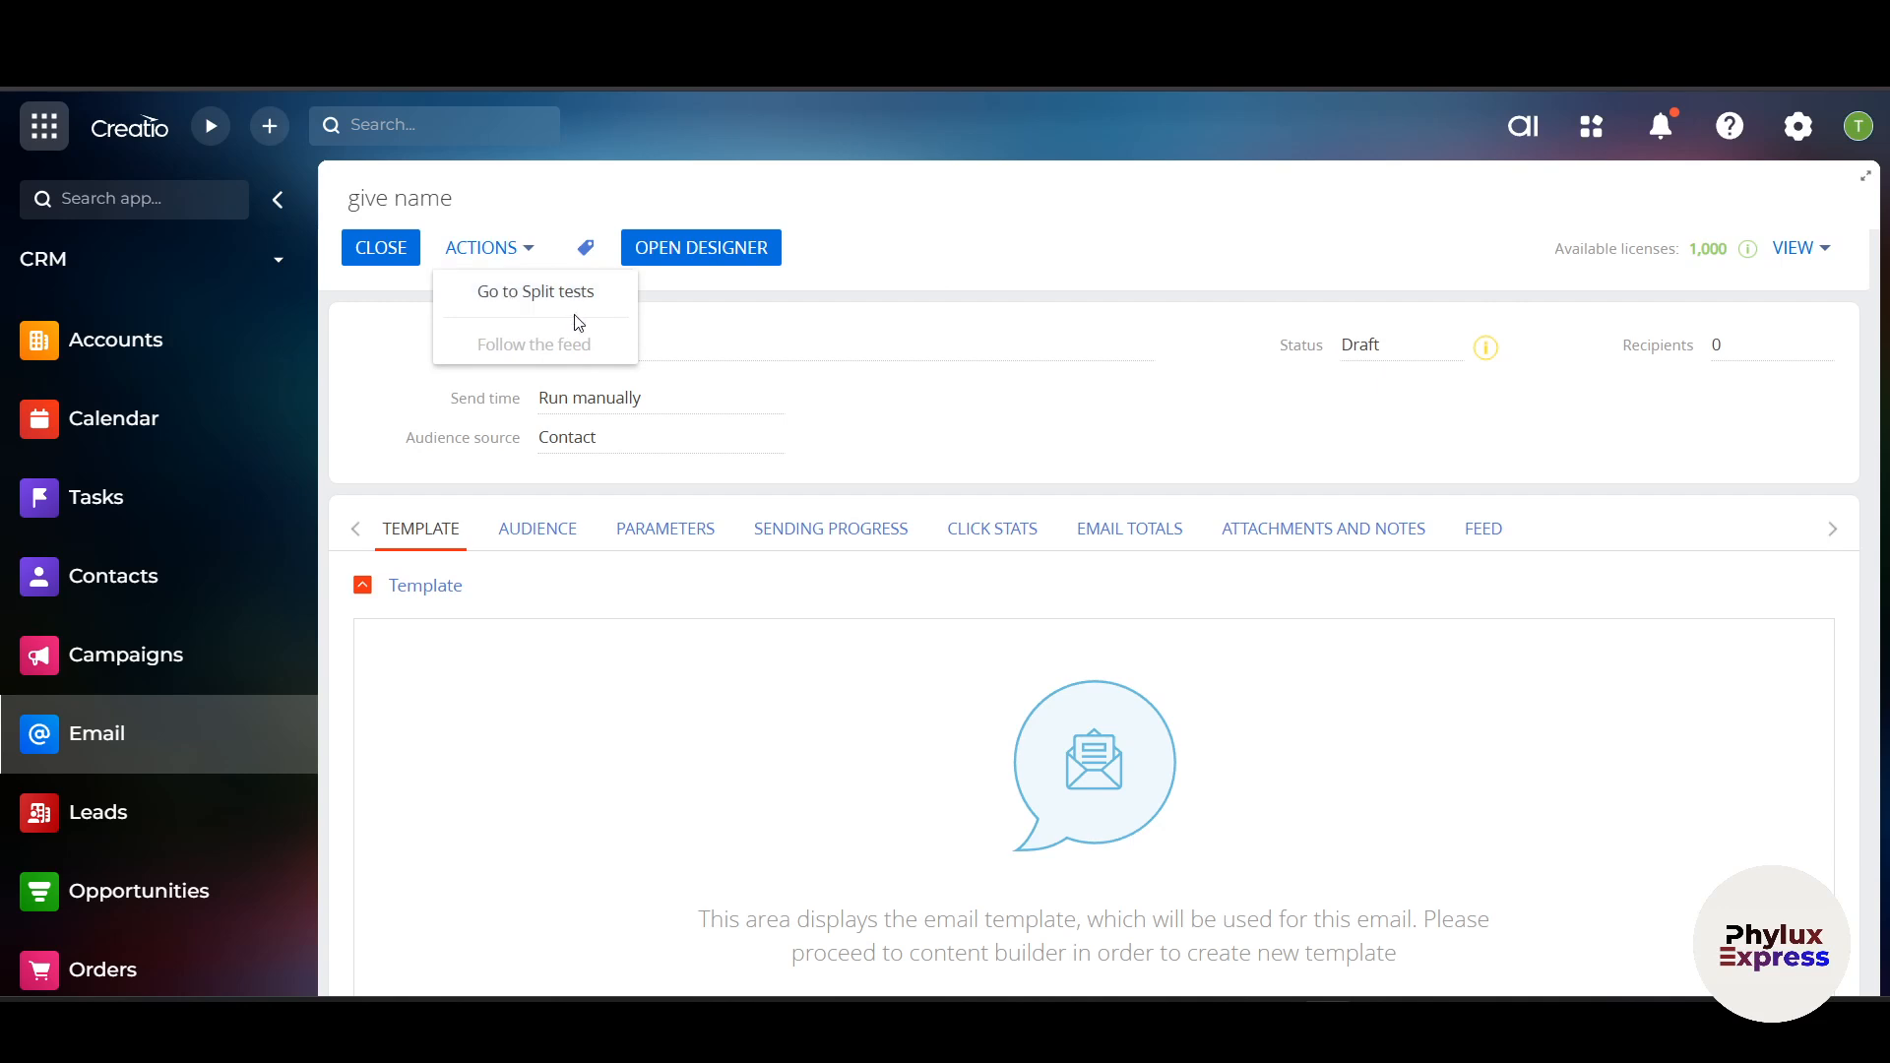
{"action": "left_click", "coordinate": [765, 688]}
{"action": "scroll", "coordinate": [768, 691], "scroll_direction": "down", "scroll_amount": 1}
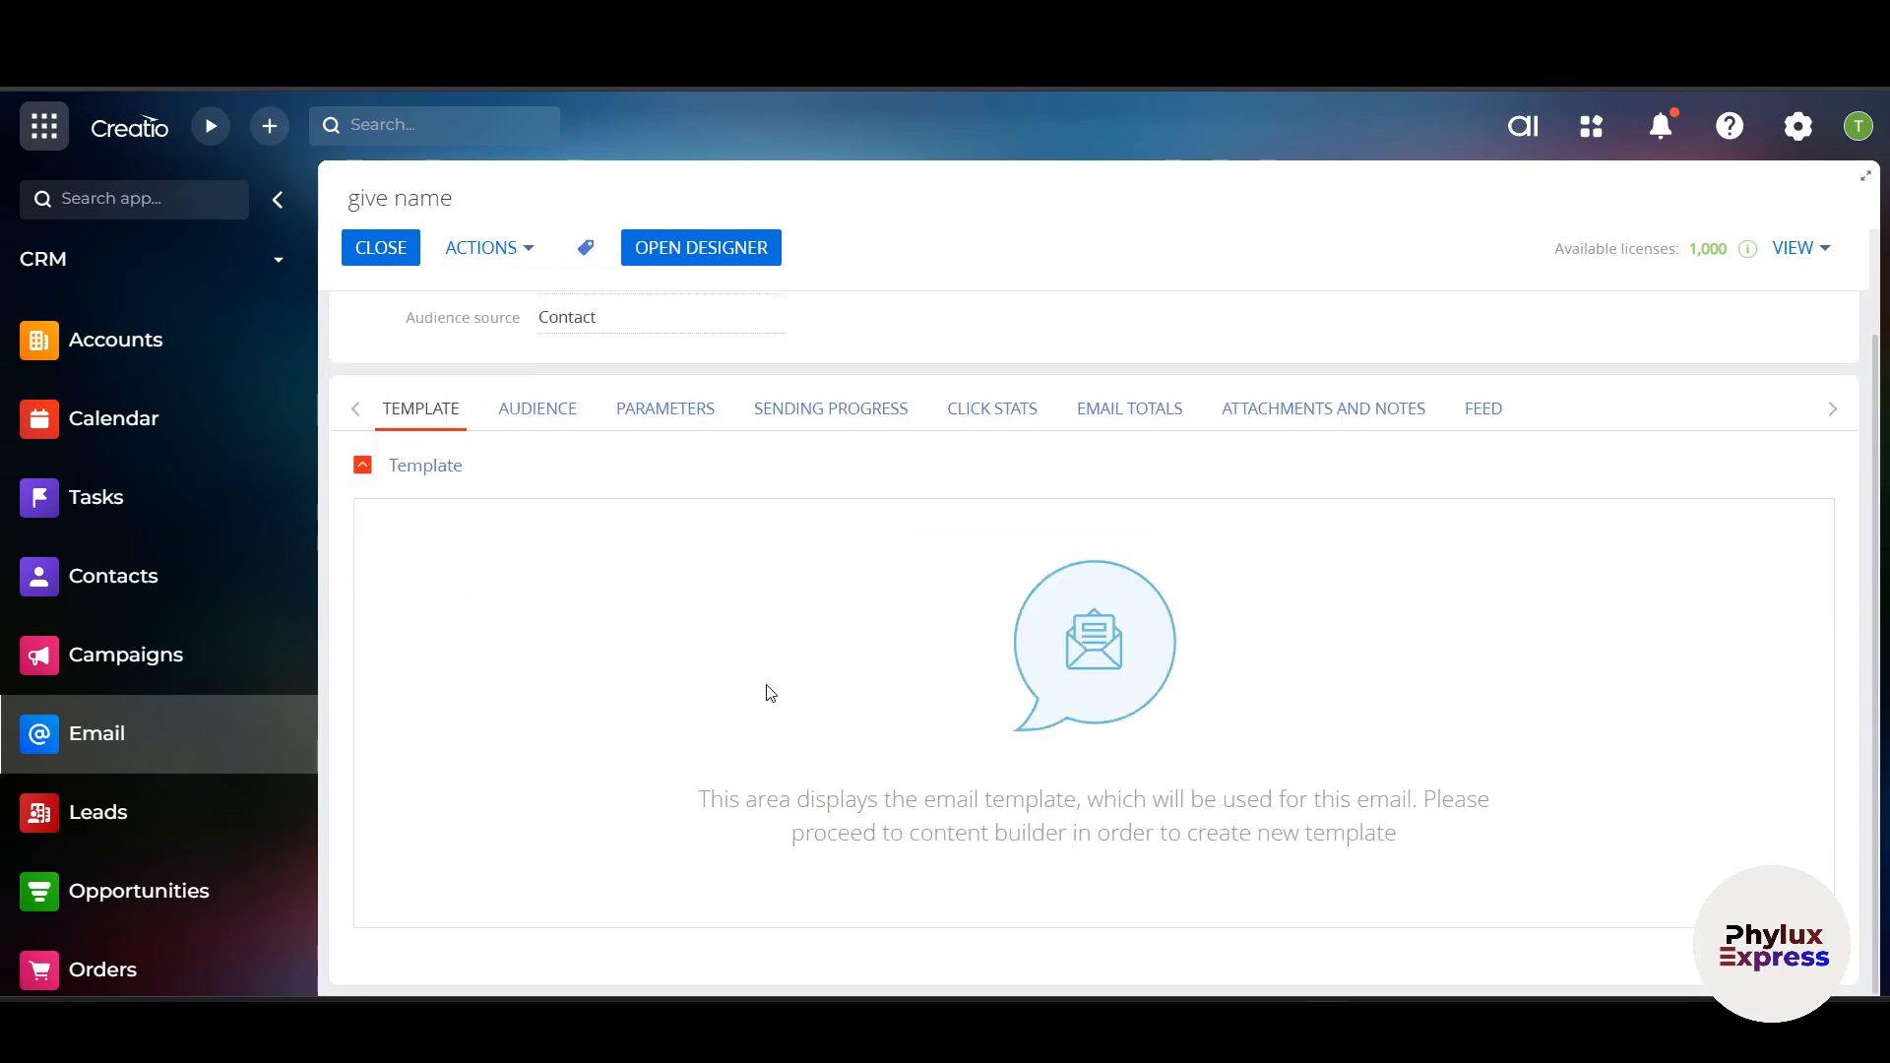
{"action": "scroll", "coordinate": [770, 693], "scroll_direction": "up", "scroll_amount": 1}
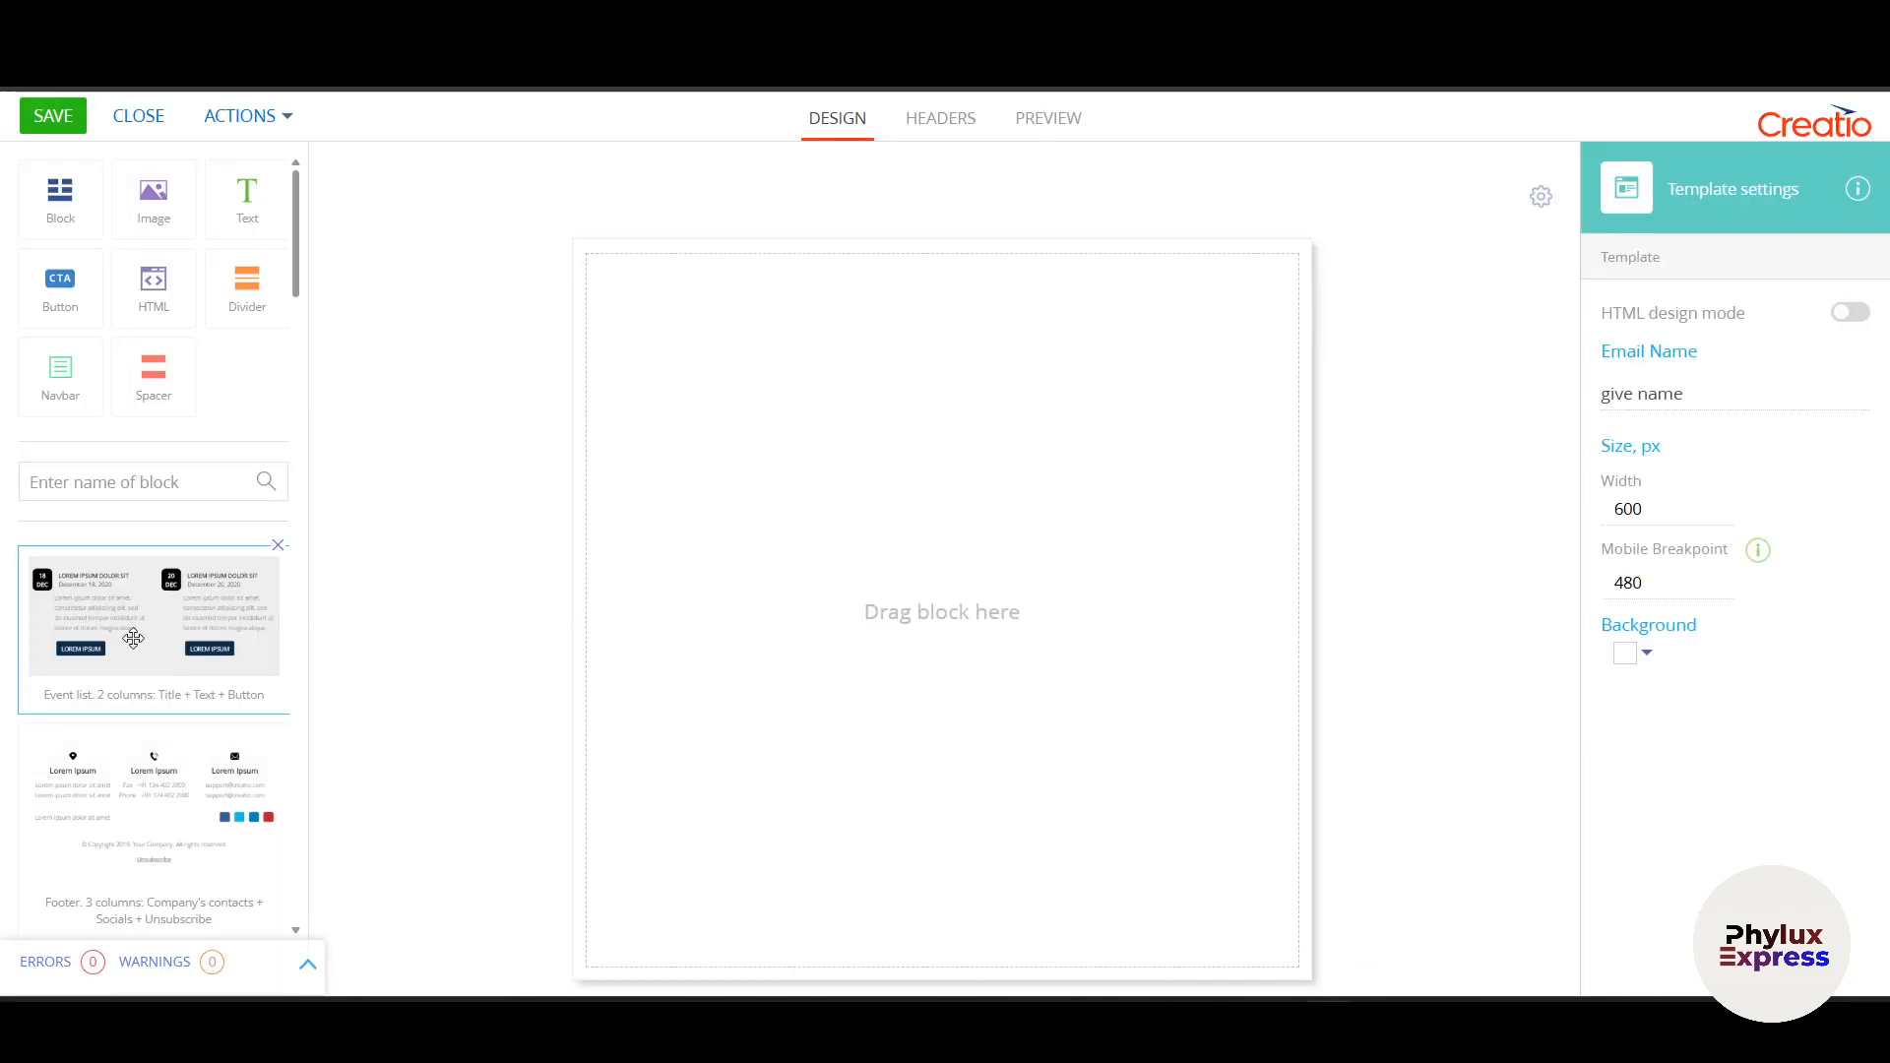
- Add the two-column event list block with title, text and button to the template, and try to place an image below it
{"action": "left_click_drag", "start_coordinate": [133, 638], "coordinate": [860, 611]}
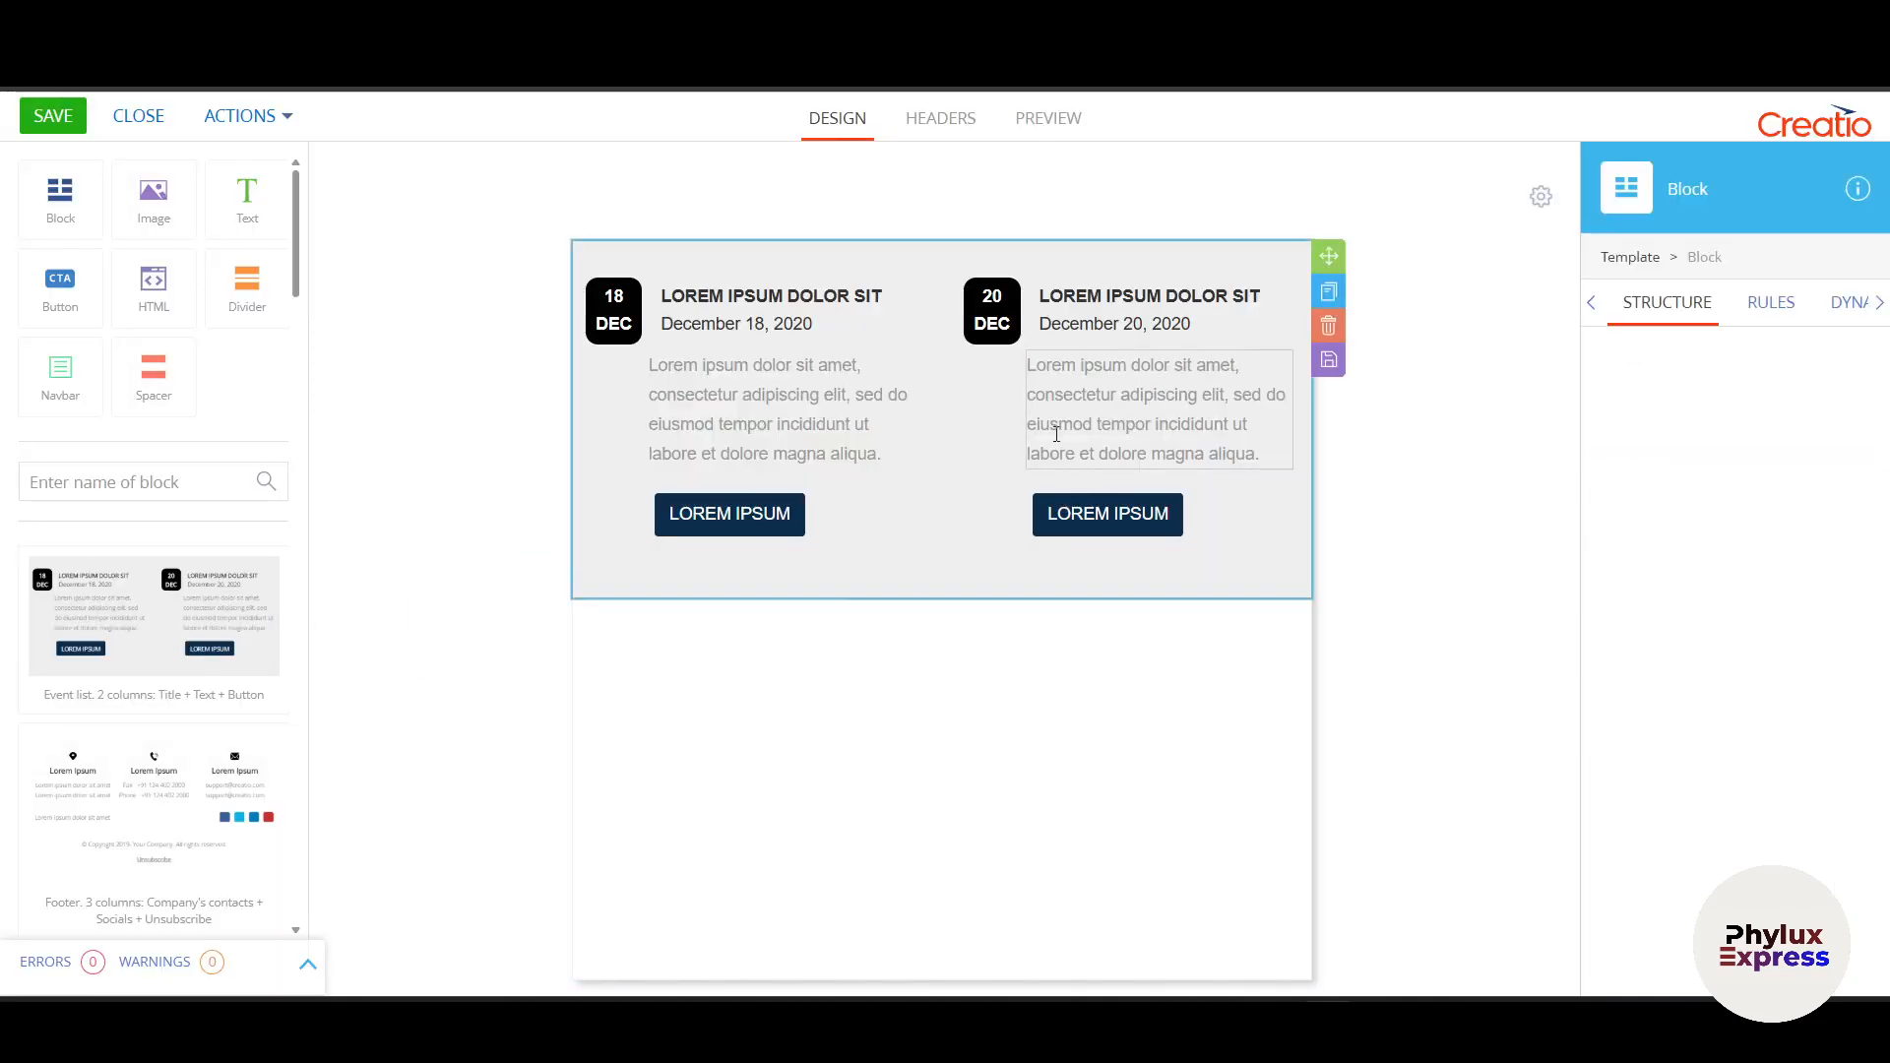
{"action": "double_click", "coordinate": [896, 394]}
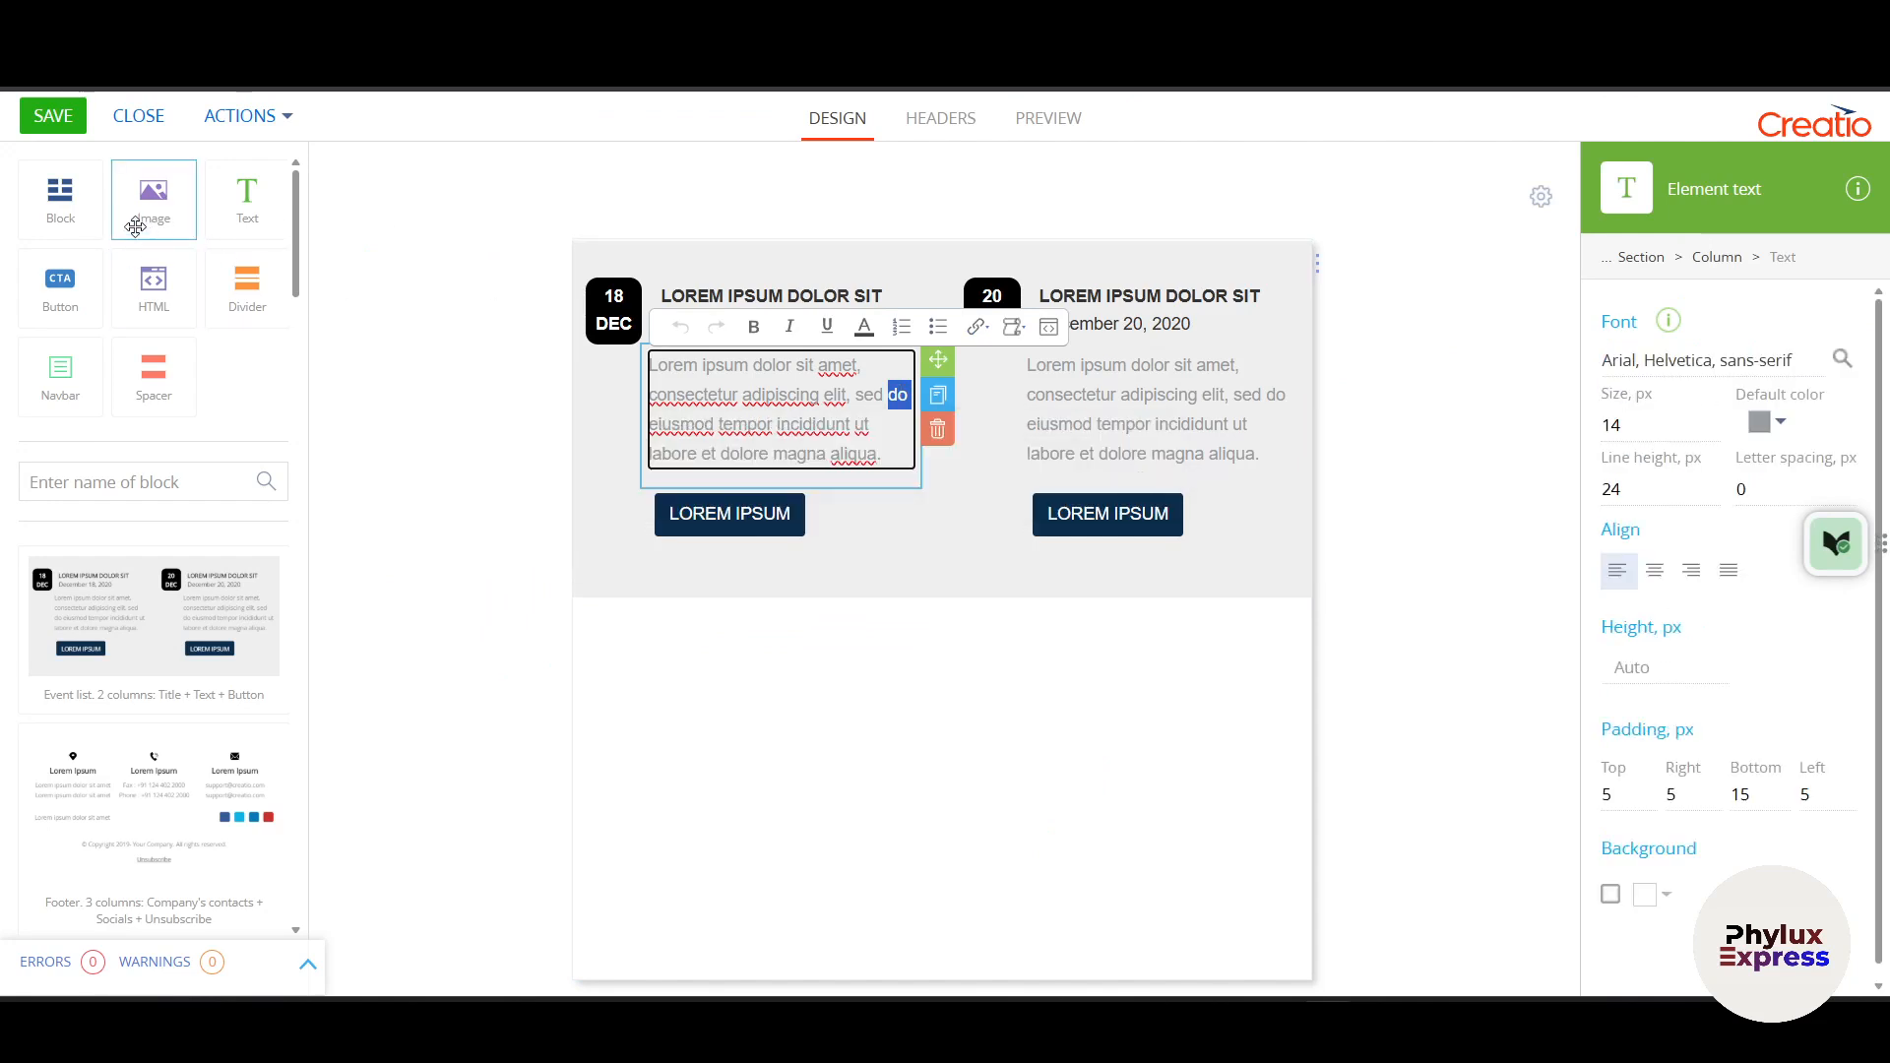
{"action": "left_click_drag", "start_coordinate": [135, 227], "coordinate": [729, 722]}
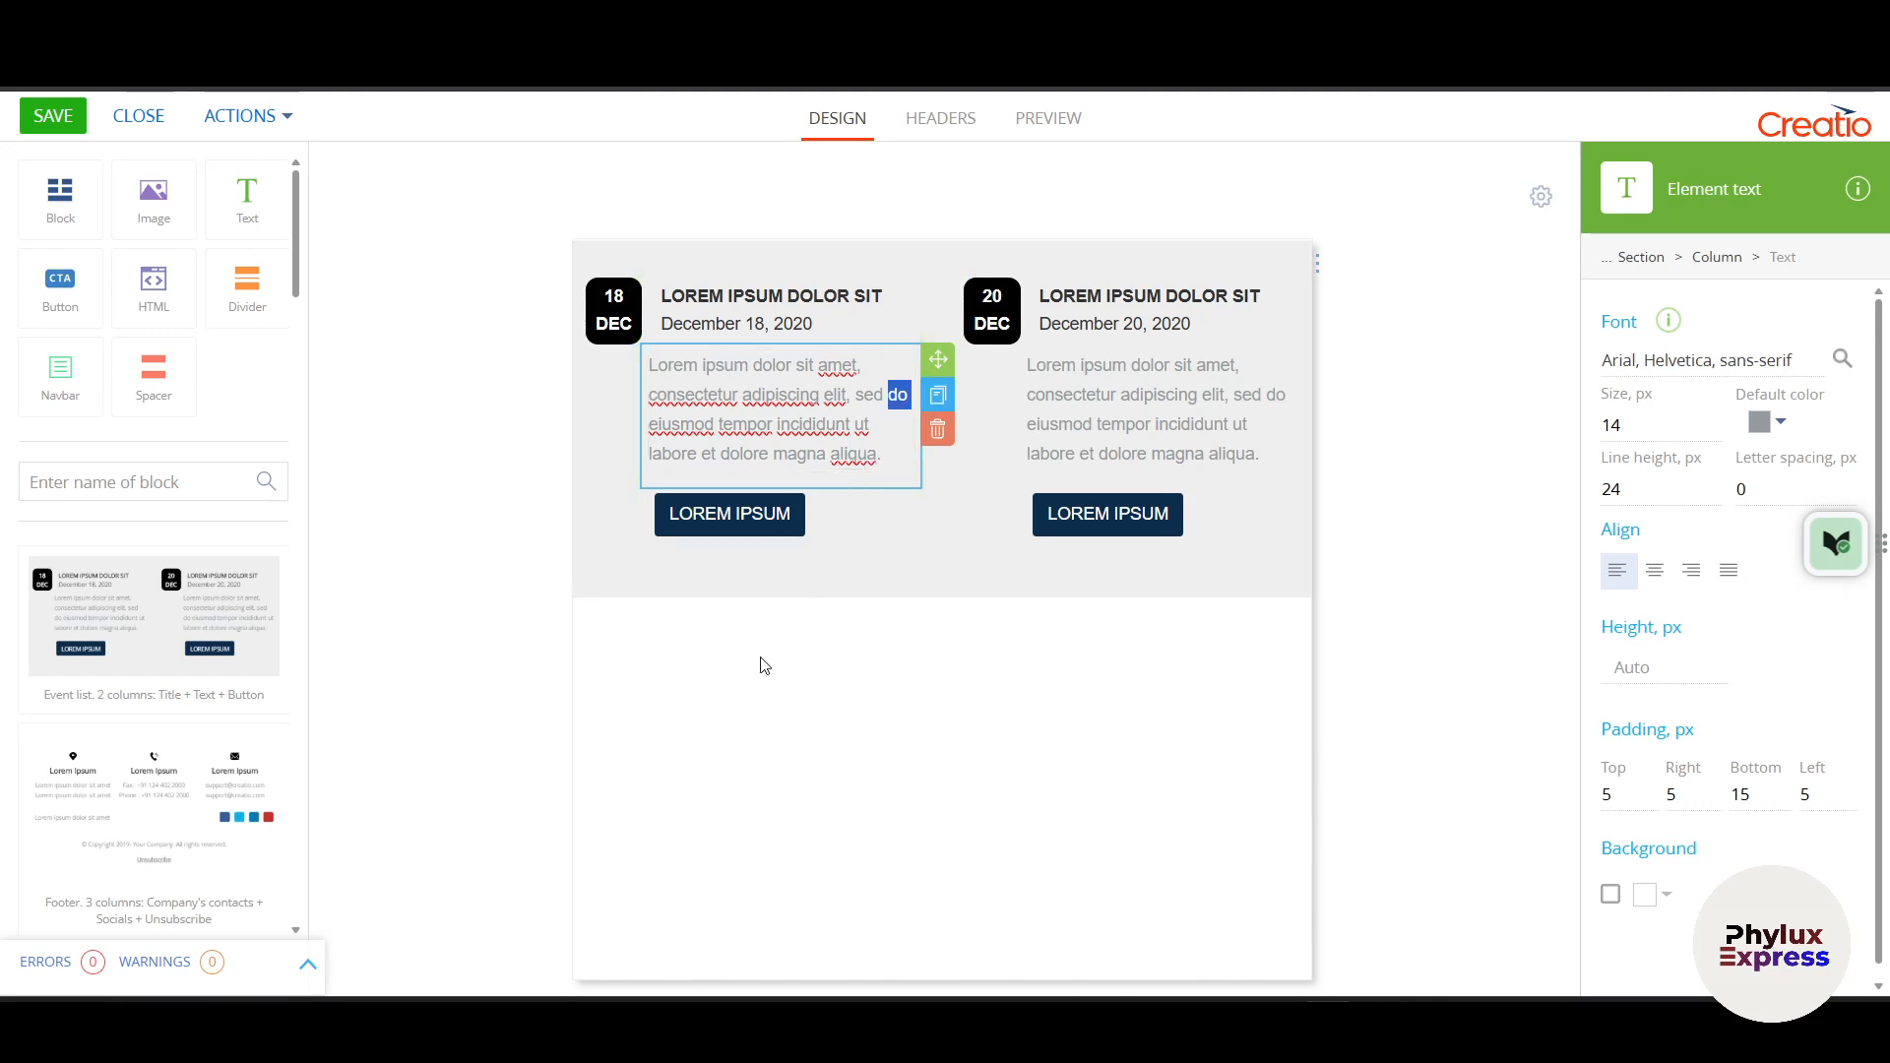
- Save the template with an automatically inserted unsubscribe link, return to the email record and save it
{"action": "left_click", "coordinate": [40, 123]}
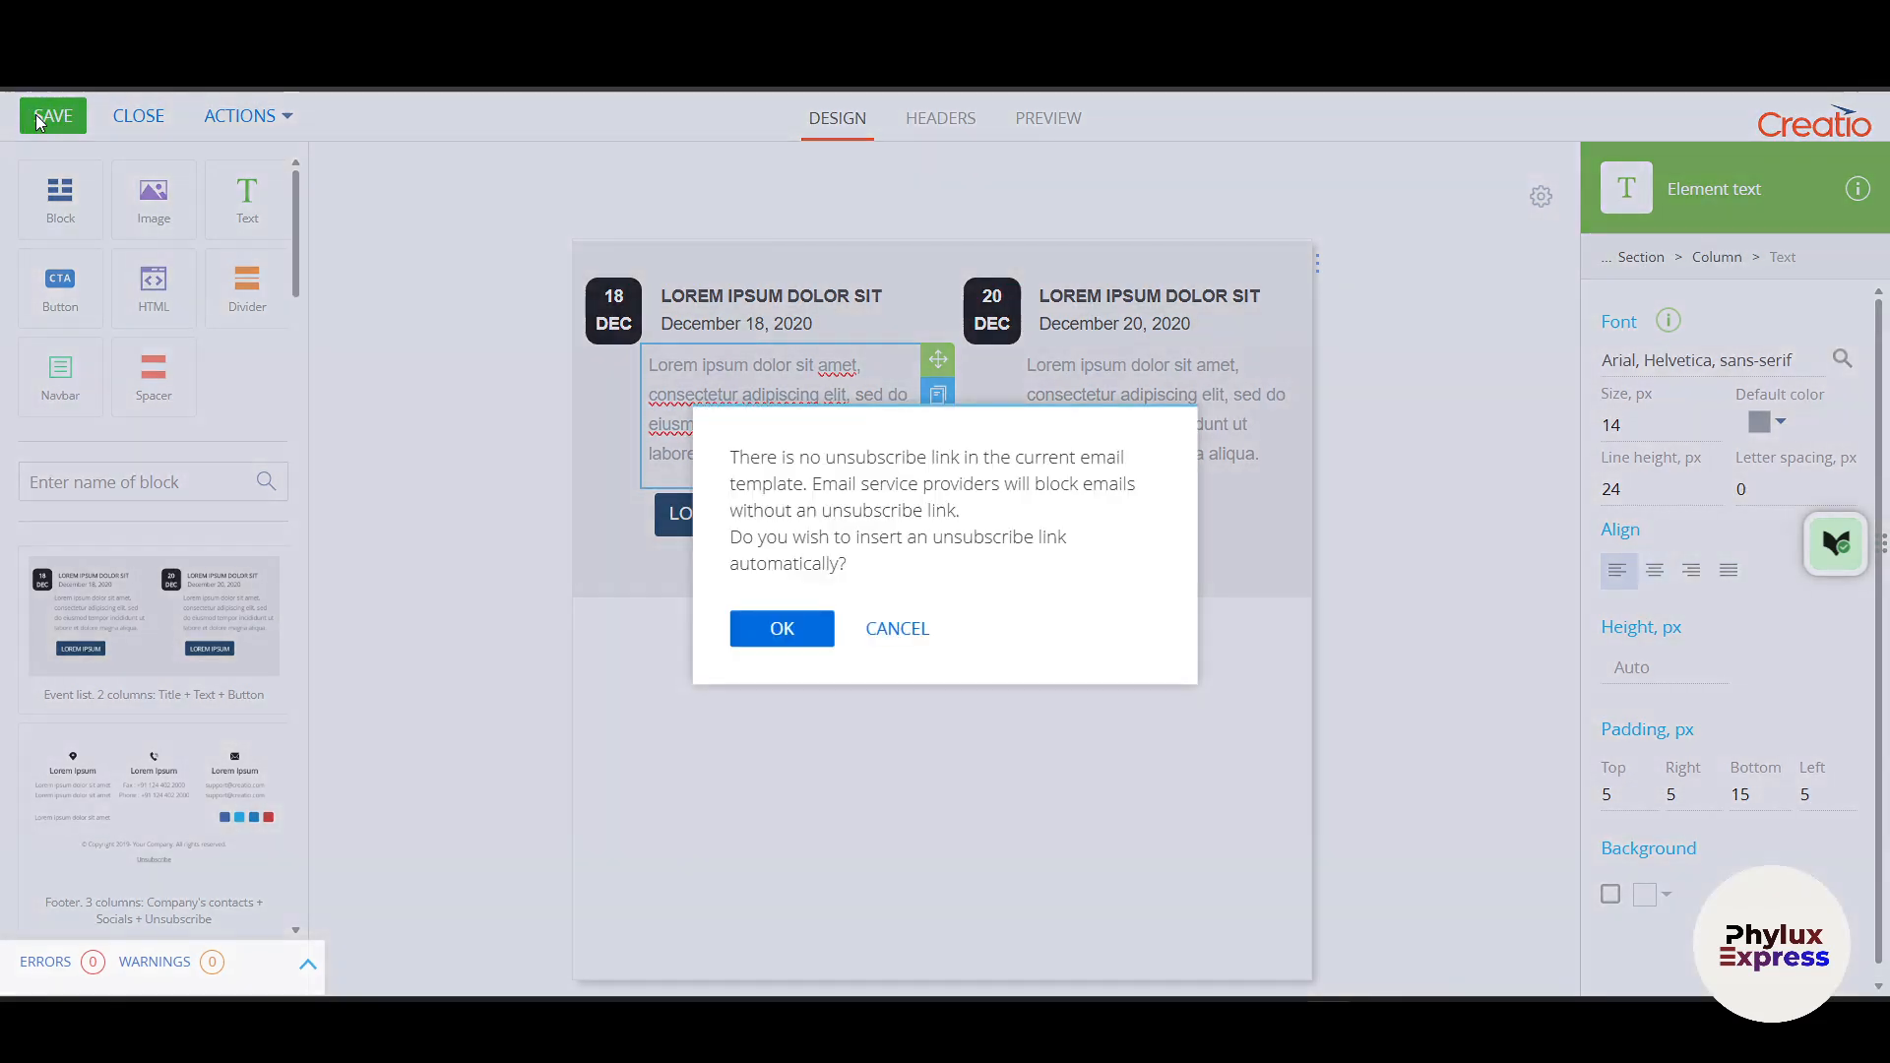
{"action": "left_click", "coordinate": [783, 628]}
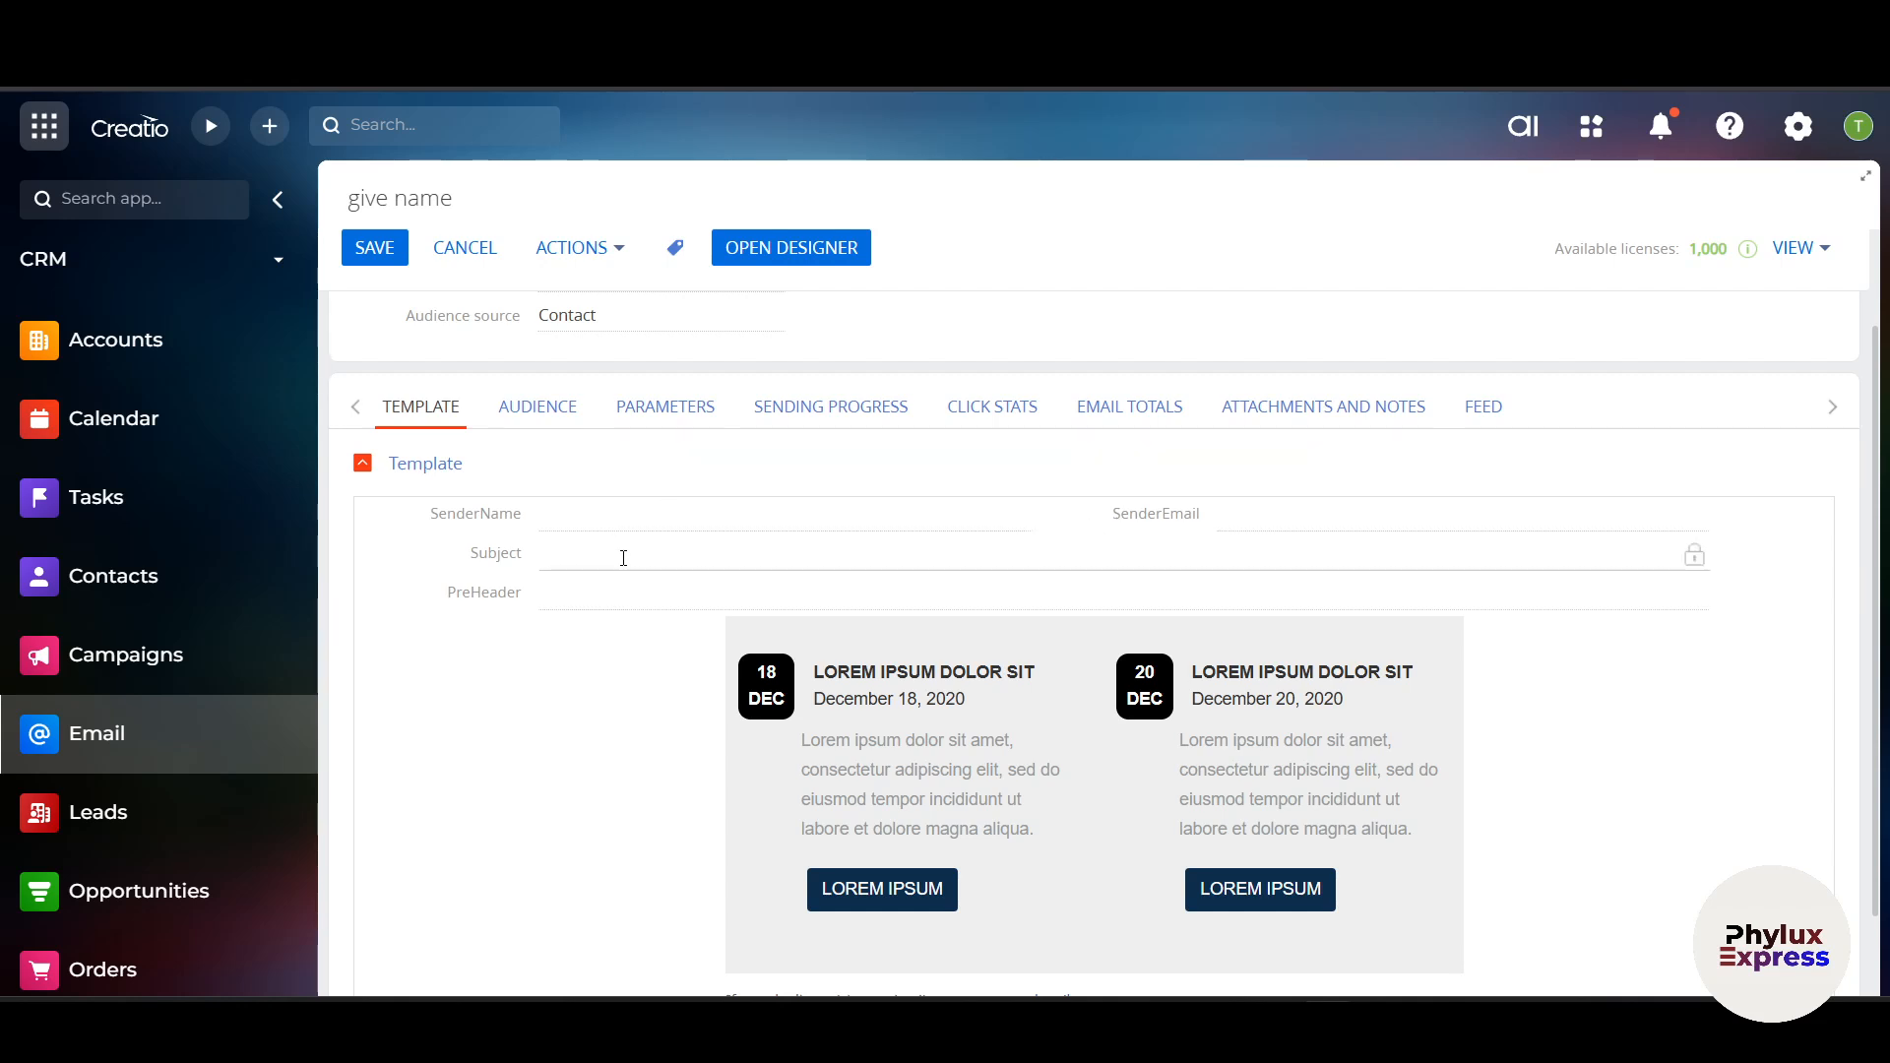
{"action": "scroll", "coordinate": [588, 619], "scroll_direction": "up", "scroll_amount": 2}
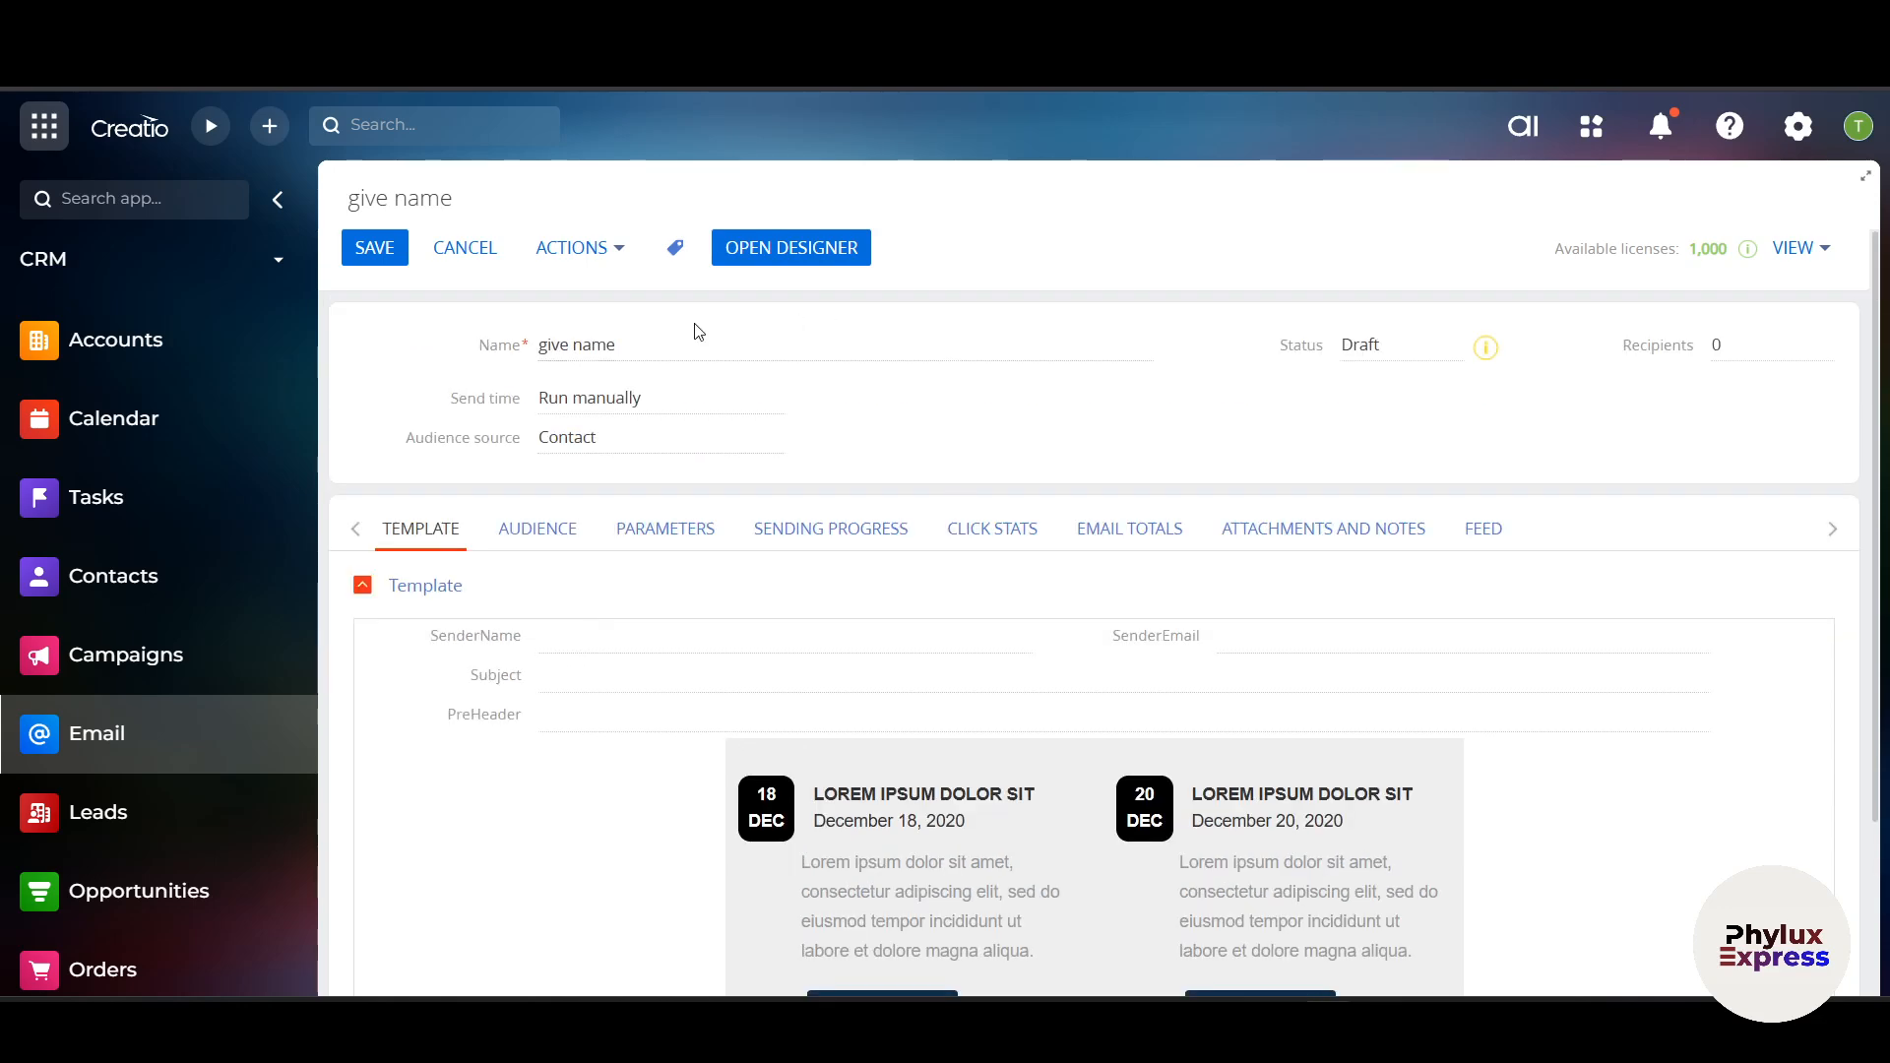
{"action": "left_click", "coordinate": [378, 260]}
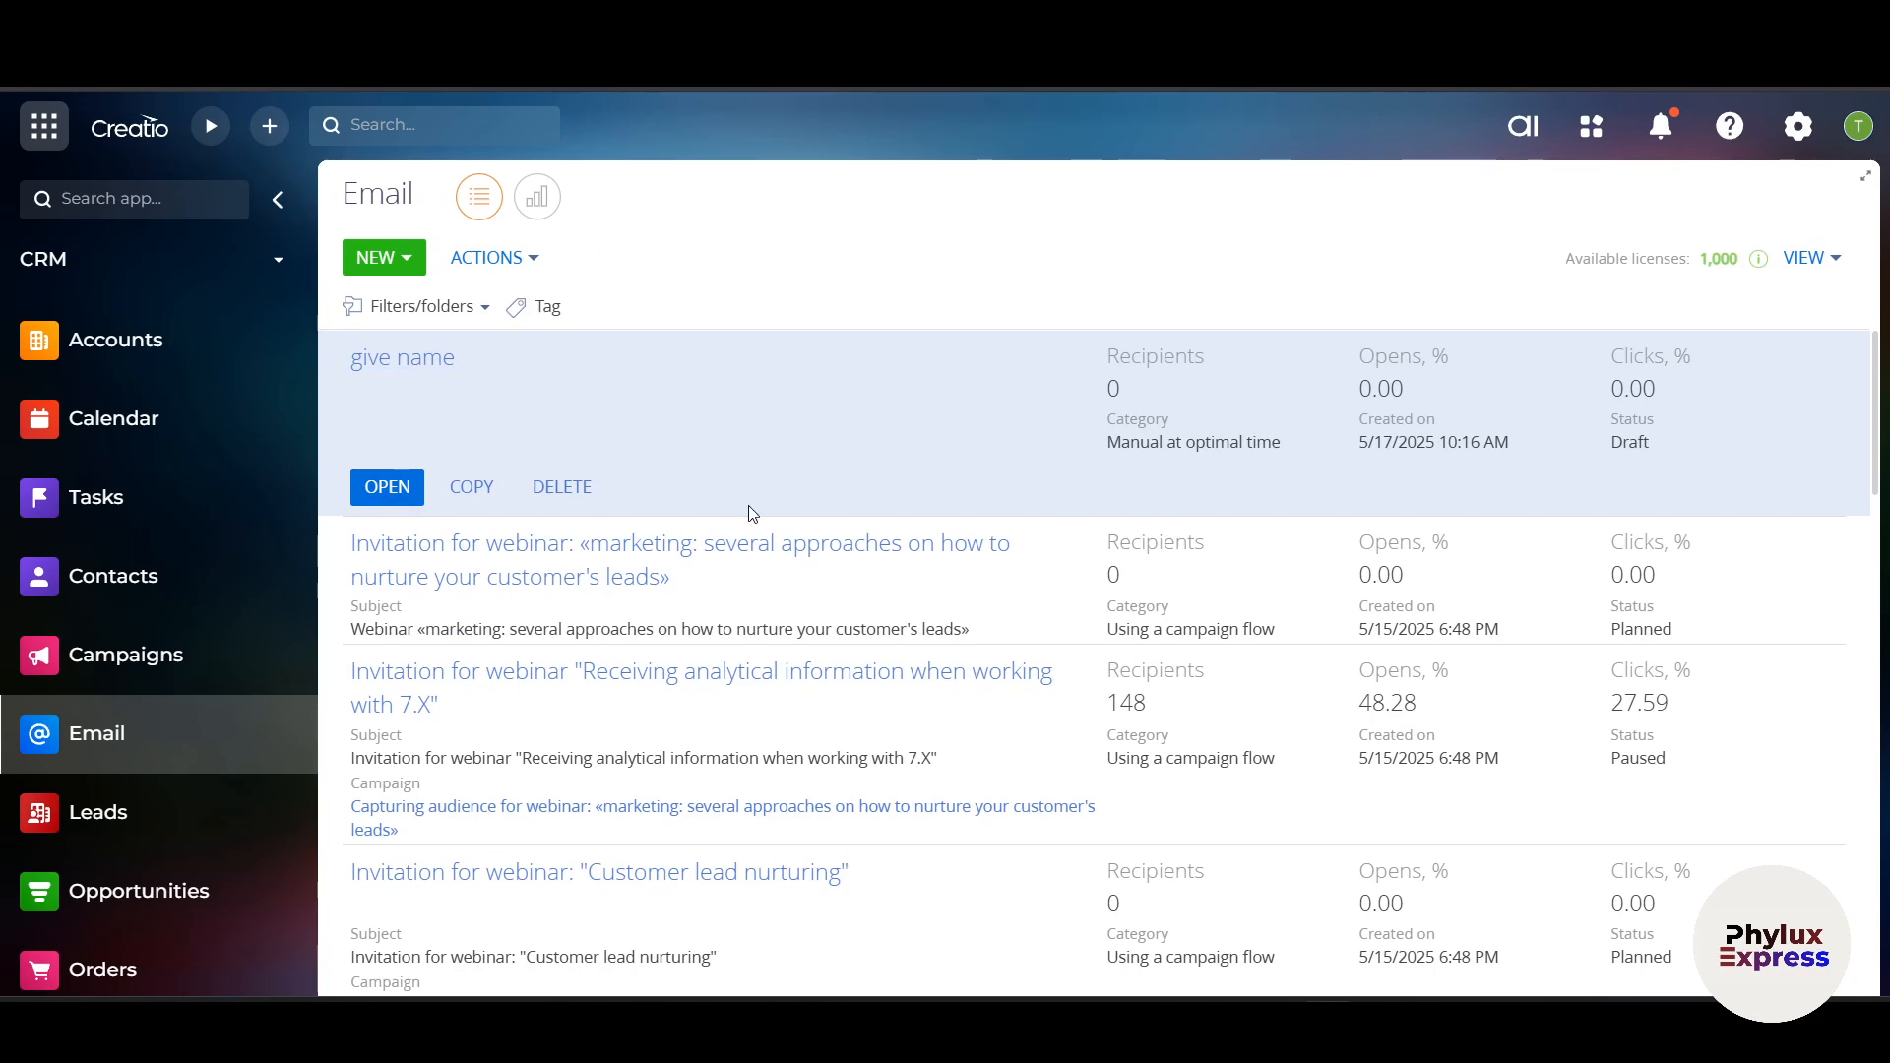
- Start a new email record of the type sent using a campaign flow
{"action": "scroll", "coordinate": [747, 511], "scroll_direction": "down", "scroll_amount": 1}
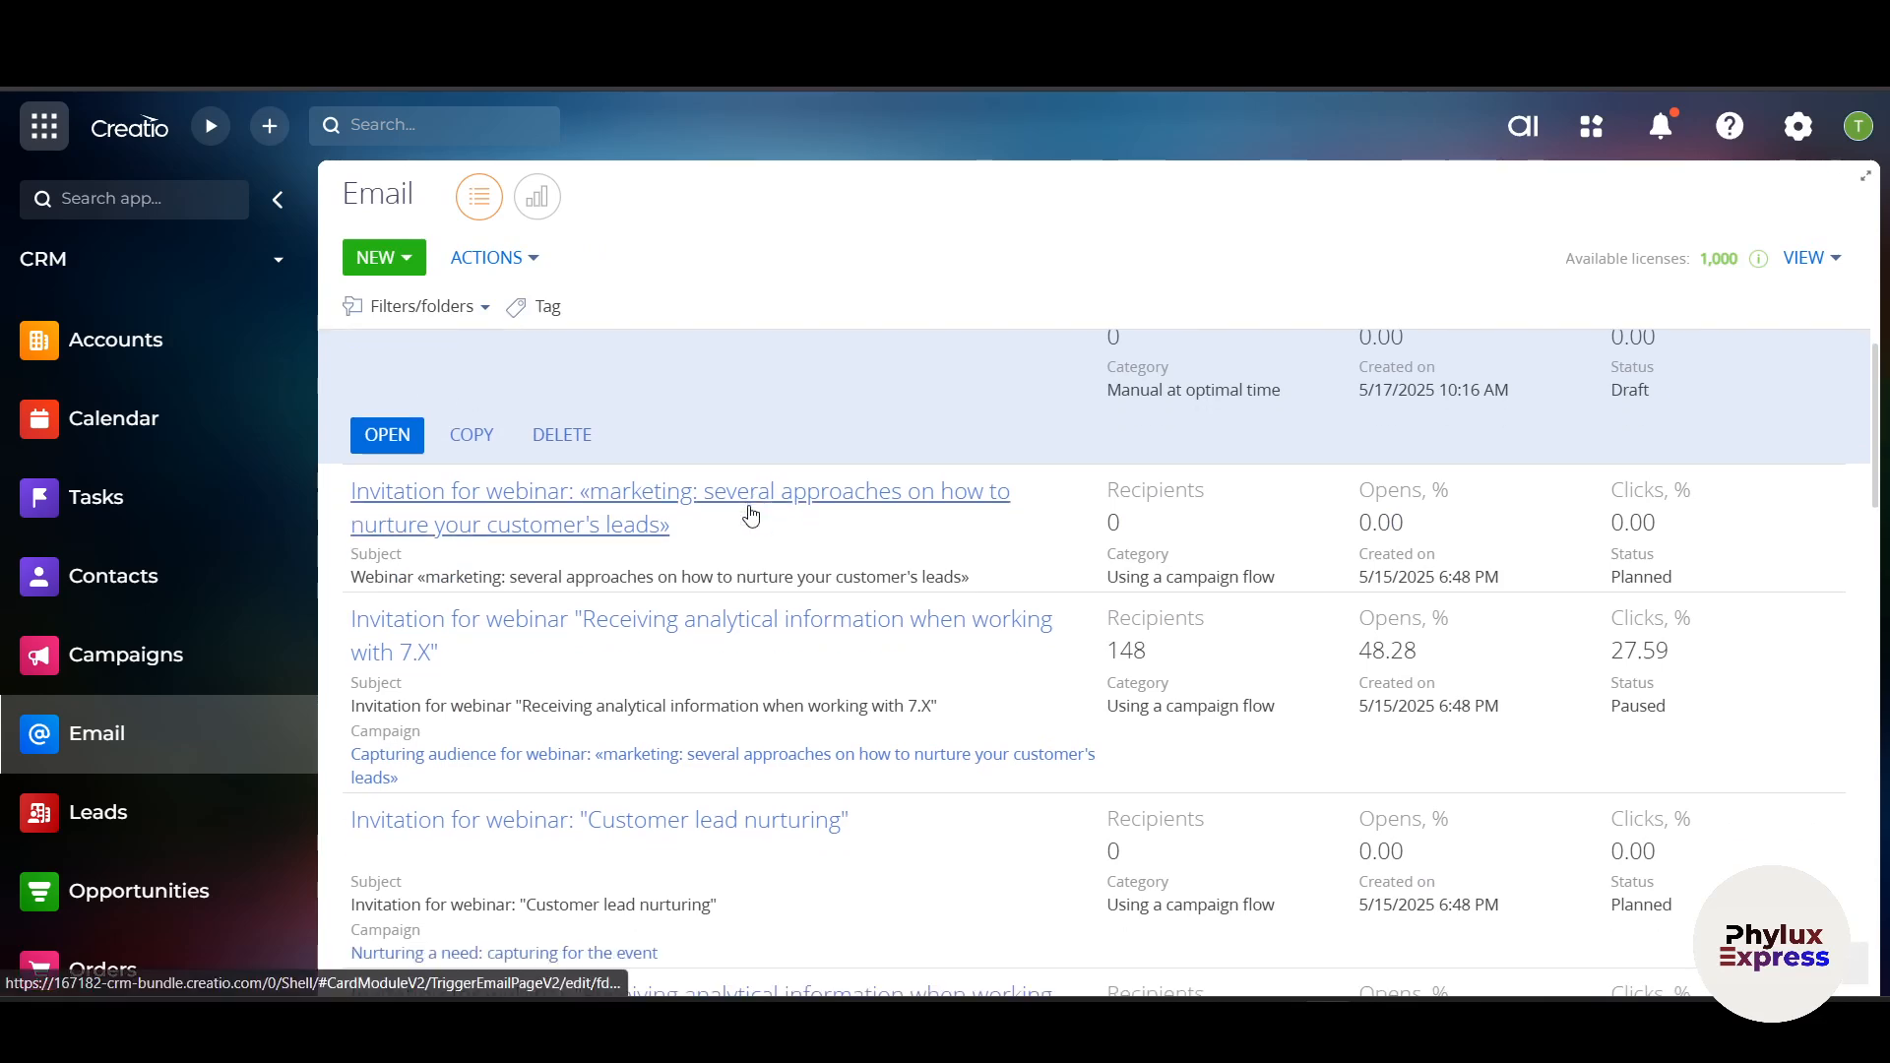
{"action": "left_click", "coordinate": [388, 258]}
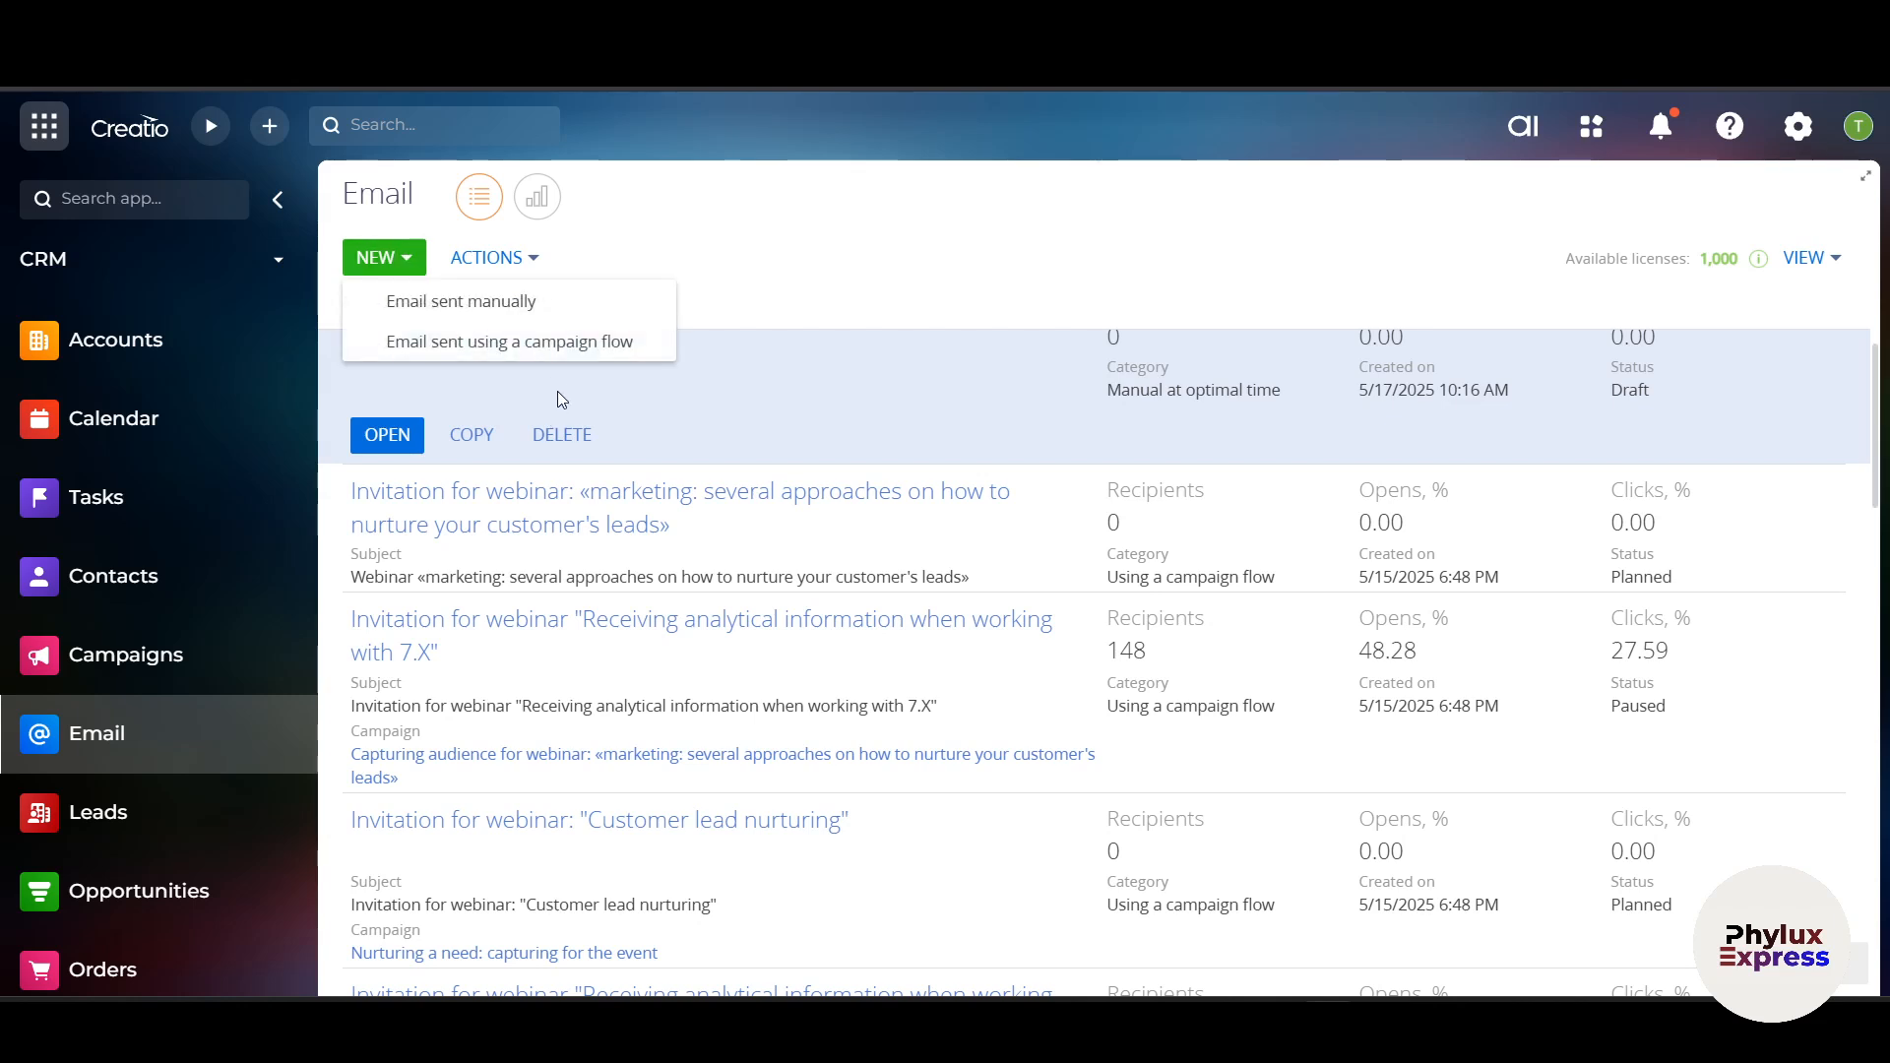
{"action": "left_click", "coordinate": [603, 341]}
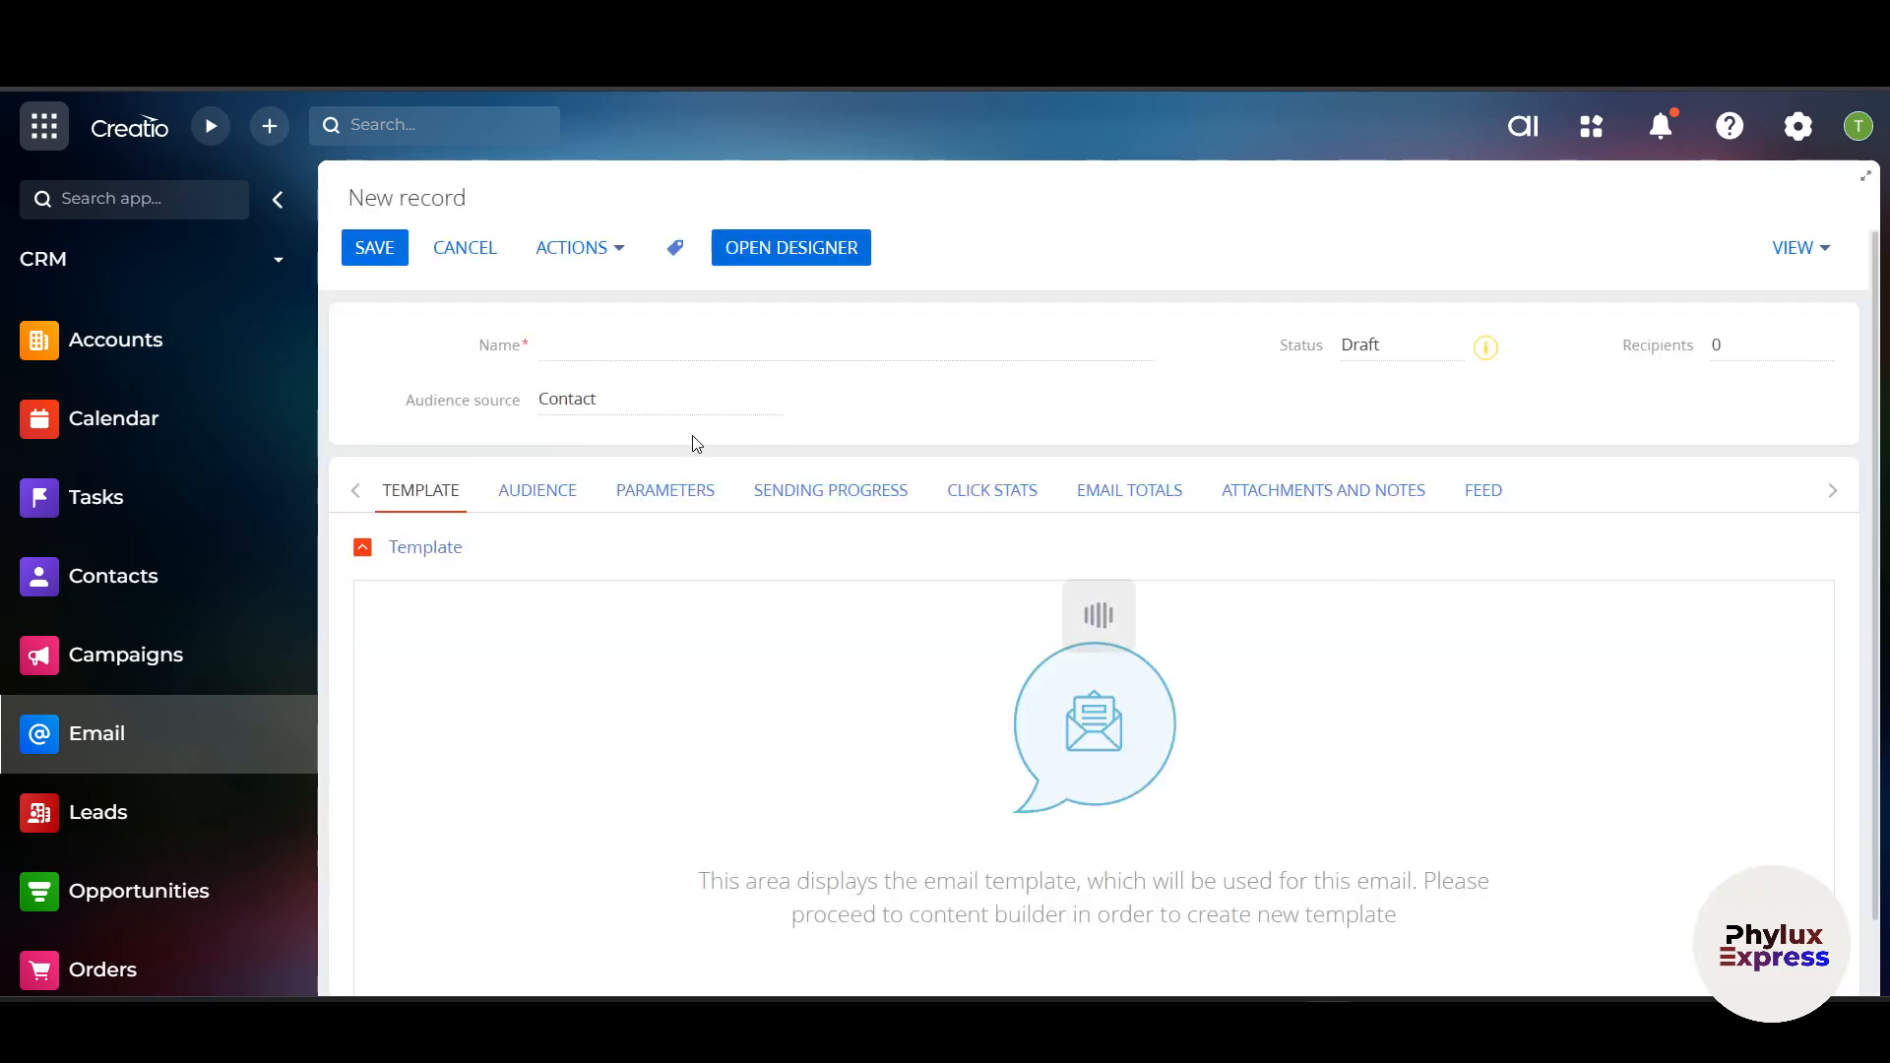
{"action": "left_click", "coordinate": [709, 344]}
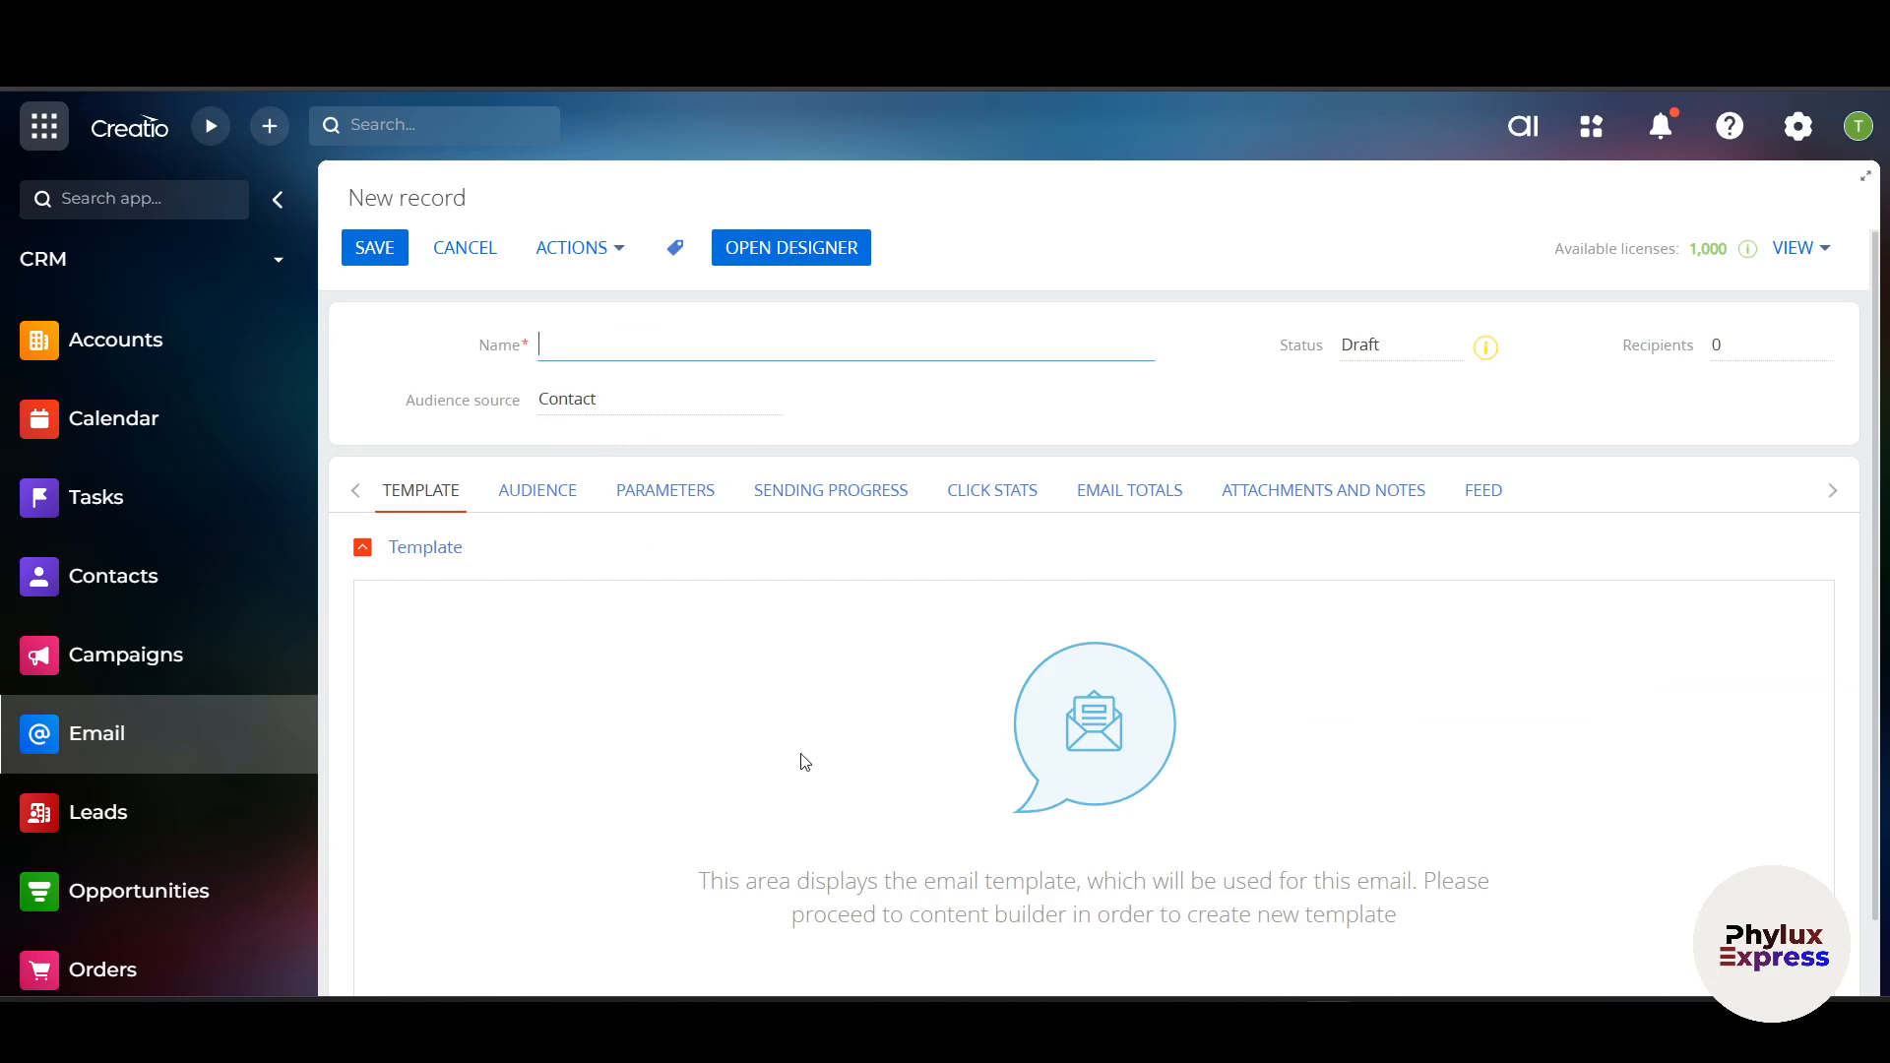
- Look through the new campaign email's audience, parameters and sending progress
{"action": "left_click", "coordinate": [550, 489]}
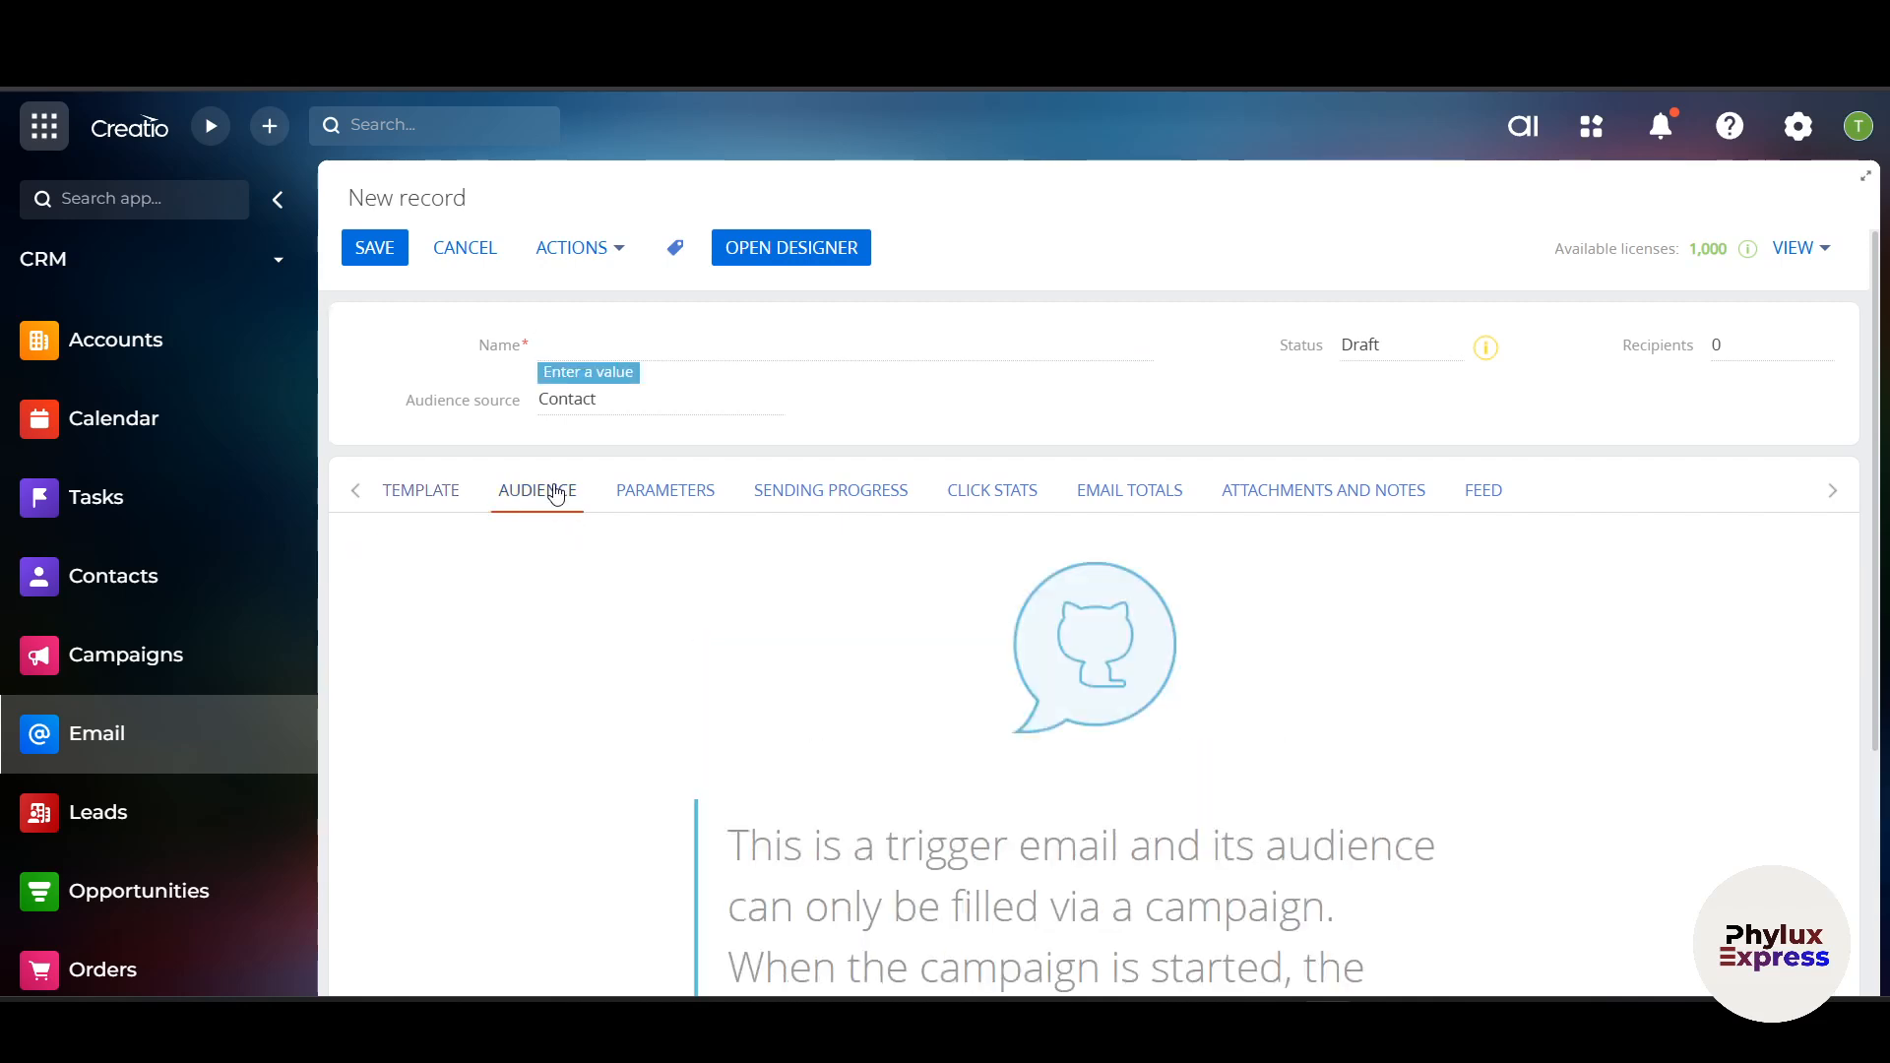
{"action": "left_click", "coordinate": [671, 506]}
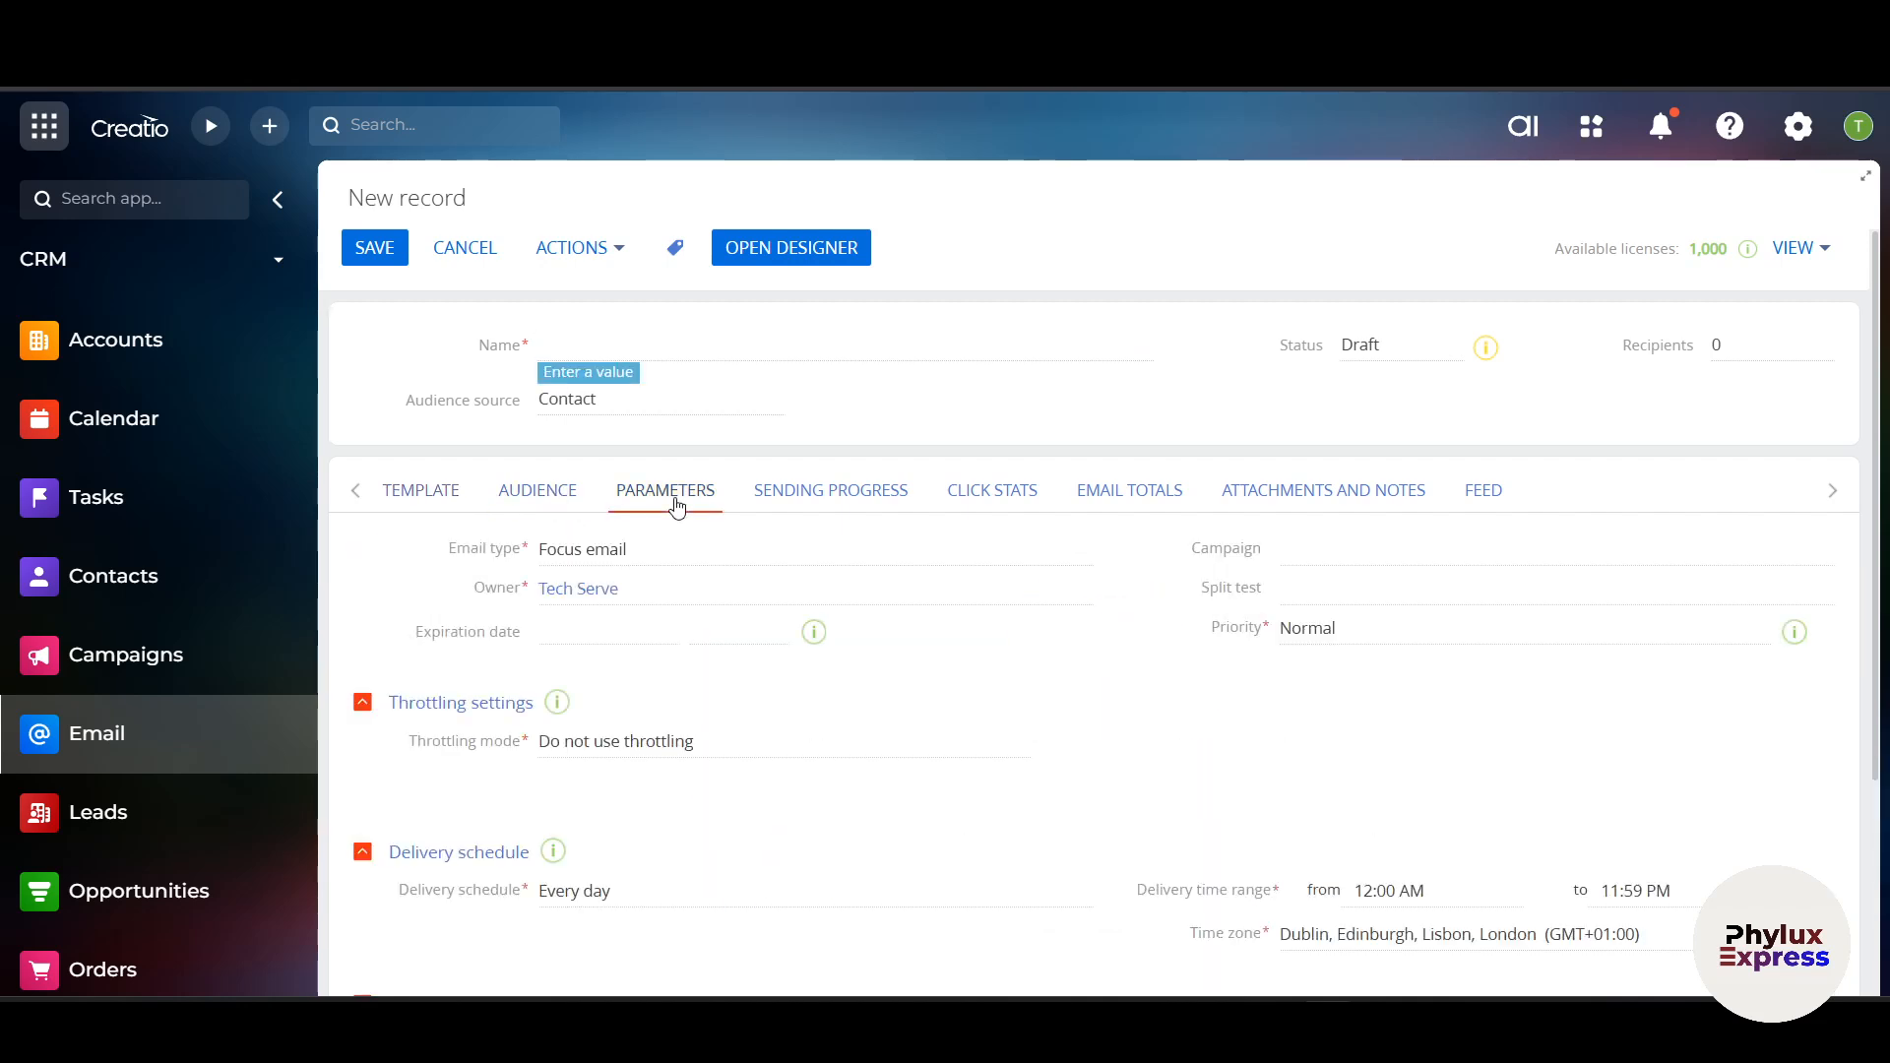
{"action": "left_click", "coordinate": [860, 506]}
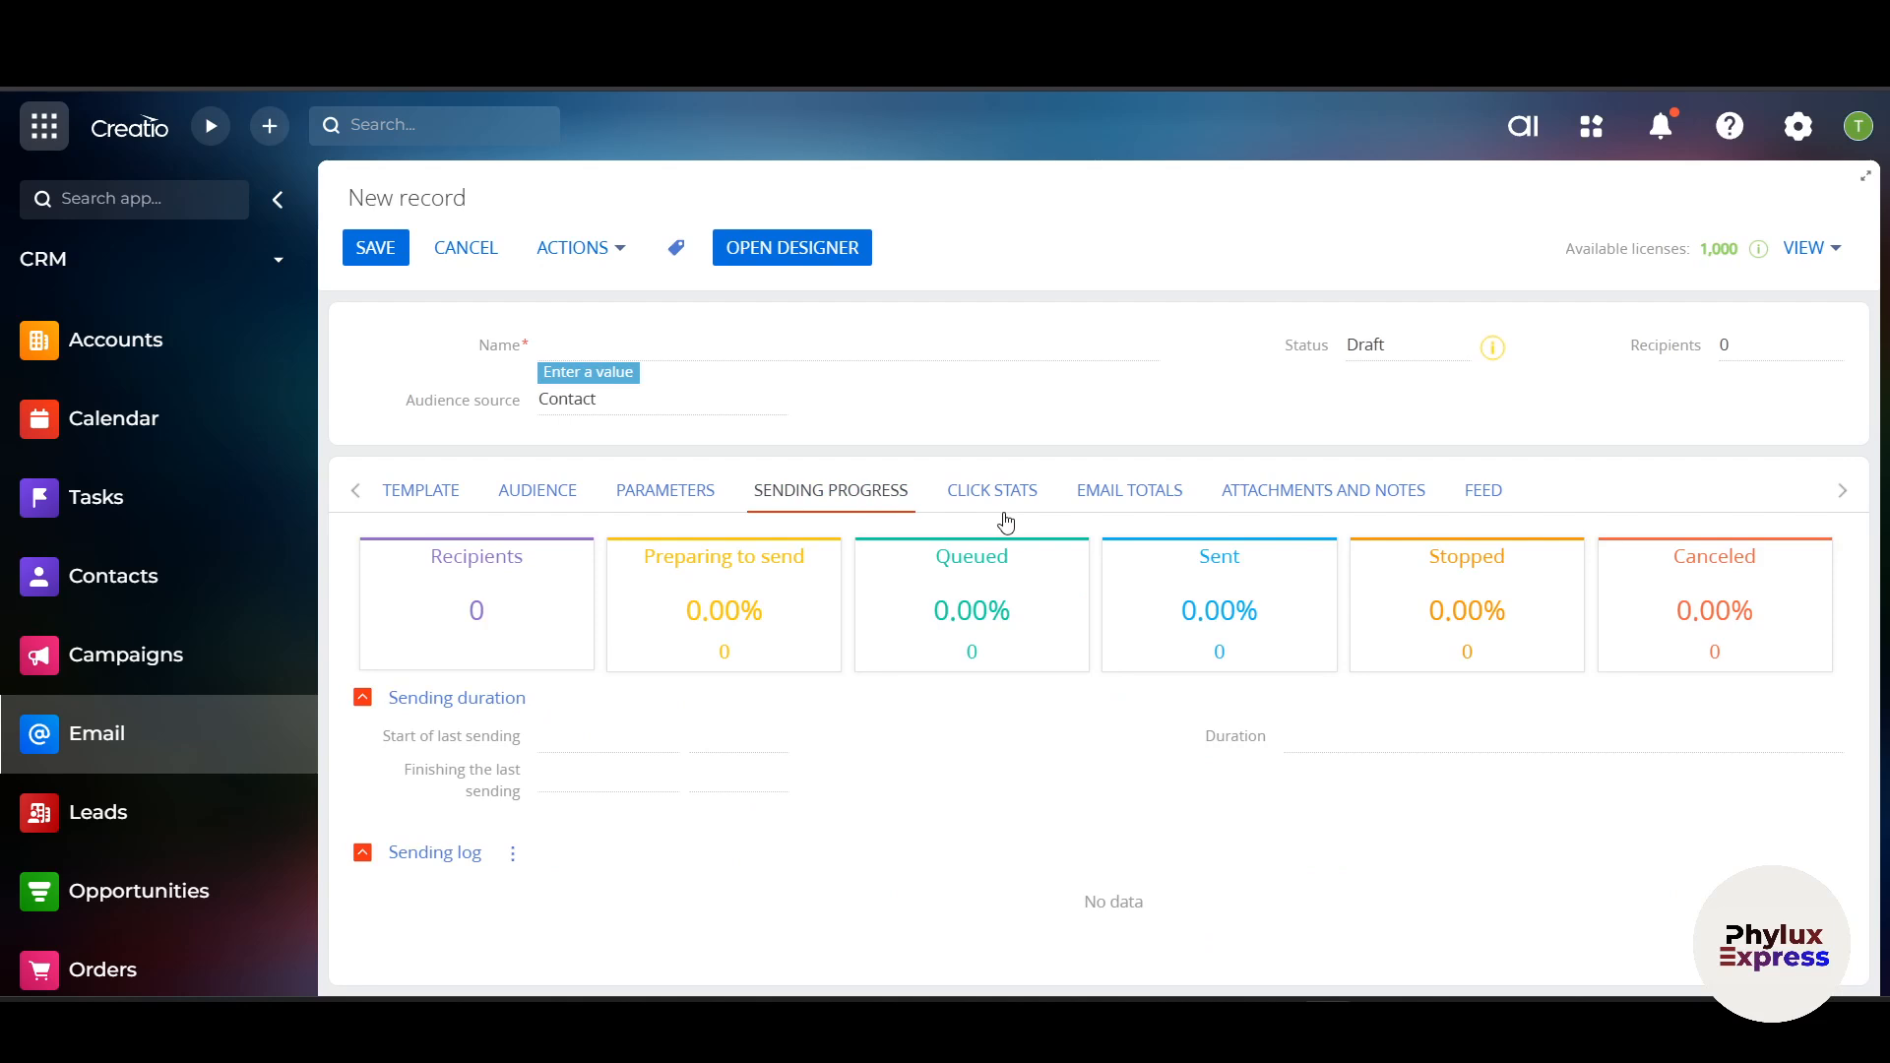